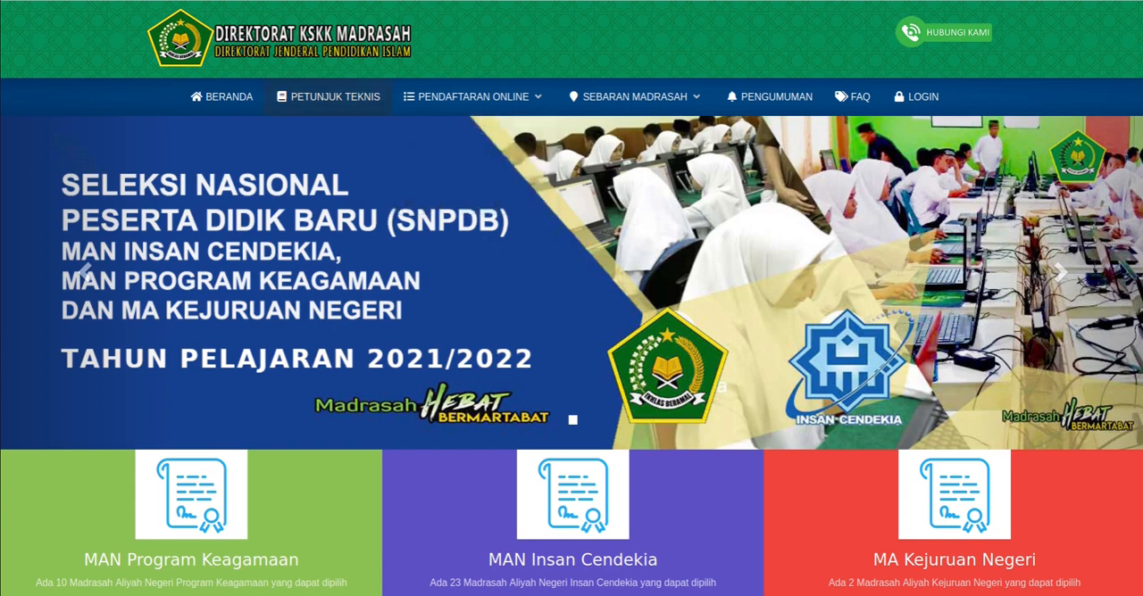
- Look through the Petunjuk Teknis decree from the first page to about page 4, and return to the home page
{"action": "left_click", "coordinate": [329, 96]}
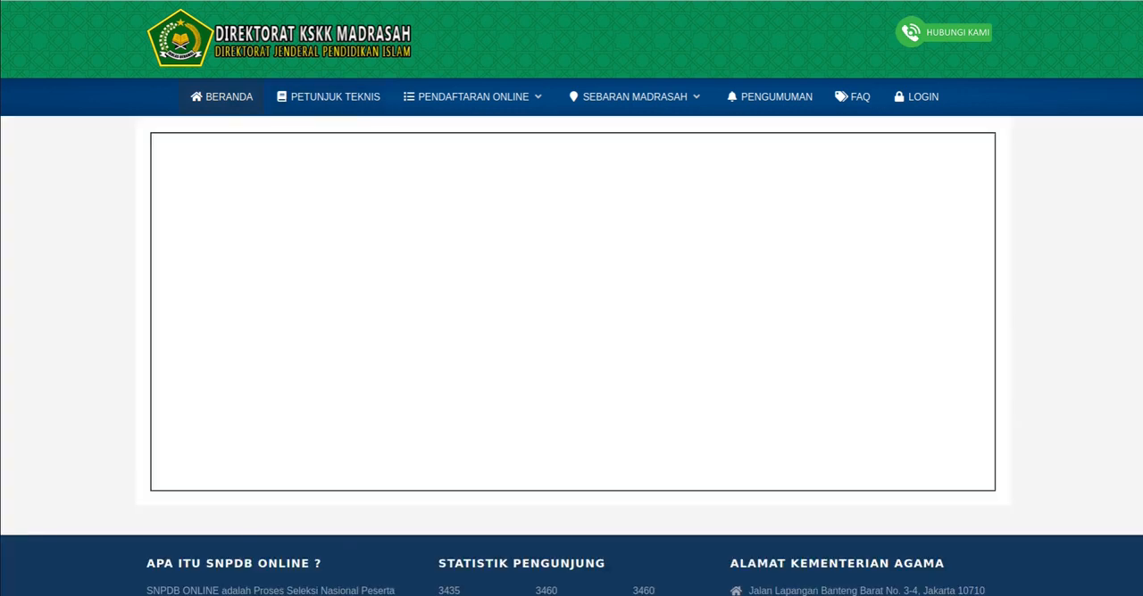
{"action": "scroll", "coordinate": [572, 312], "scroll_direction": "down", "scroll_amount": 10}
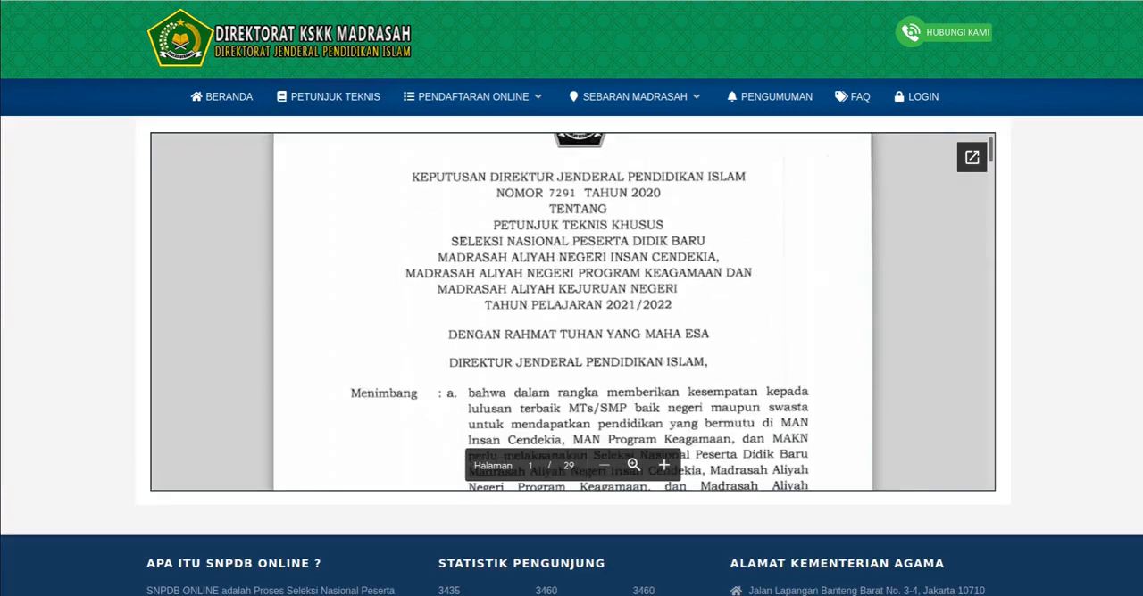
{"action": "scroll", "coordinate": [572, 312], "scroll_direction": "down", "scroll_amount": 3}
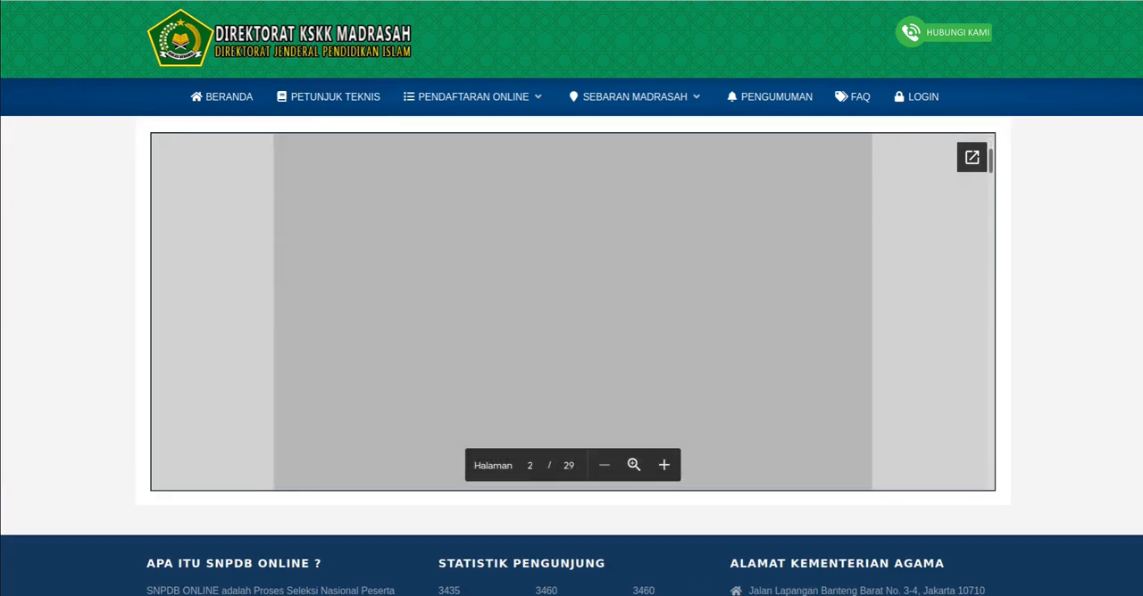
{"action": "scroll", "coordinate": [572, 311], "scroll_direction": "down", "scroll_amount": 8}
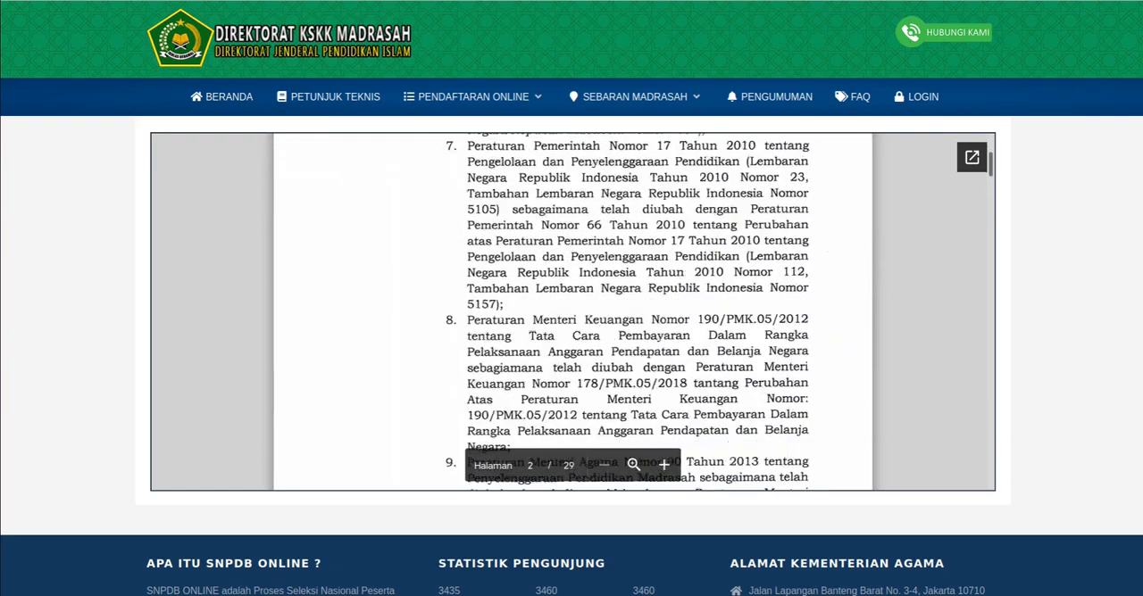
{"action": "scroll", "coordinate": [572, 312], "scroll_direction": "down", "scroll_amount": 9}
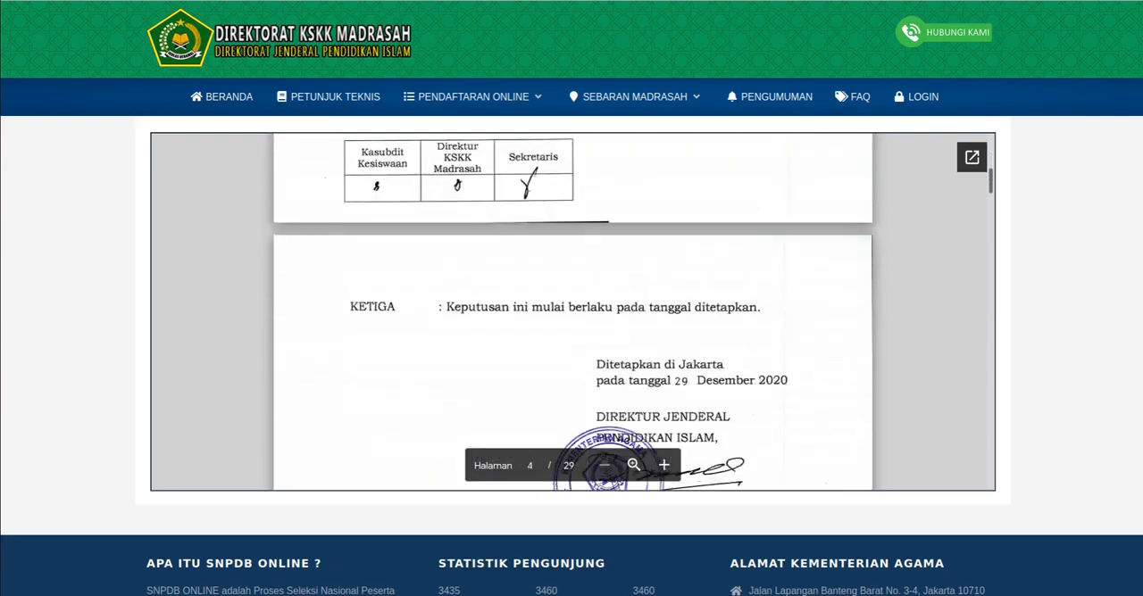
{"action": "mouse_move", "coordinate": [473, 96]}
{"action": "left_click", "coordinate": [221, 96]}
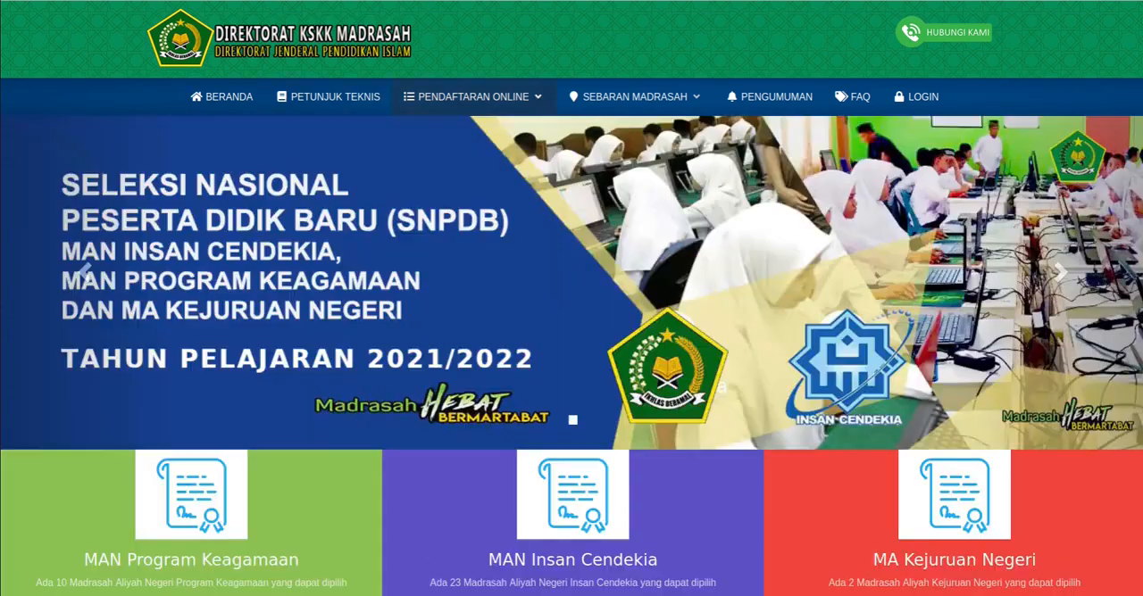
- Open the MAN Insan Cendekia distribution map and view the information options of the Lombok Timur madrasah
{"action": "mouse_move", "coordinate": [633, 96]}
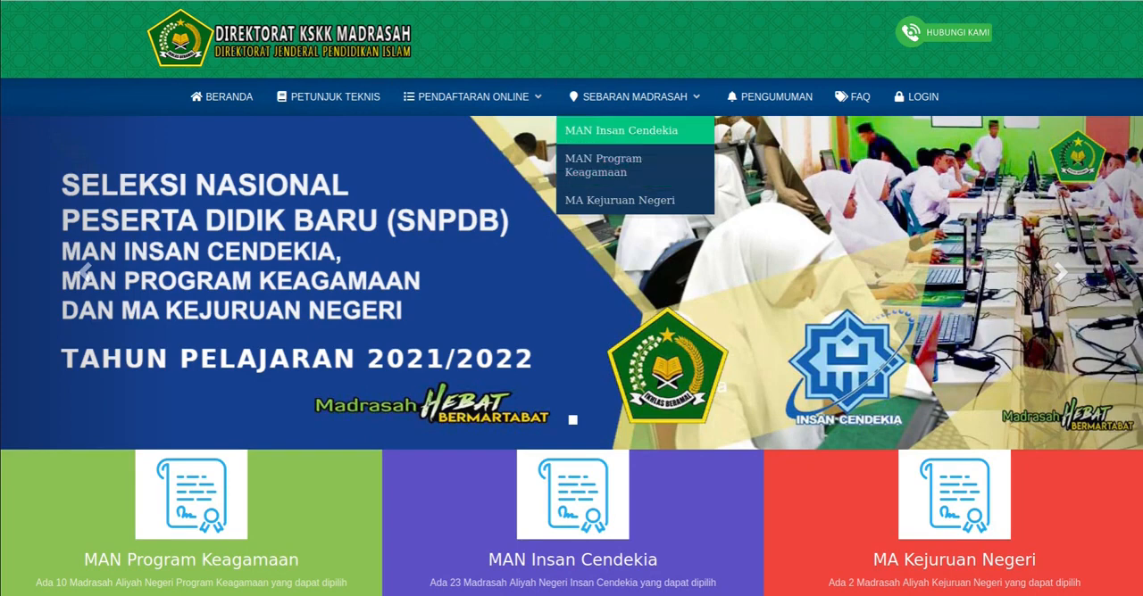
{"action": "left_click", "coordinate": [620, 130]}
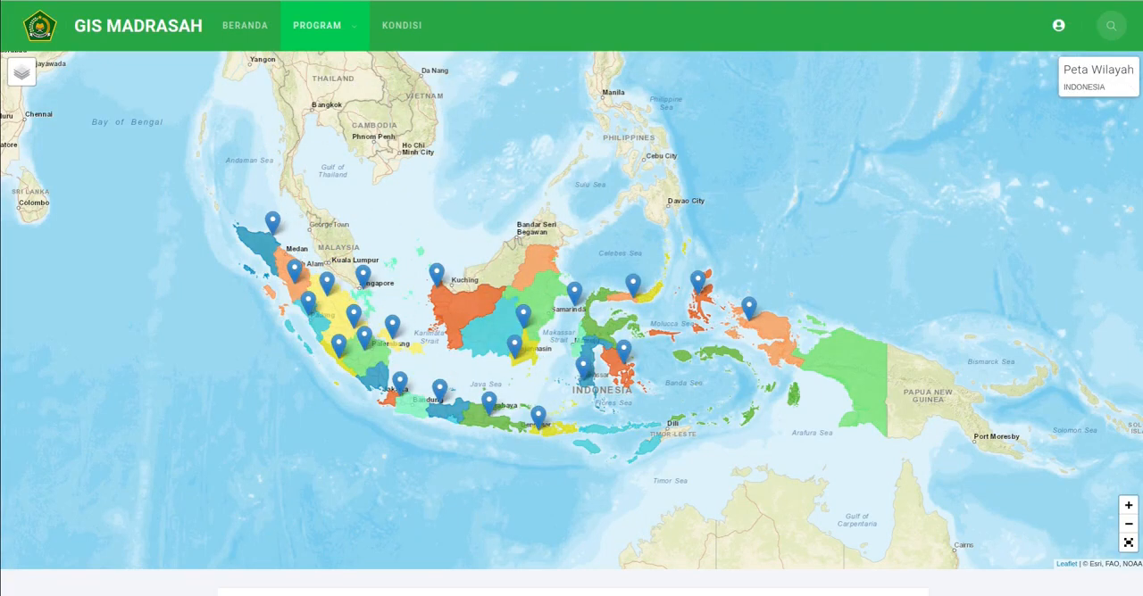
{"action": "left_click", "coordinate": [538, 415]}
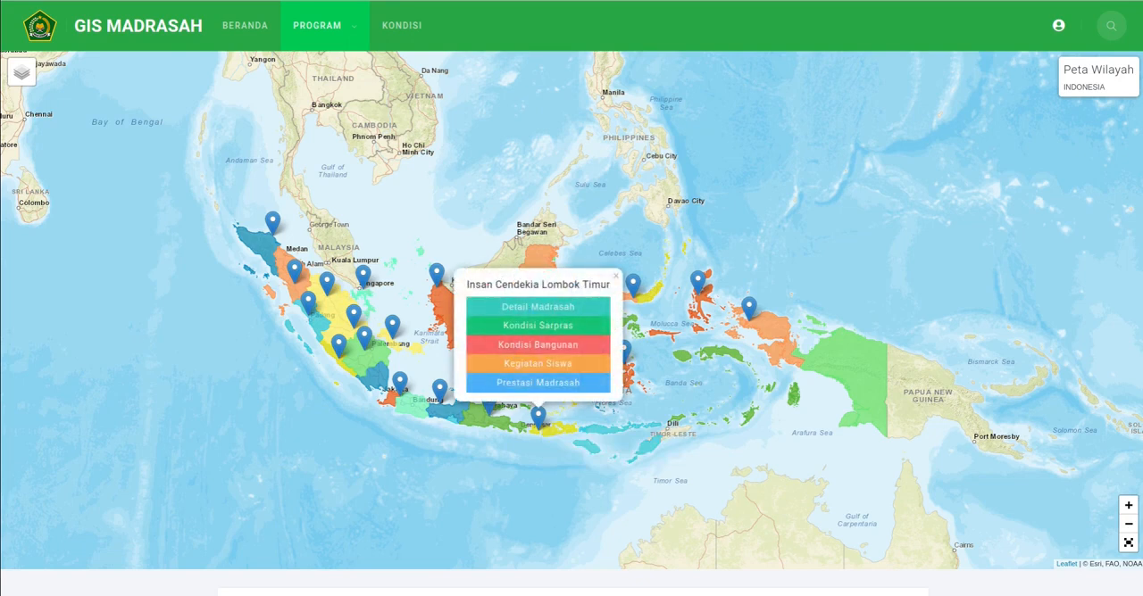
{"action": "left_click", "coordinate": [616, 276]}
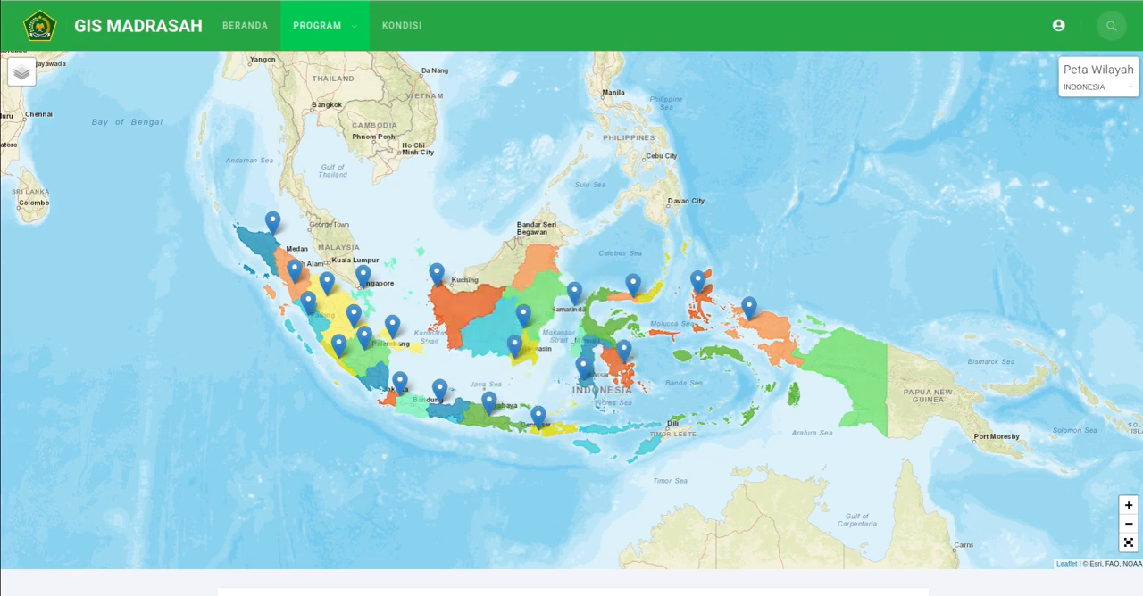
- Open the madrasah details of MAN Insan Cendekia Serpong from its marker on the map
{"action": "scroll", "coordinate": [397, 406], "scroll_direction": "up", "scroll_amount": 1}
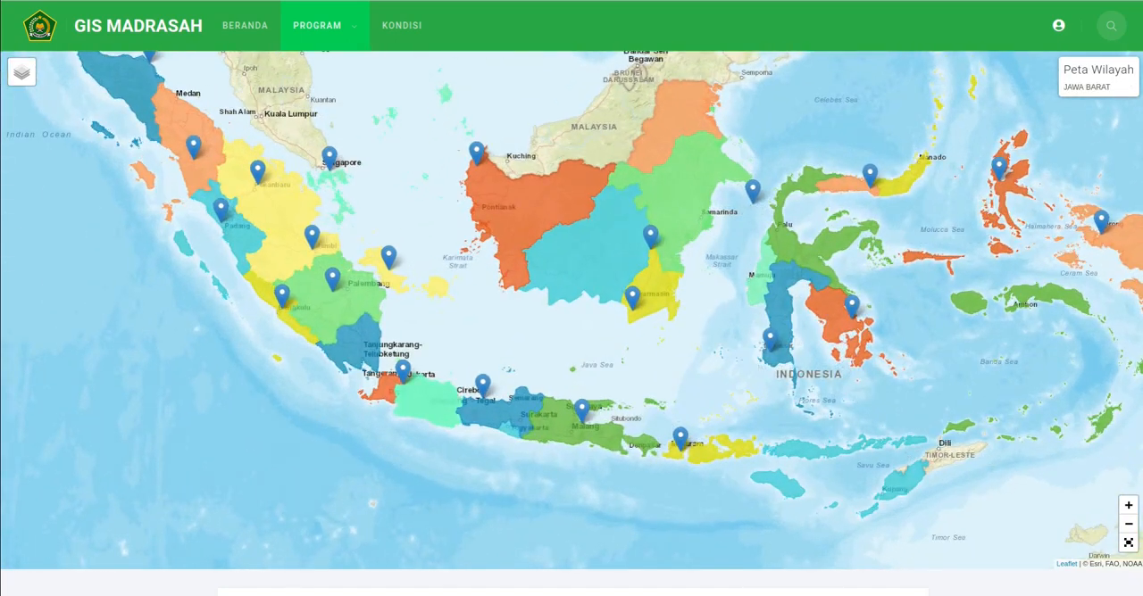
{"action": "left_click", "coordinate": [403, 371]}
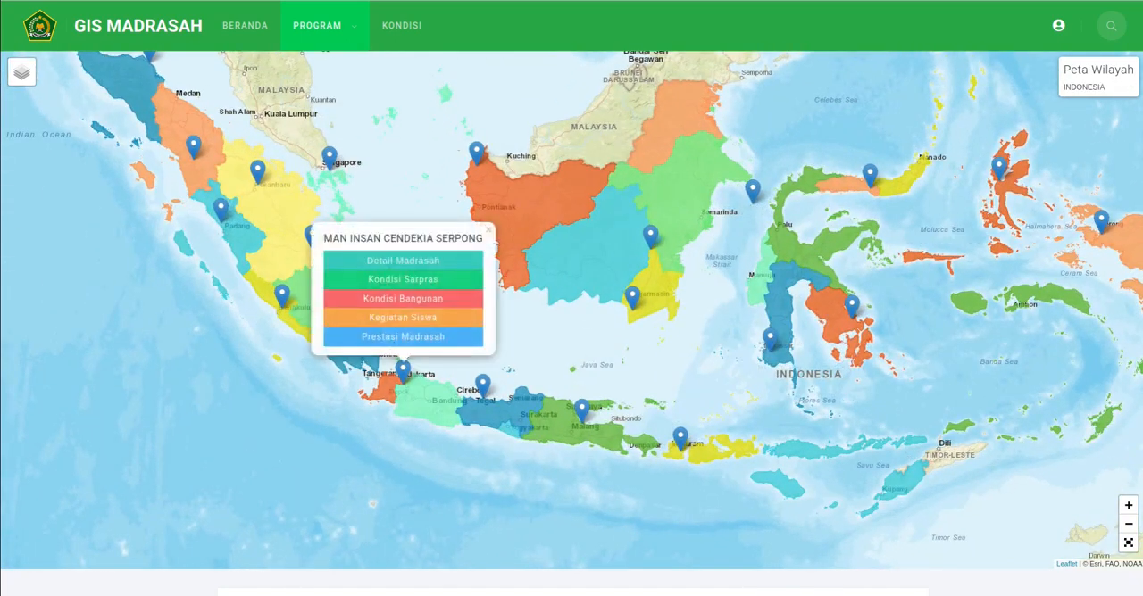
{"action": "left_click", "coordinate": [403, 259]}
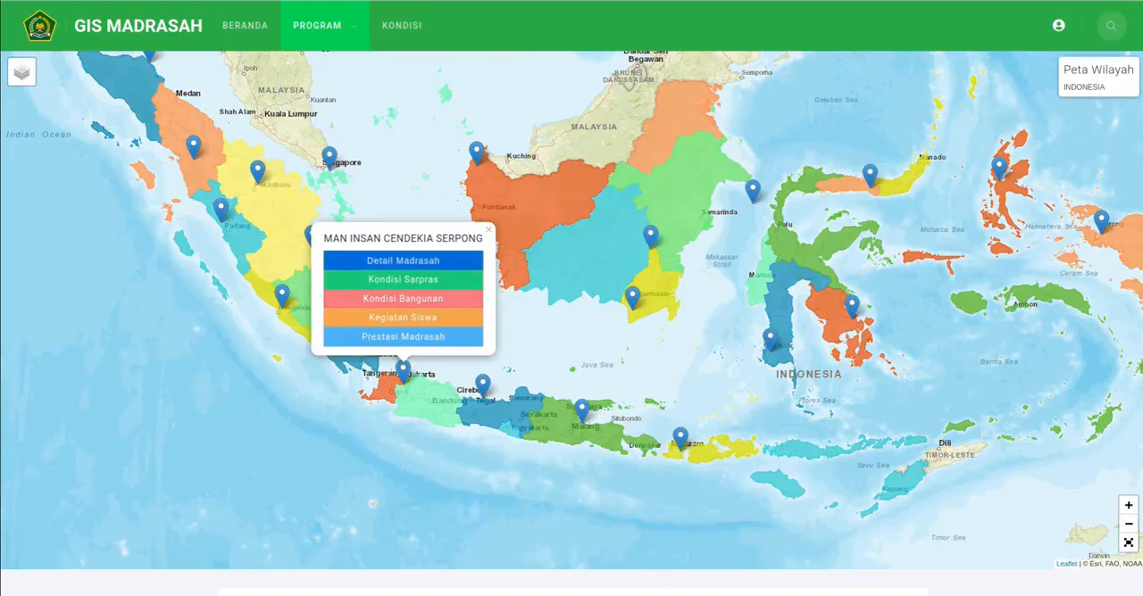
- View the first two Kondisi Sarpras photos of MAN Insan Cendekia Serpong and close the gallery
{"action": "left_click", "coordinate": [403, 279]}
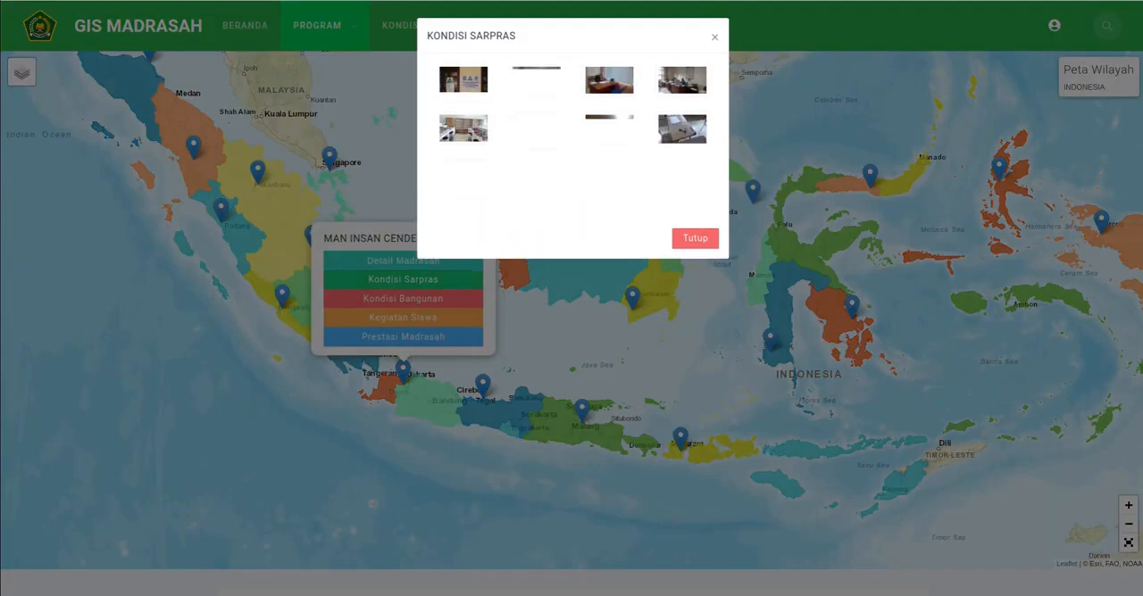
{"action": "left_click", "coordinate": [463, 81]}
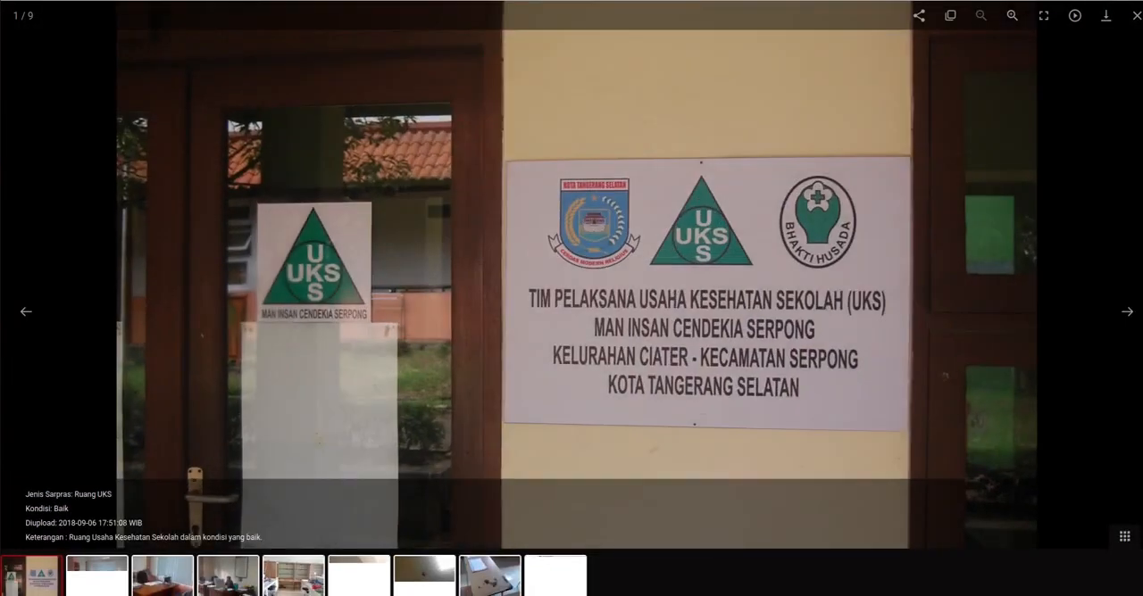
{"action": "left_click", "coordinate": [1126, 312]}
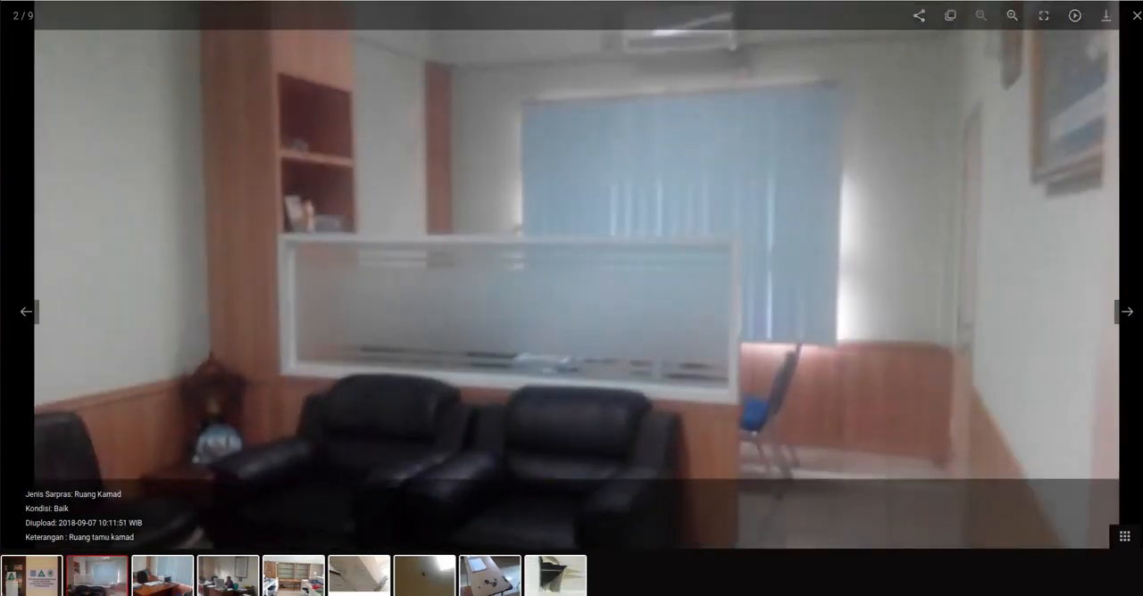
{"action": "left_click", "coordinate": [1135, 15]}
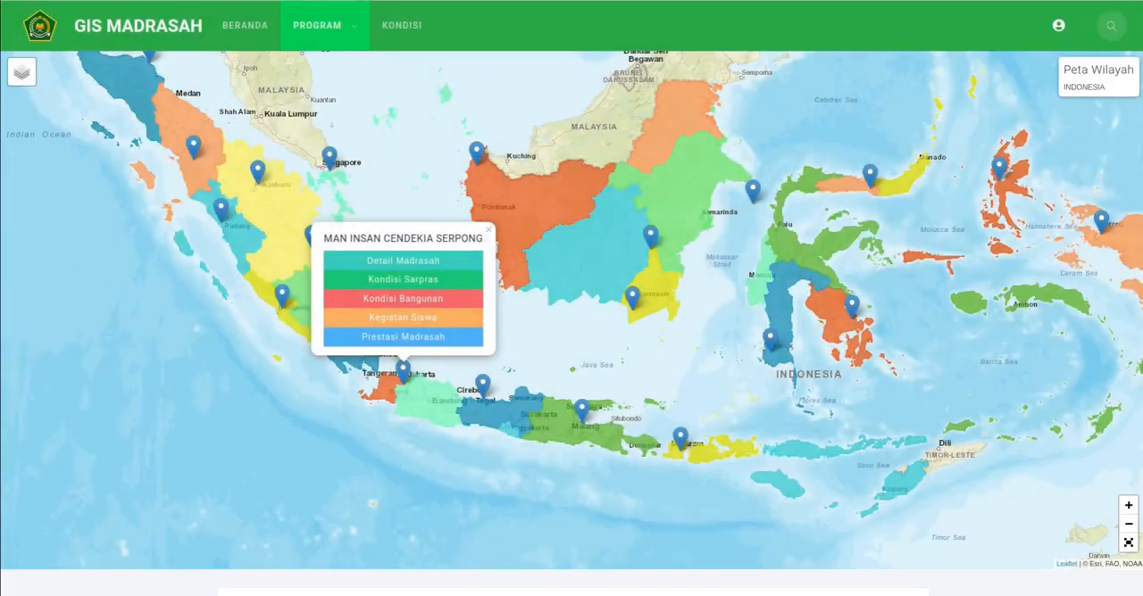
- Check the building condition of MAN Insan Cendekia Serpong and view the second photo of its student activities
{"action": "left_click", "coordinate": [403, 298]}
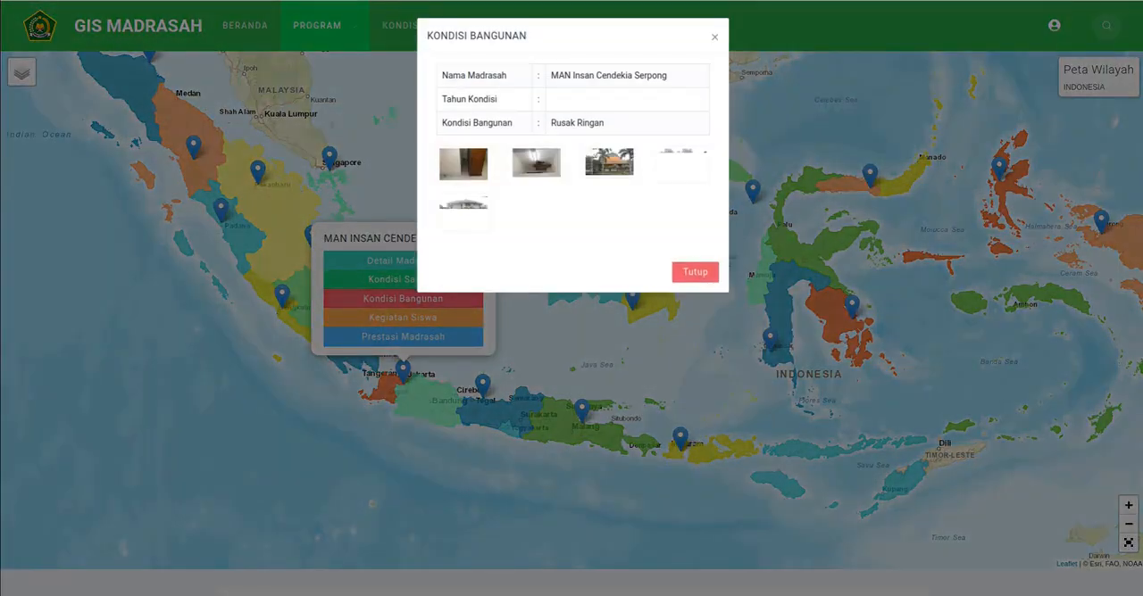
{"action": "left_click", "coordinate": [403, 318]}
{"action": "left_click", "coordinate": [403, 318]}
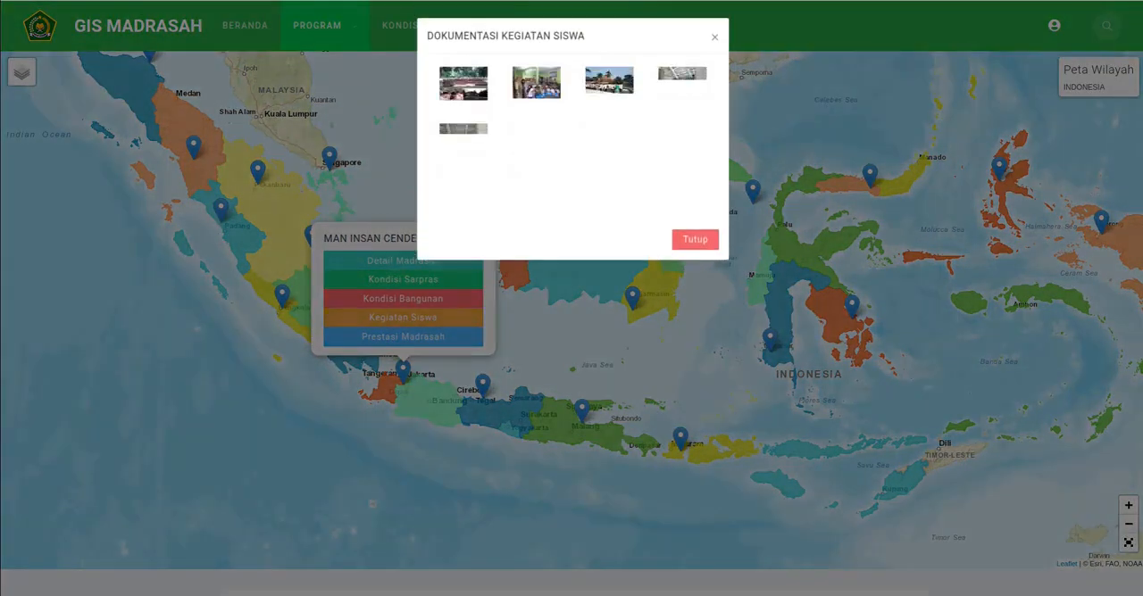
{"action": "left_click", "coordinate": [537, 82]}
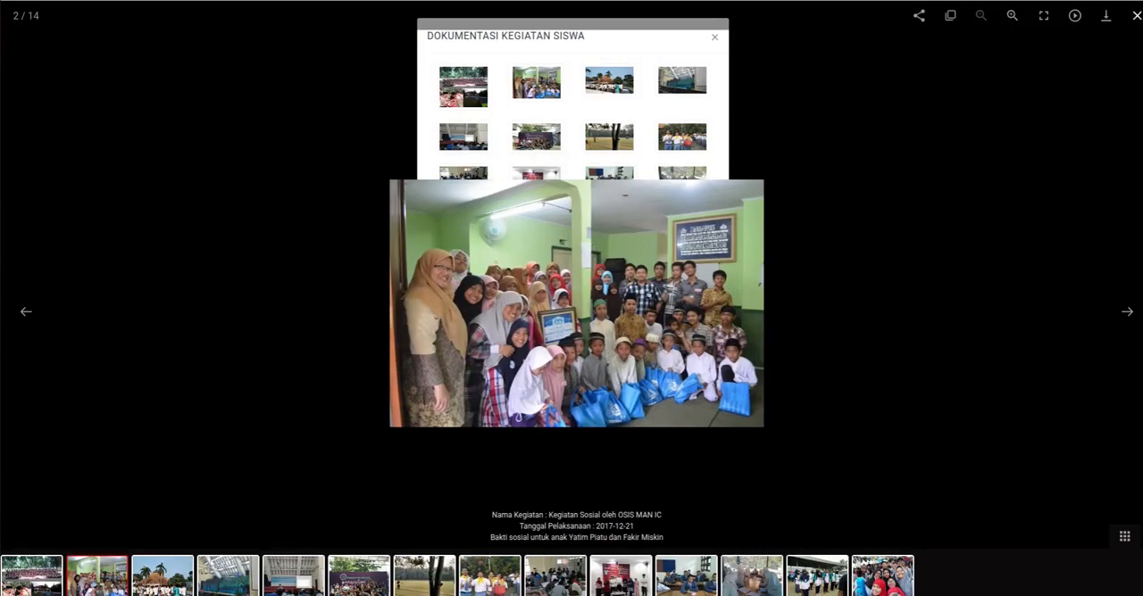
{"action": "left_click", "coordinate": [1136, 16]}
{"action": "left_click", "coordinate": [694, 298]}
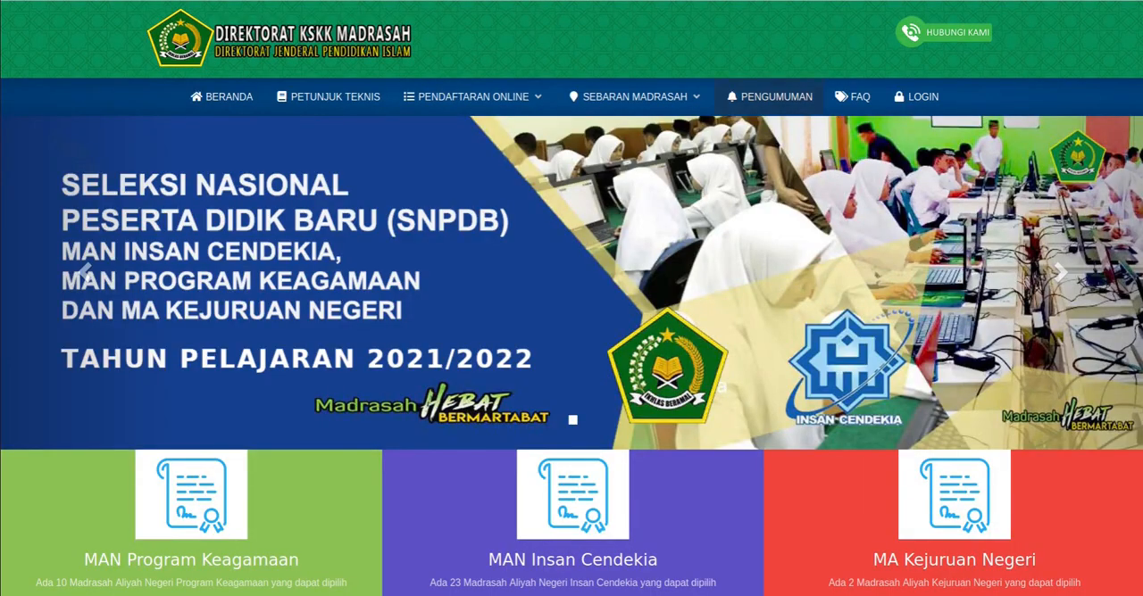
- Visit the announcements and read the FAQ answers on creating an account, using a parent's email and rejected NIK numbers
{"action": "left_click", "coordinate": [769, 97]}
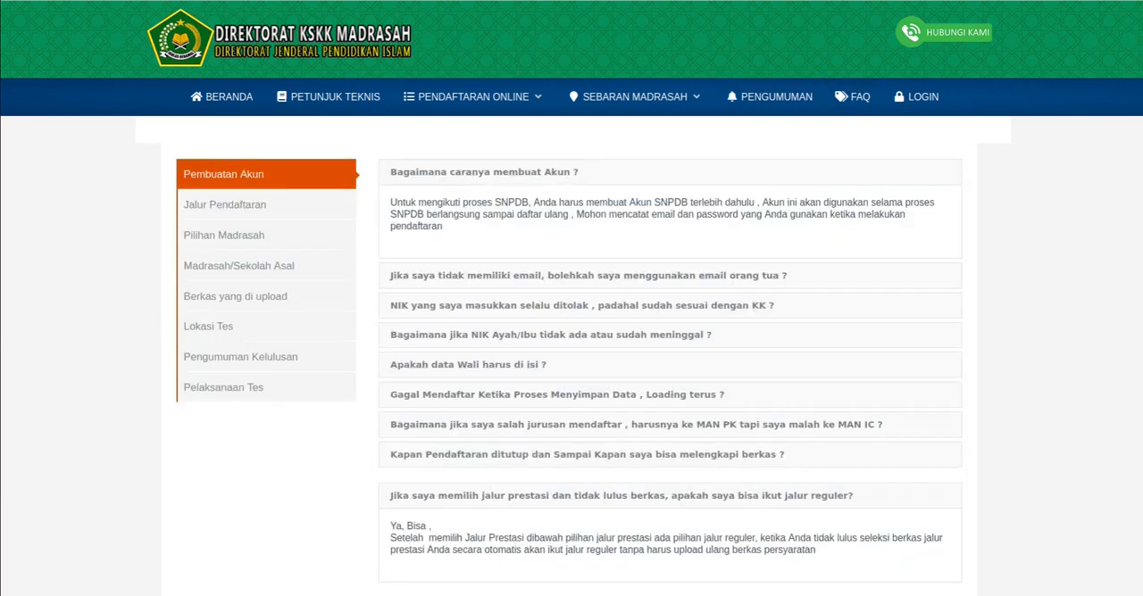
{"action": "left_click", "coordinate": [484, 173]}
{"action": "left_click", "coordinate": [485, 172]}
{"action": "left_click", "coordinate": [587, 275]}
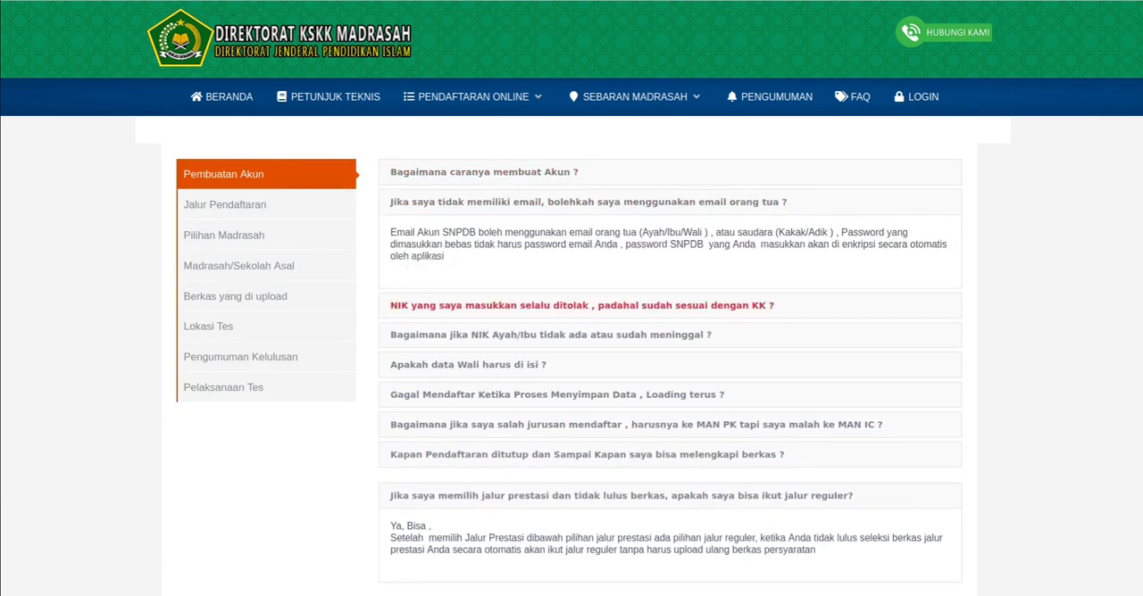
{"action": "left_click", "coordinate": [581, 305]}
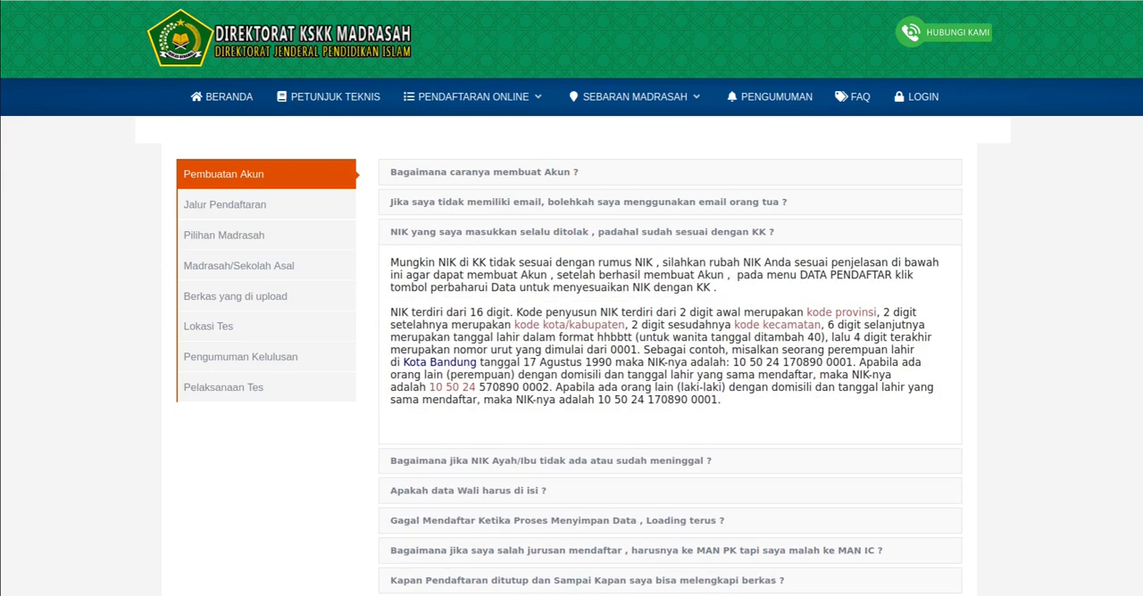
{"action": "scroll", "coordinate": [551, 375], "scroll_direction": "down", "scroll_amount": 1}
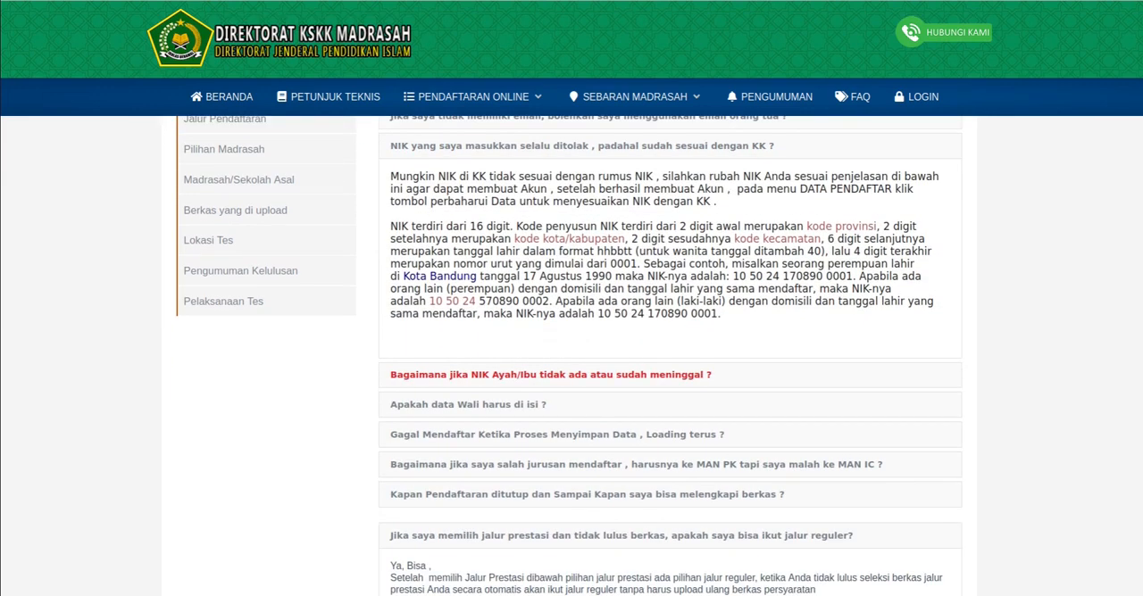
{"action": "scroll", "coordinate": [551, 375], "scroll_direction": "up", "scroll_amount": 1}
- View the FAQ categories Jalur Pendaftaran and Pilihan Madrasah, and return to Pembuatan Akun
{"action": "left_click", "coordinate": [224, 204]}
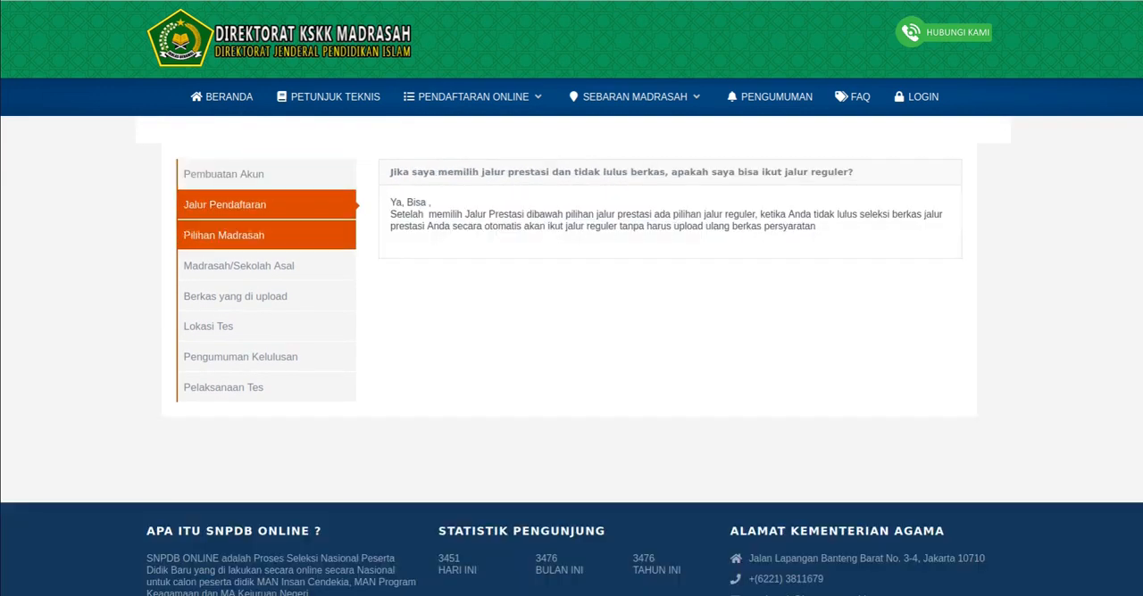
{"action": "left_click", "coordinate": [224, 234]}
{"action": "left_click", "coordinate": [224, 175]}
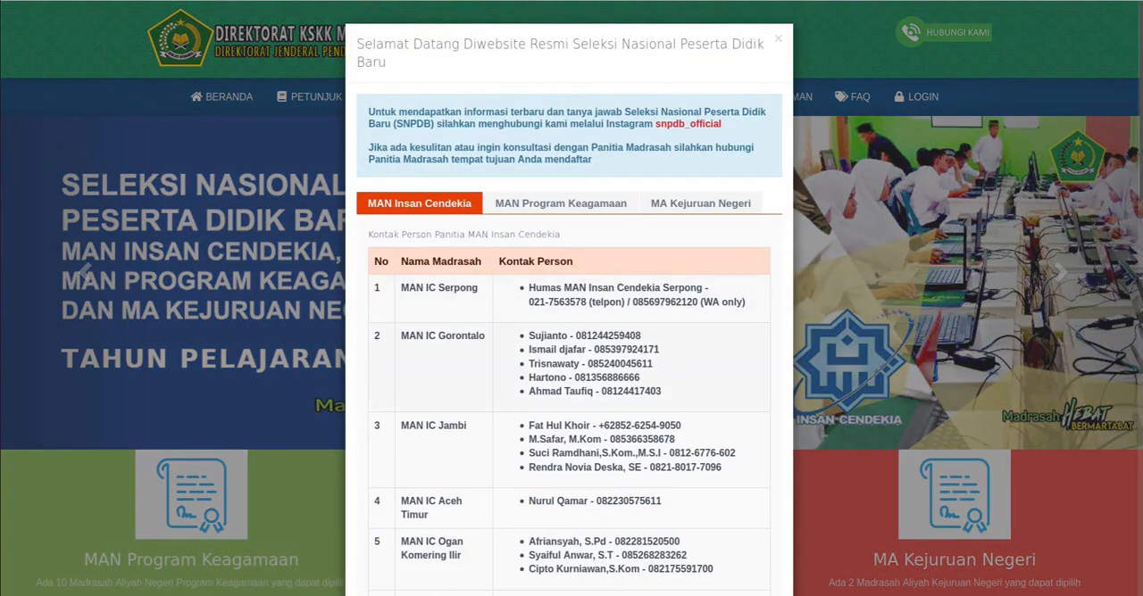
- Browse the committee contact lists for MAN Insan Cendekia, MAN Program Keagamaan and MA Kejuruan Negeri, and close the contact window
{"action": "scroll", "coordinate": [568, 303], "scroll_direction": "down", "scroll_amount": 5}
{"action": "scroll", "coordinate": [568, 303], "scroll_direction": "down", "scroll_amount": 2}
{"action": "scroll", "coordinate": [569, 304], "scroll_direction": "up", "scroll_amount": 5}
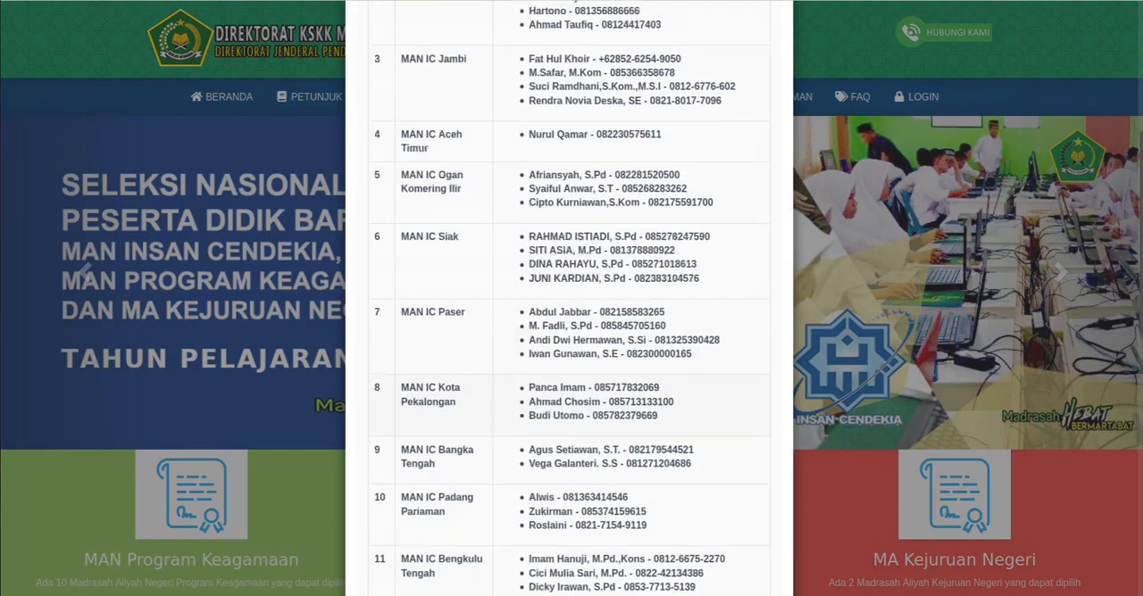
{"action": "left_click", "coordinate": [561, 203]}
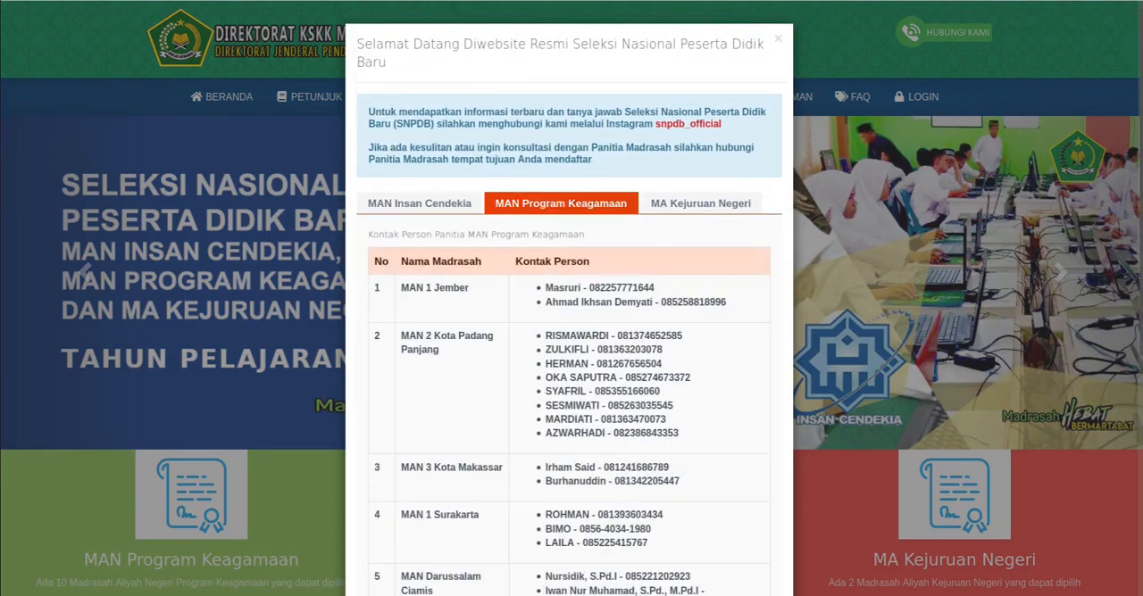
{"action": "left_click", "coordinate": [701, 204]}
{"action": "key", "text": "Escape"}
- Look over the registration flow from creating an account to printing the proof, and view the Pendaftaran Online options
{"action": "scroll", "coordinate": [572, 356], "scroll_direction": "down", "scroll_amount": 5}
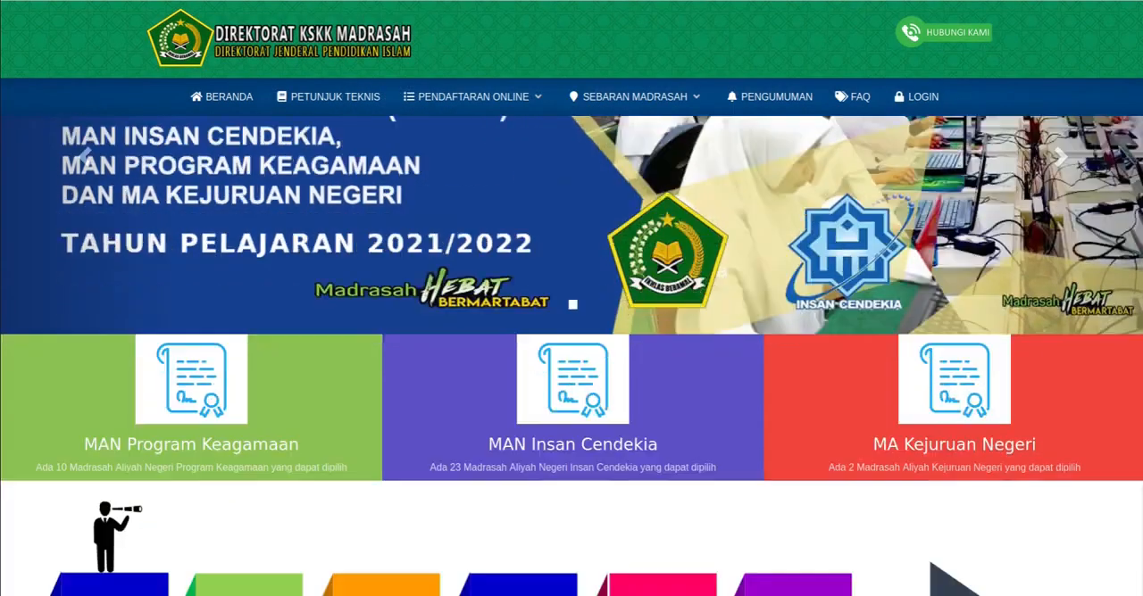
{"action": "scroll", "coordinate": [571, 355], "scroll_direction": "up", "scroll_amount": 2}
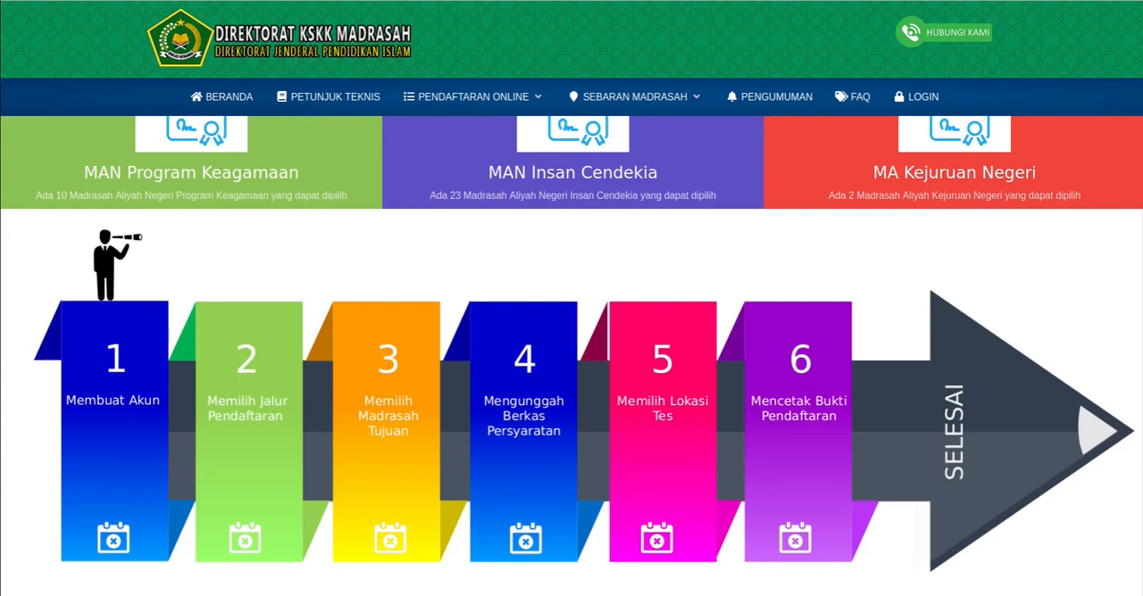
{"action": "key", "text": "XF86AudioRaiseVolume"}
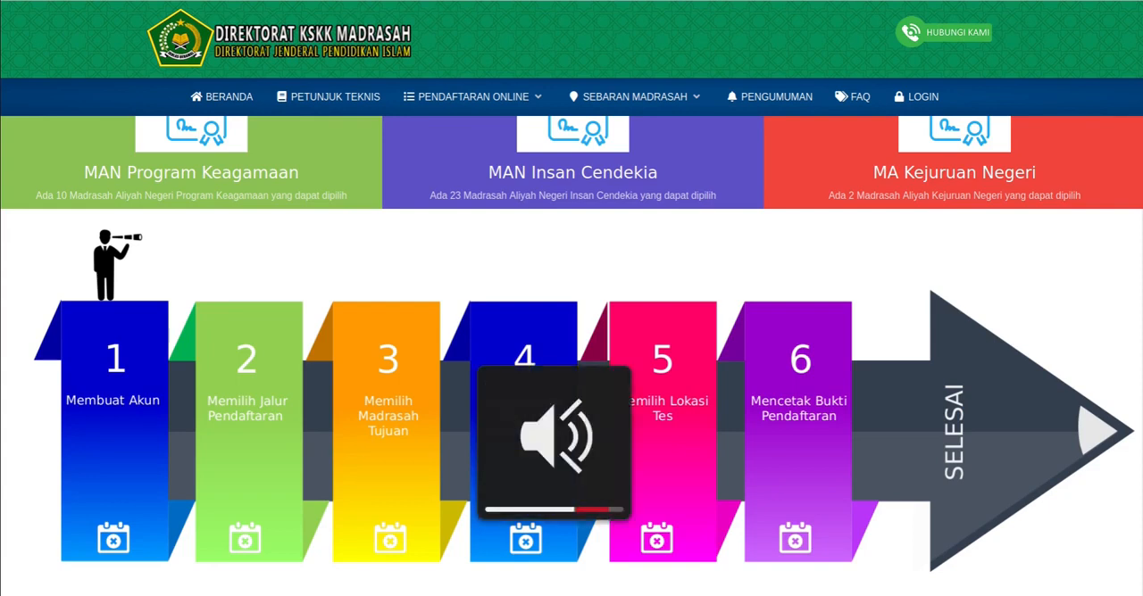
{"action": "scroll", "coordinate": [571, 356], "scroll_direction": "up", "scroll_amount": 4}
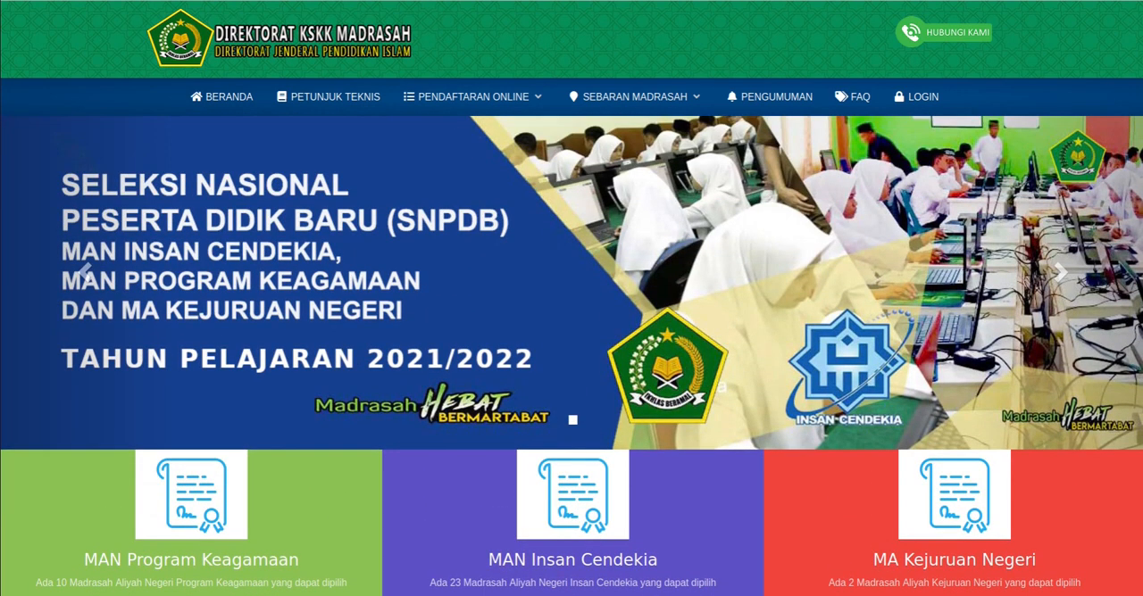
{"action": "left_click", "coordinate": [541, 97]}
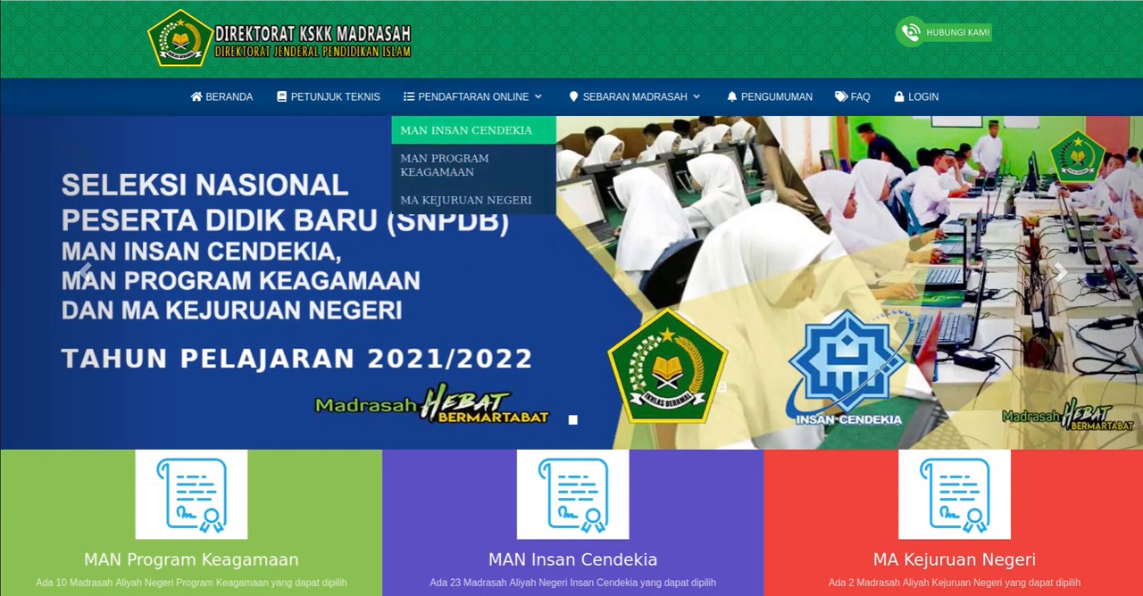
{"action": "scroll", "coordinate": [572, 357], "scroll_direction": "down", "scroll_amount": 2}
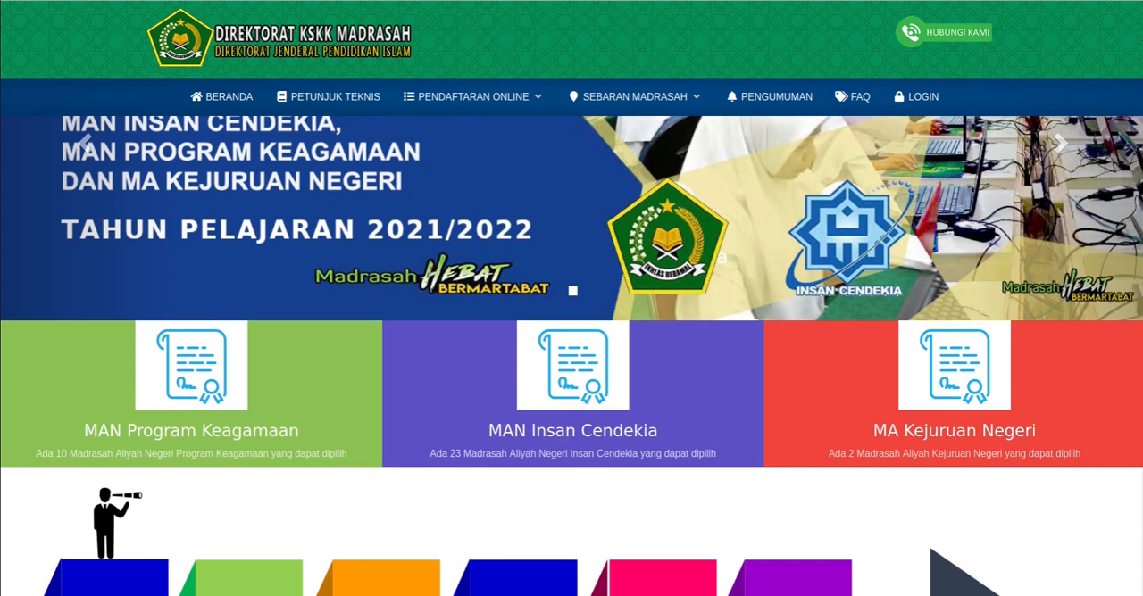
- Open the MAN Insan Cendekia registration section and read its Petunjuk Pendaftaran guidelines
{"action": "left_click", "coordinate": [572, 430]}
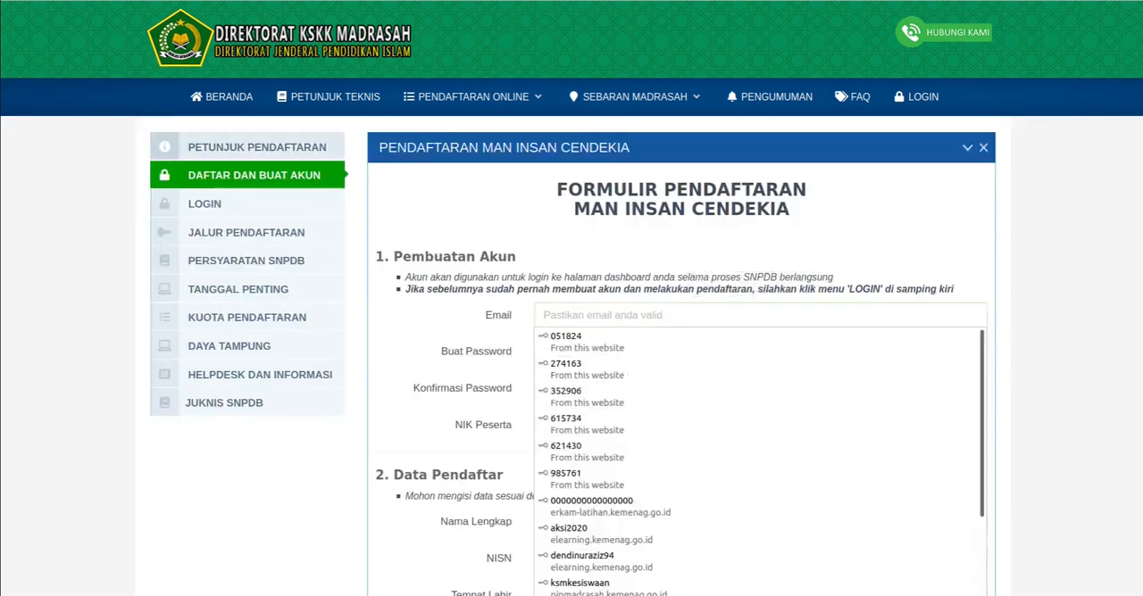
{"action": "key", "text": "Escape"}
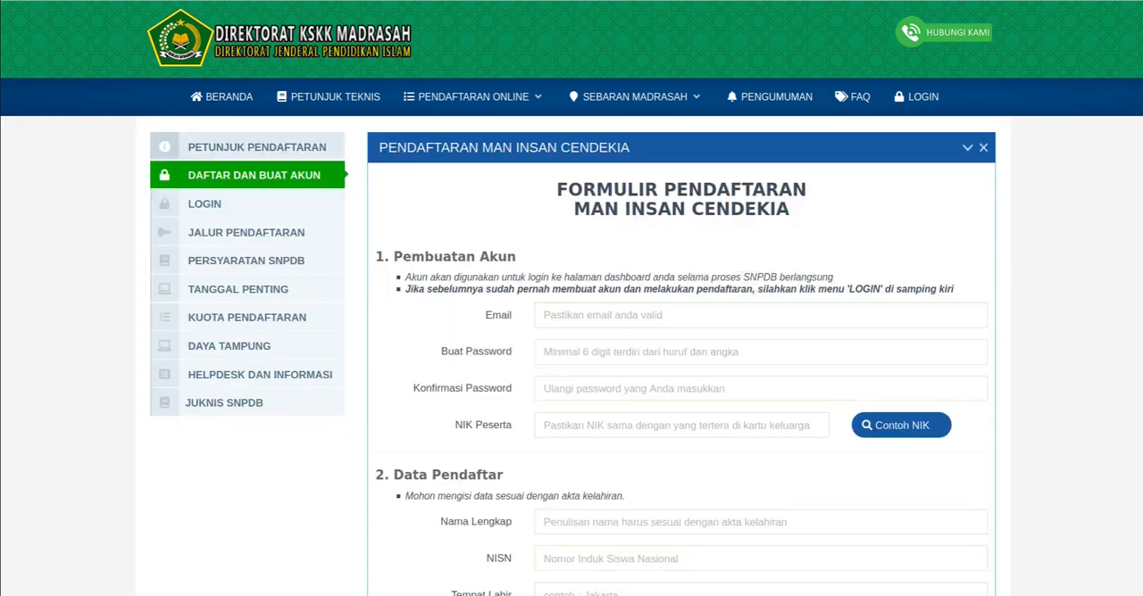
{"action": "left_click", "coordinate": [257, 146]}
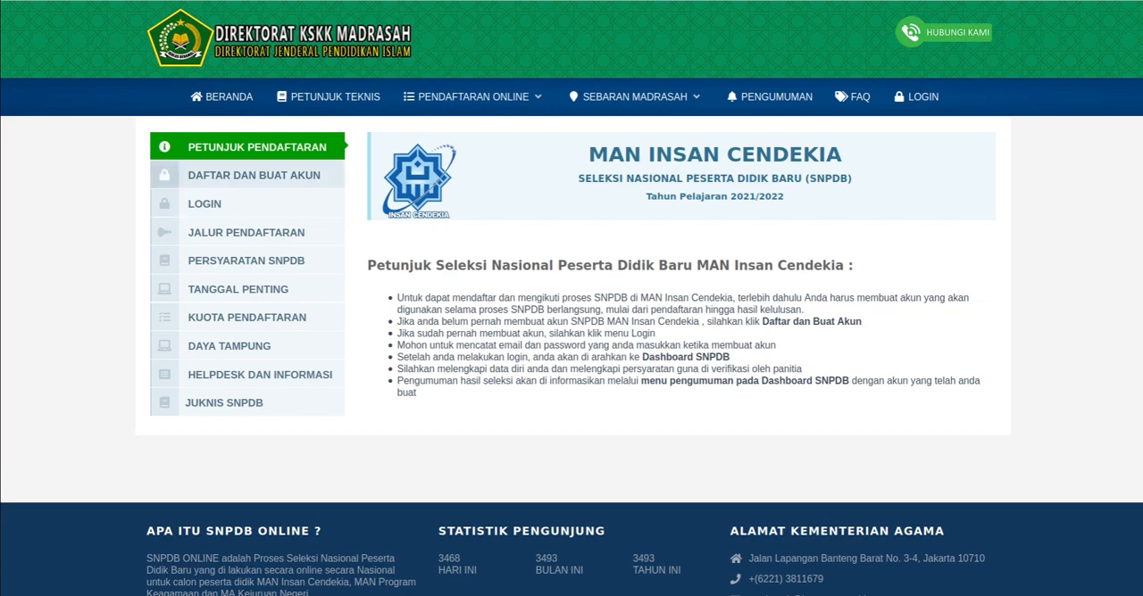
- View the account creation form, the login form and the Jalur Pendaftaran explanation of the test and achievement tracks
{"action": "left_click", "coordinate": [254, 176]}
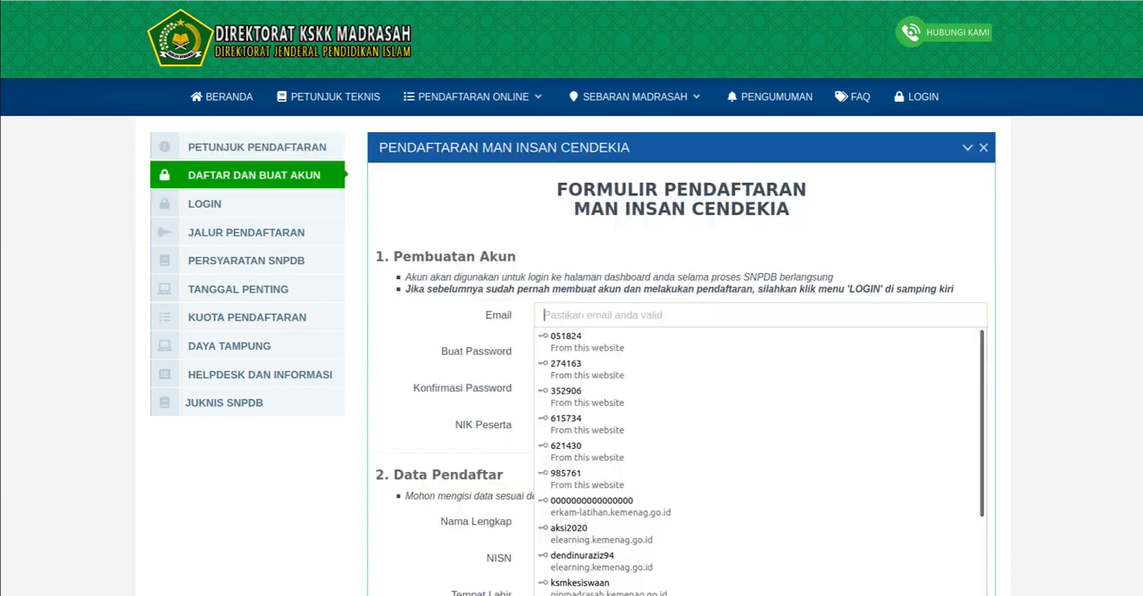
{"action": "left_click", "coordinate": [204, 203]}
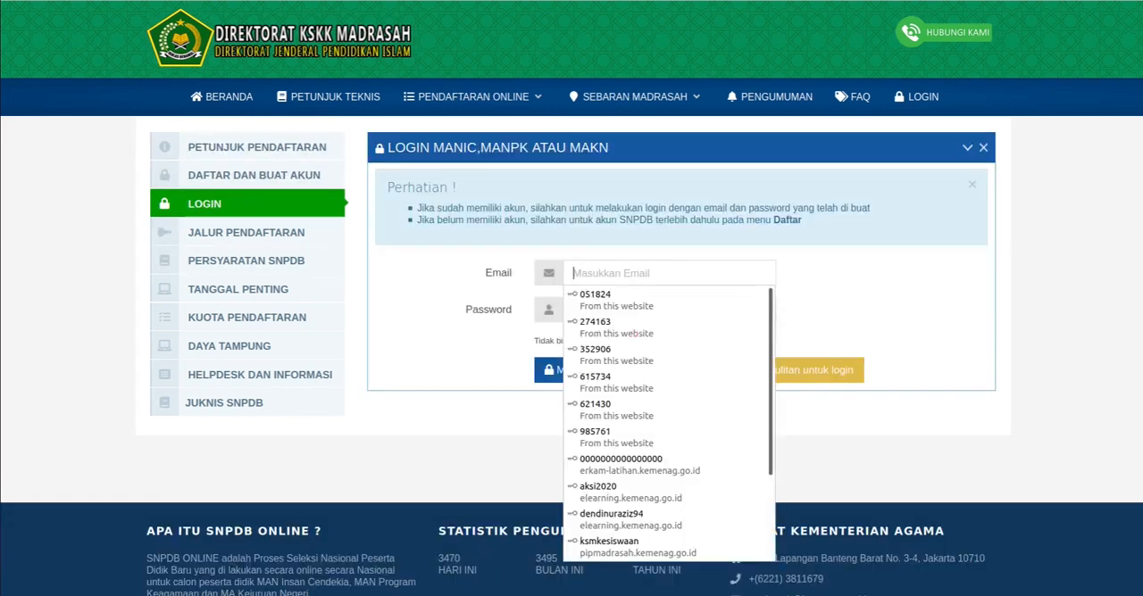
{"action": "left_click", "coordinate": [246, 232]}
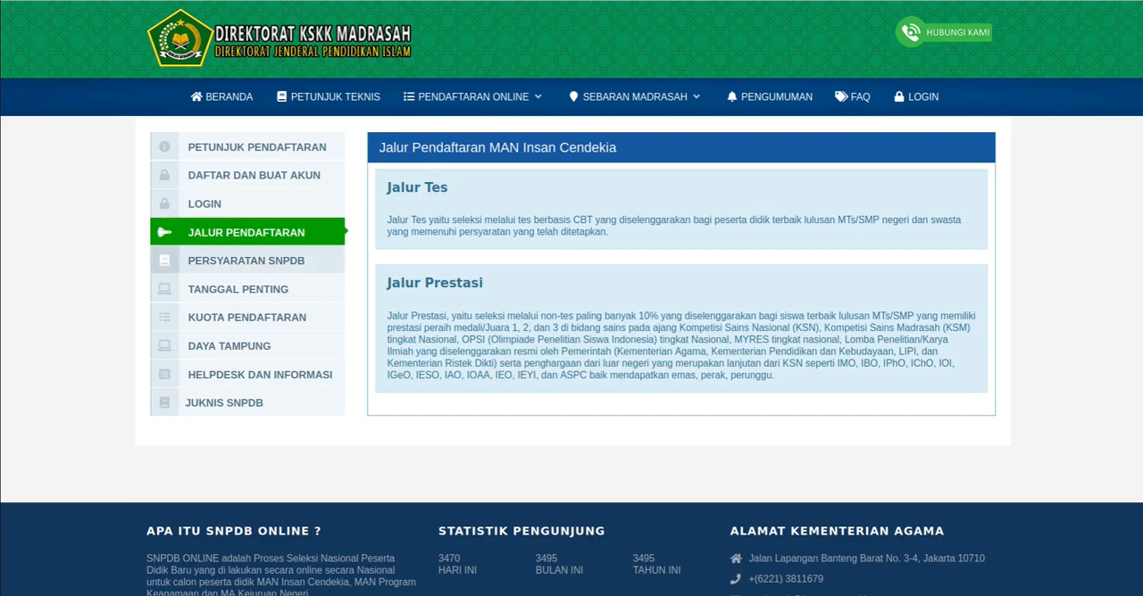
- Examine the Persyaratan SNPDB for schools and student applicants of MAN Insan Cendekia
{"action": "left_click", "coordinate": [246, 261]}
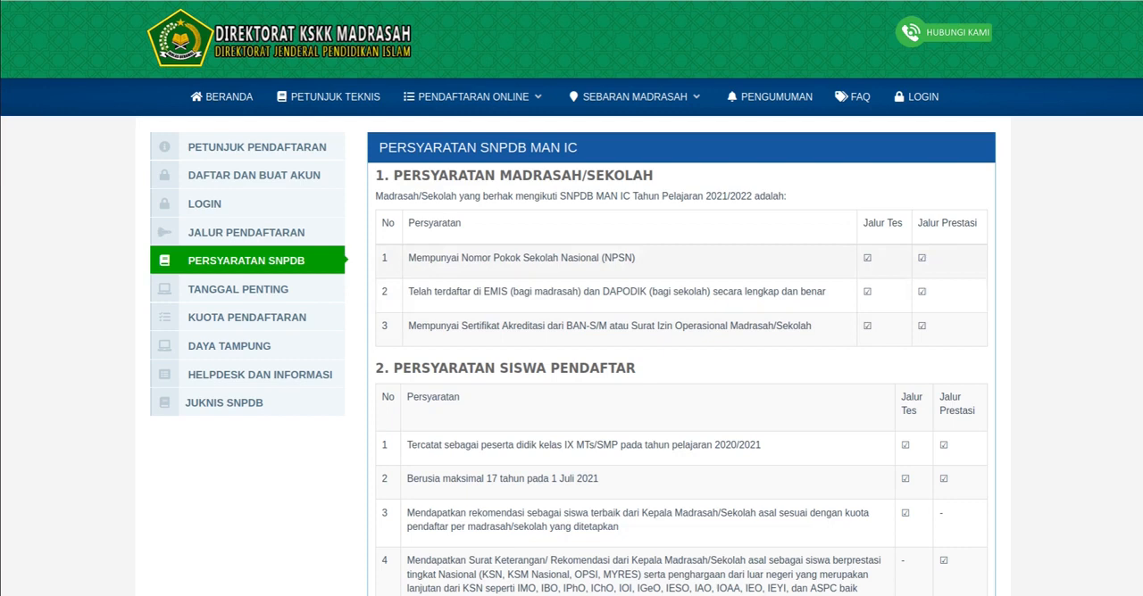
{"action": "scroll", "coordinate": [572, 357], "scroll_direction": "down", "scroll_amount": 3}
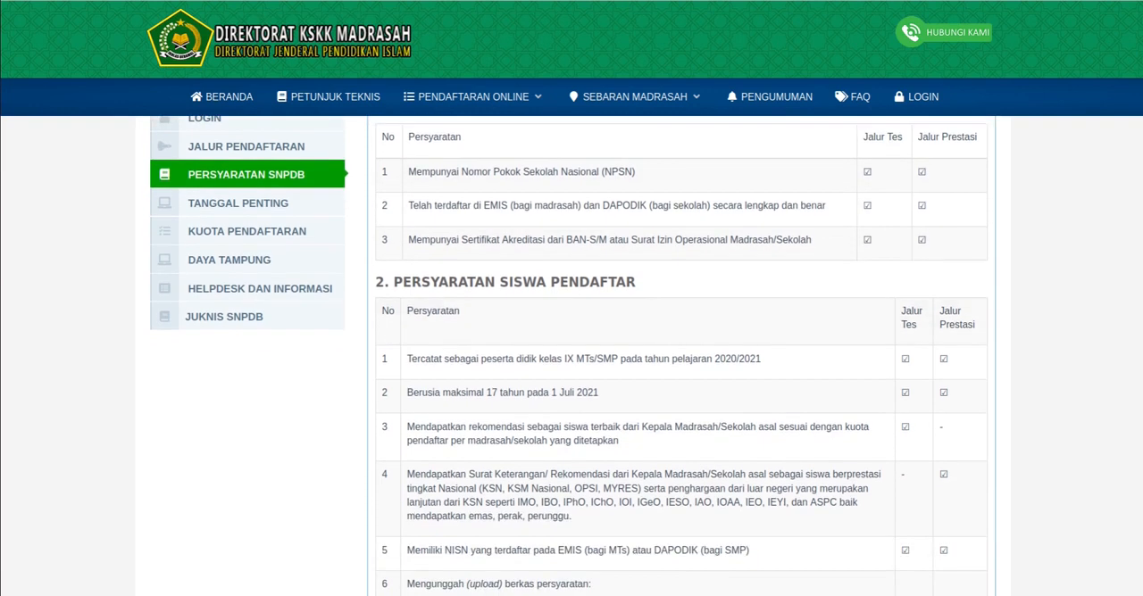
{"action": "scroll", "coordinate": [572, 357], "scroll_direction": "up", "scroll_amount": 2}
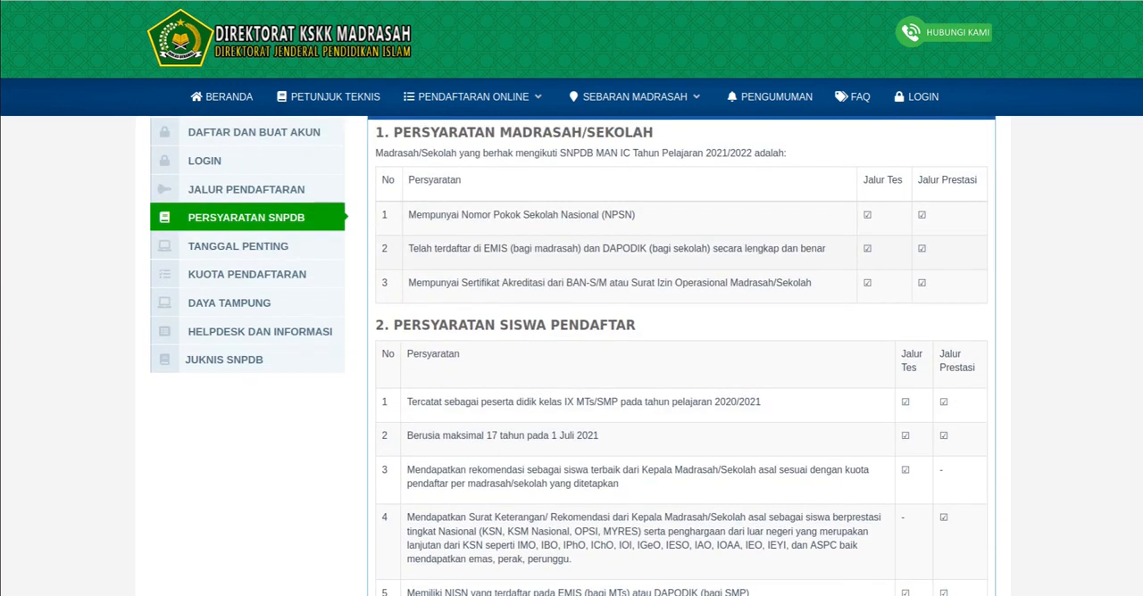
{"action": "scroll", "coordinate": [572, 357], "scroll_direction": "down", "scroll_amount": 2}
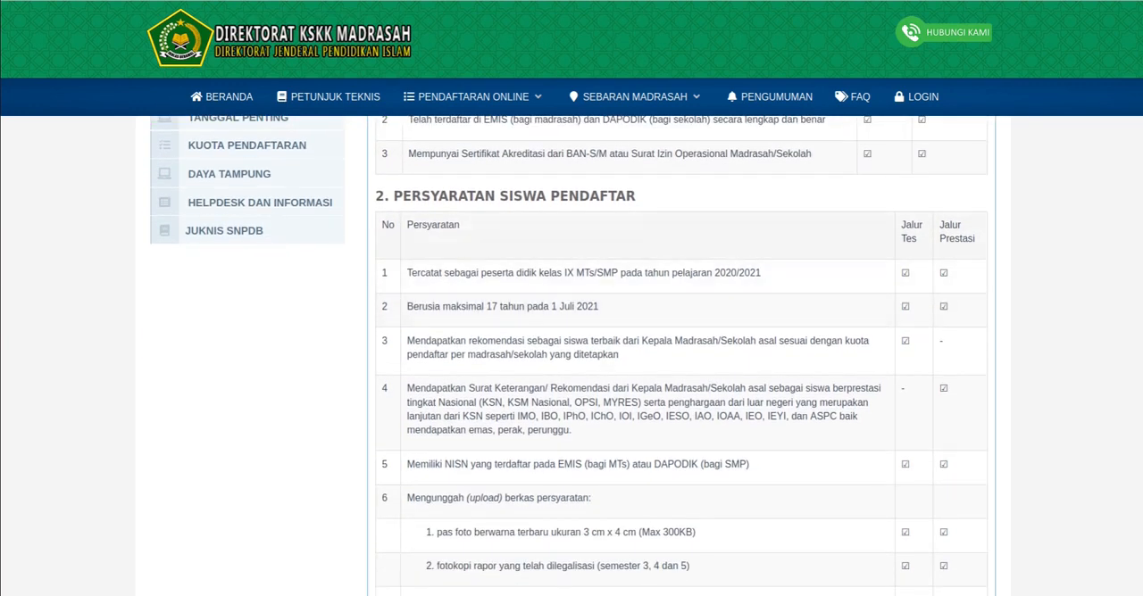
{"action": "scroll", "coordinate": [572, 357], "scroll_direction": "up", "scroll_amount": 1}
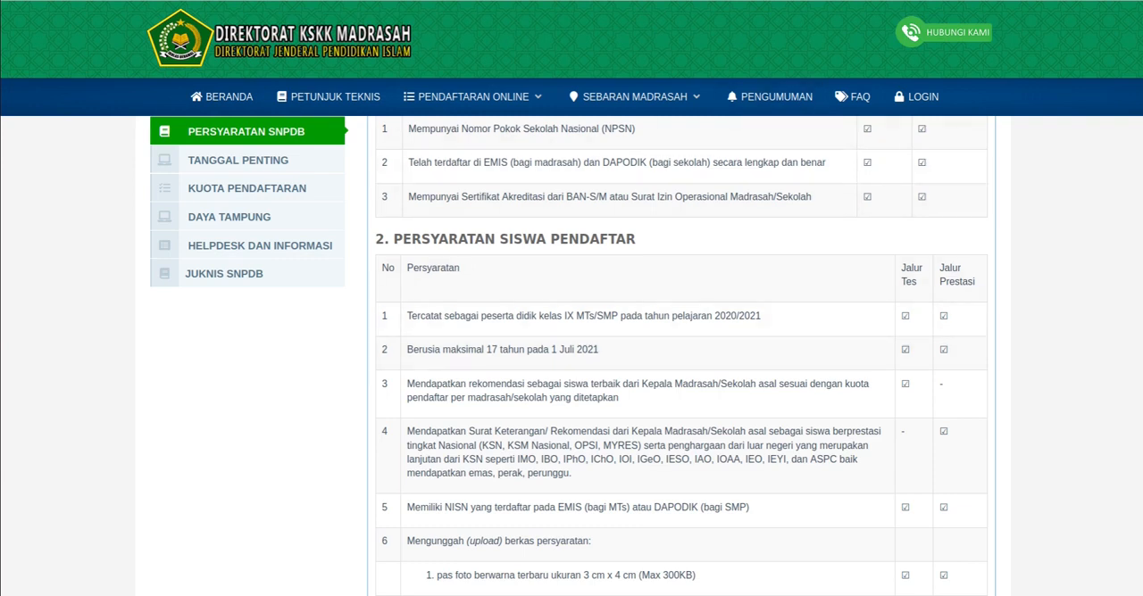
- Switch to the recommendation letter page and download the MAN Insan Cendekia template rekom.docx
{"action": "key", "text": "ctrl+Tab"}
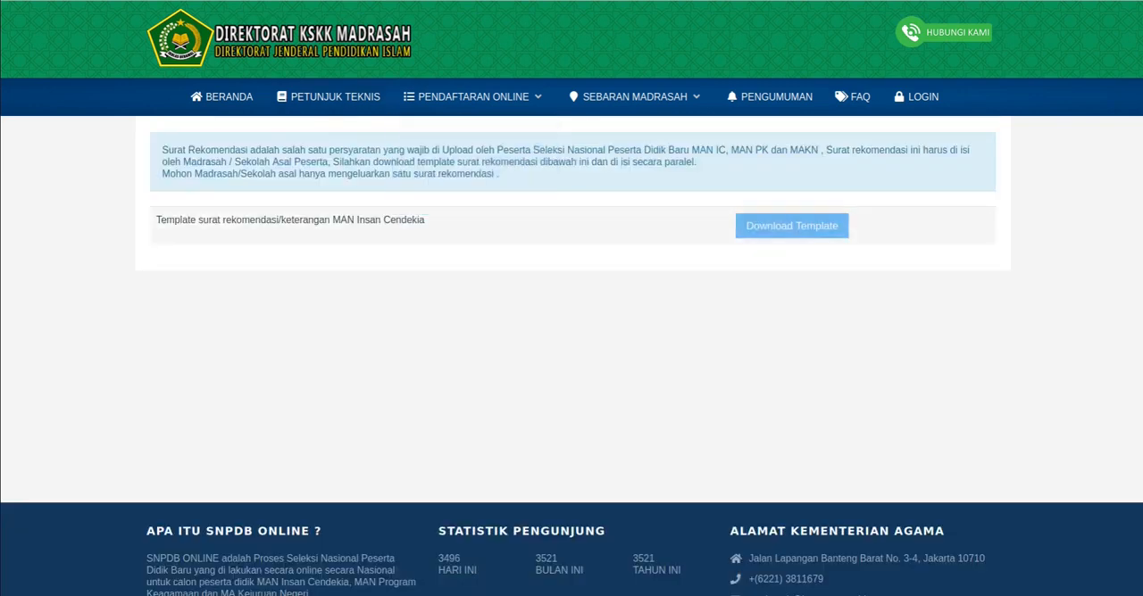
{"action": "left_click", "coordinate": [792, 225]}
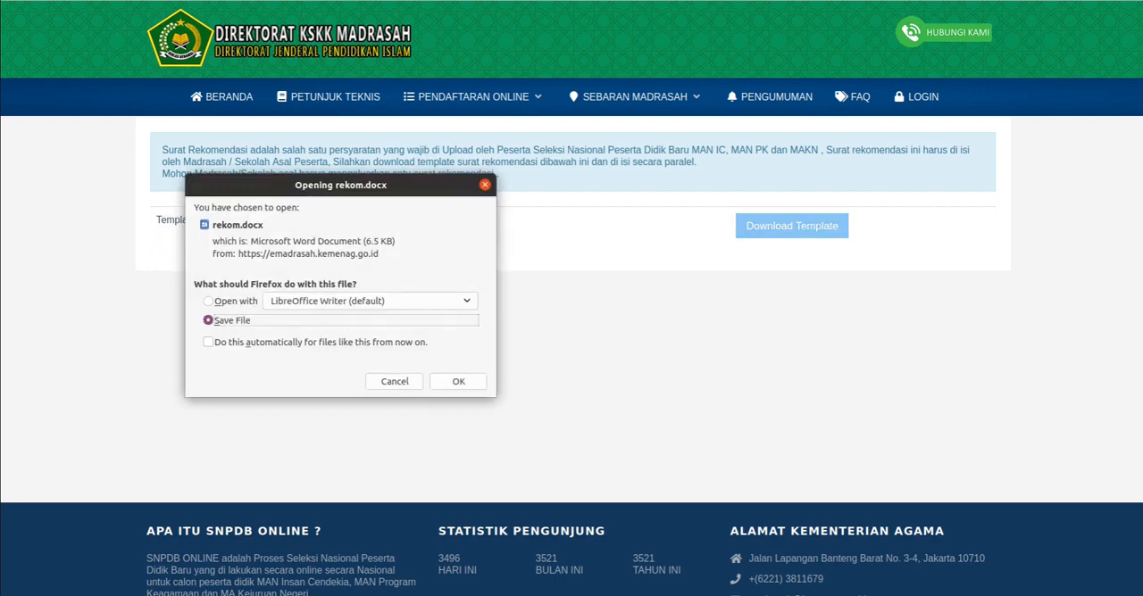
{"action": "key", "text": "Return"}
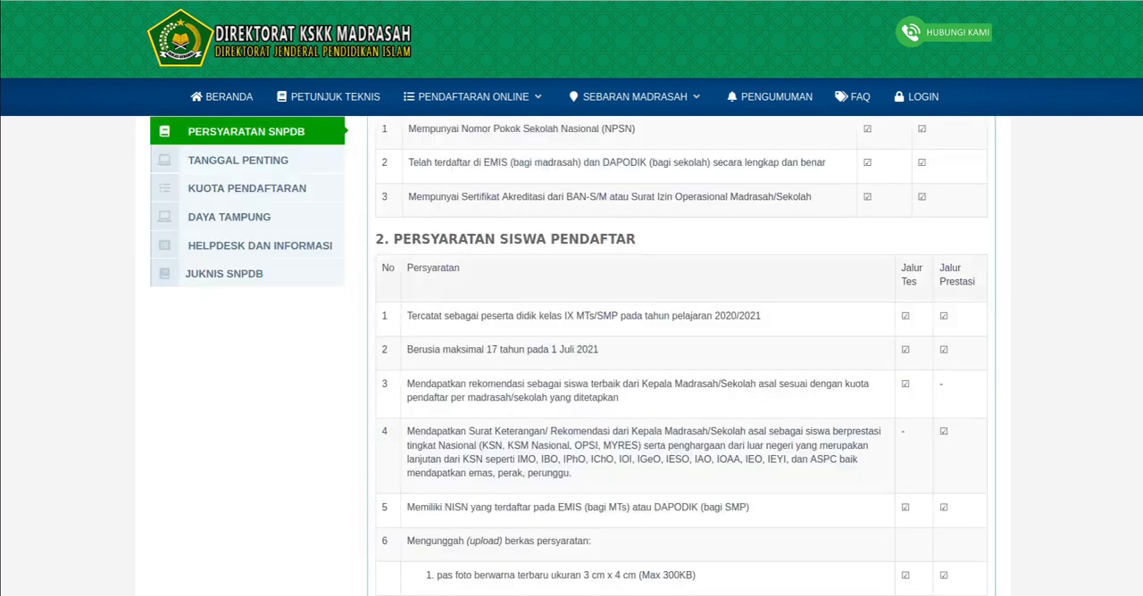
- Return to the Persyaratan SNPDB and read the student requirements down to the list of documents to upload
{"action": "scroll", "coordinate": [624, 281], "scroll_direction": "up", "scroll_amount": 2}
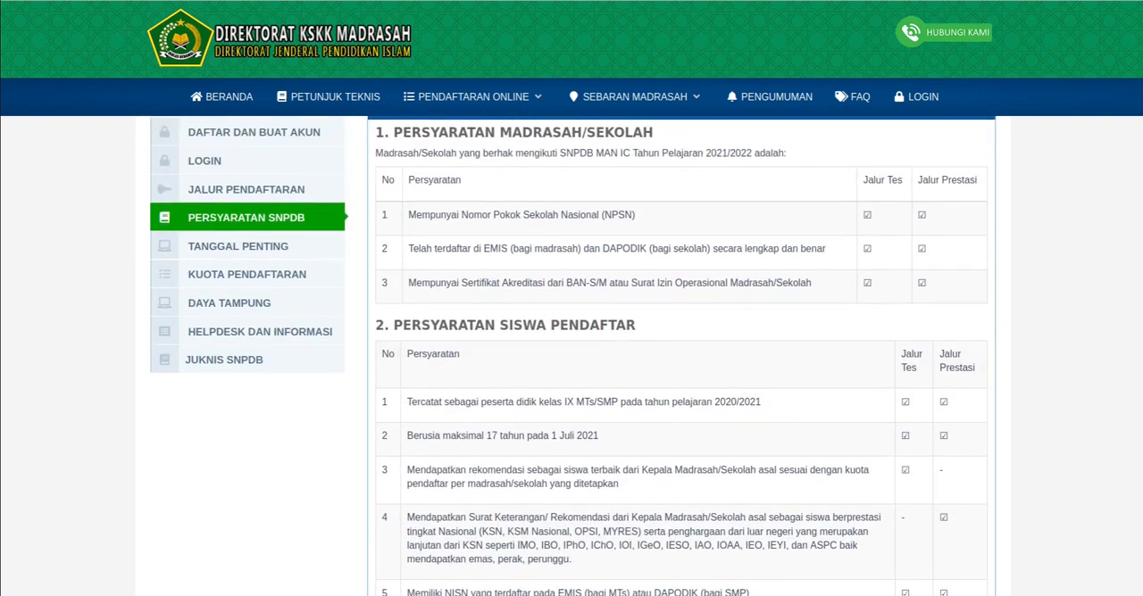
{"action": "scroll", "coordinate": [536, 442], "scroll_direction": "down", "scroll_amount": 1}
{"action": "scroll", "coordinate": [571, 357], "scroll_direction": "down", "scroll_amount": 3}
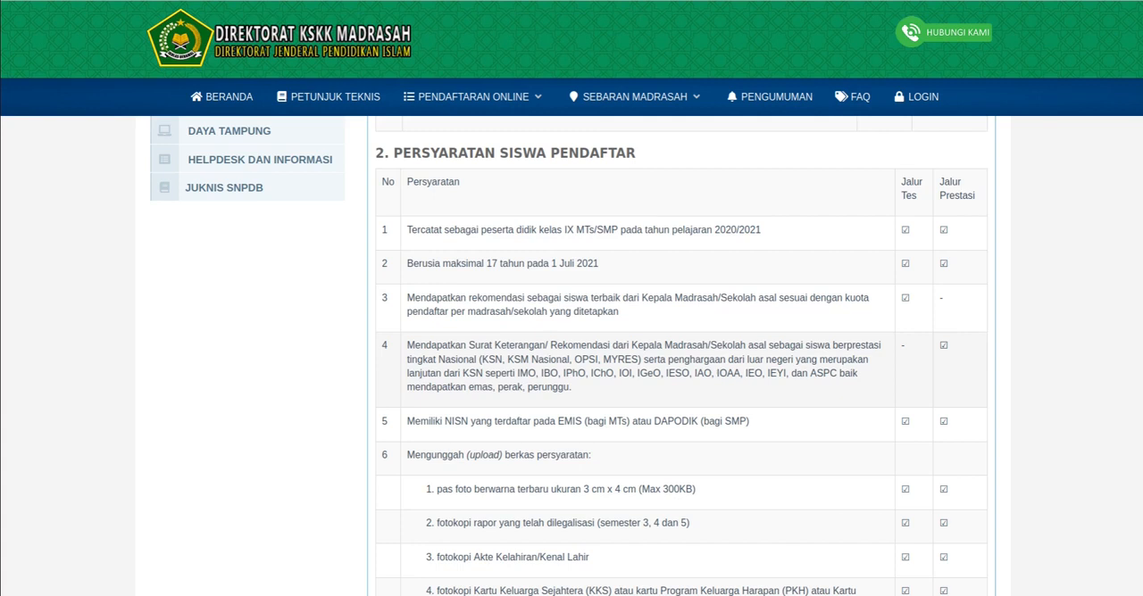
{"action": "scroll", "coordinate": [678, 407], "scroll_direction": "down", "scroll_amount": 1}
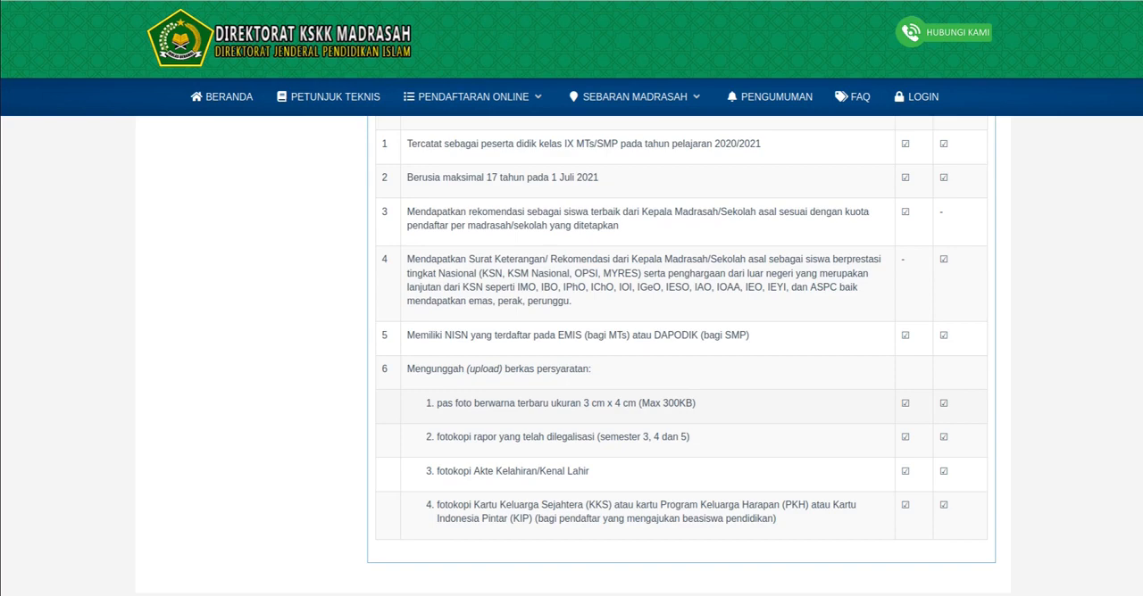
{"action": "scroll", "coordinate": [571, 357], "scroll_direction": "up", "scroll_amount": 3}
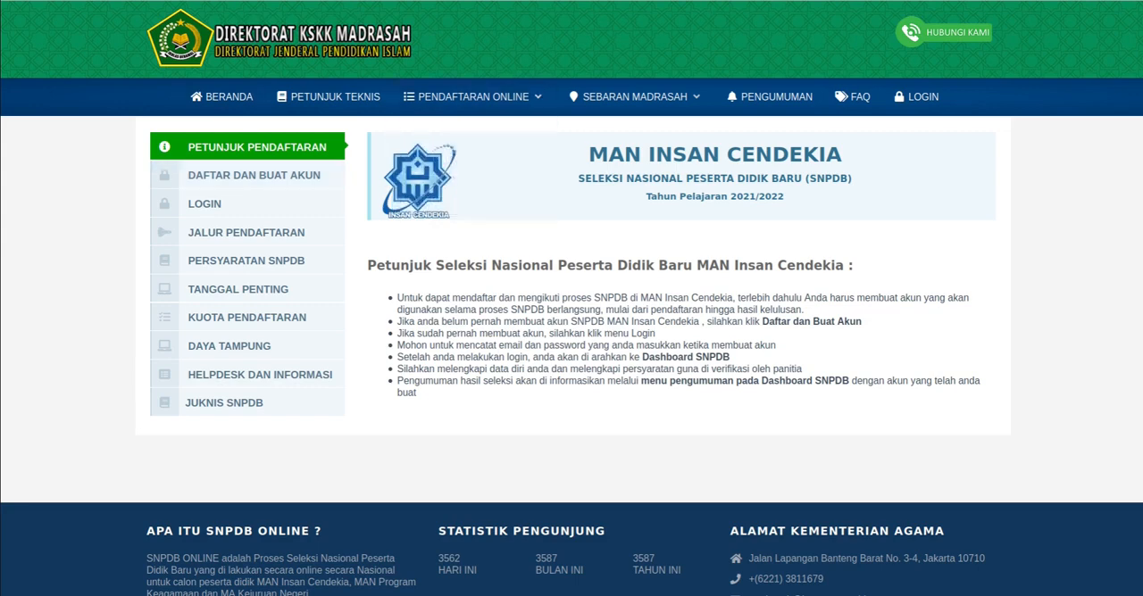
- Open the MAN Insan Cendekia account registration form and look over the Pembuatan Akun and Data Pendaftar fields
{"action": "left_click", "coordinate": [221, 97]}
{"action": "scroll", "coordinate": [571, 356], "scroll_direction": "down", "scroll_amount": 2}
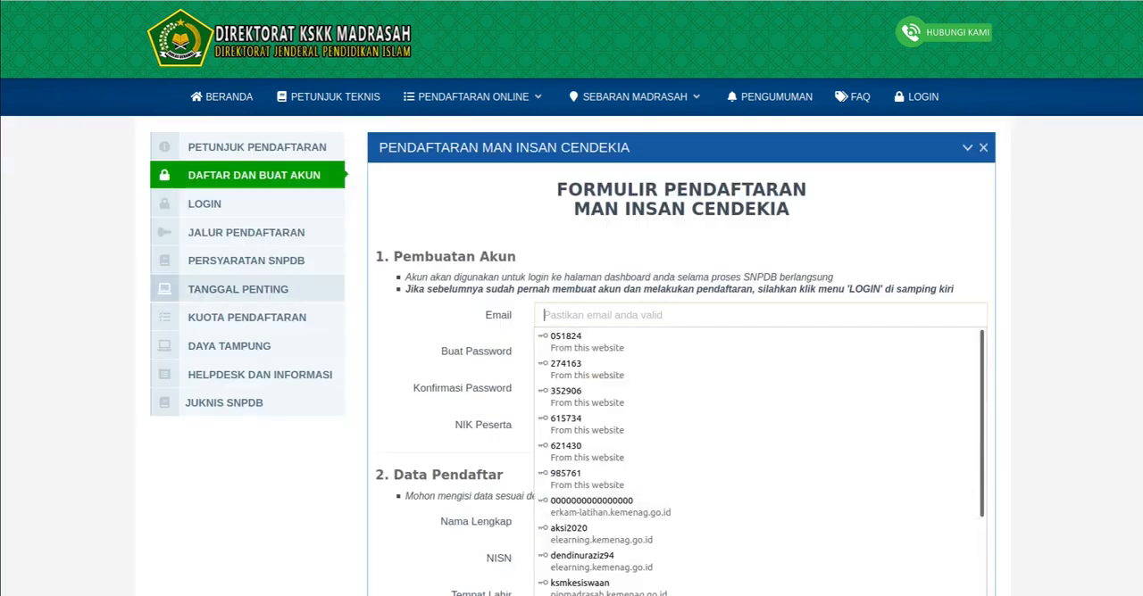
{"action": "scroll", "coordinate": [681, 357], "scroll_direction": "down", "scroll_amount": 2}
{"action": "scroll", "coordinate": [681, 357], "scroll_direction": "up", "scroll_amount": 2}
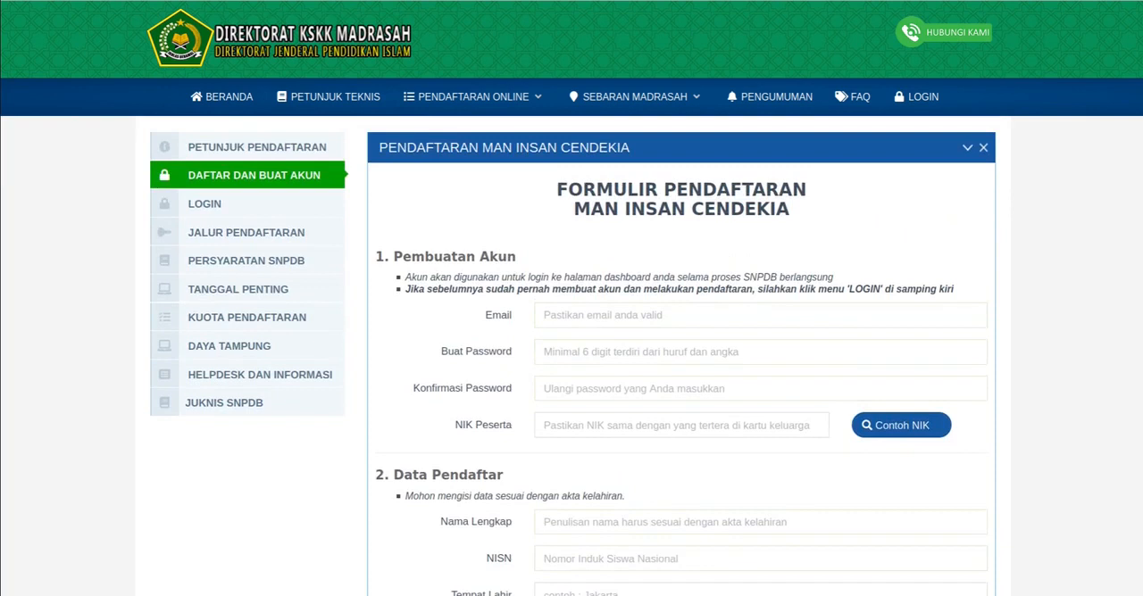
{"action": "scroll", "coordinate": [681, 357], "scroll_direction": "down", "scroll_amount": 1}
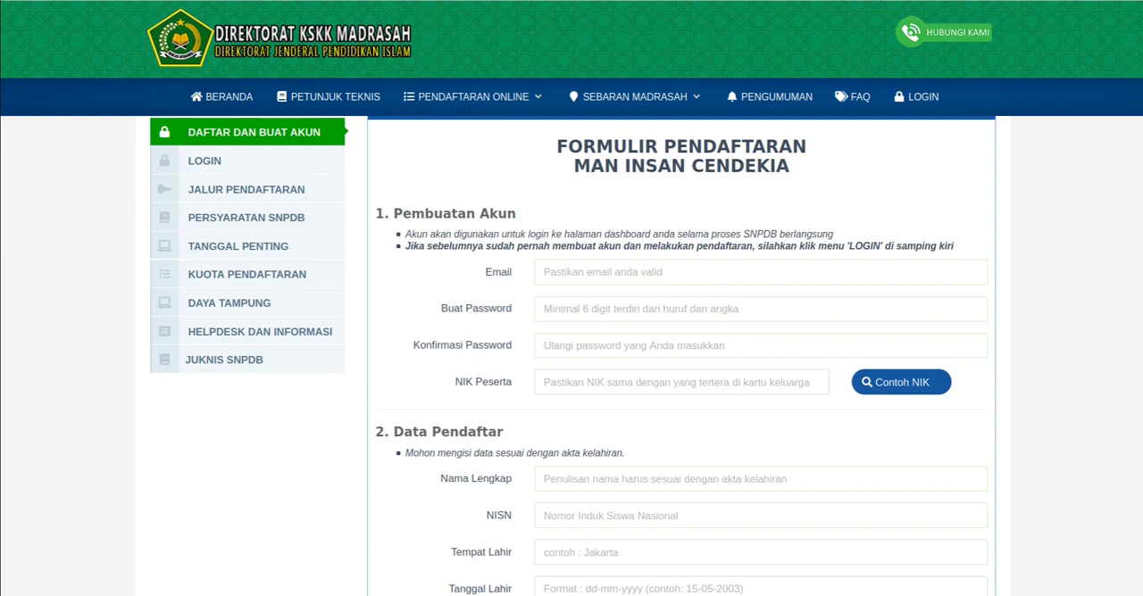
- Enter the applicant's email address in the Pembuatan Akun section
{"action": "left_click", "coordinate": [760, 272]}
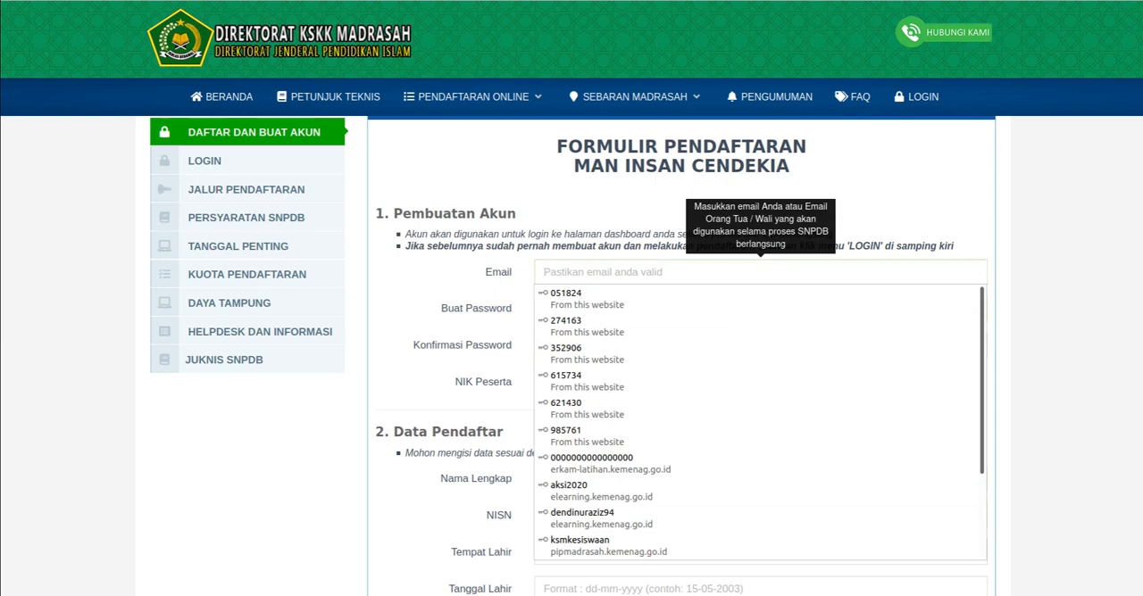
{"action": "key", "text": "Escape"}
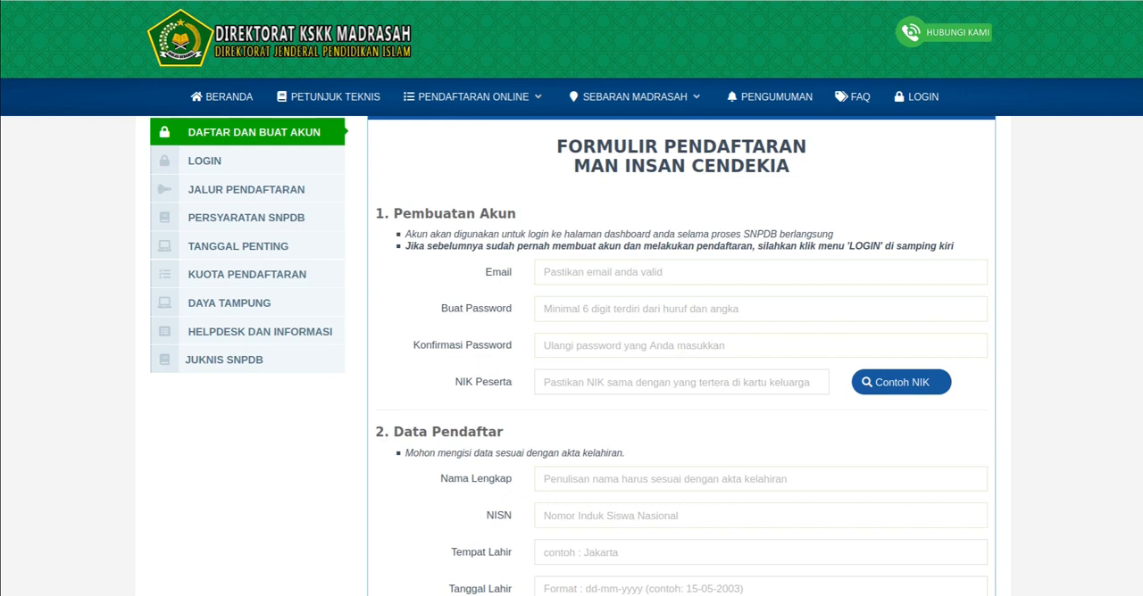
{"action": "left_click", "coordinate": [625, 272]}
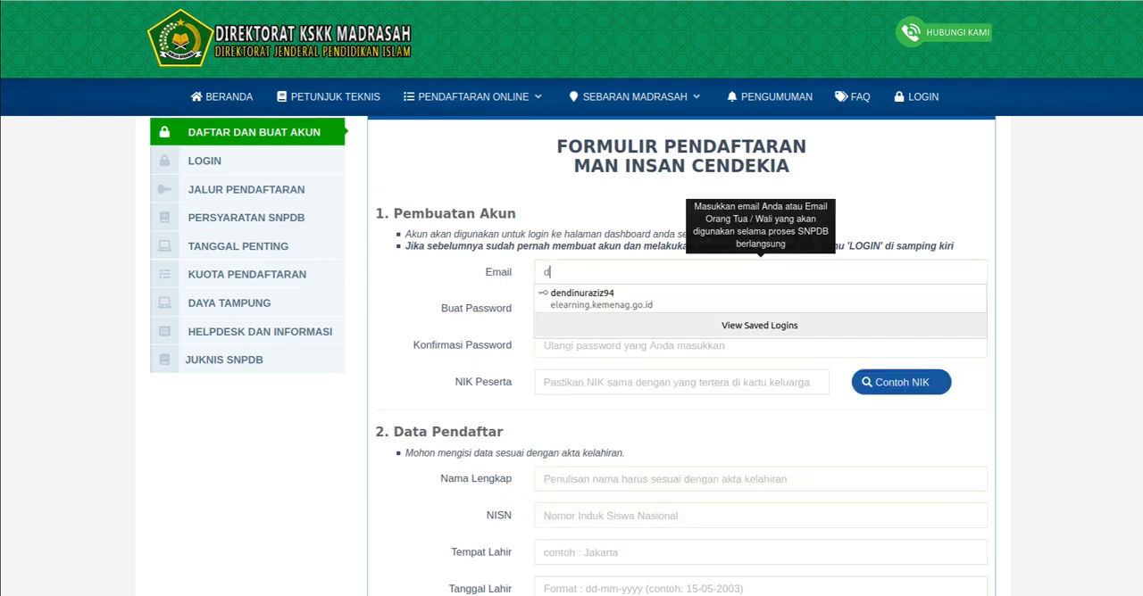
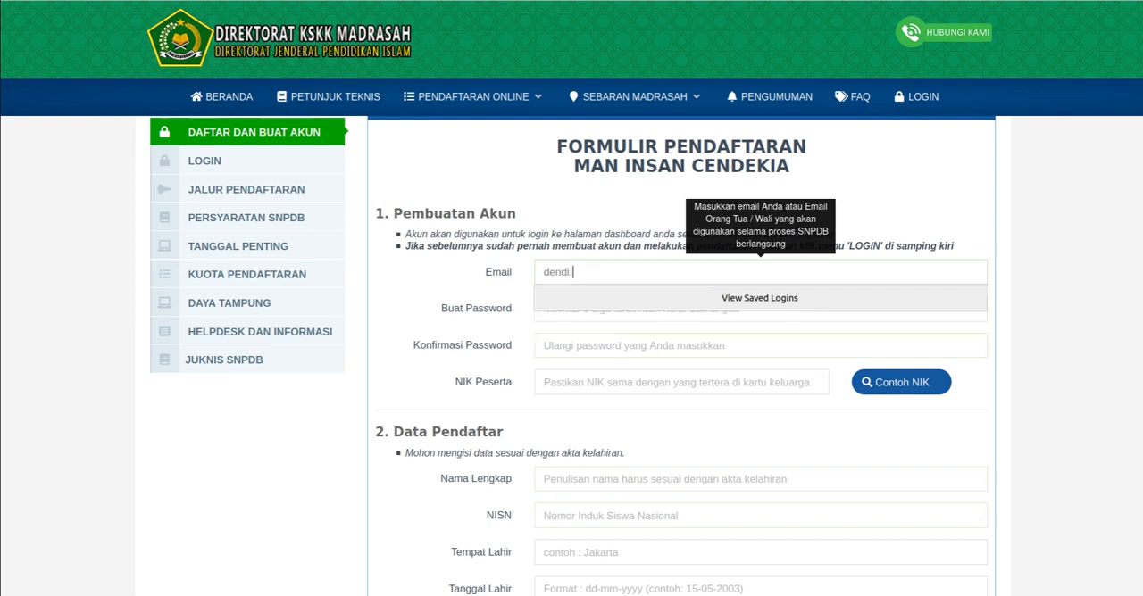
{"action": "left_click_drag", "start_coordinate": [645, 273], "coordinate": [541, 273]}
{"action": "left_click", "coordinate": [662, 272]}
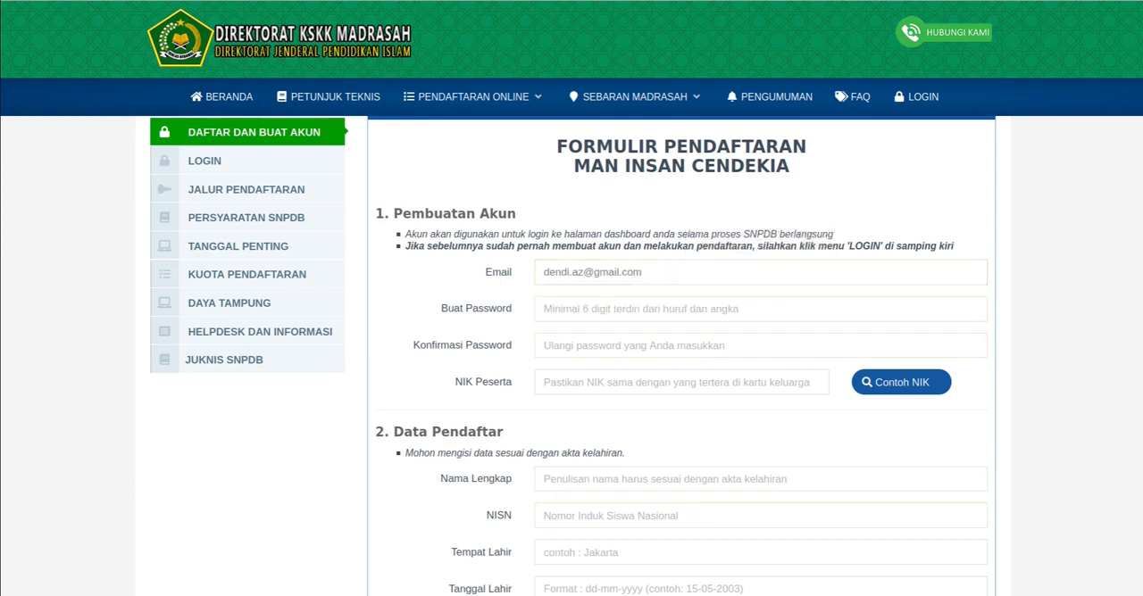
- Check the entered email address and retype the dot in its domain
{"action": "triple_click", "coordinate": [592, 273]}
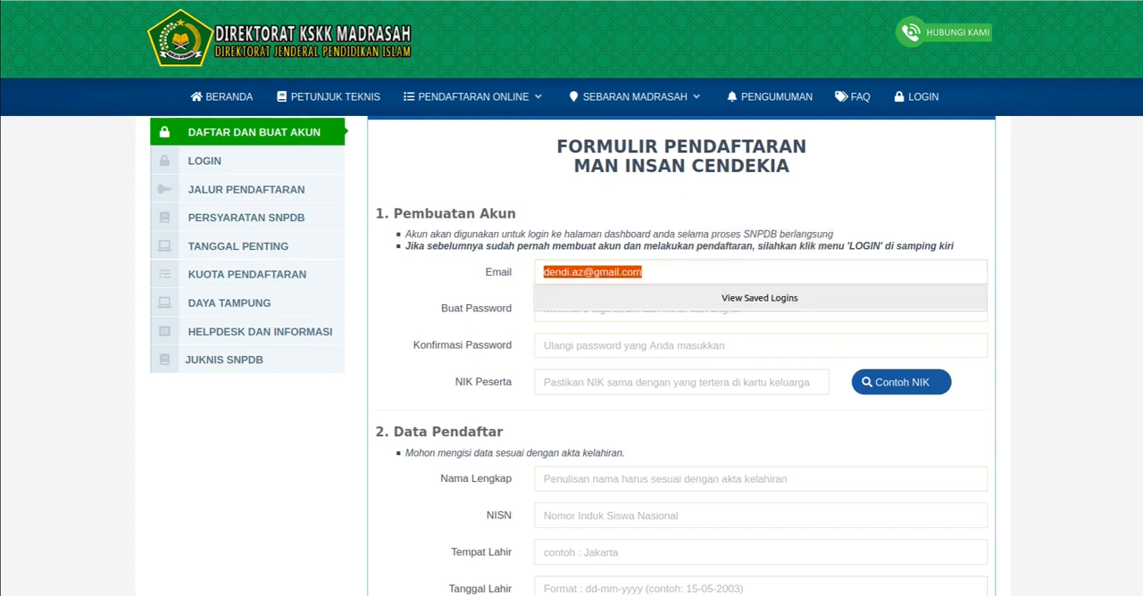
{"action": "left_click", "coordinate": [663, 272]}
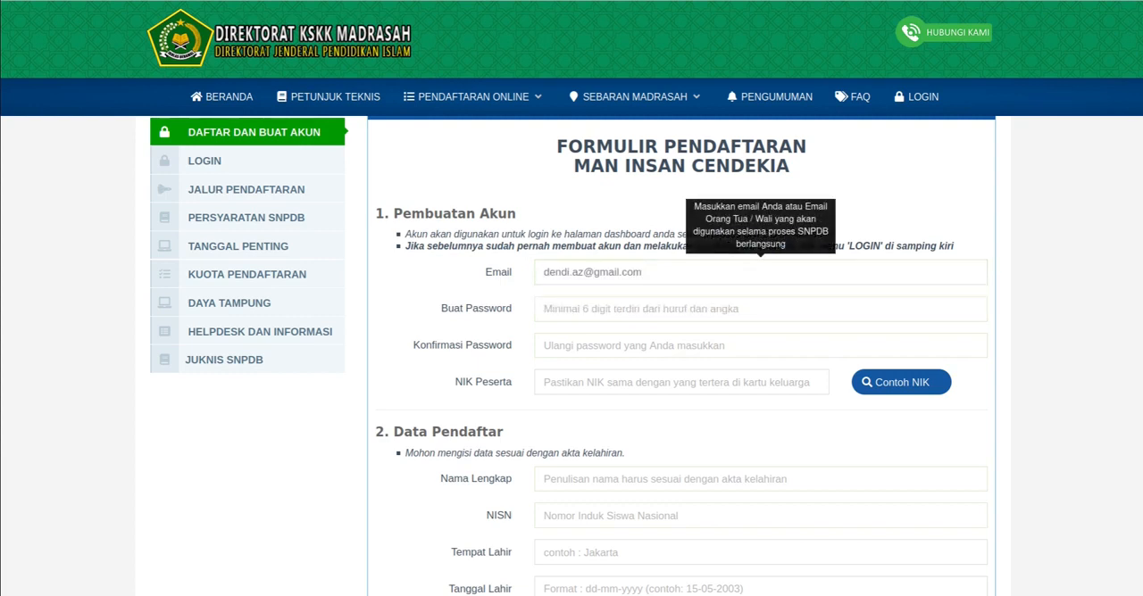
{"action": "triple_click", "coordinate": [623, 272]}
{"action": "left_click", "coordinate": [623, 273]}
{"action": "left_click", "coordinate": [620, 273]}
{"action": "type", "text": "."}
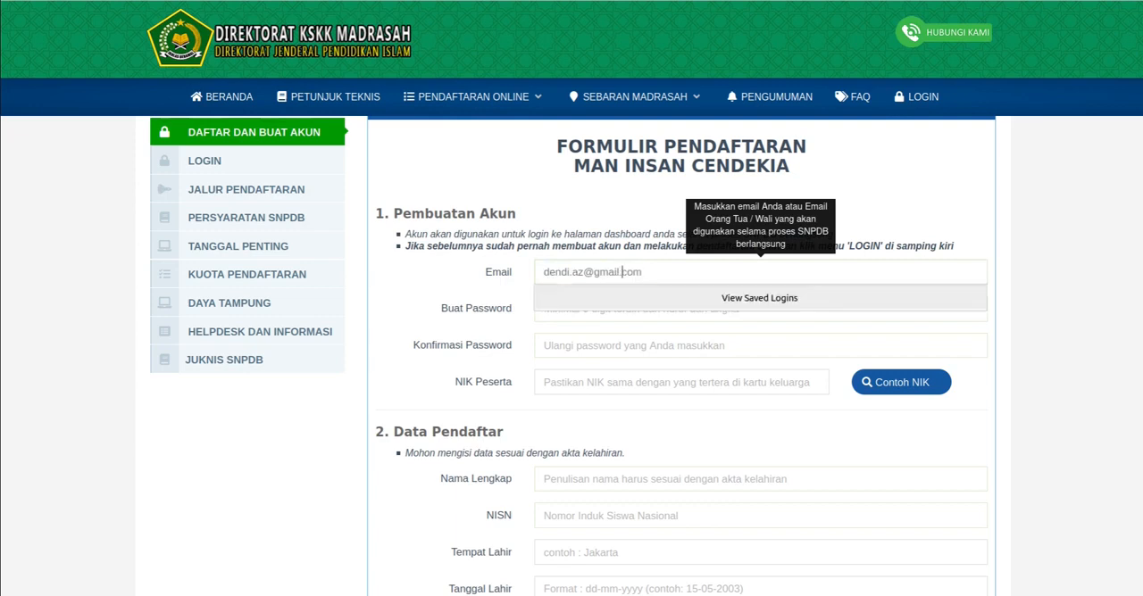
{"action": "key", "text": "End"}
- Create the account password and repeat it in the Konfirmasi Password field
{"action": "key", "text": "Tab"}
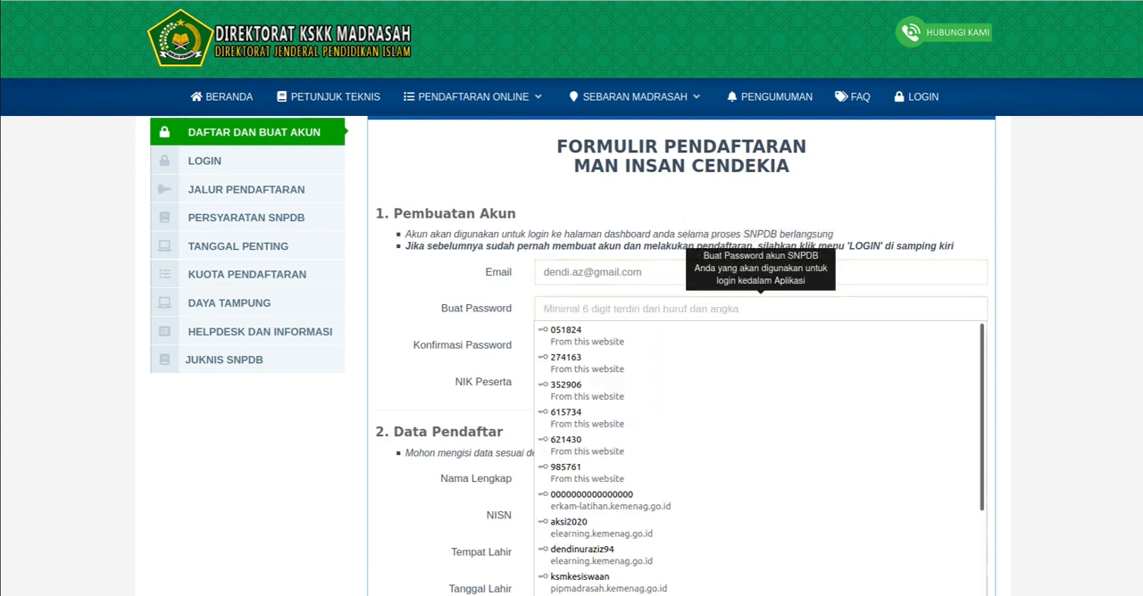
{"action": "type", "text": "123456"}
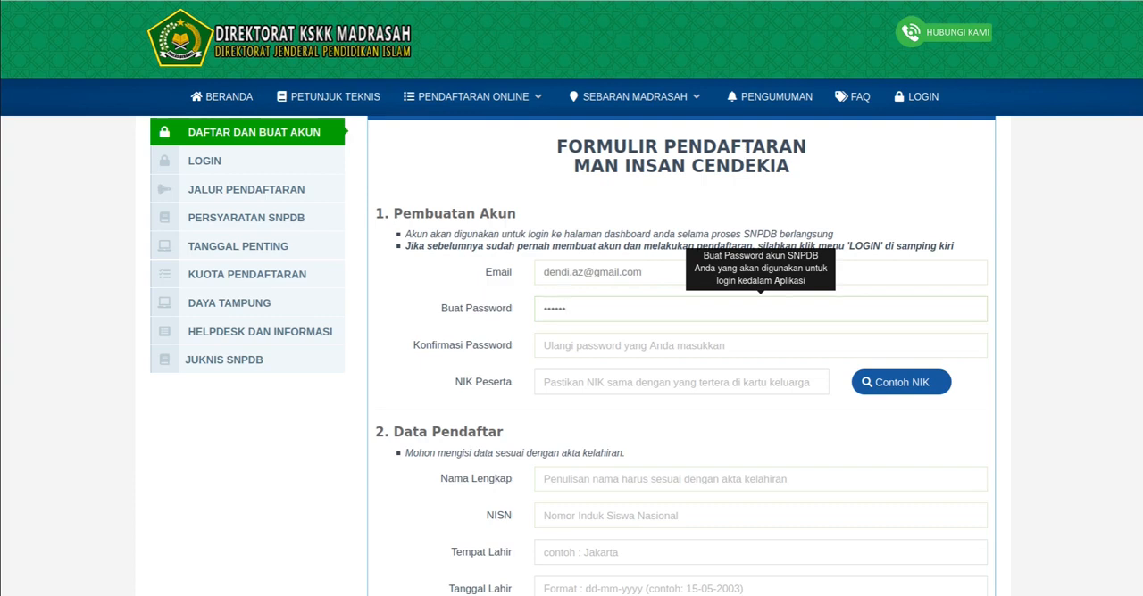
{"action": "left_click", "coordinate": [761, 345]}
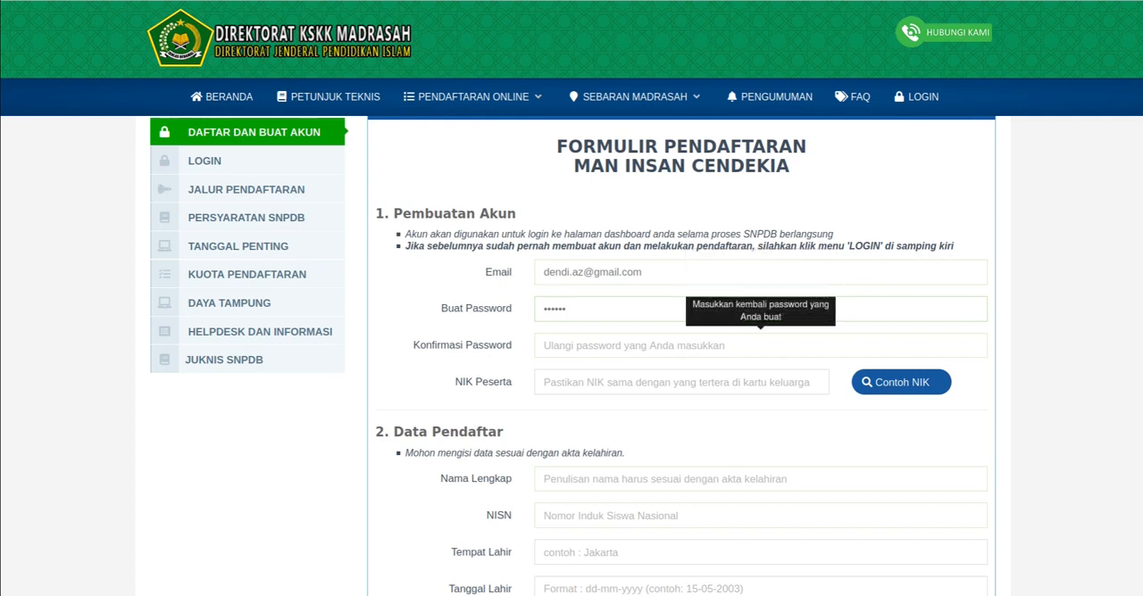
{"action": "type", "text": "•••••"}
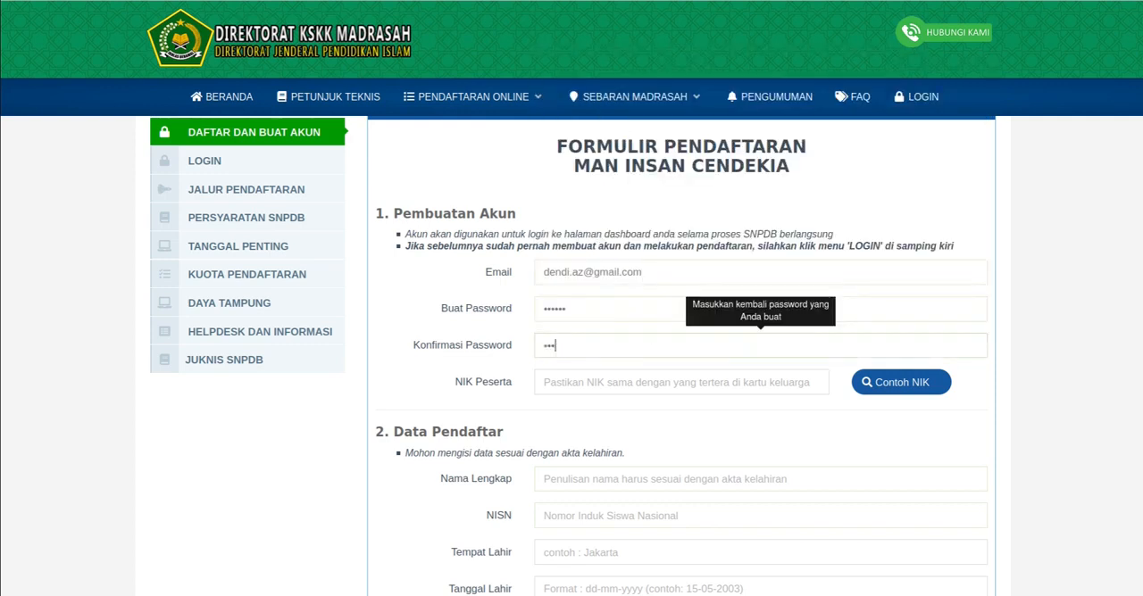
{"action": "type", "text": "•"}
{"action": "key", "text": "Tab"}
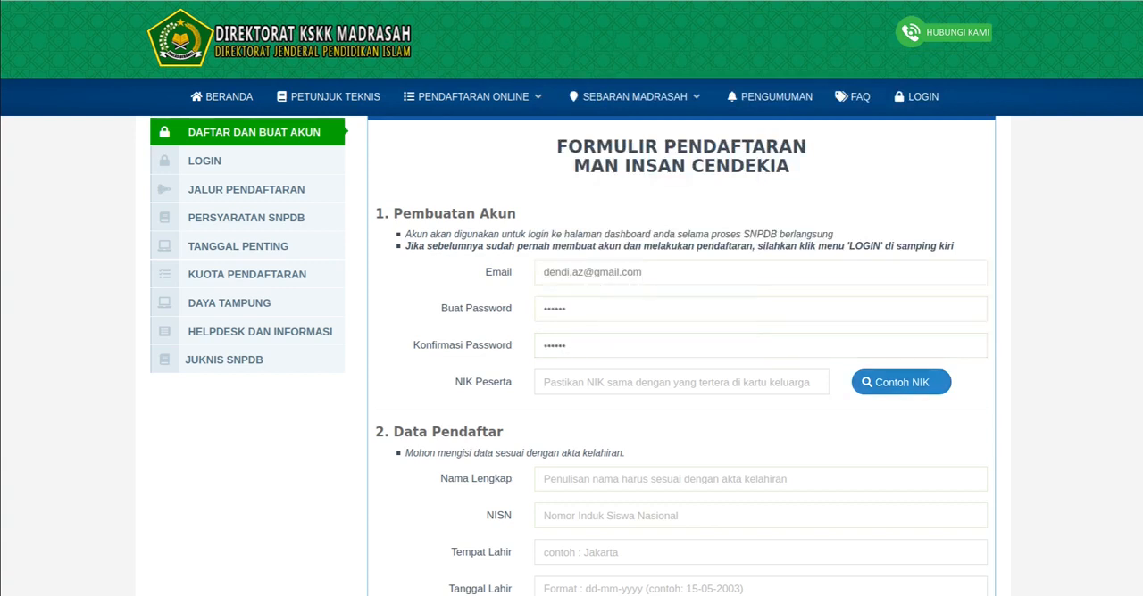
- View the Contoh NIK example showing where the NIK is found on the family card
{"action": "left_click", "coordinate": [901, 382]}
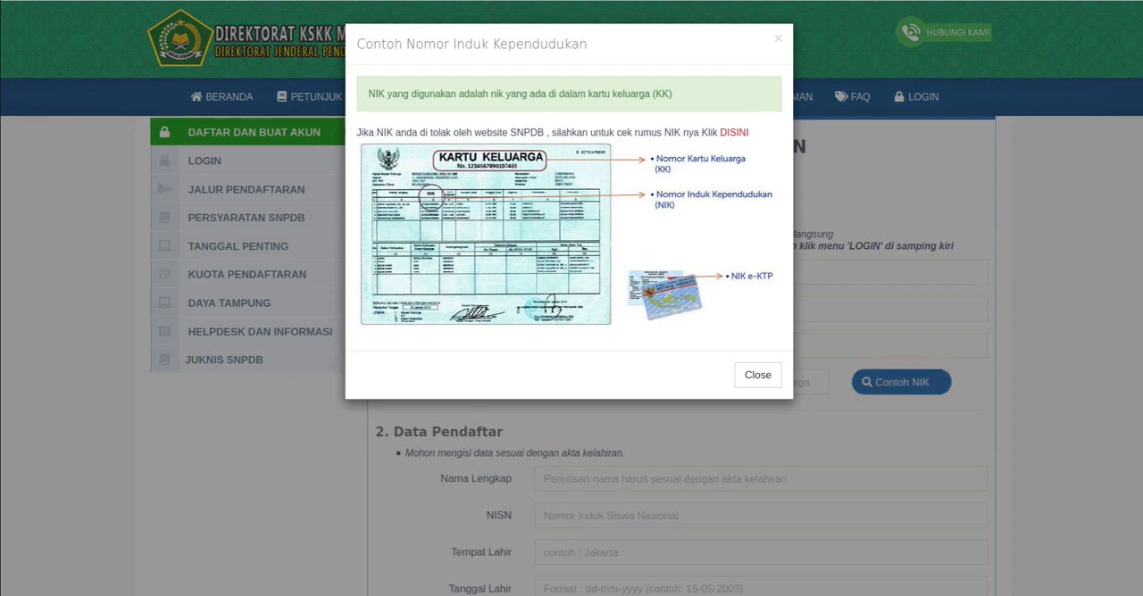
- Close the NIK example and enter the applicant's national ID number in the NIK Peserta field
{"action": "left_click", "coordinate": [758, 374]}
{"action": "left_click", "coordinate": [714, 382]}
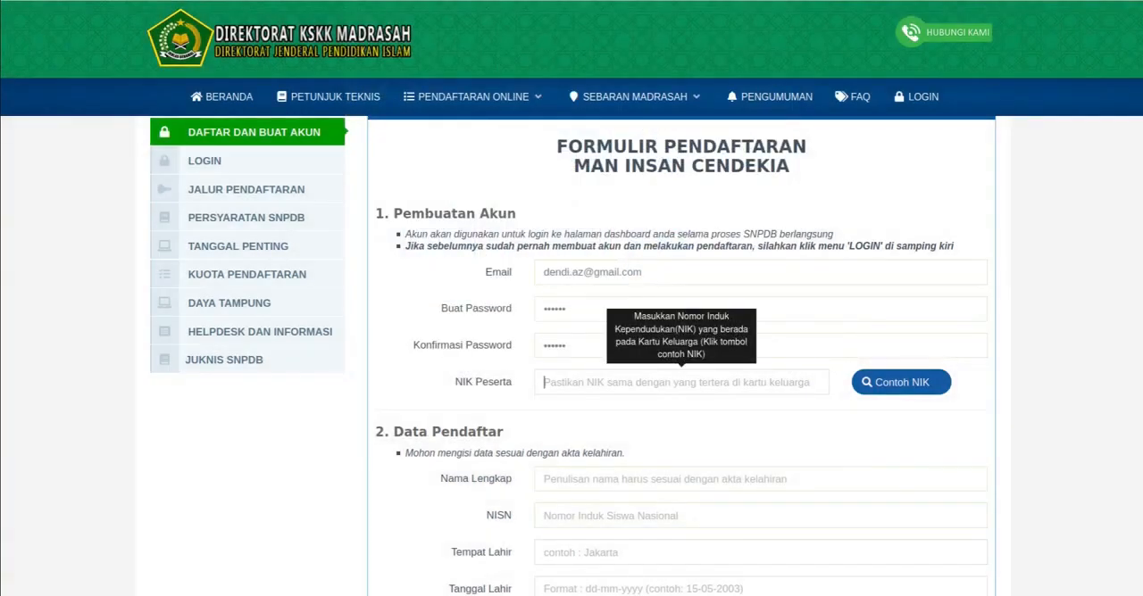
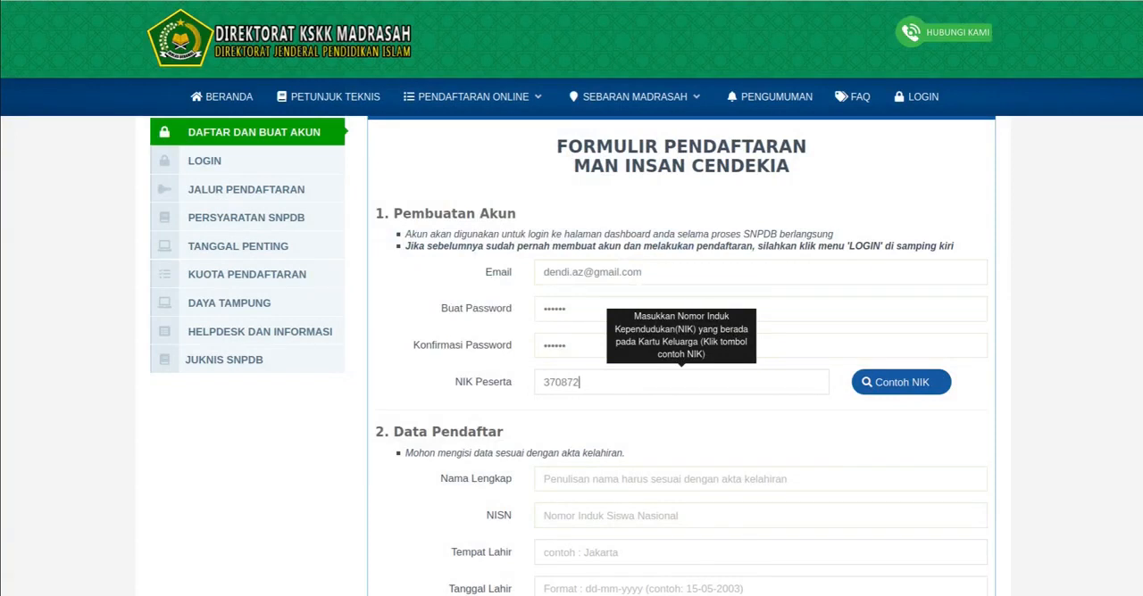
{"action": "key", "text": "Tab"}
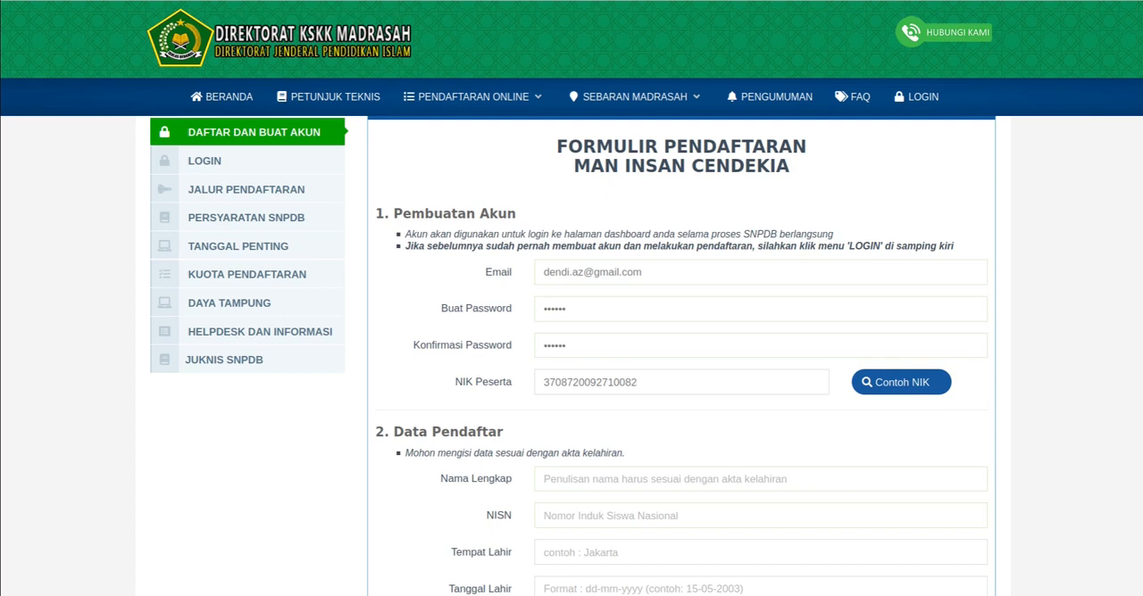
- Enter the applicant's full name and student number in the Nama Lengkap and NISN fields of Data Pendaftar
{"action": "scroll", "coordinate": [759, 430], "scroll_direction": "down", "scroll_amount": 1}
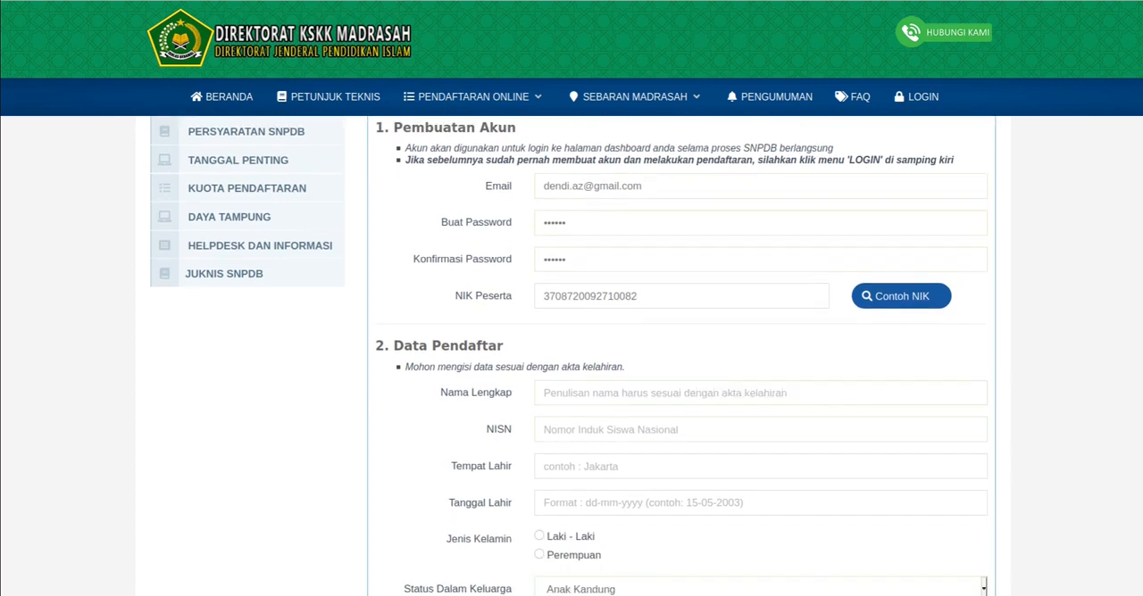
{"action": "scroll", "coordinate": [701, 344], "scroll_direction": "down", "scroll_amount": 2}
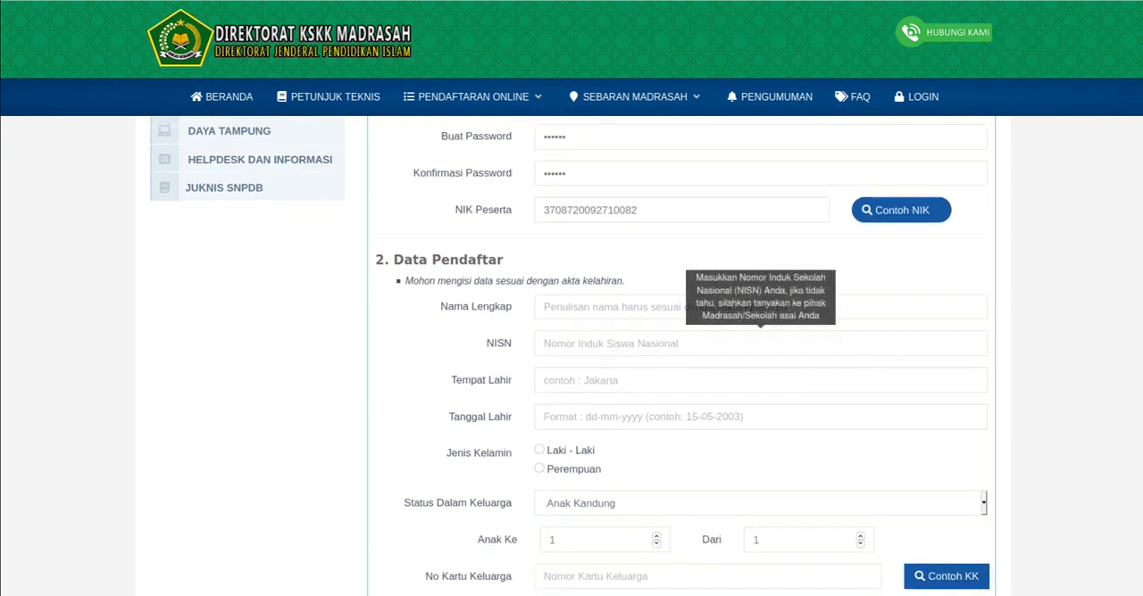
{"action": "left_click", "coordinate": [702, 308]}
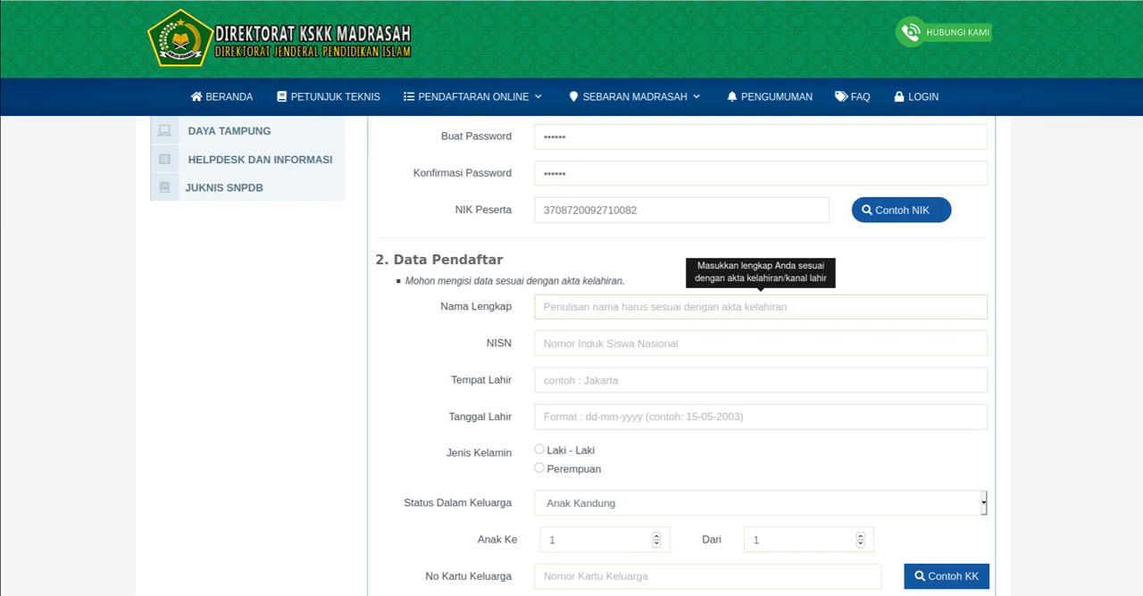
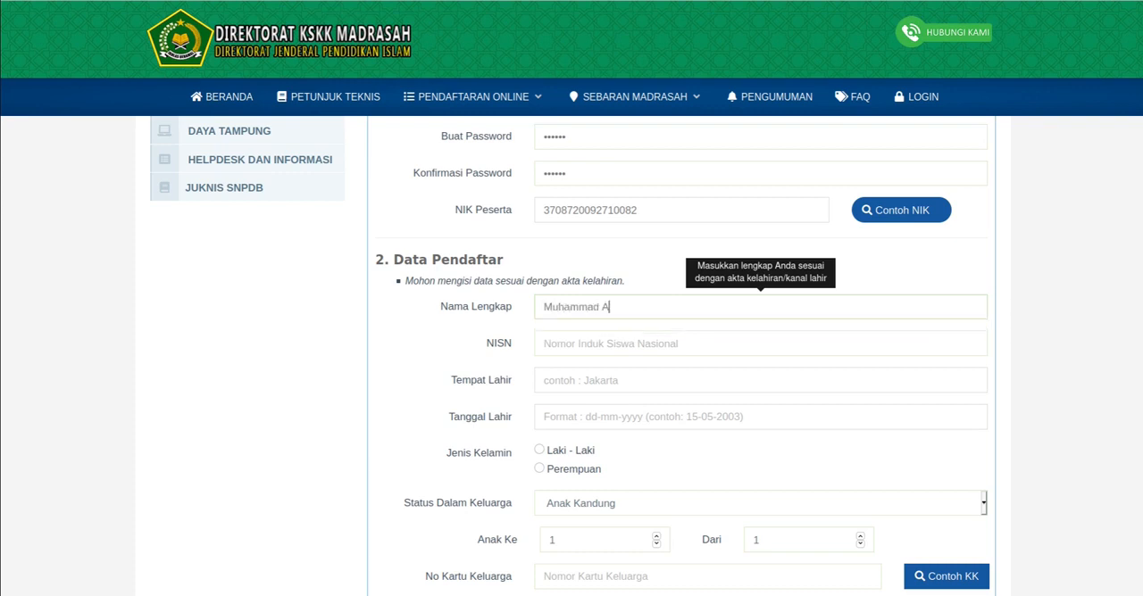
{"action": "key", "text": "Tab"}
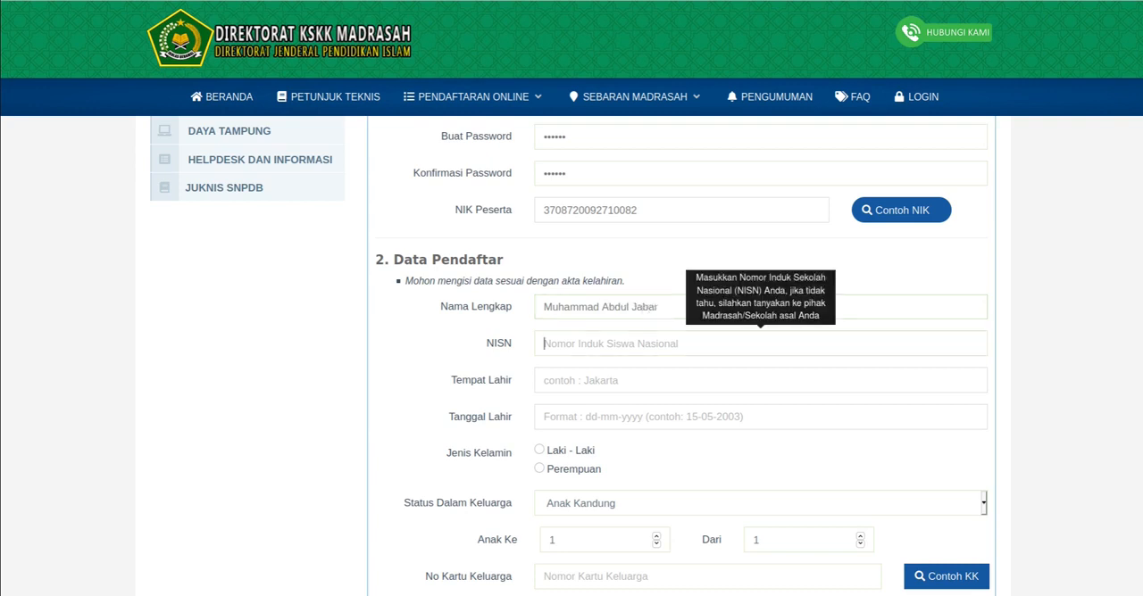
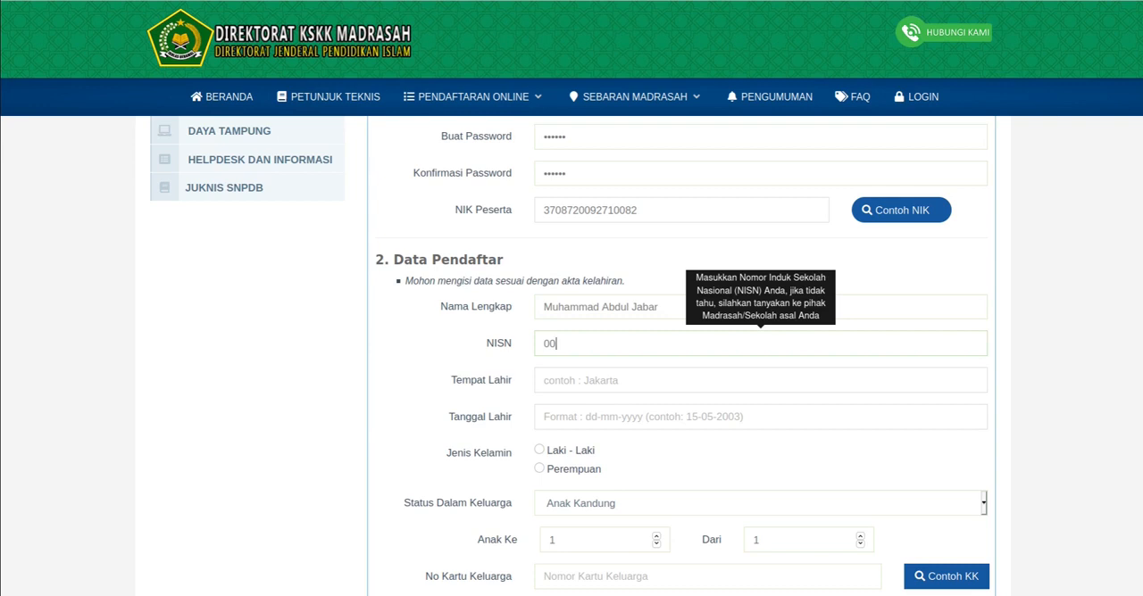
- Enter Jakarta as the applicant's place of birth in the Tempat Lahir field
{"action": "left_click", "coordinate": [544, 380]}
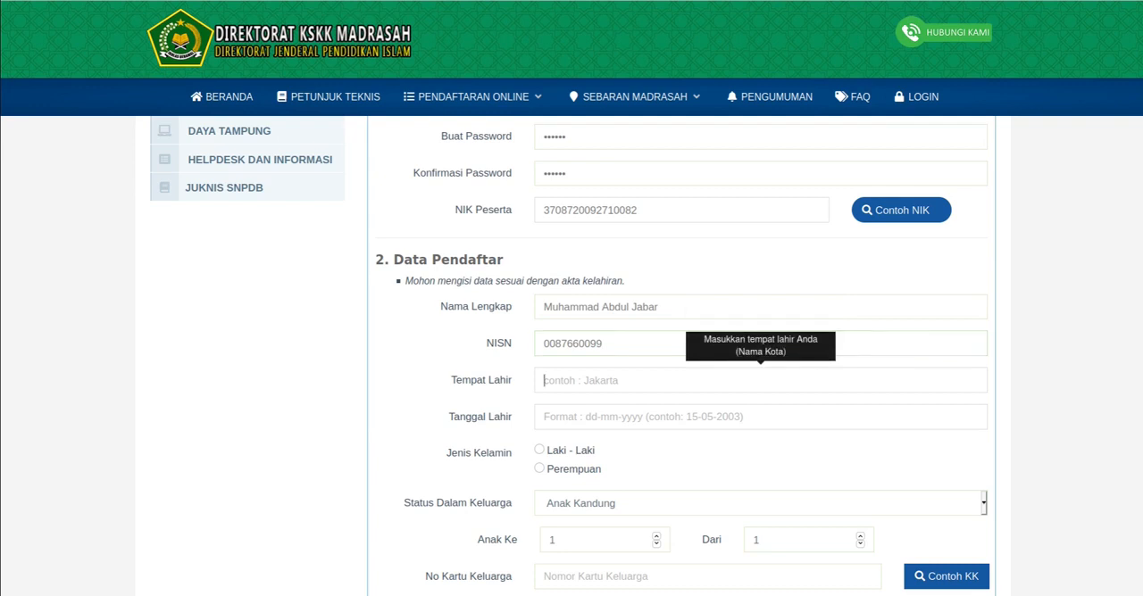
{"action": "type", "text": "Jakarta"}
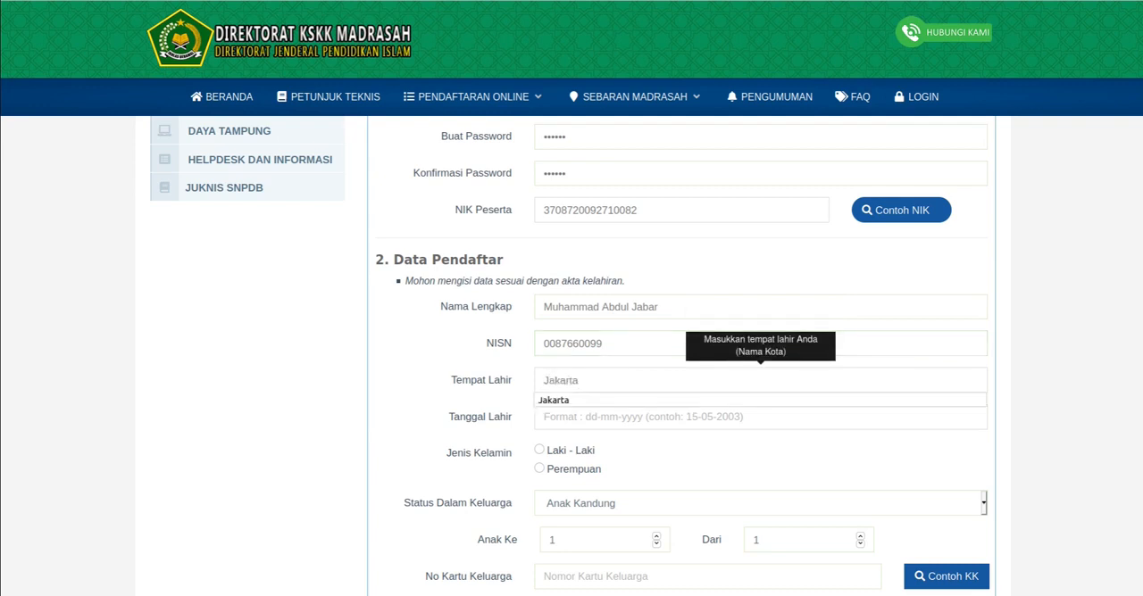
{"action": "triple_click", "coordinate": [481, 380]}
- Choose the applicant's date of birth in Tanggal Lahir and set Jenis Kelamin to Laki - Laki
{"action": "left_click", "coordinate": [572, 417]}
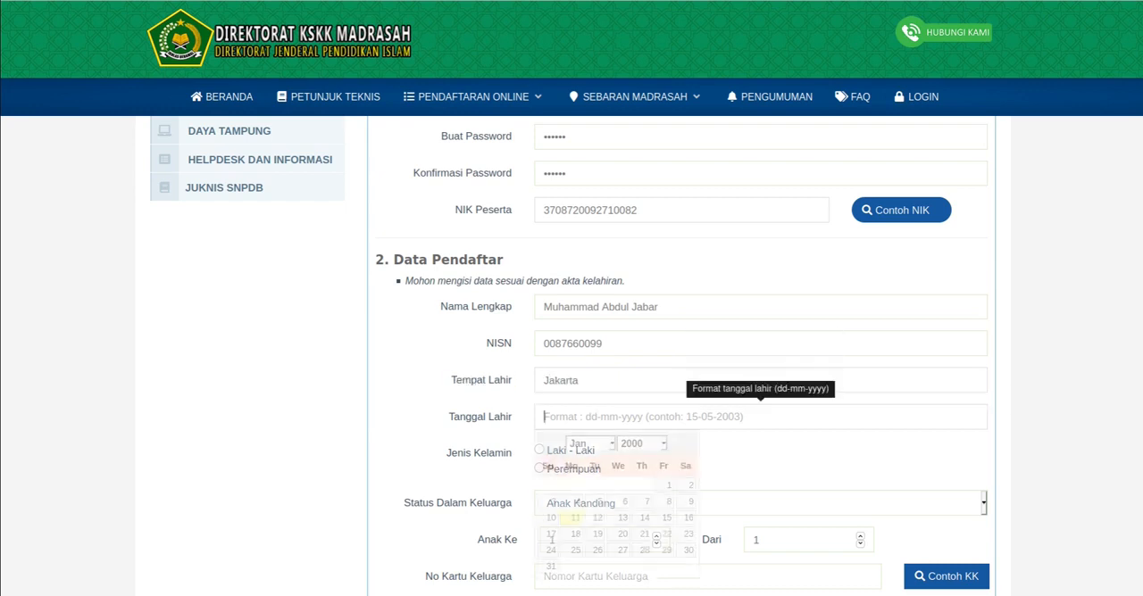
{"action": "scroll", "coordinate": [571, 357], "scroll_direction": "down", "scroll_amount": 2}
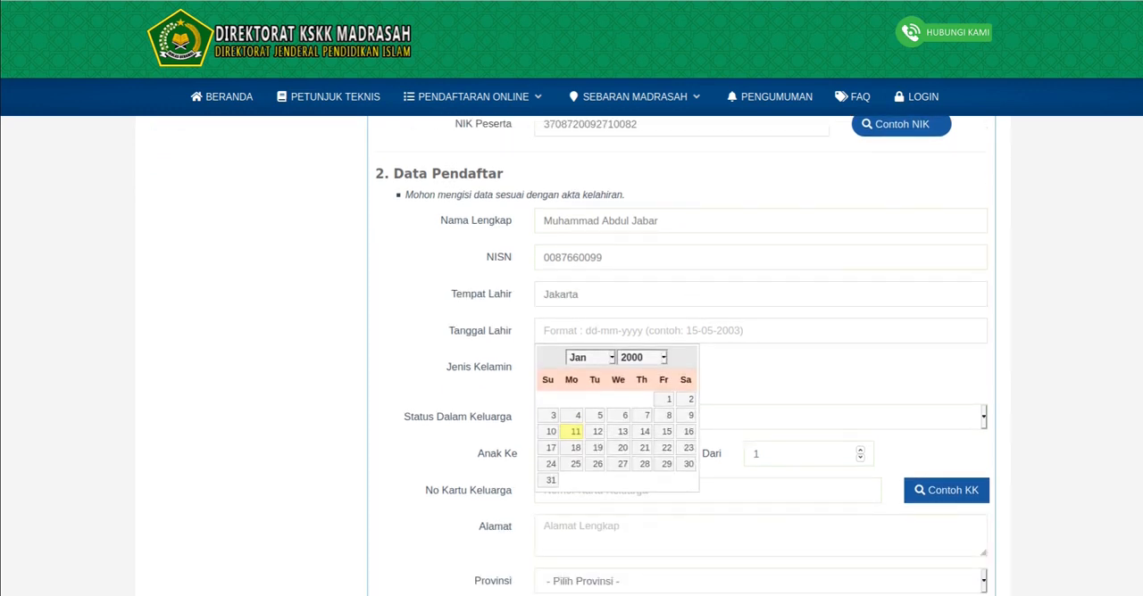
{"action": "left_click", "coordinate": [641, 357]}
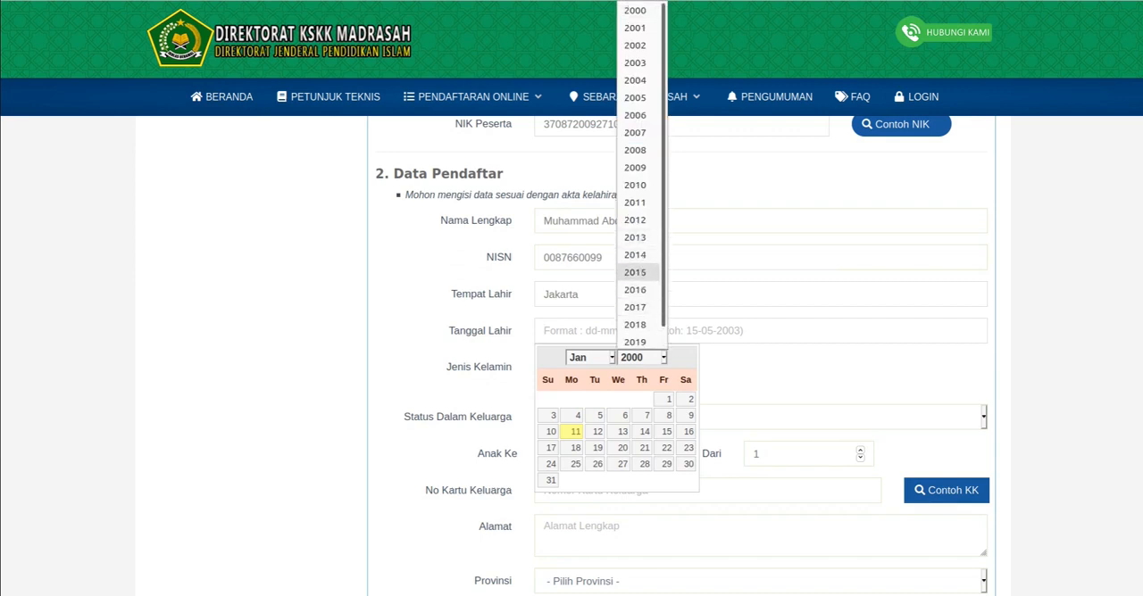
{"action": "left_click", "coordinate": [634, 81]}
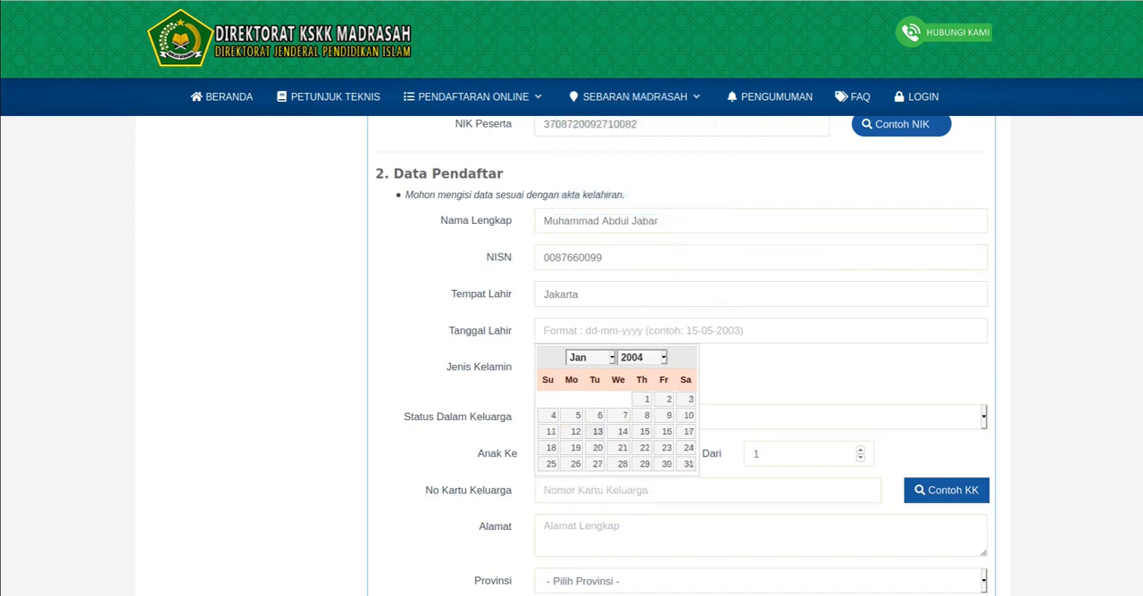
{"action": "left_click", "coordinate": [597, 431]}
{"action": "left_click", "coordinate": [540, 364]}
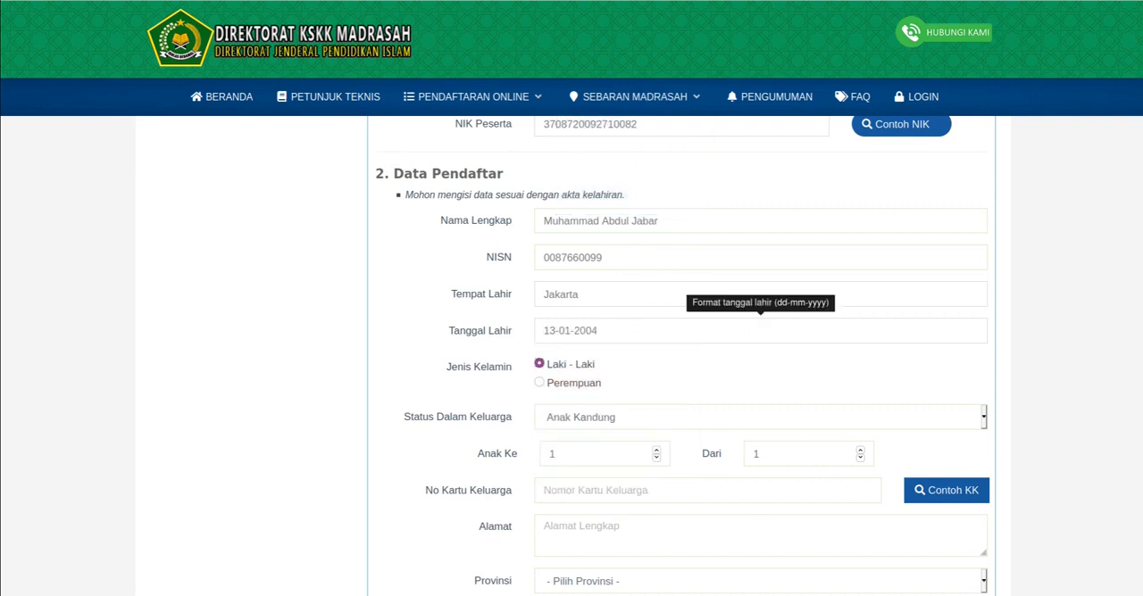
- Change the applicant's date of birth in Tanggal Lahir to a different year and day
{"action": "left_click", "coordinate": [600, 331]}
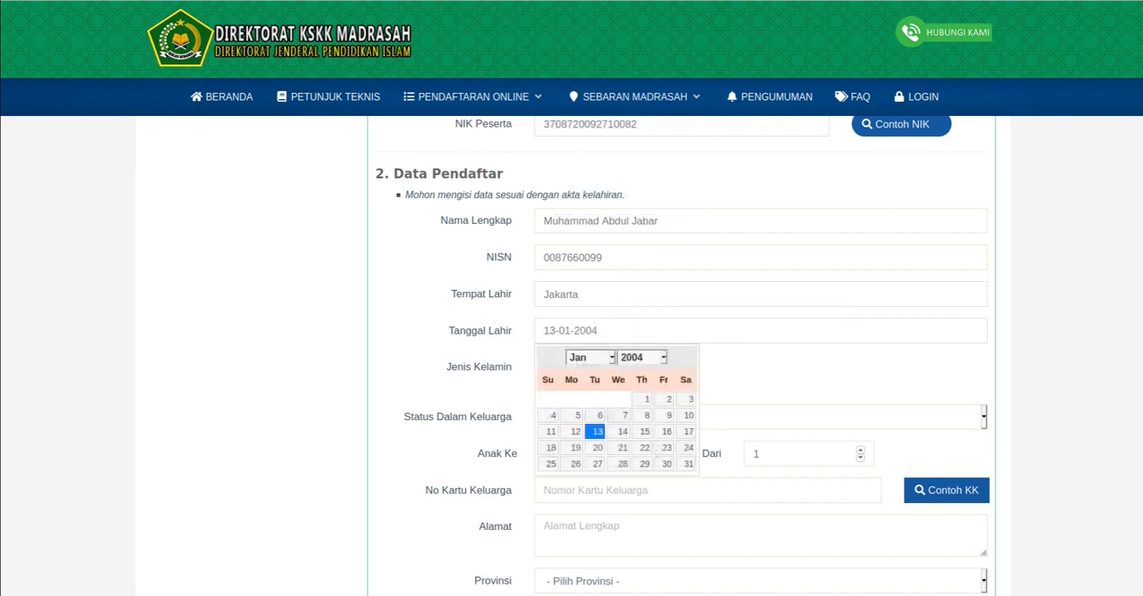
{"action": "left_click", "coordinate": [642, 357]}
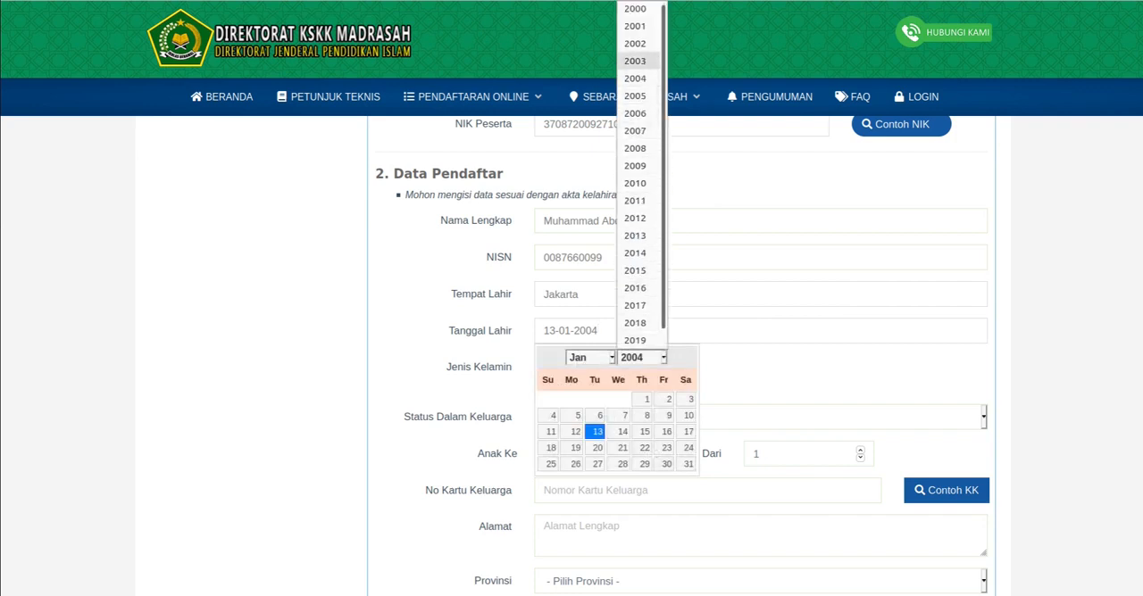
{"action": "left_click", "coordinate": [635, 44]}
{"action": "left_click", "coordinate": [620, 448]}
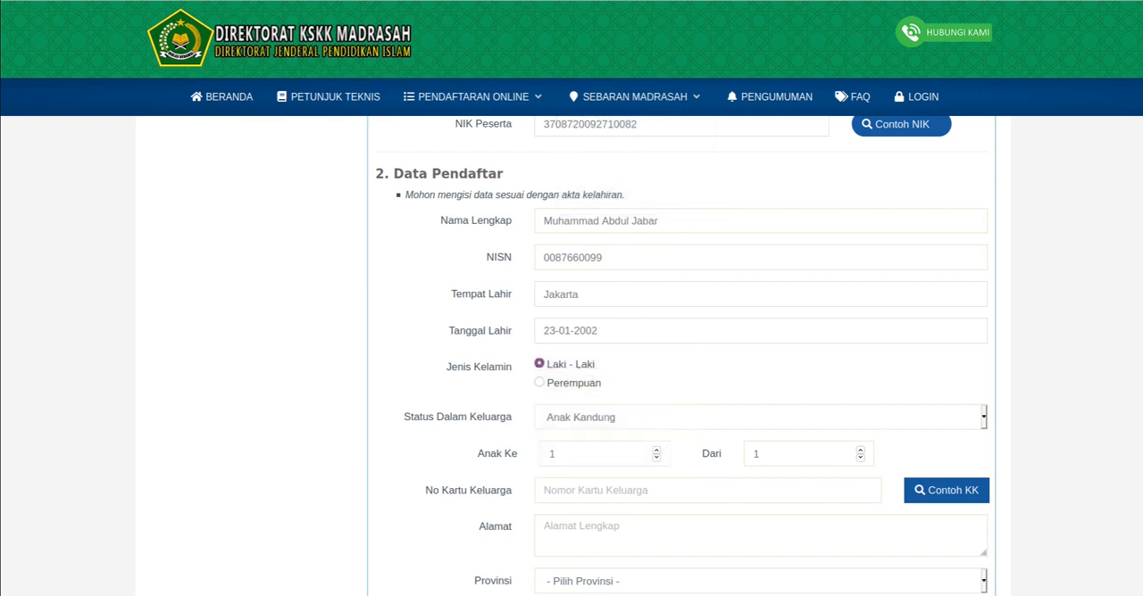
- Select Anak Kandung for Status Dalam Keluarga and set the Dari sibling count to 2
{"action": "scroll", "coordinate": [571, 357], "scroll_direction": "down", "scroll_amount": 1}
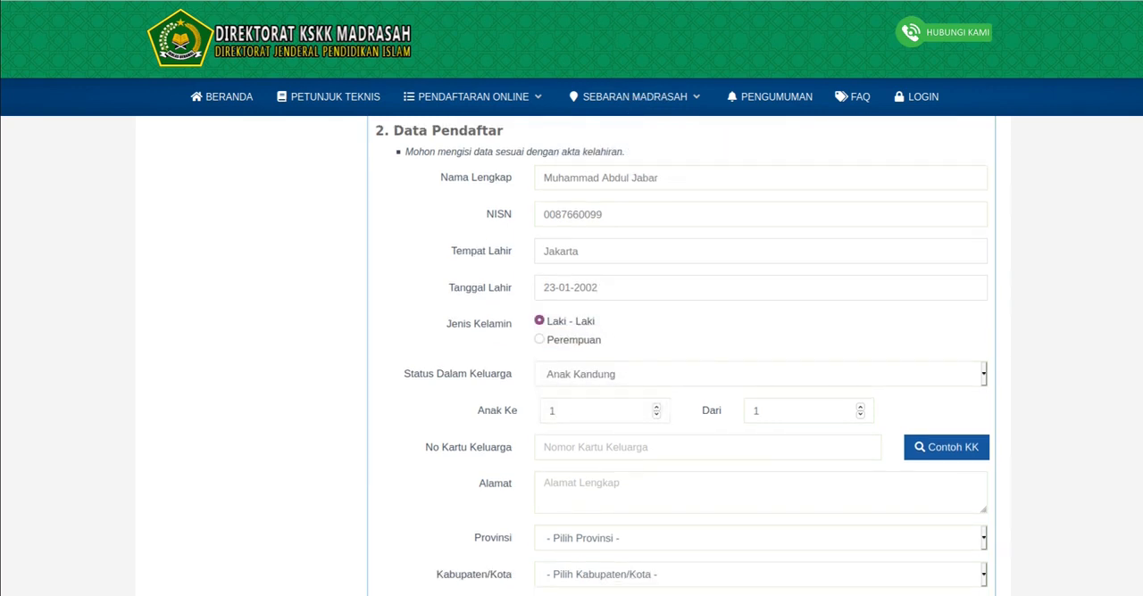
{"action": "scroll", "coordinate": [708, 437], "scroll_direction": "down", "scroll_amount": 2}
{"action": "left_click", "coordinate": [708, 362]}
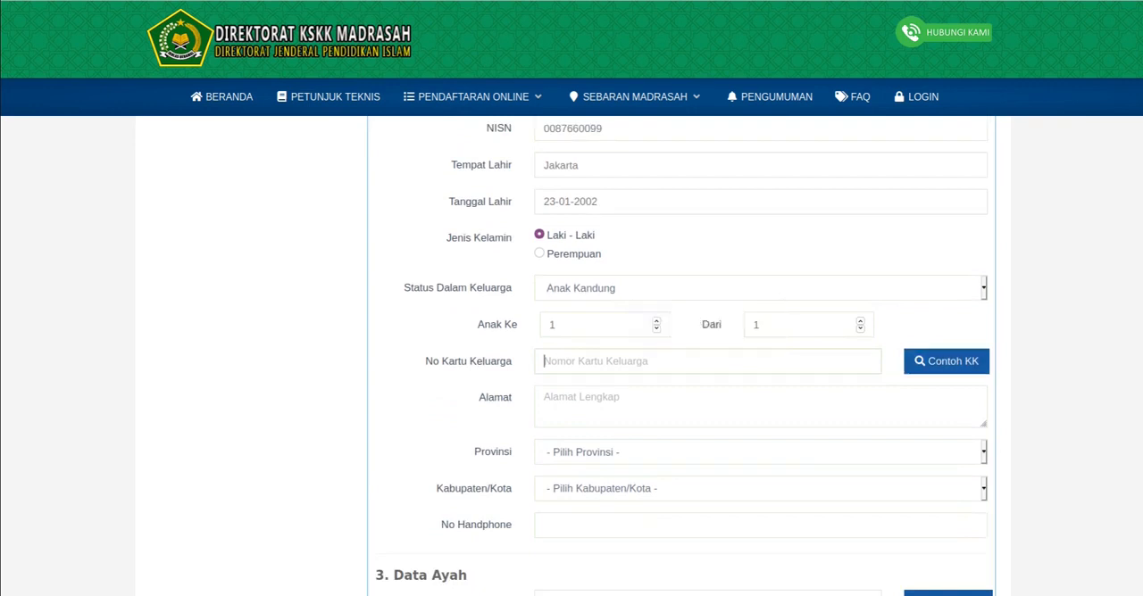
{"action": "left_click", "coordinate": [760, 288]}
{"action": "left_click", "coordinate": [760, 311]}
{"action": "left_click", "coordinate": [707, 362]}
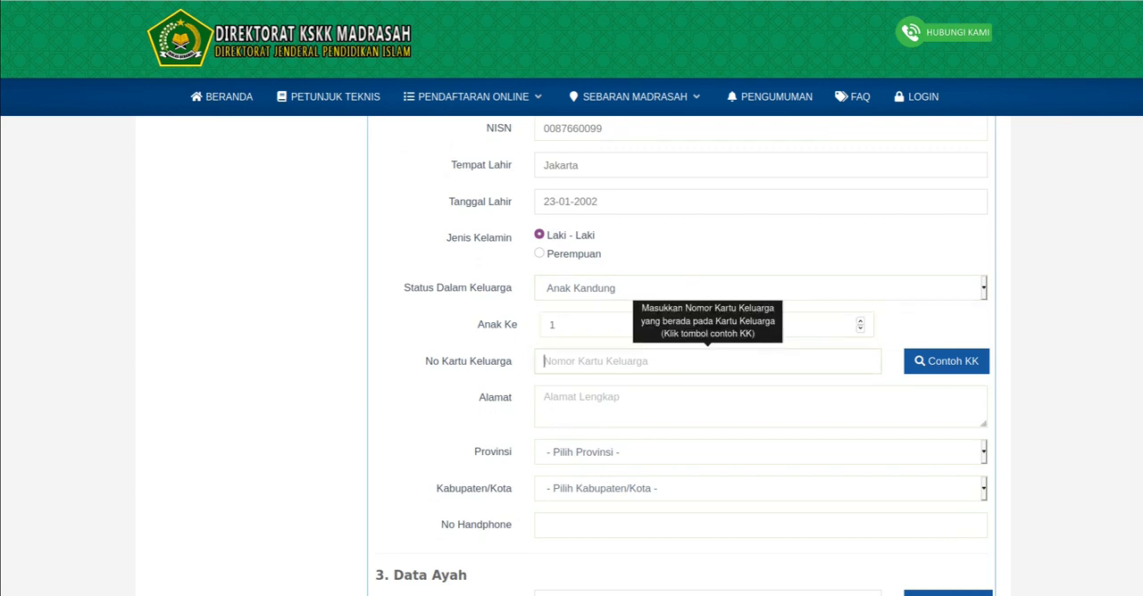
- View the Contoh KK example, close it, and enter the family card number in the No Kartu Keluarga field
{"action": "left_click", "coordinate": [946, 361]}
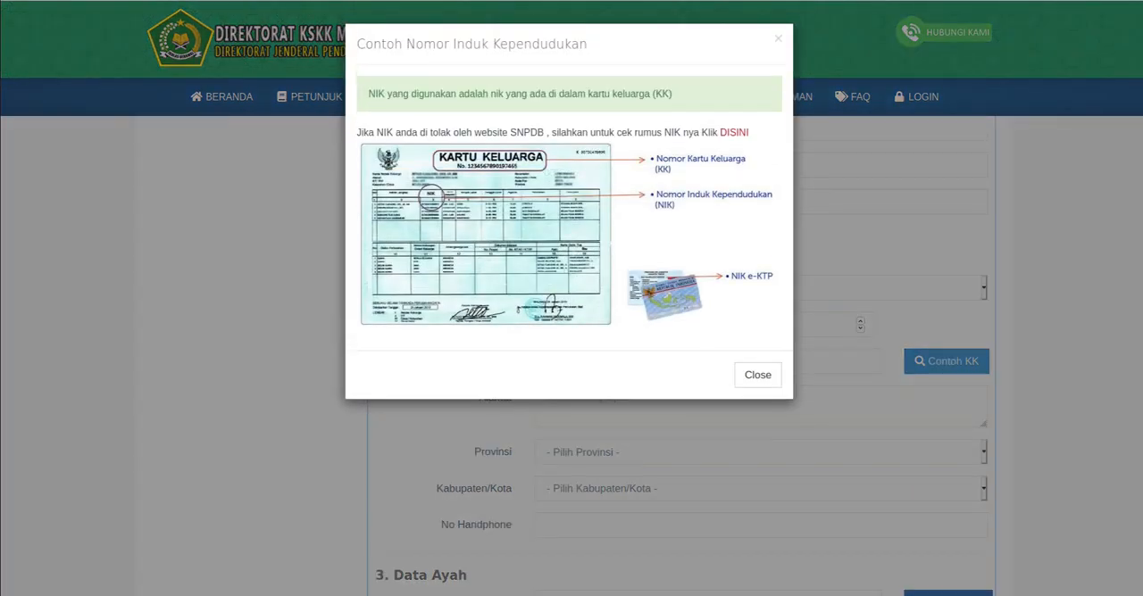
{"action": "key", "text": "Escape"}
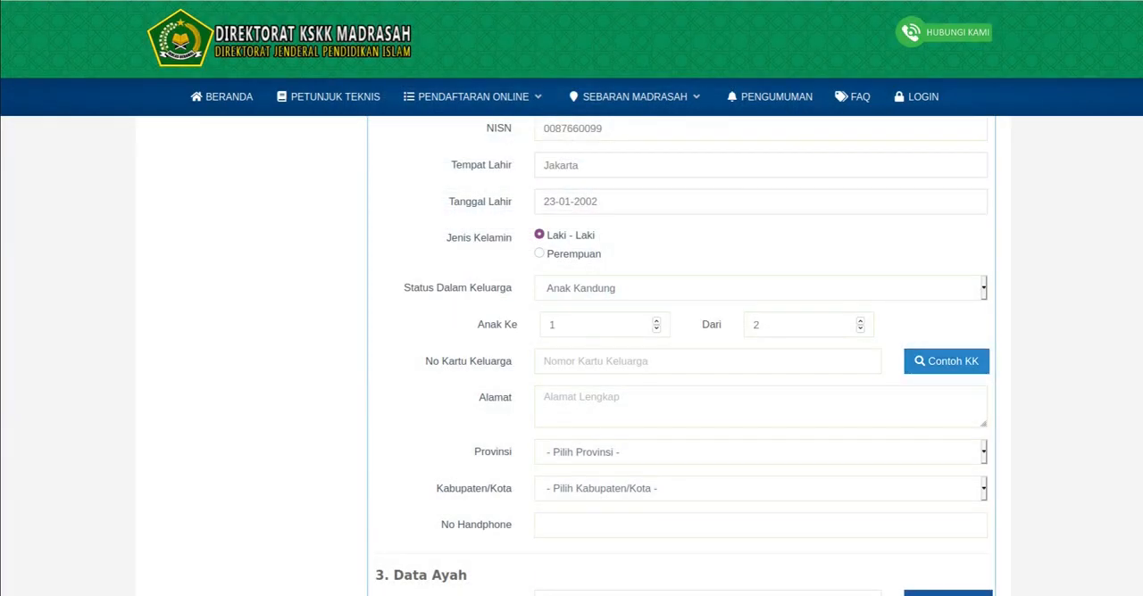
{"action": "left_click", "coordinate": [688, 360]}
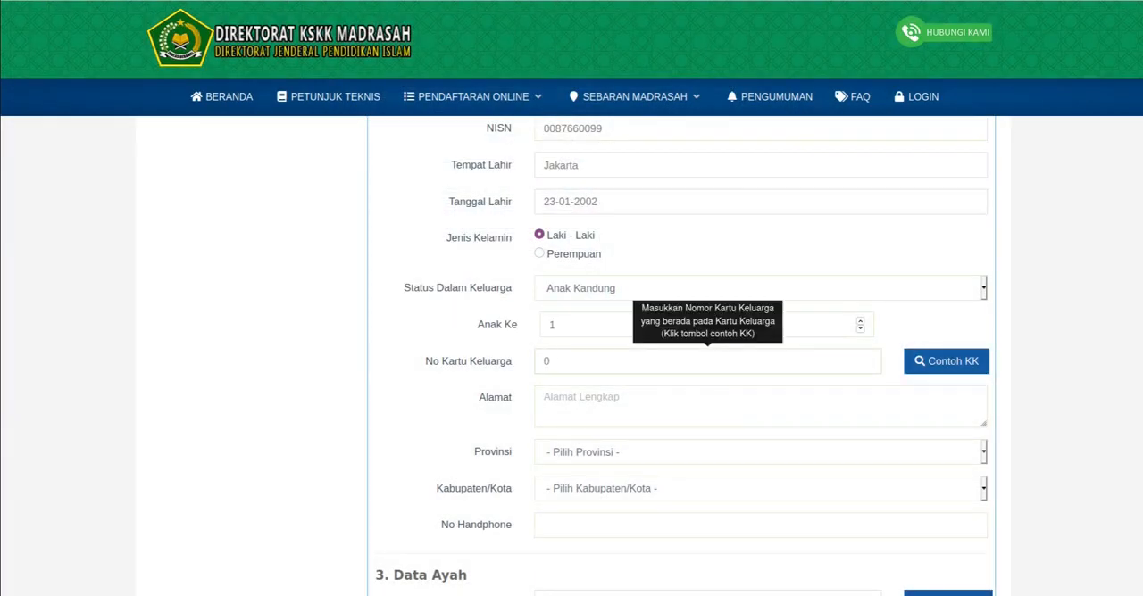
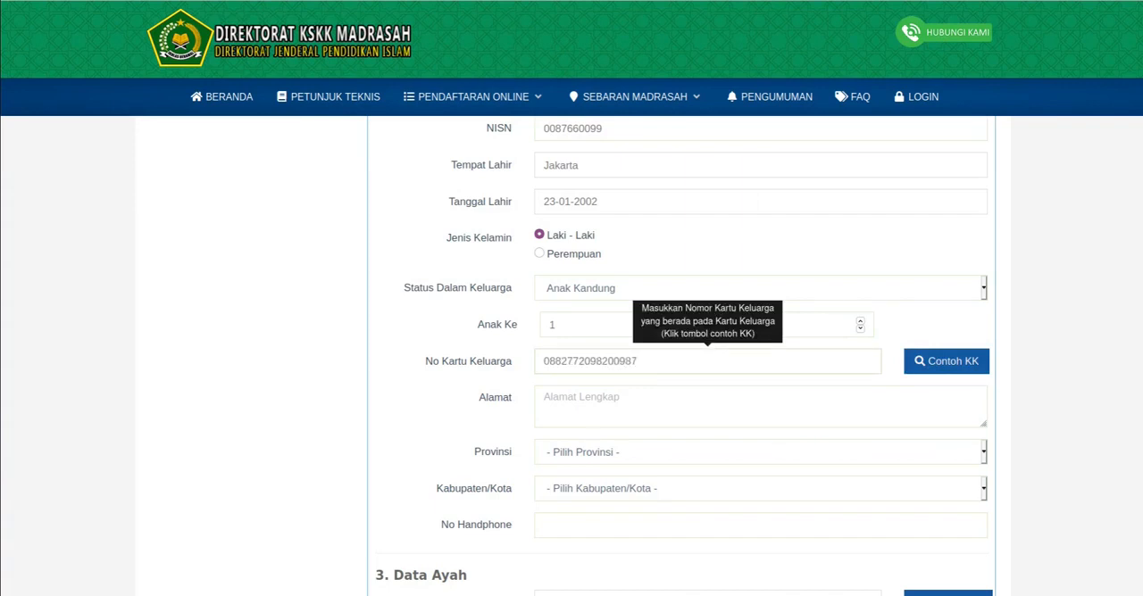
- Enter the applicant's full home address in the Alamat field
{"action": "key", "text": "Tab"}
{"action": "key", "text": "Tab"}
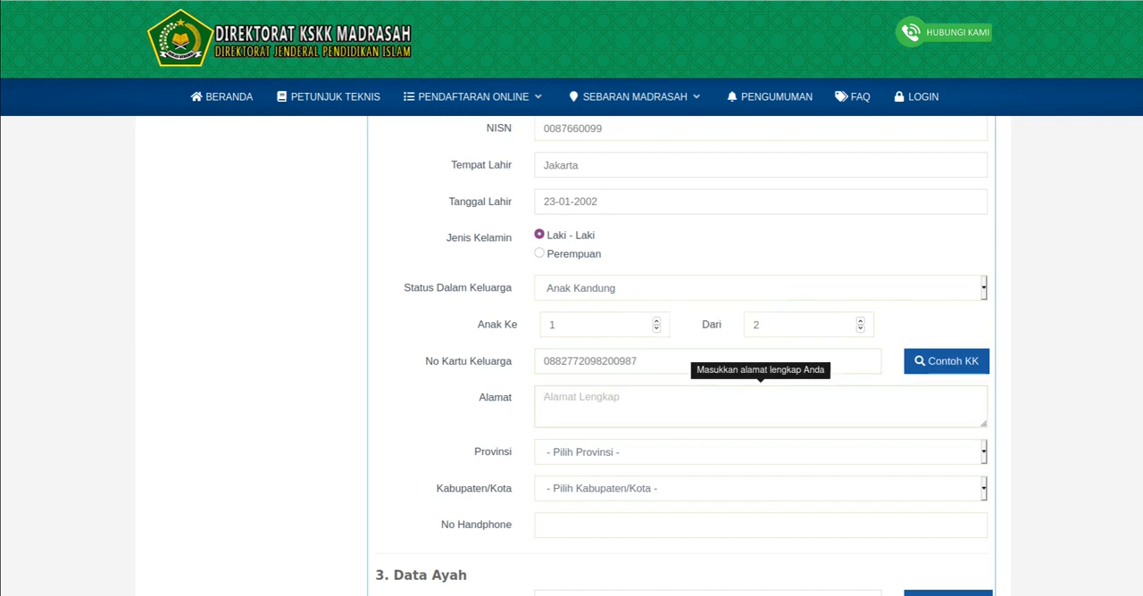
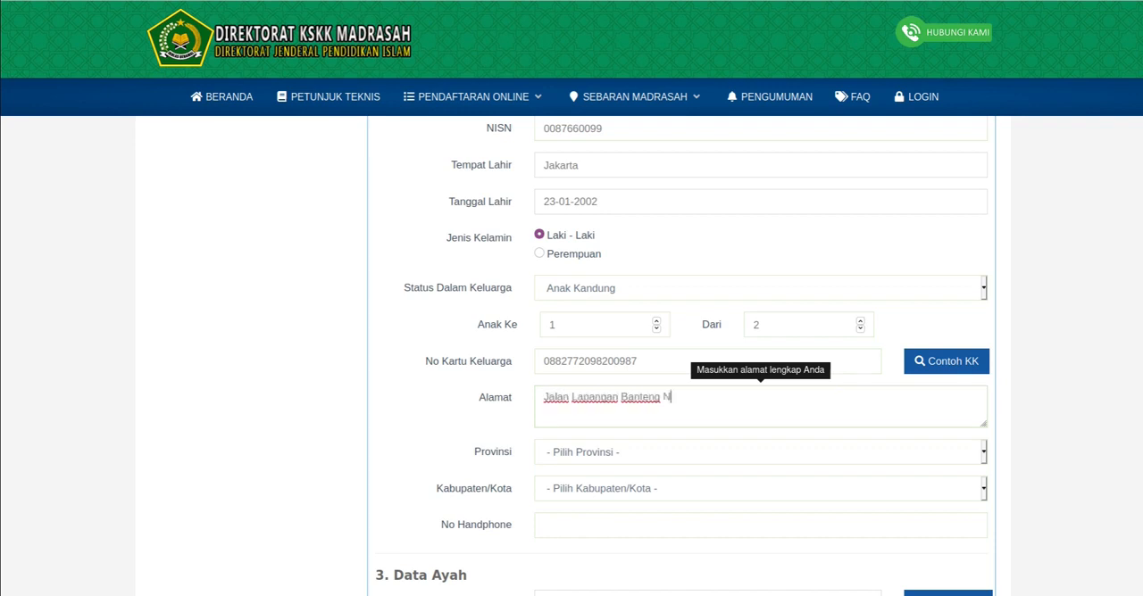
- Set Provinsi to DKI JAKARTA and Kabupaten/Kota to KOTA JAKARTA PUSAT
{"action": "scroll", "coordinate": [759, 366], "scroll_direction": "down", "scroll_amount": 2}
{"action": "left_click", "coordinate": [760, 366]}
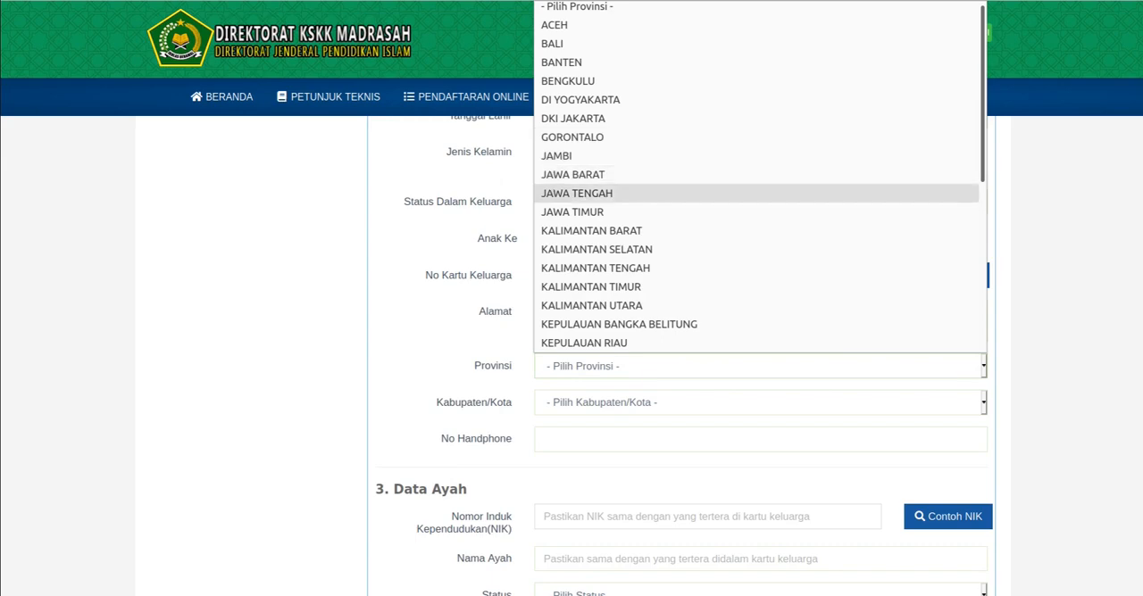
{"action": "left_click", "coordinate": [573, 118]}
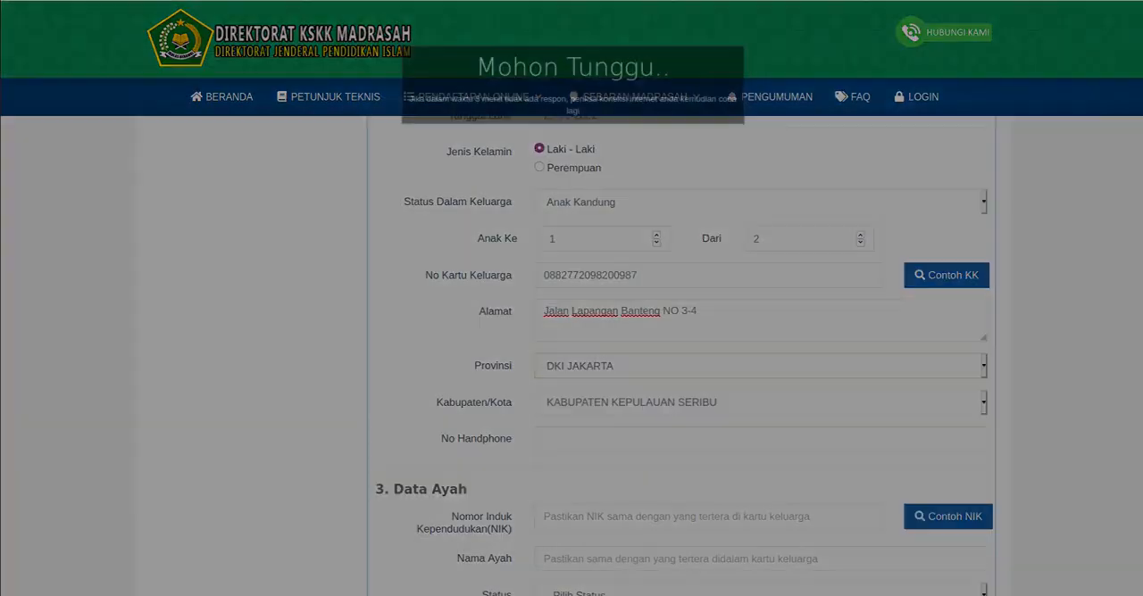
{"action": "left_click", "coordinate": [760, 403]}
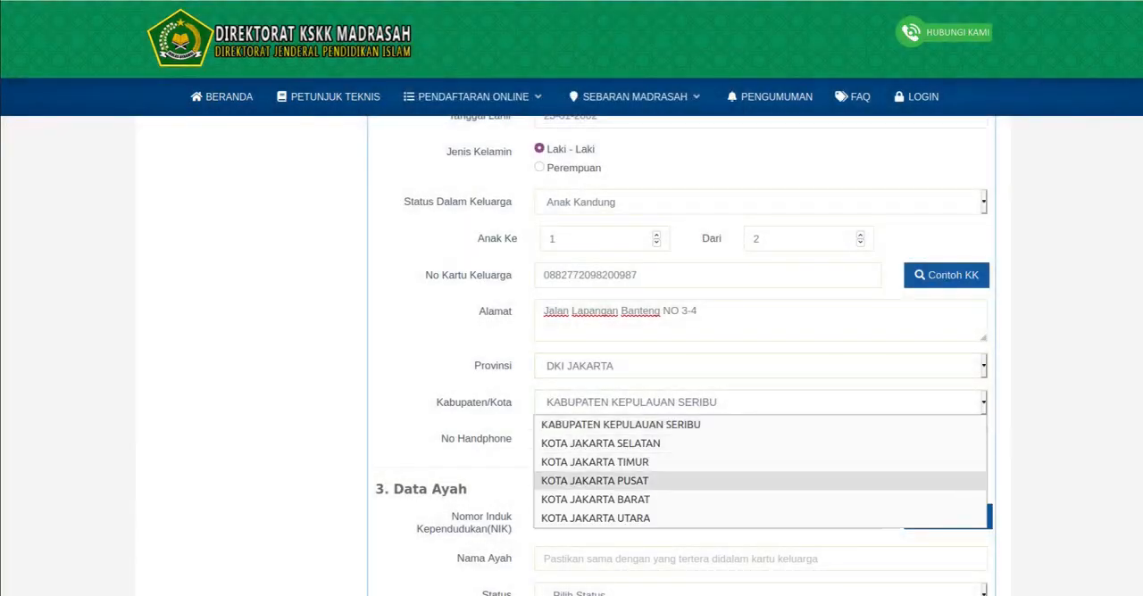
{"action": "left_click", "coordinate": [595, 481]}
- Enter the applicant's mobile number in the No Handphone field below Kabupaten/Kota
{"action": "scroll", "coordinate": [679, 438], "scroll_direction": "down", "scroll_amount": 3}
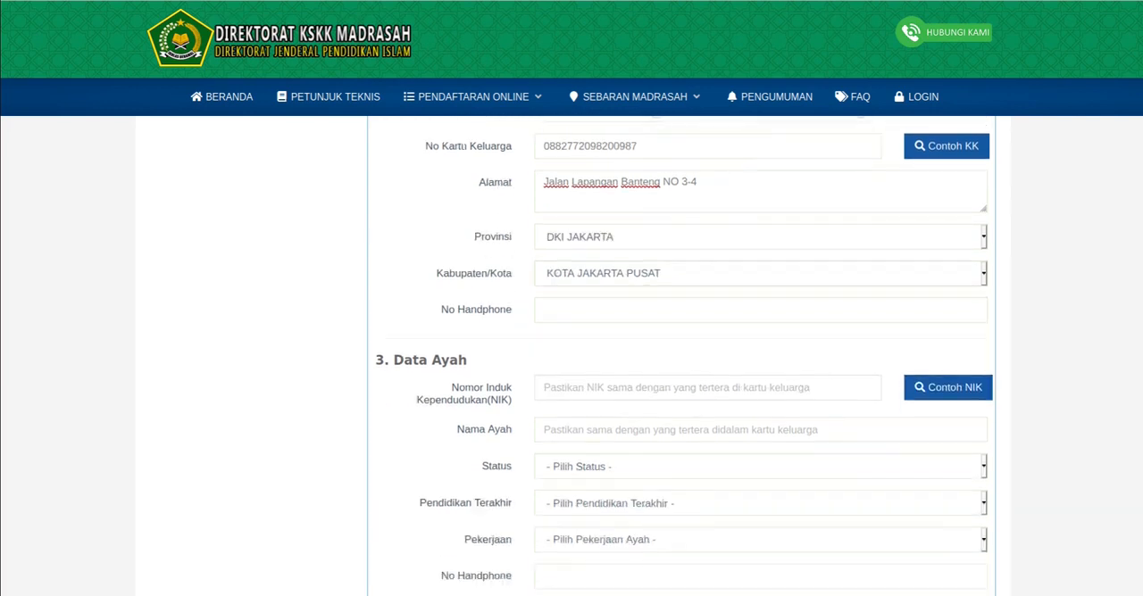
{"action": "left_click", "coordinate": [678, 310]}
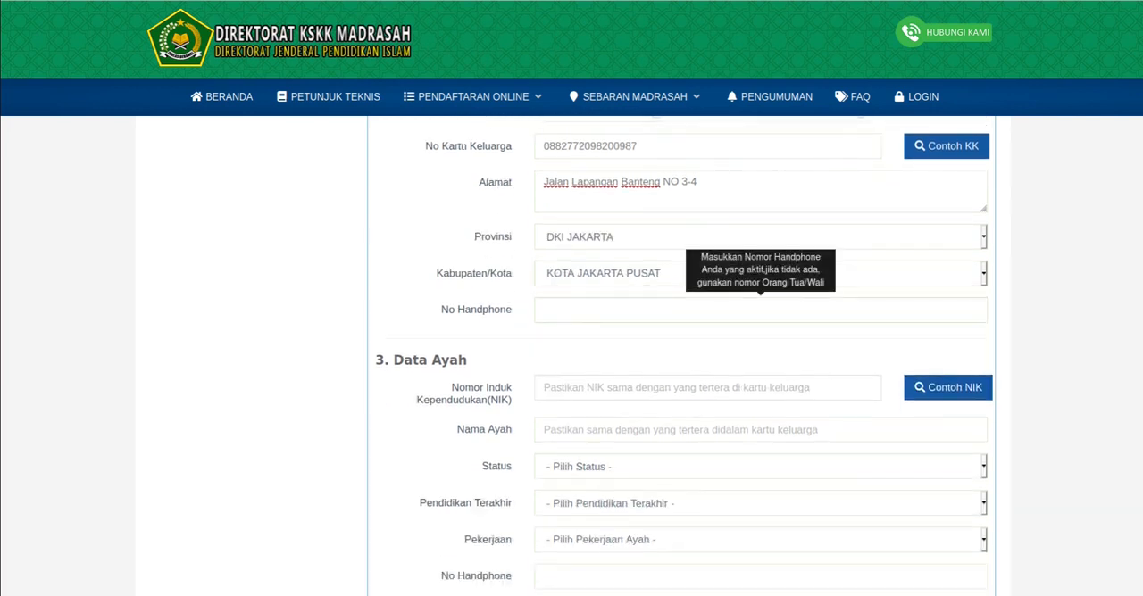
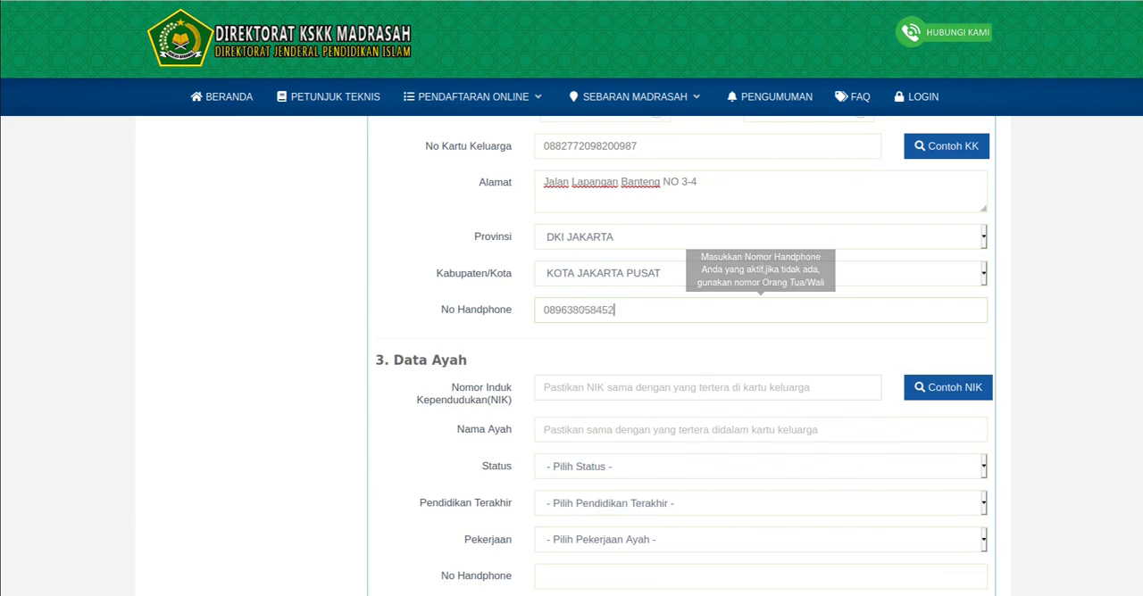
{"action": "scroll", "coordinate": [572, 357], "scroll_direction": "up", "scroll_amount": 1}
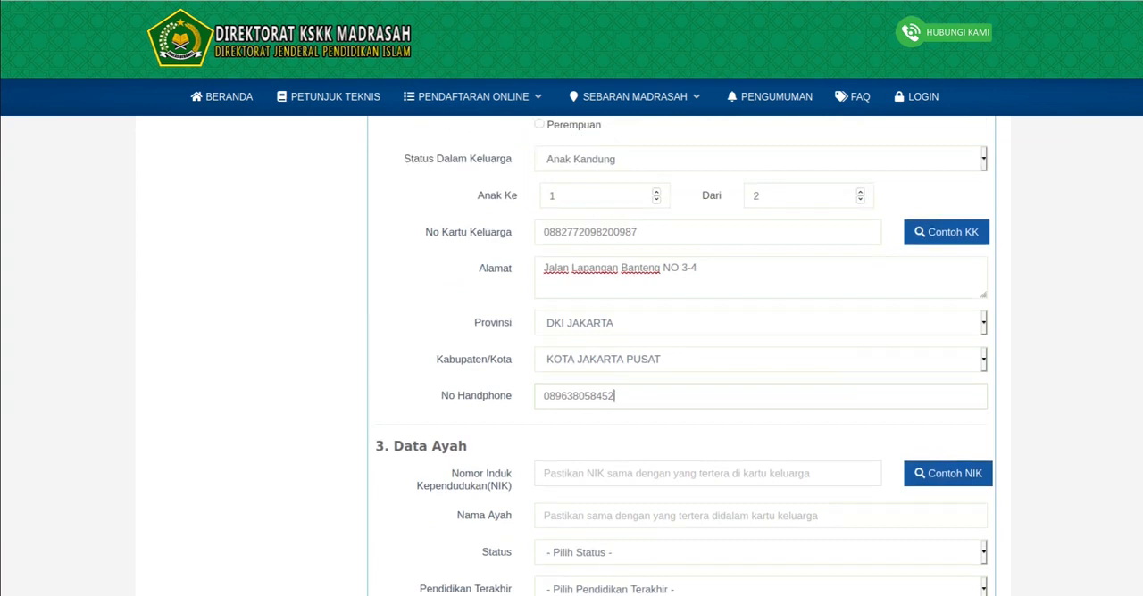
{"action": "scroll", "coordinate": [571, 357], "scroll_direction": "down", "scroll_amount": 1}
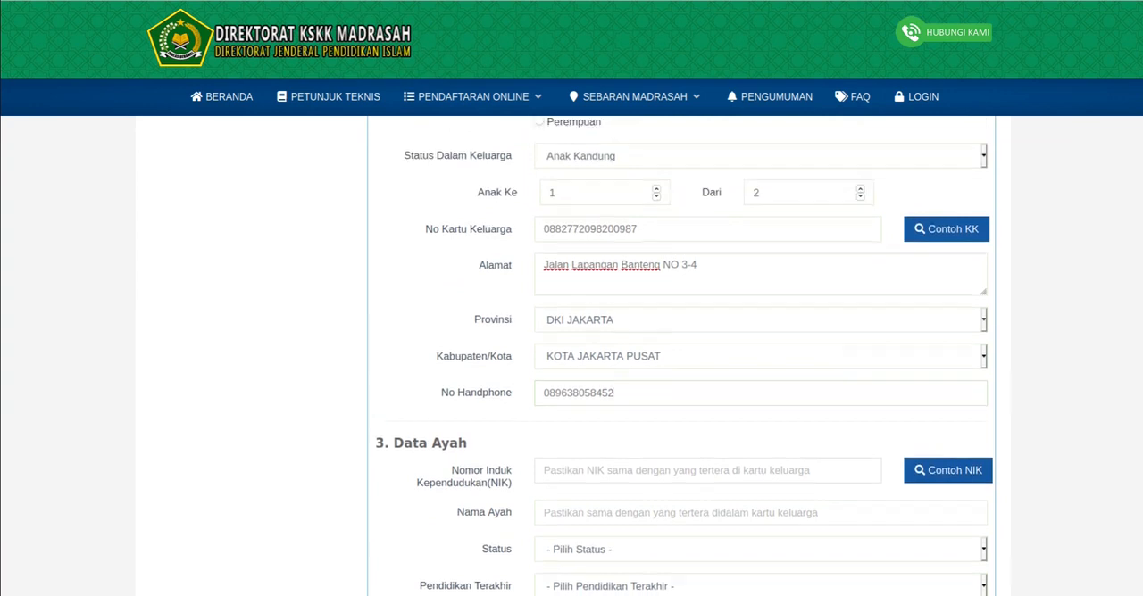
- View the Contoh NIK example for Data Ayah, close it, and enter the father's national ID number
{"action": "left_click", "coordinate": [624, 387]}
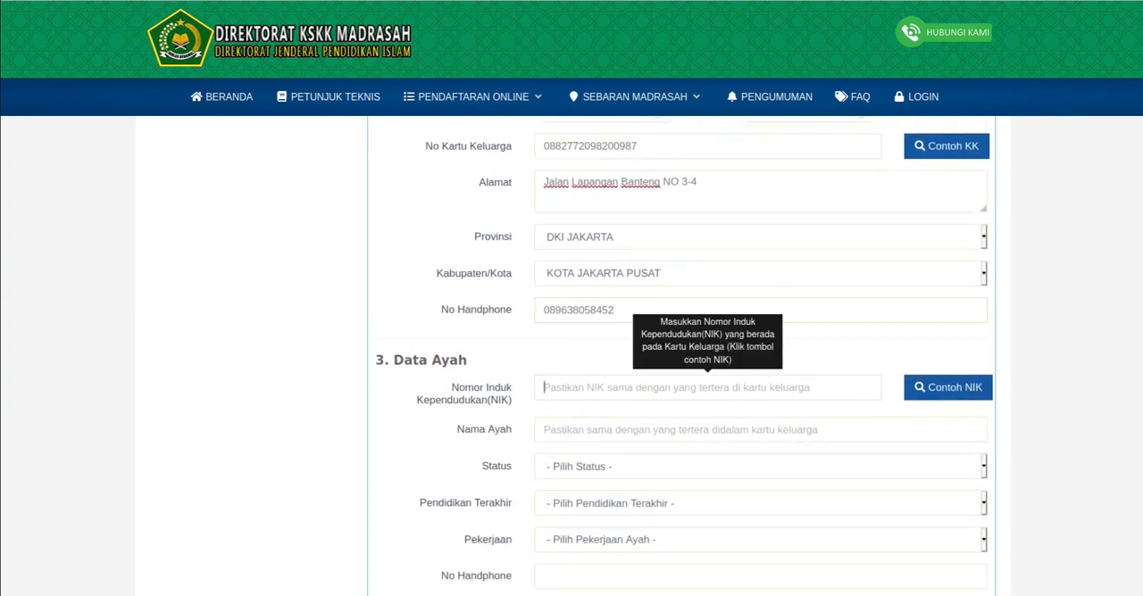
{"action": "scroll", "coordinate": [684, 355], "scroll_direction": "down", "scroll_amount": 1}
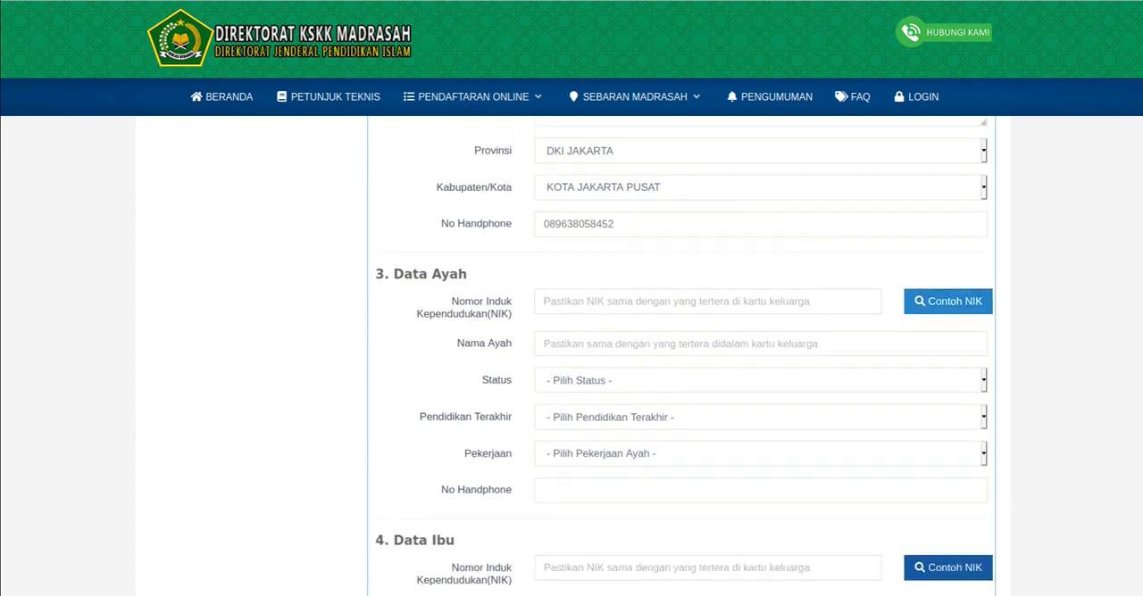
{"action": "left_click", "coordinate": [948, 302]}
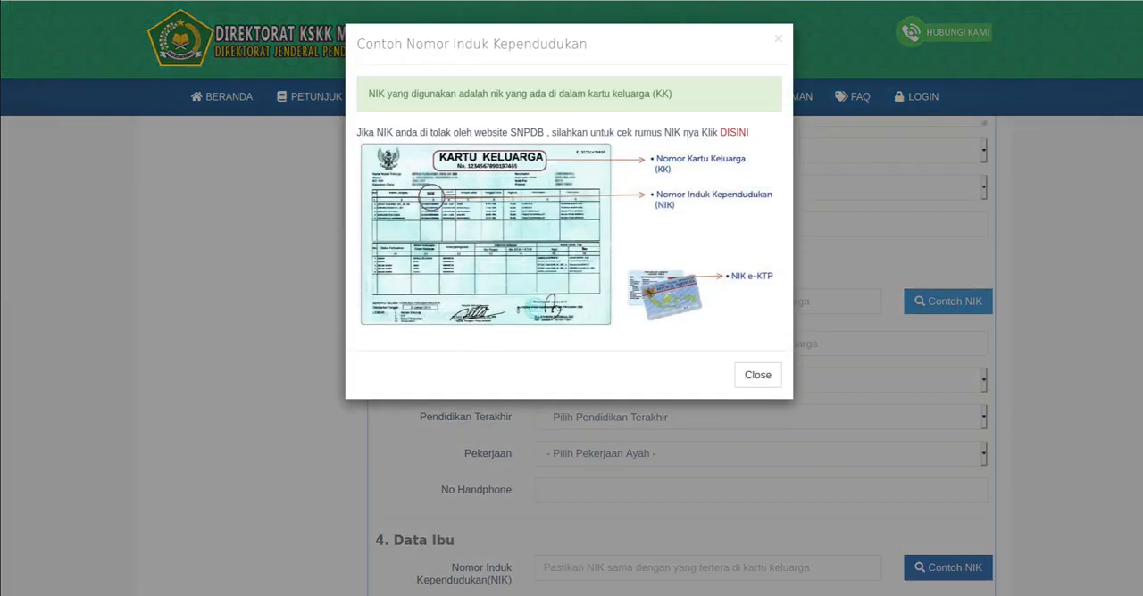
{"action": "left_click", "coordinate": [757, 375]}
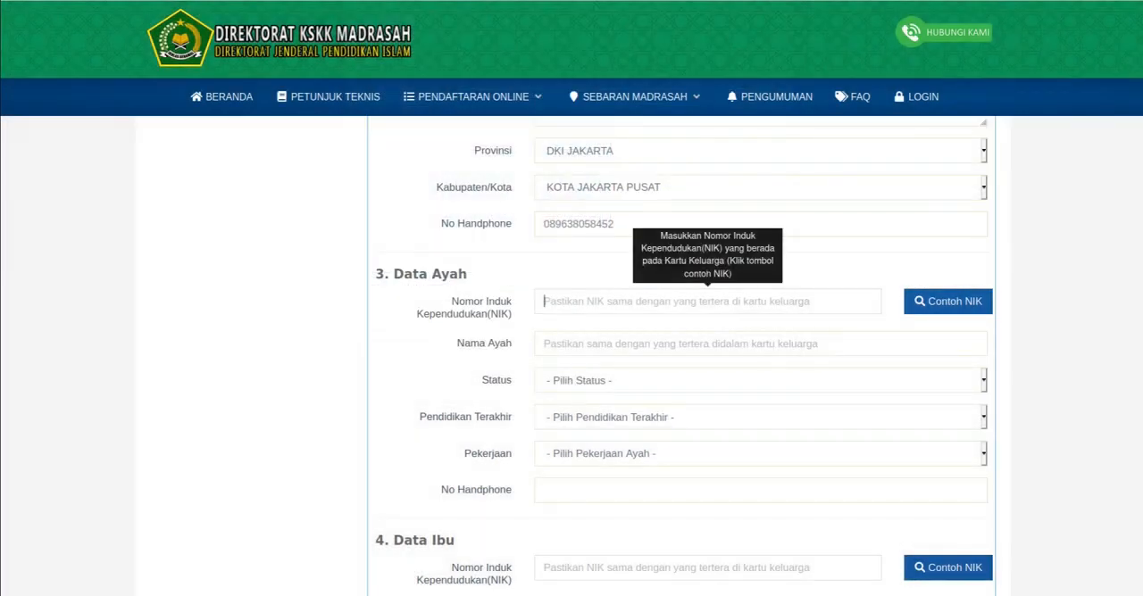
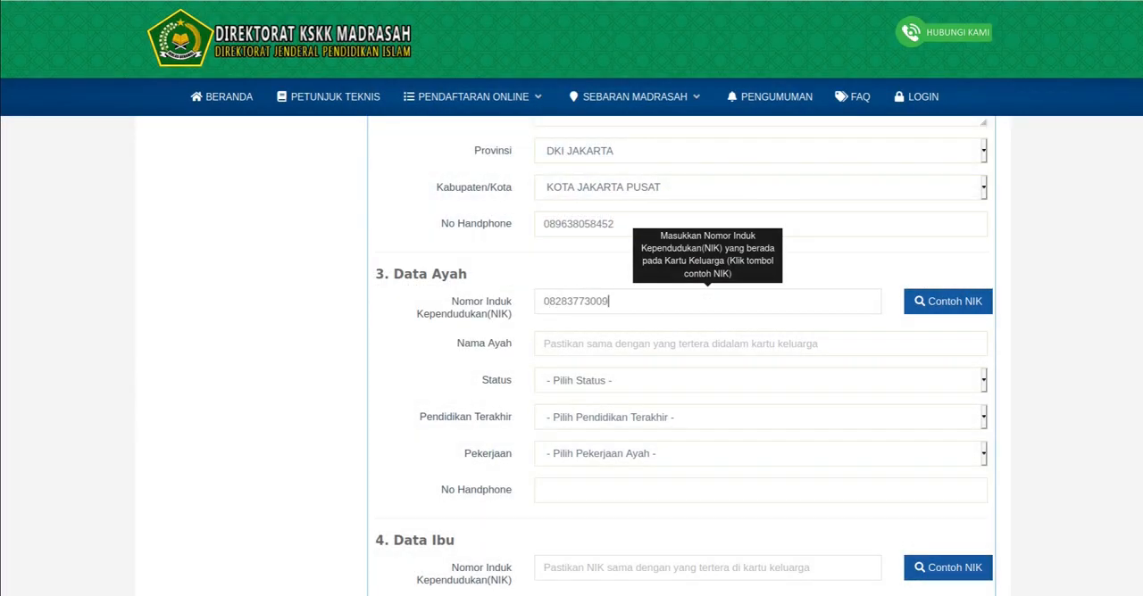
- Try to replace the father's NIK in Data Ayah with a different number
{"action": "left_click", "coordinate": [696, 344]}
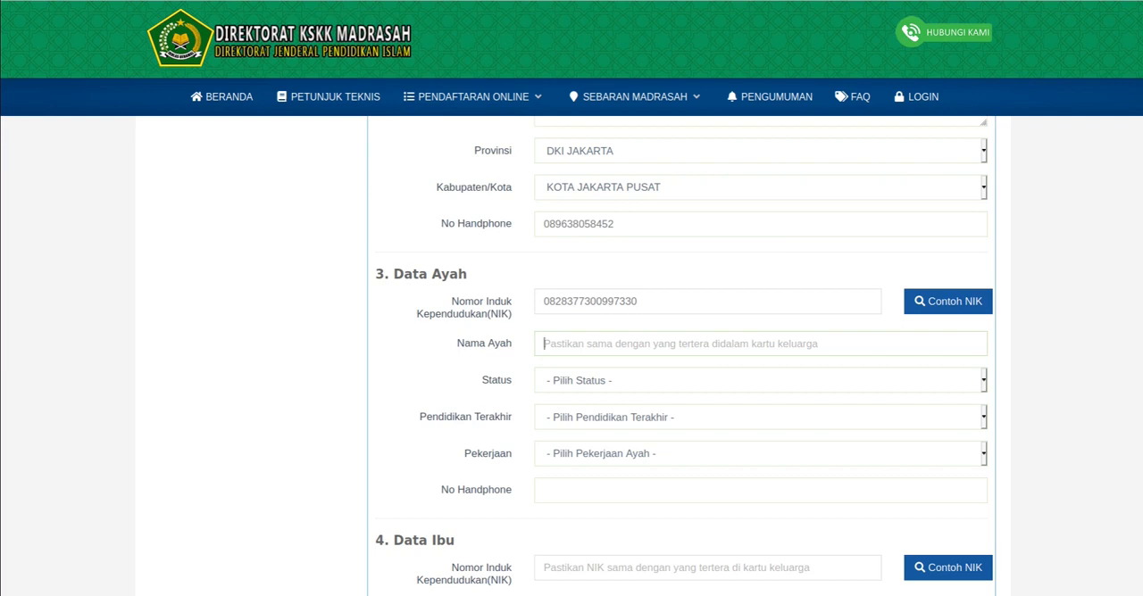
{"action": "left_click", "coordinate": [543, 302]}
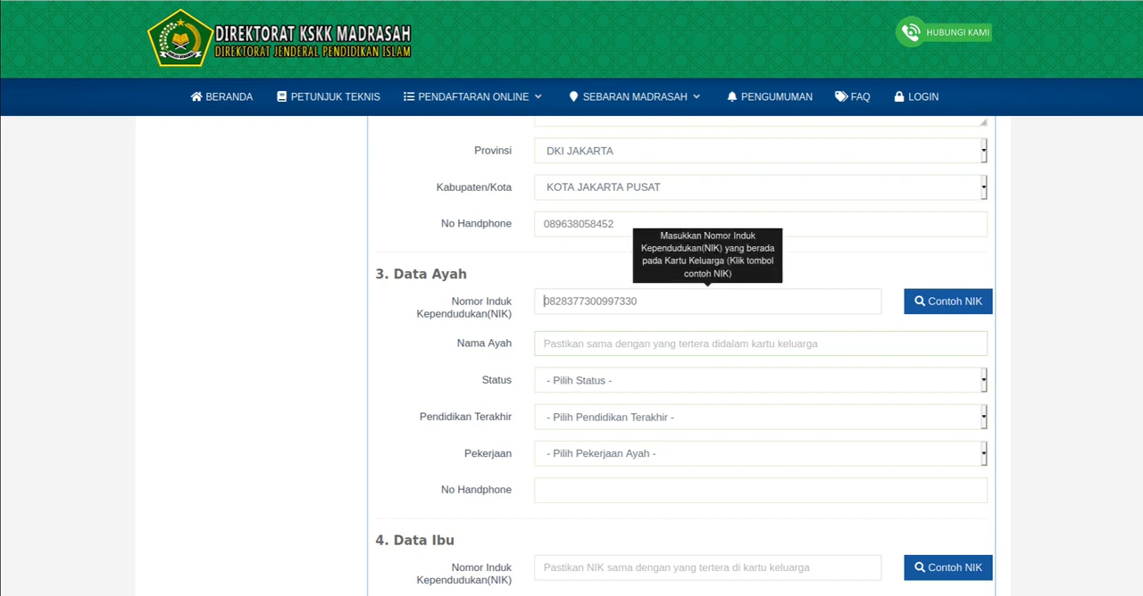
{"action": "key", "text": "ctrl+a"}
{"action": "type", "text": "0000000000000000"}
{"action": "key", "text": "BackSpace"}
{"action": "key", "text": "BackSpace"}
{"action": "key", "text": "BackSpace"}
{"action": "key", "text": "BackSpace"}
{"action": "key", "text": "BackSpace"}
{"action": "key", "text": "BackSpace"}
{"action": "key", "text": "BackSpace"}
{"action": "key", "text": "BackSpace"}
{"action": "key", "text": "BackSpace"}
{"action": "key", "text": "BackSpace"}
{"action": "key", "text": "BackSpace"}
{"action": "key", "text": "BackSpace"}
{"action": "key", "text": "BackSpace"}
{"action": "key", "text": "BackSpace"}
{"action": "key", "text": "BackSpace"}
{"action": "key", "text": "BackSpace"}
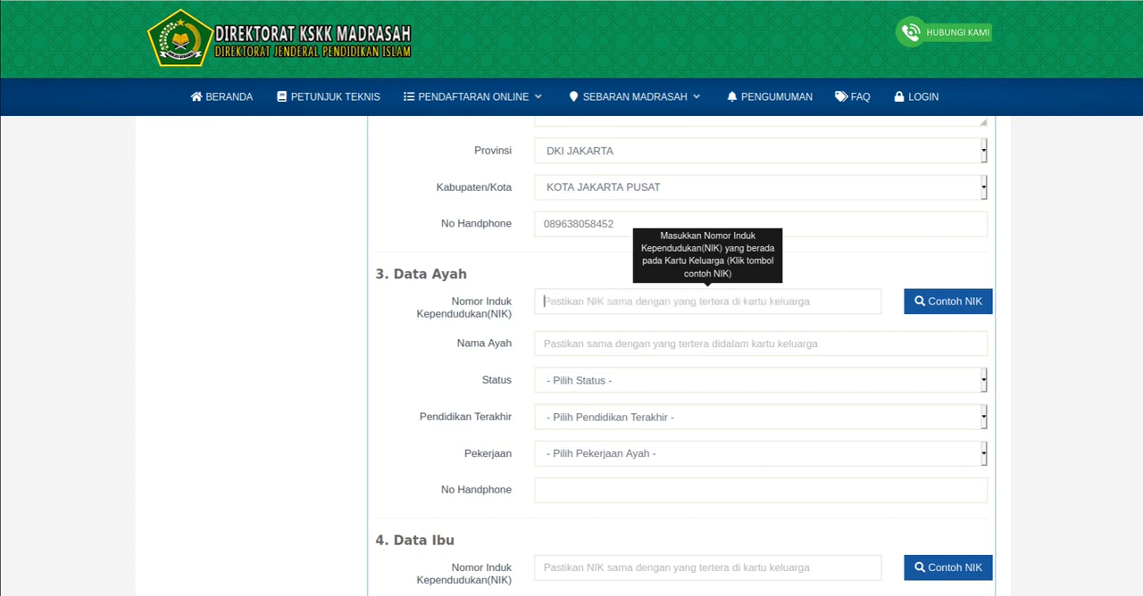
{"action": "type", "text": "96380"}
{"action": "key", "text": "BackSpace"}
{"action": "key", "text": "BackSpace"}
{"action": "key", "text": "BackSpace"}
{"action": "type", "text": "980"}
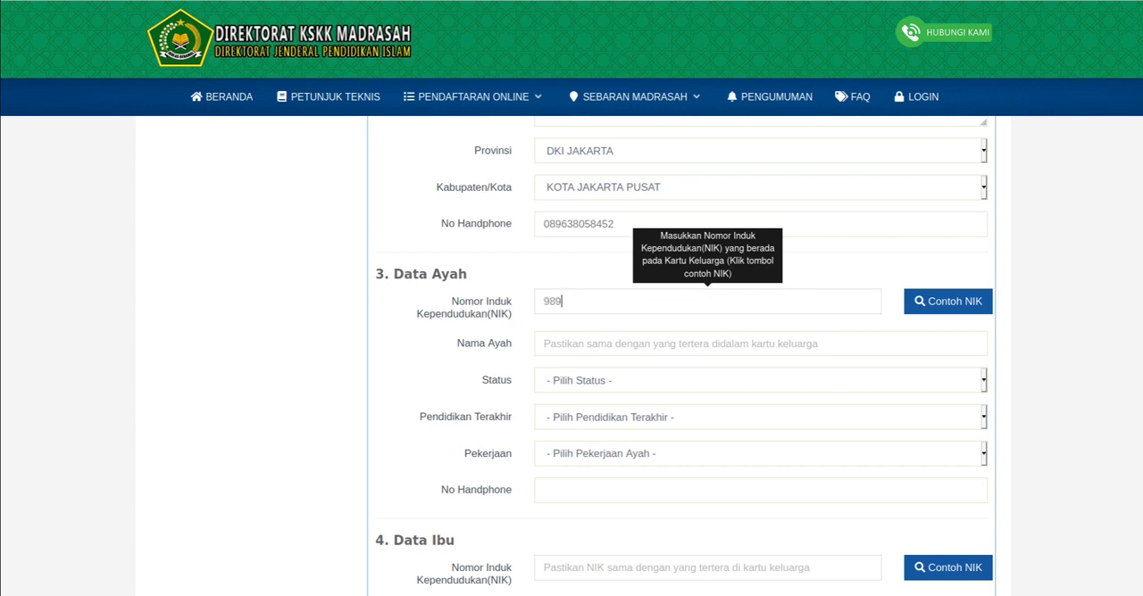
{"action": "key", "text": "BackSpace"}
{"action": "key", "text": "BackSpace"}
{"action": "key", "text": "BackSpace"}
{"action": "key", "text": "ctrl+v"}
{"action": "key", "text": "ctrl+a"}
- Enter the father's full name in the Nama Ayah field
{"action": "left_click", "coordinate": [760, 344]}
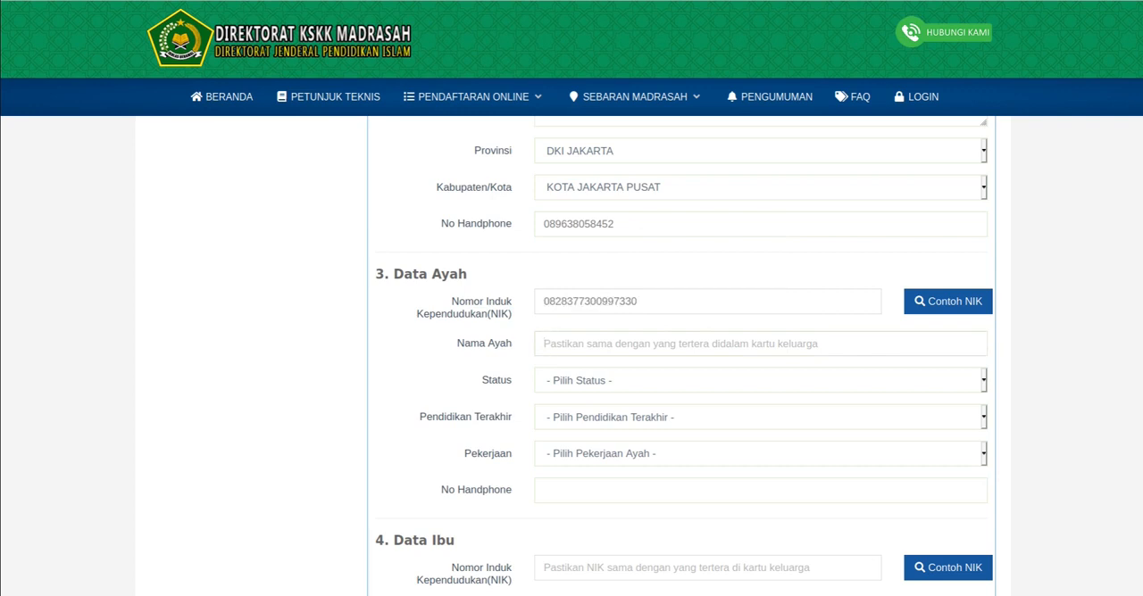
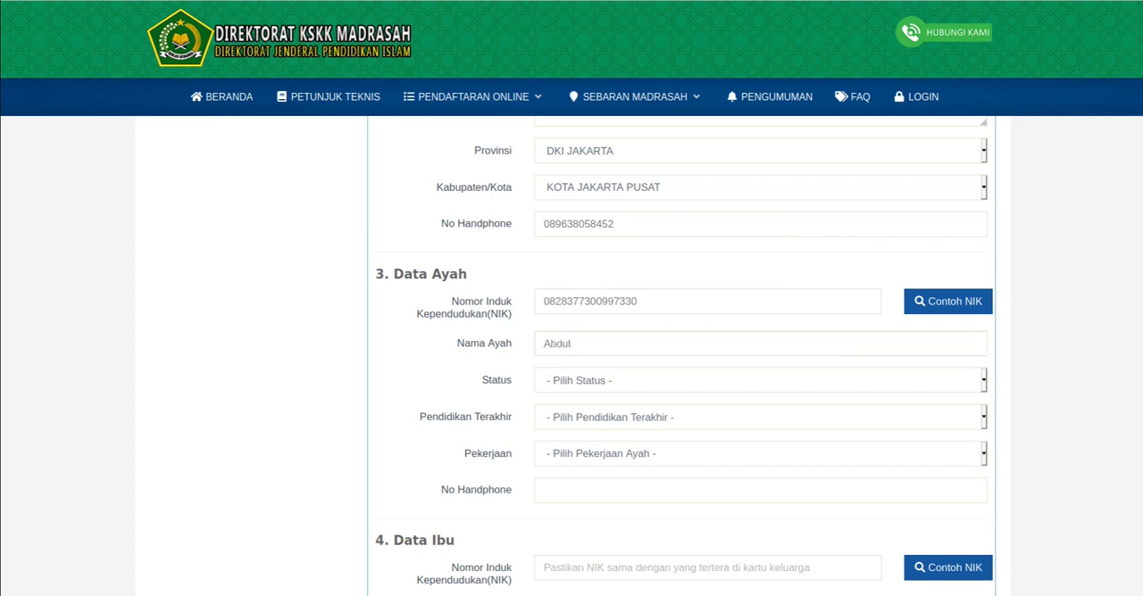
- Set the father's Status to Masih Hidup, Pendidikan Terakhir to Magister (S2) and Pekerjaan to PNS
{"action": "scroll", "coordinate": [759, 357], "scroll_direction": "down", "scroll_amount": 1}
{"action": "left_click", "coordinate": [759, 337]}
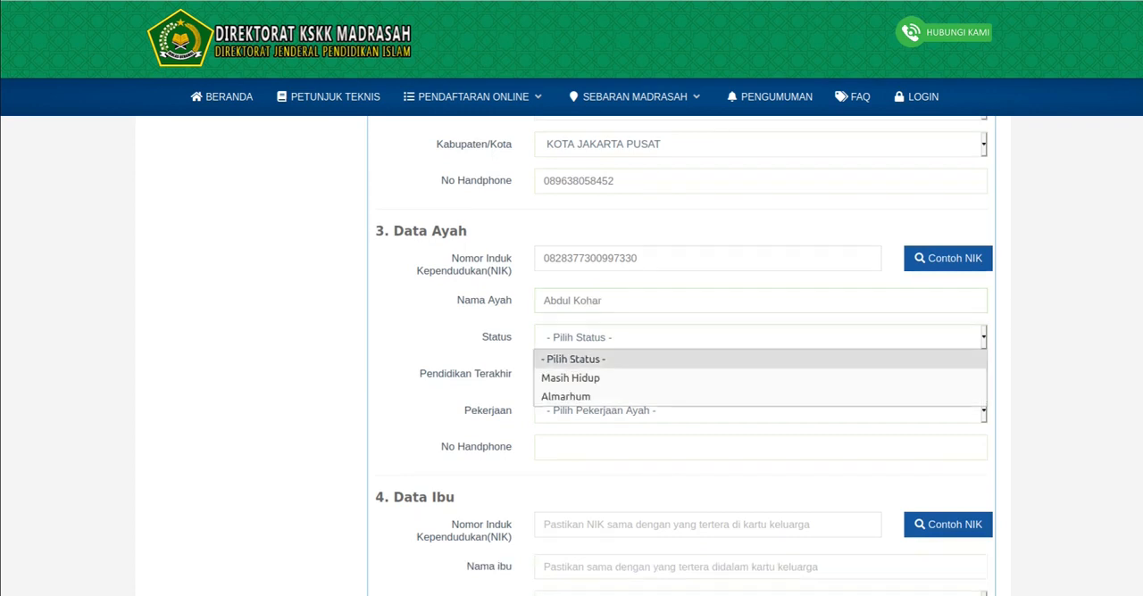
{"action": "left_click", "coordinate": [760, 377]}
{"action": "left_click", "coordinate": [760, 374]}
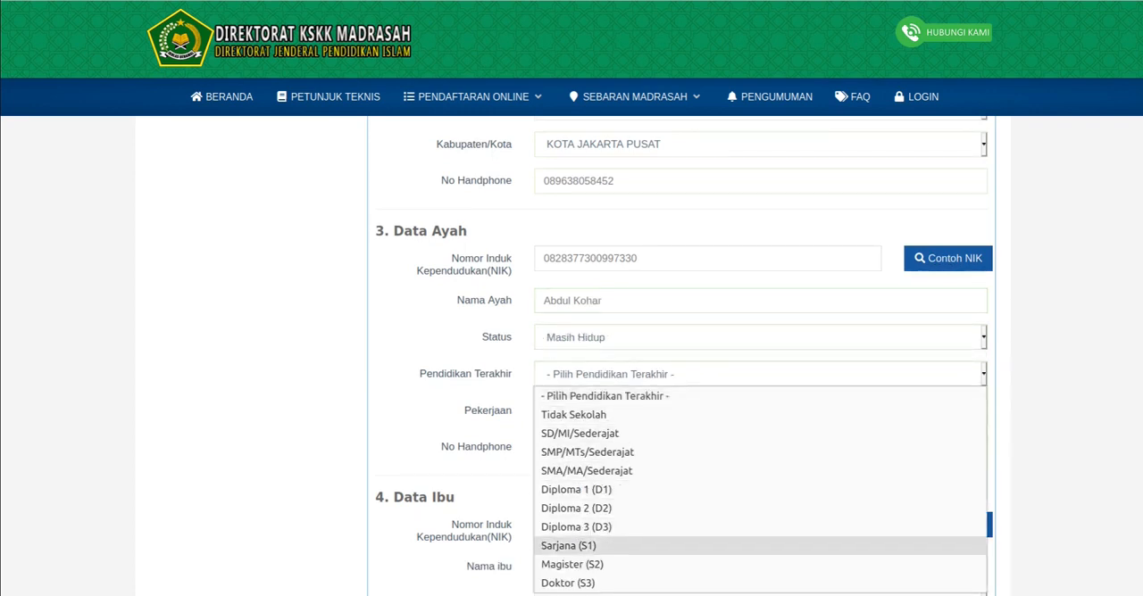
{"action": "left_click", "coordinate": [759, 564]}
{"action": "left_click", "coordinate": [759, 410]}
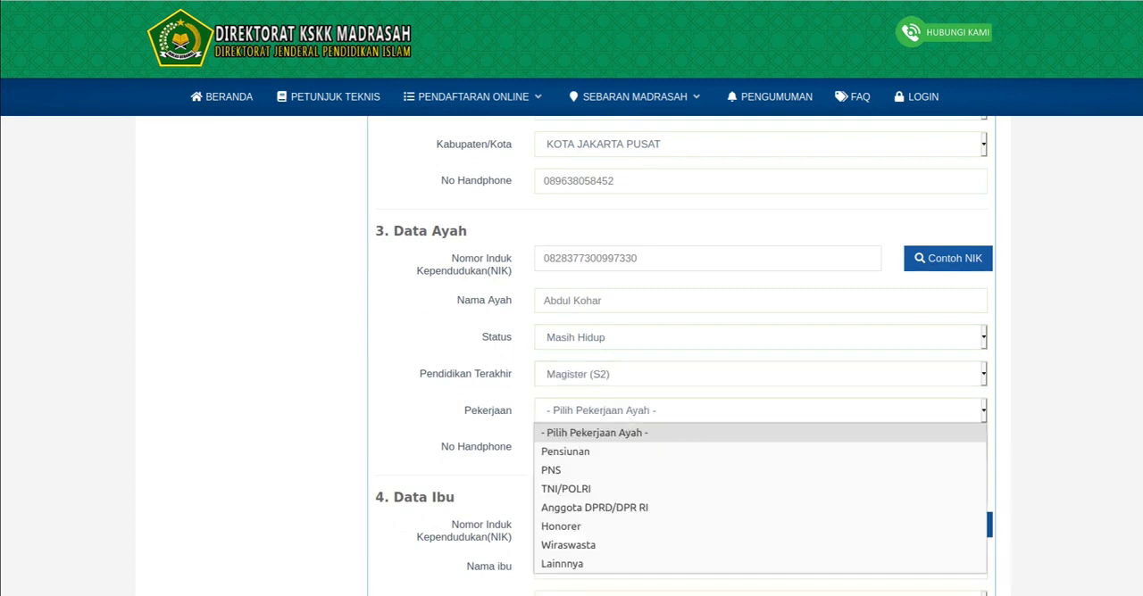
{"action": "left_click", "coordinate": [759, 471]}
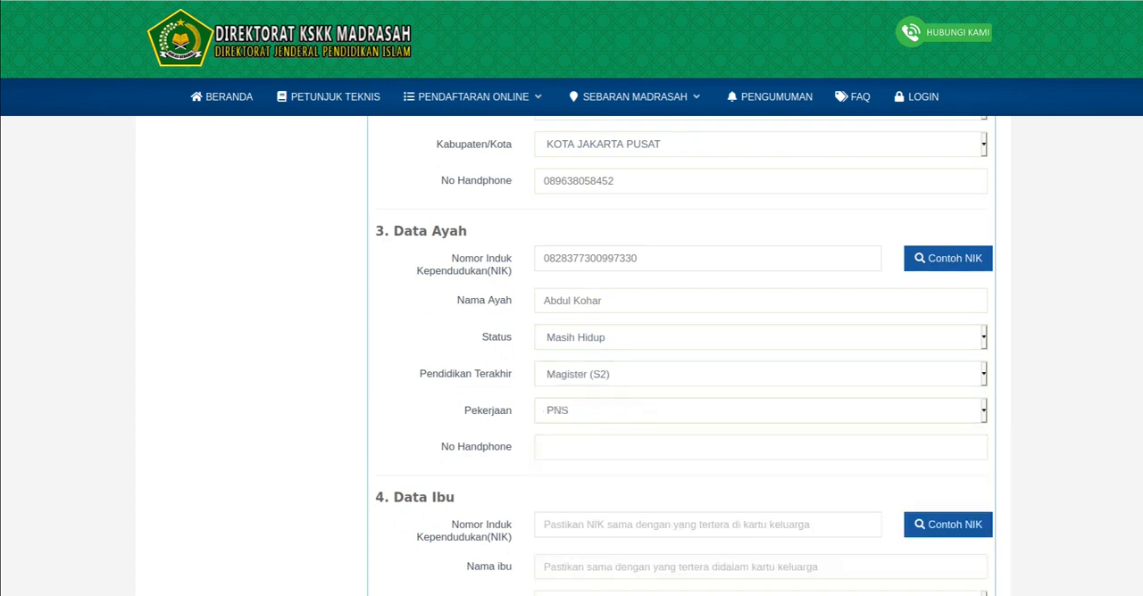
- Enter the father's mobile number in the No Handphone field of Data Ayah
{"action": "left_click", "coordinate": [760, 447]}
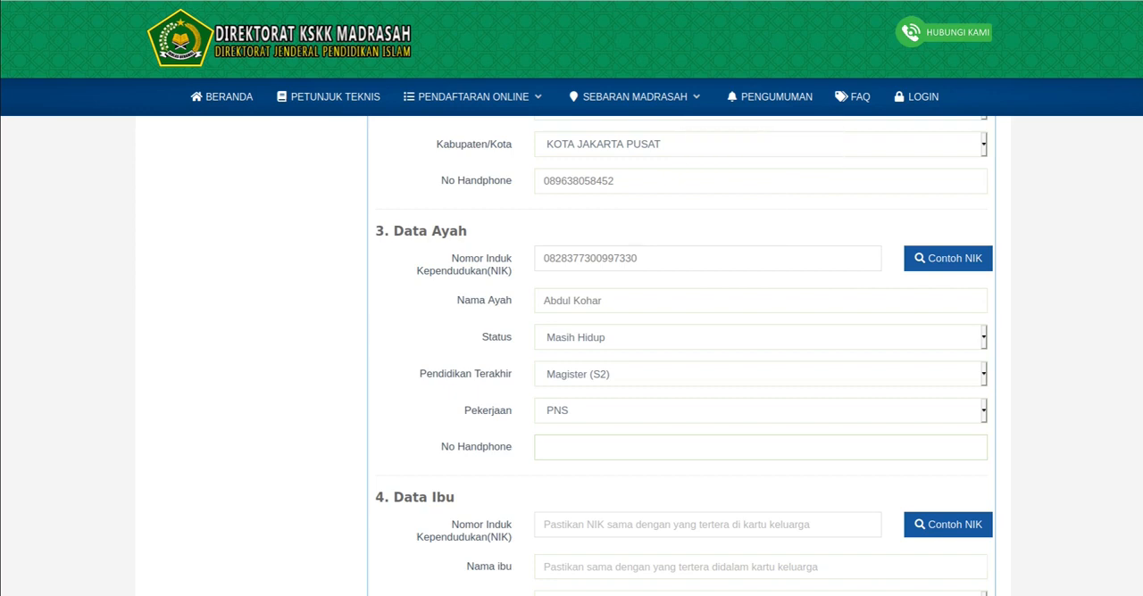
- View the Contoh NIK example for Data Ibu, close it, and enter the mother's national ID number
{"action": "scroll", "coordinate": [707, 393], "scroll_direction": "down", "scroll_amount": 1}
{"action": "scroll", "coordinate": [707, 393], "scroll_direction": "down", "scroll_amount": 1}
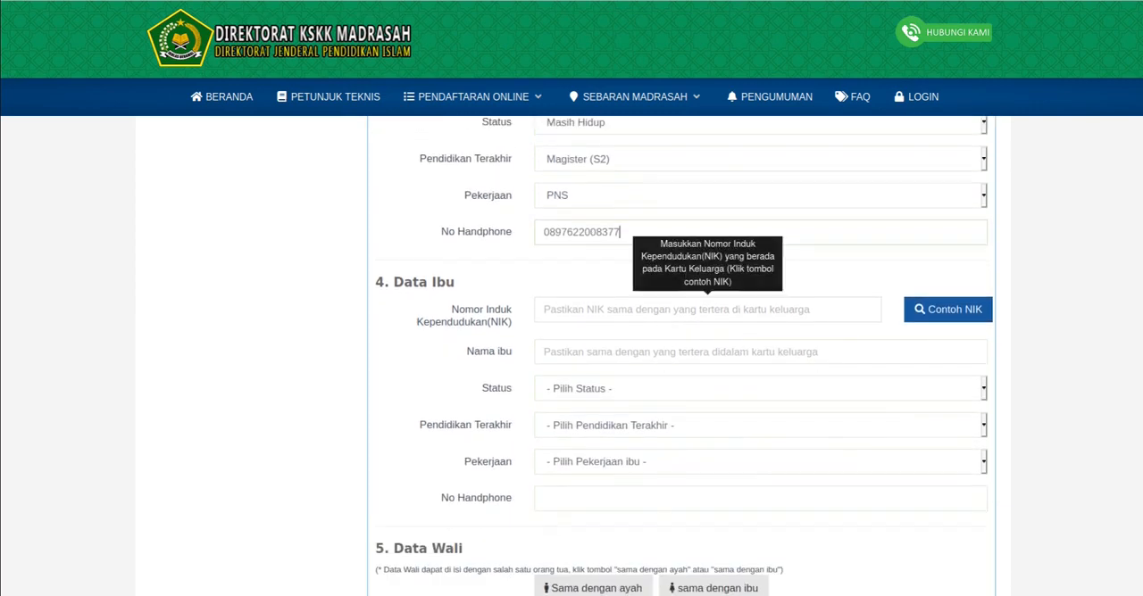
{"action": "left_click", "coordinate": [707, 309]}
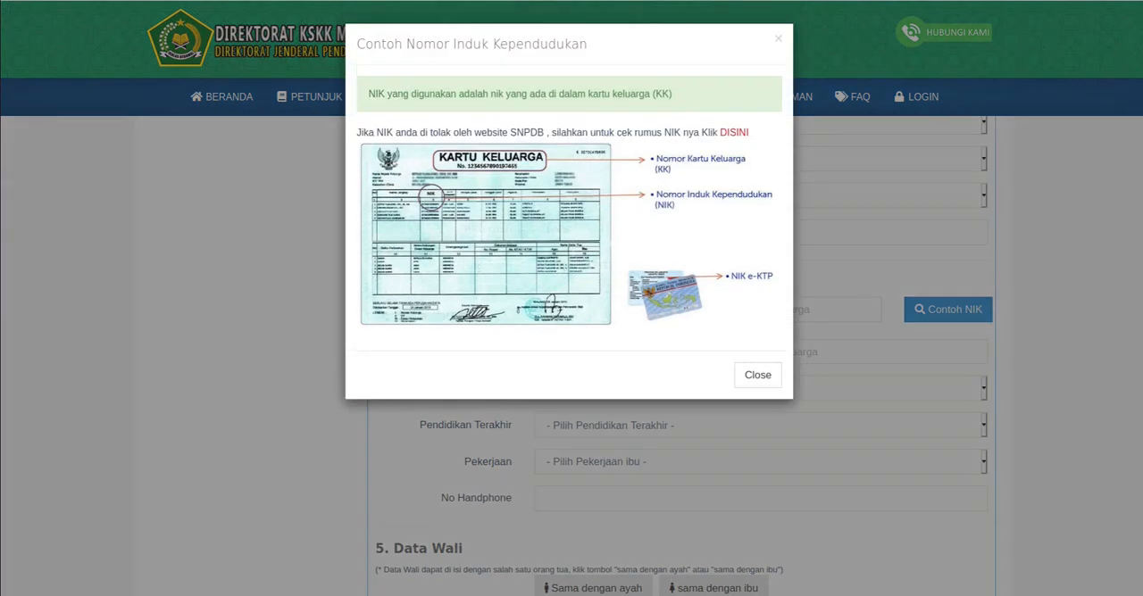
{"action": "key", "text": "Escape"}
{"action": "left_click", "coordinate": [707, 310]}
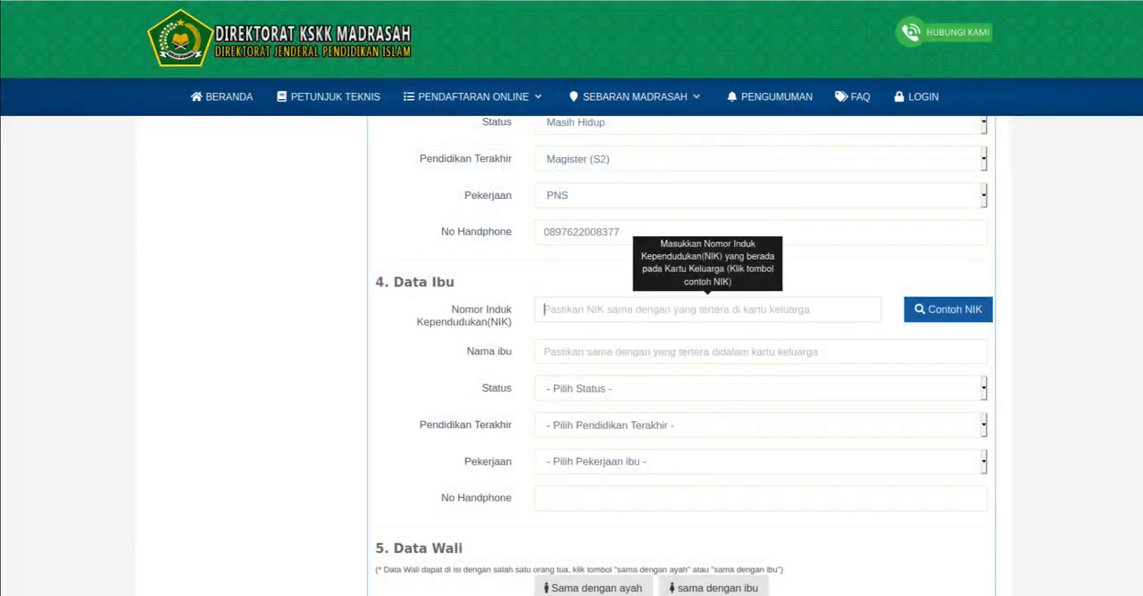
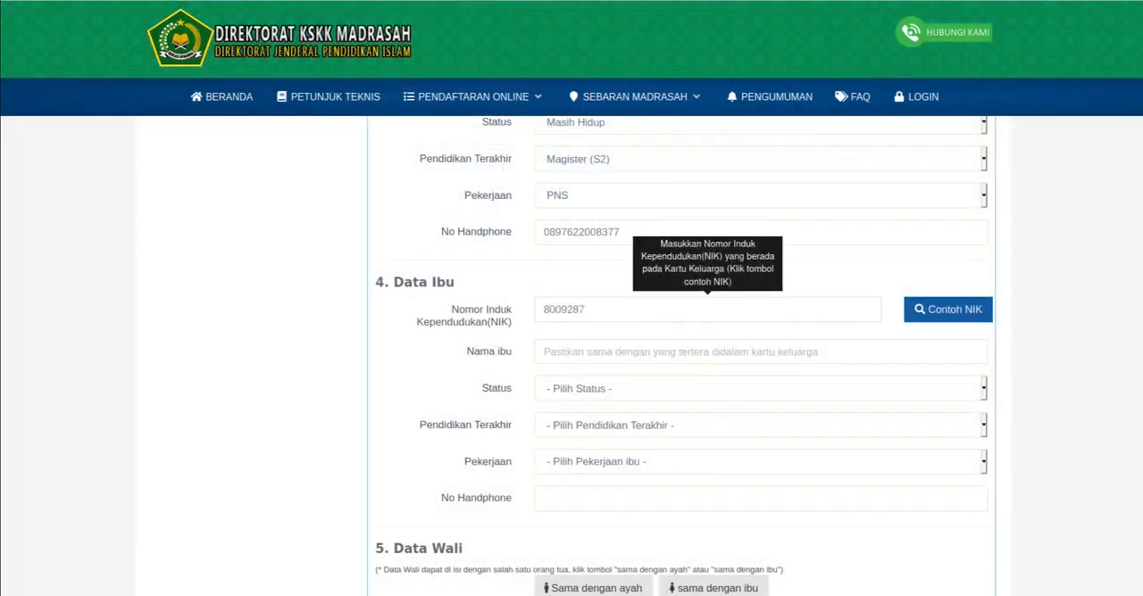
- Enter the mother's full name in the Nama ibu field
{"action": "left_click", "coordinate": [678, 351]}
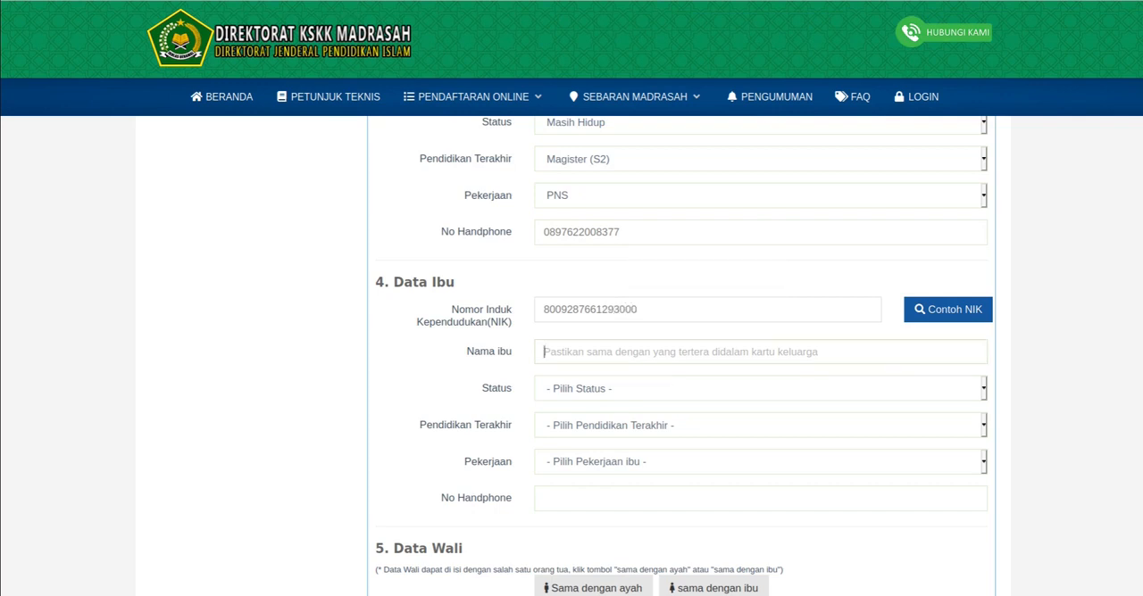
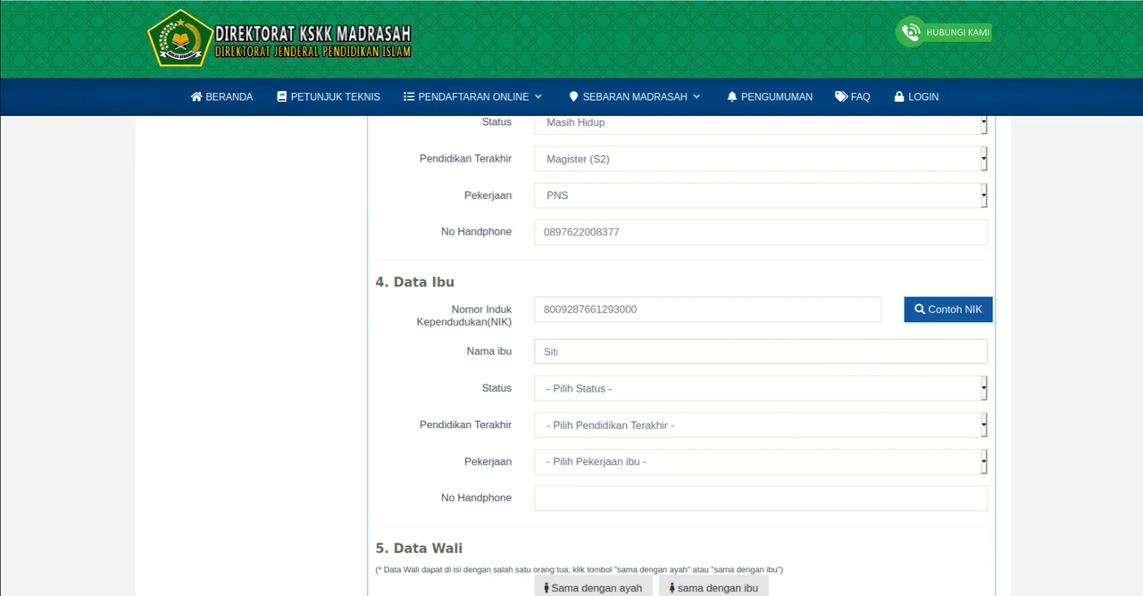
- Set the mother's Status to Masih Hidup, Pendidikan Terakhir to Magister (S2) and Pekerjaan to PNS
{"action": "left_click", "coordinate": [760, 388]}
{"action": "left_click", "coordinate": [759, 428]}
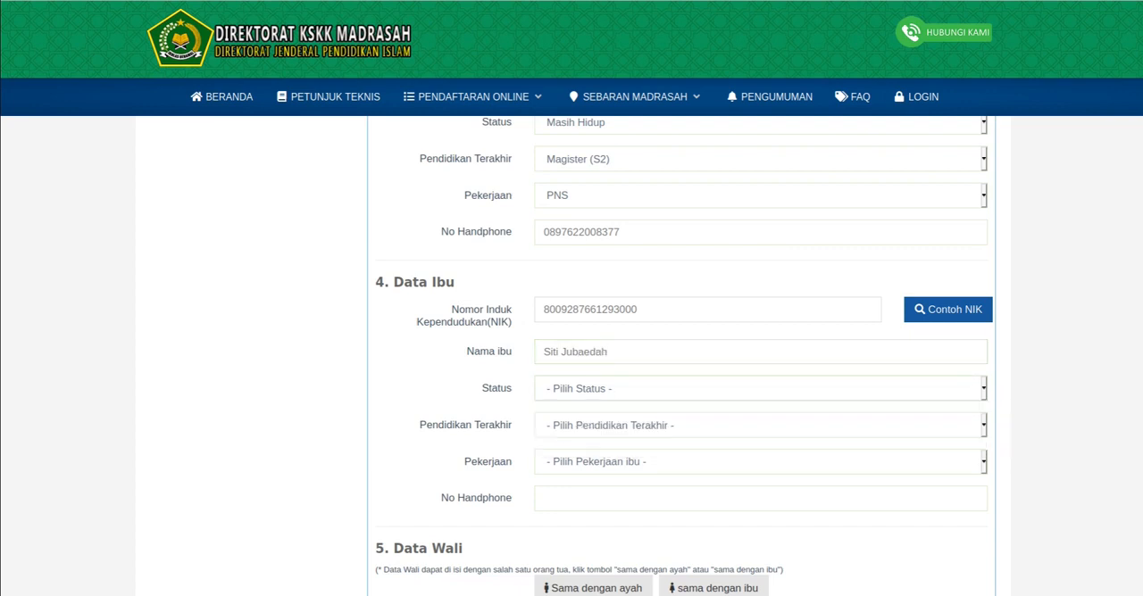
{"action": "left_click", "coordinate": [759, 425]}
{"action": "left_click", "coordinate": [573, 384]}
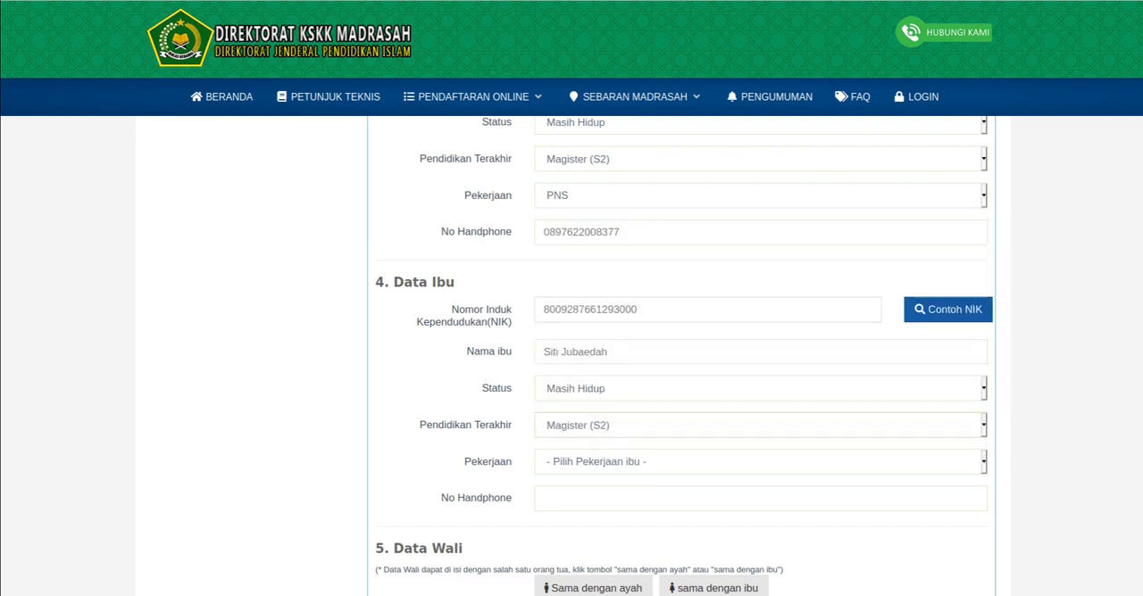
{"action": "left_click", "coordinate": [760, 462]}
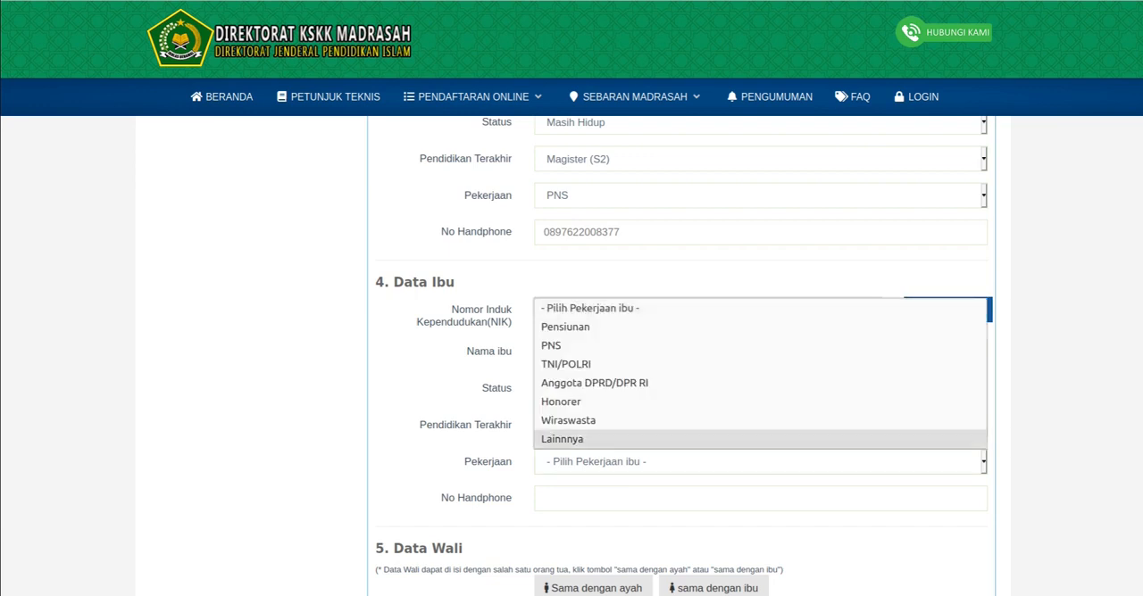
{"action": "left_click", "coordinate": [625, 346]}
- Enter the mother's mobile number in the No Handphone field of Data Ibu and correct its third digit
{"action": "left_click", "coordinate": [625, 498]}
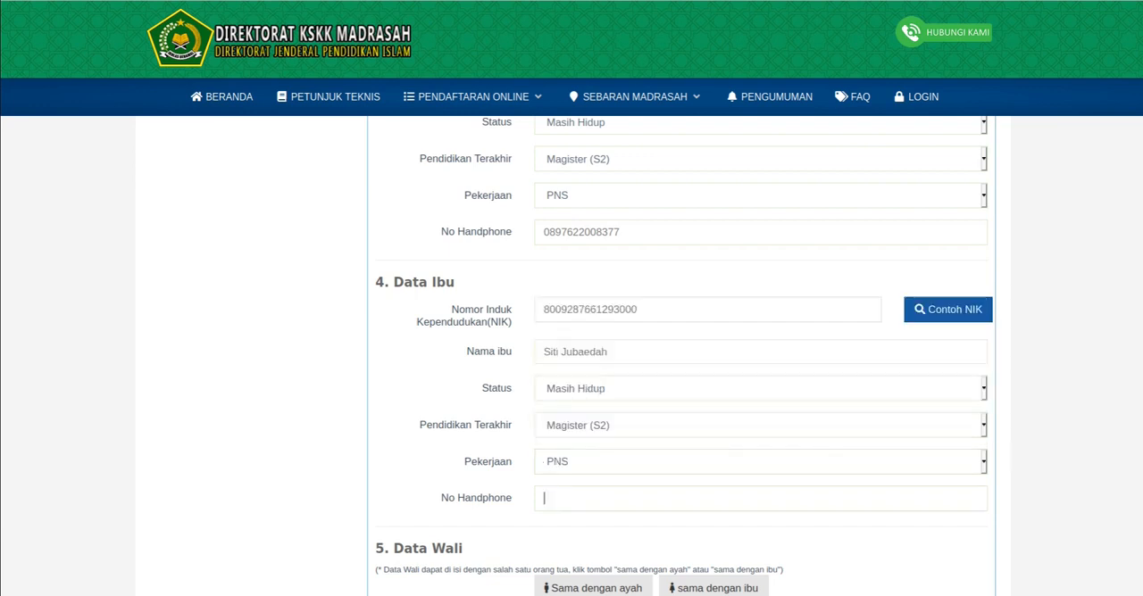
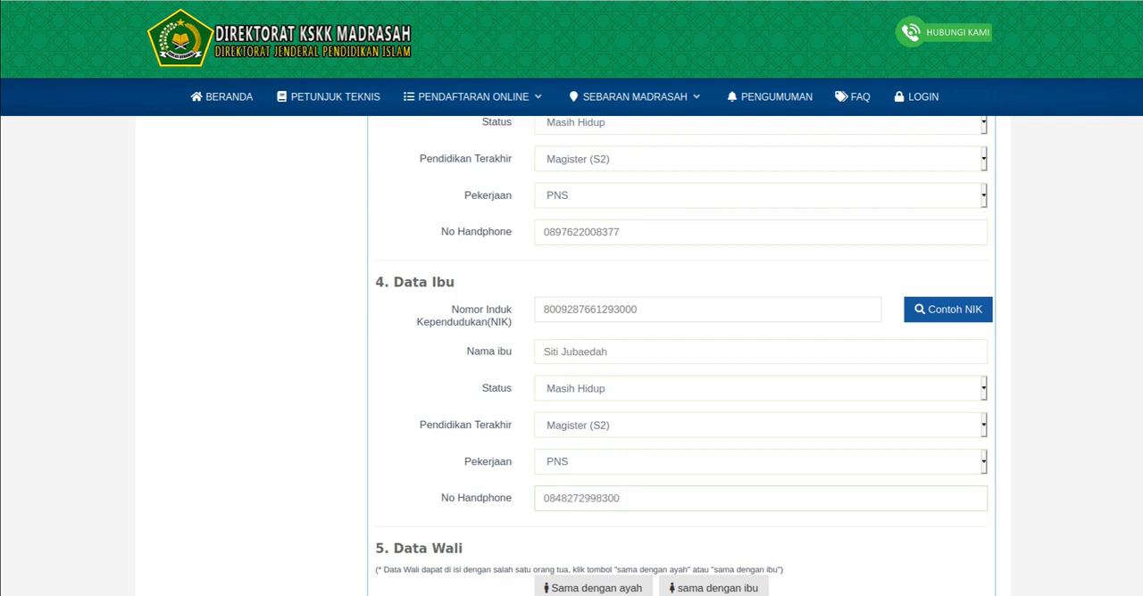
{"action": "scroll", "coordinate": [684, 356], "scroll_direction": "down", "scroll_amount": 2}
{"action": "scroll", "coordinate": [684, 355], "scroll_direction": "down", "scroll_amount": 2}
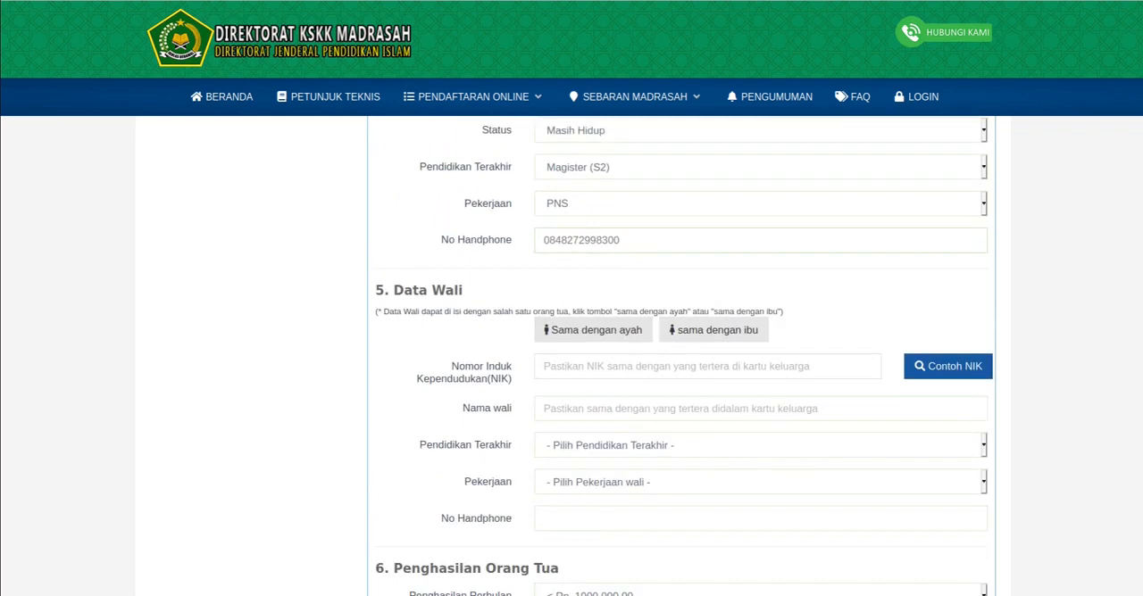
{"action": "left_click", "coordinate": [560, 239]}
{"action": "key", "text": "BackSpace"}
{"action": "type", "text": "1"}
- Fill the Data Wali section with the father's details using the Sama dengan ayah option
{"action": "scroll", "coordinate": [706, 268], "scroll_direction": "down", "scroll_amount": 3}
{"action": "scroll", "coordinate": [705, 268], "scroll_direction": "up", "scroll_amount": 3}
{"action": "left_click", "coordinate": [707, 367]}
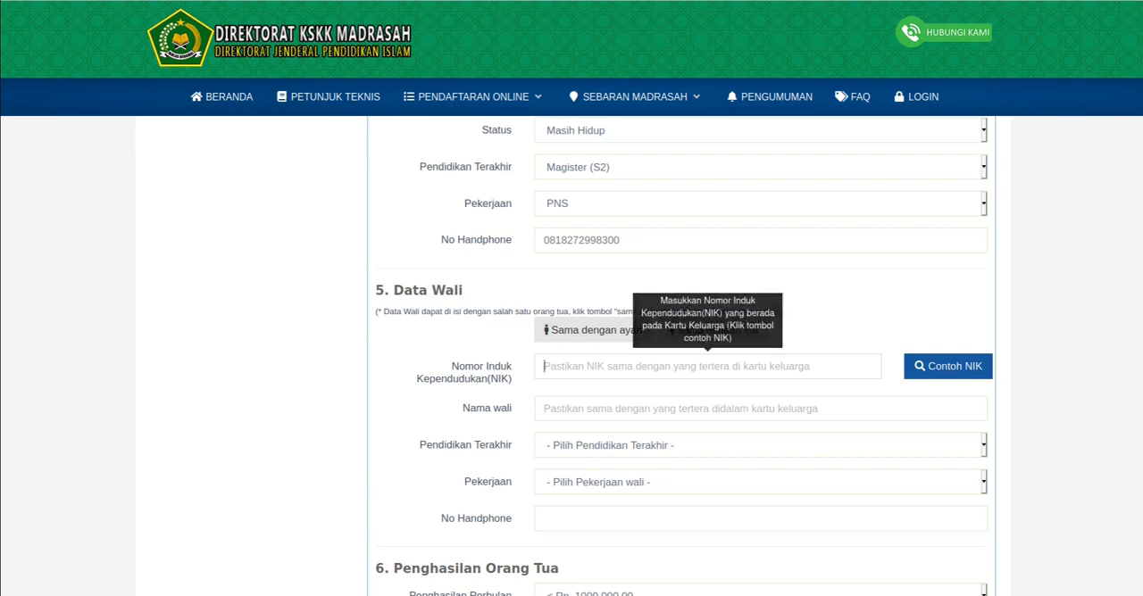
{"action": "left_click", "coordinate": [593, 330]}
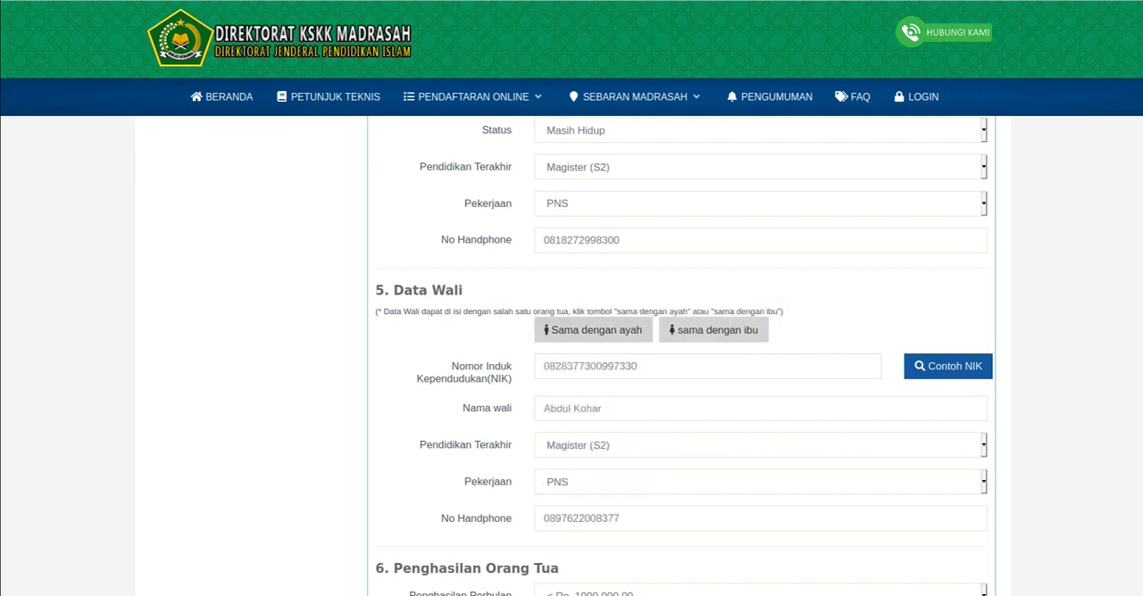
- Switch the Data Wali details between the mother's and father's data several times, ending with Sama dengan ayah
{"action": "left_click", "coordinate": [713, 330]}
{"action": "left_click", "coordinate": [593, 330]}
{"action": "left_click", "coordinate": [713, 330]}
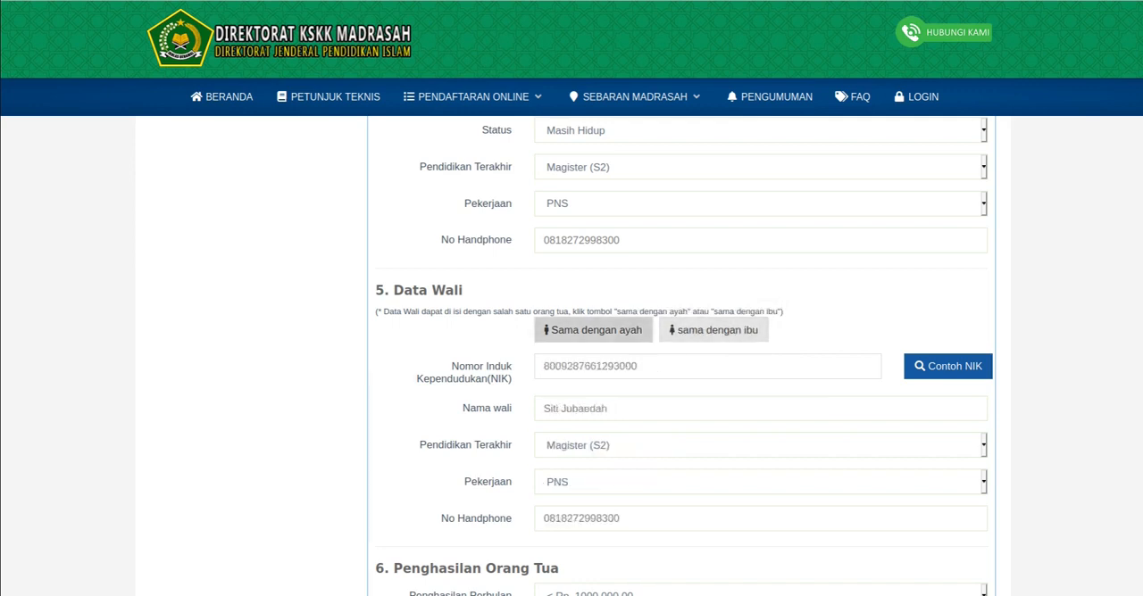
{"action": "left_click", "coordinate": [593, 330]}
{"action": "left_click", "coordinate": [714, 330]}
{"action": "left_click", "coordinate": [593, 330]}
{"action": "left_click", "coordinate": [713, 330]}
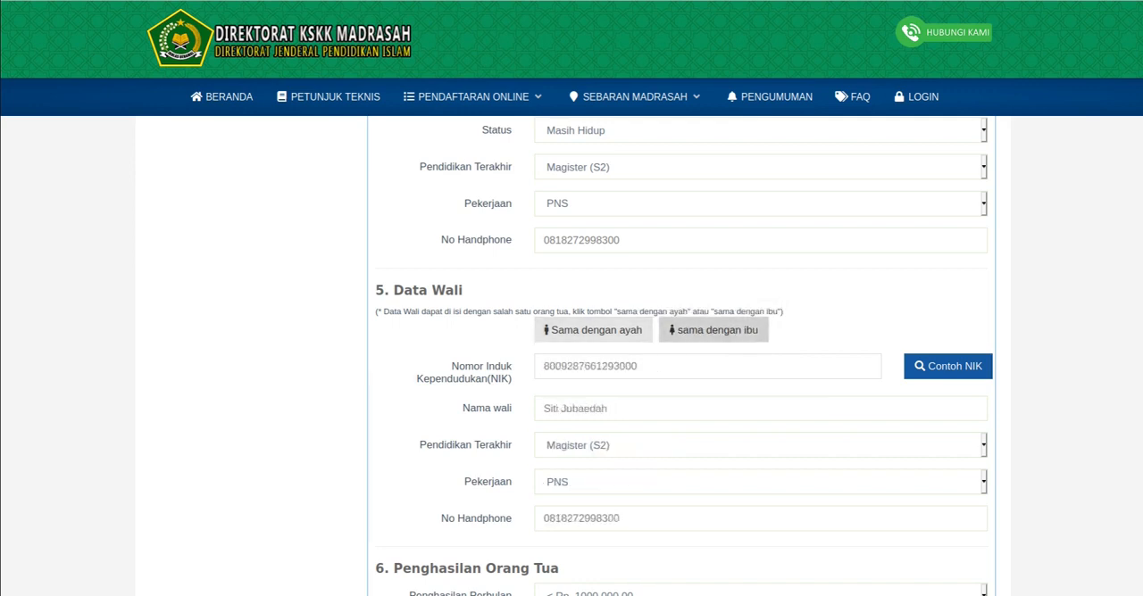
{"action": "left_click", "coordinate": [593, 331]}
- Set Penghasilan Perbulan to Rp. 10.000.000,00 s/d Rp. 20.000.000,00 and Kepemilikan Rumah to Rumah Pribadi
{"action": "scroll", "coordinate": [593, 330], "scroll_direction": "down", "scroll_amount": 3}
{"action": "scroll", "coordinate": [684, 357], "scroll_direction": "down", "scroll_amount": 3}
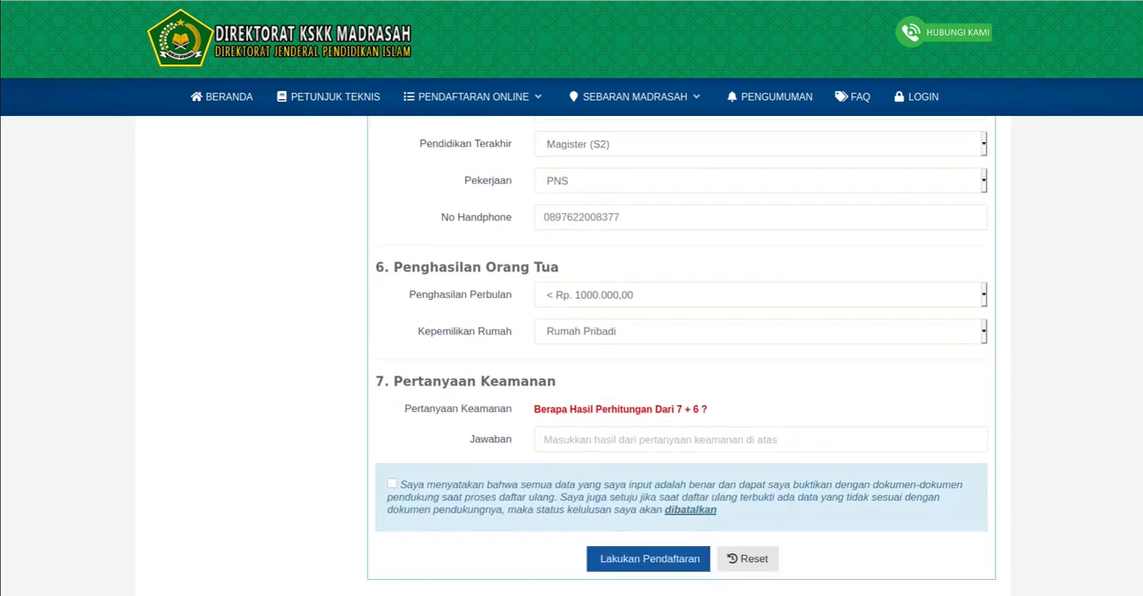
{"action": "left_click", "coordinate": [684, 295]}
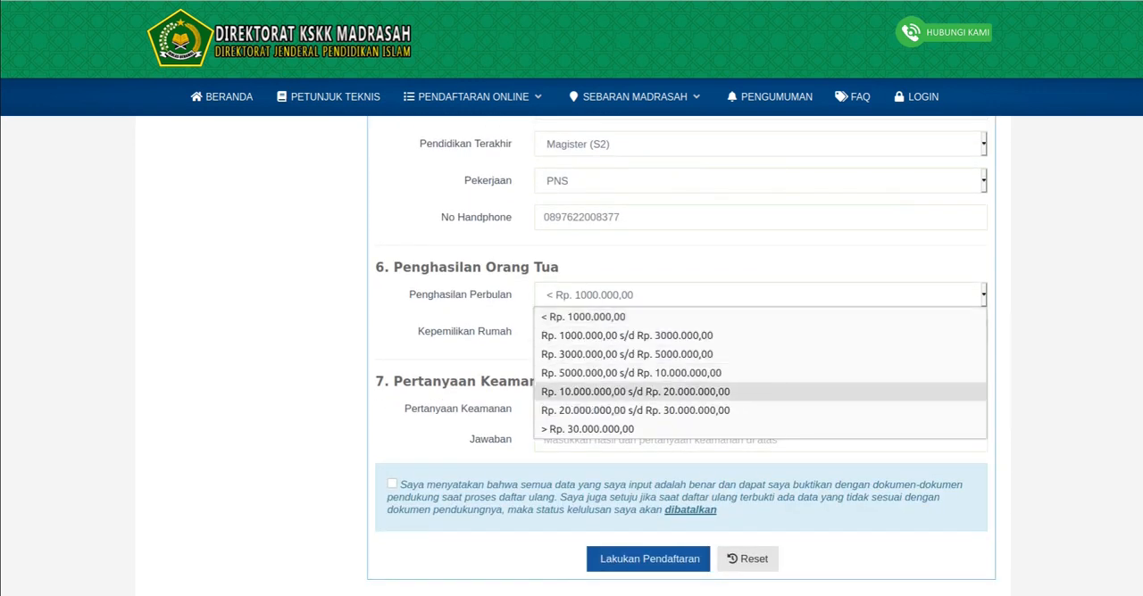
{"action": "left_click", "coordinate": [635, 391]}
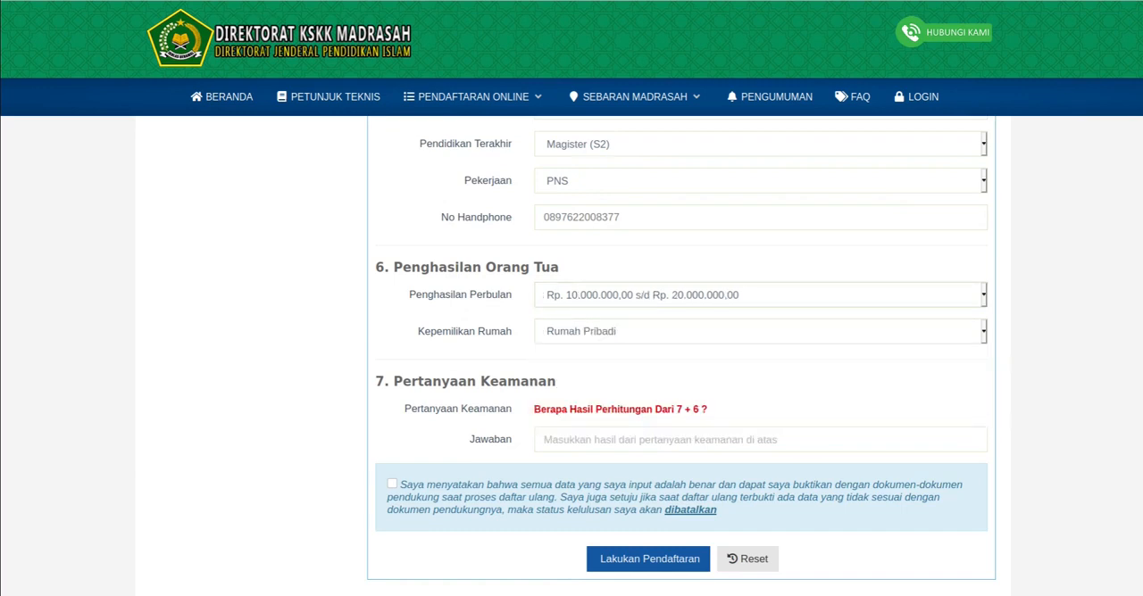
{"action": "left_click", "coordinate": [596, 333]}
{"action": "left_click", "coordinate": [596, 354]}
- Answer the Pertanyaan Keamanan sum with 13 in the Jawaban field
{"action": "scroll", "coordinate": [607, 348], "scroll_direction": "down", "scroll_amount": 3}
{"action": "left_click", "coordinate": [607, 311]}
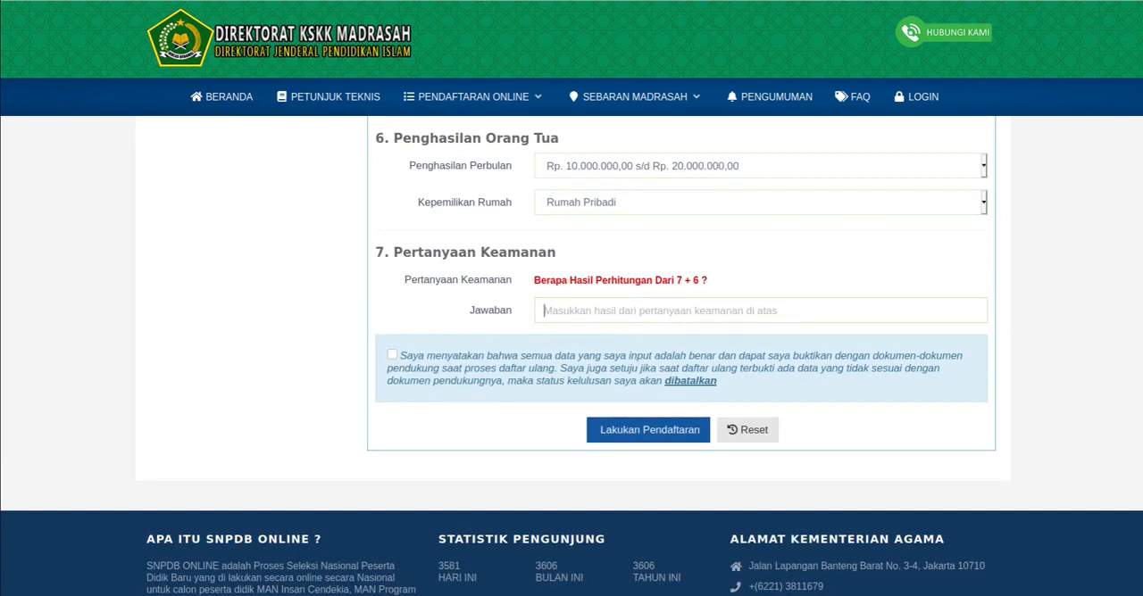
{"action": "type", "text": "13"}
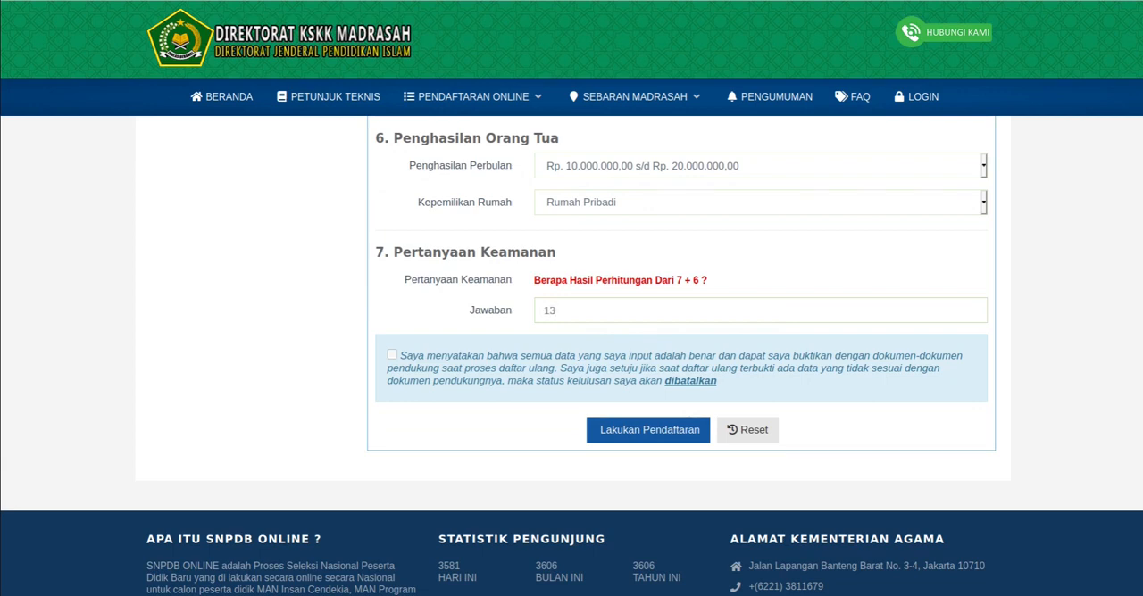
{"action": "scroll", "coordinate": [572, 357], "scroll_direction": "up", "scroll_amount": 7}
{"action": "scroll", "coordinate": [571, 357], "scroll_direction": "down", "scroll_amount": 8}
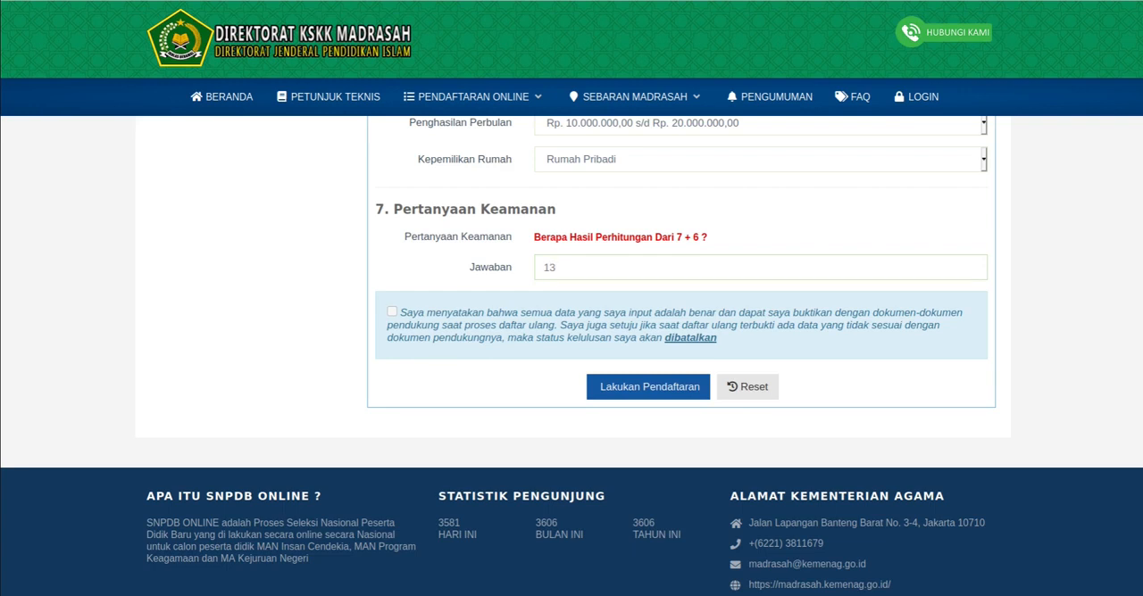
- Accept the data truthfulness declaration and try to submit the registration, confirming the data check
{"action": "left_click", "coordinate": [392, 312]}
{"action": "left_click", "coordinate": [648, 387]}
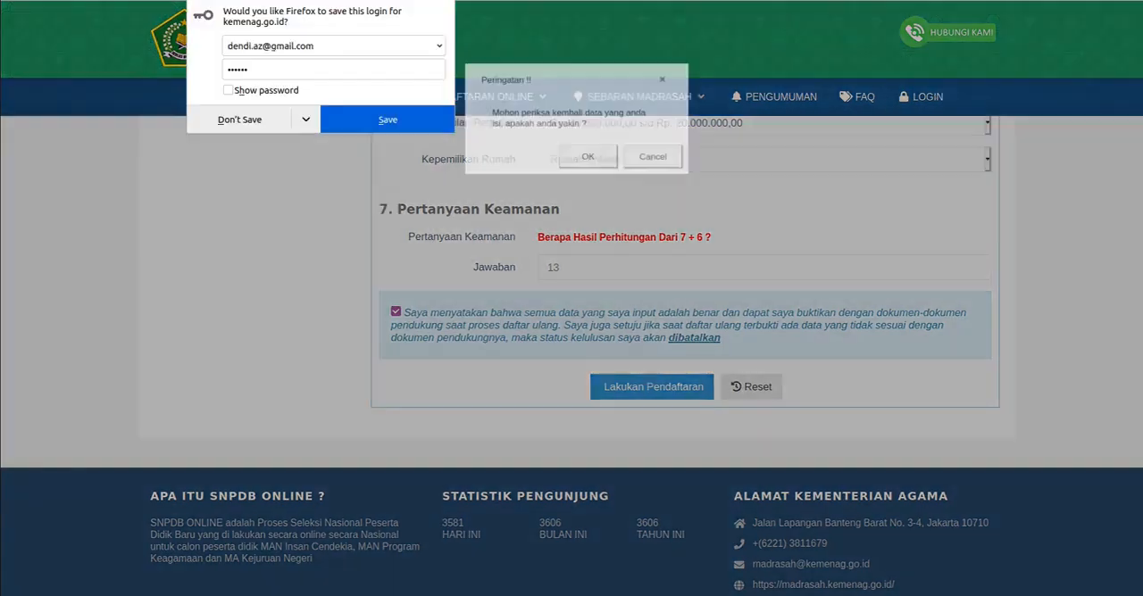
{"action": "left_click", "coordinate": [589, 158]}
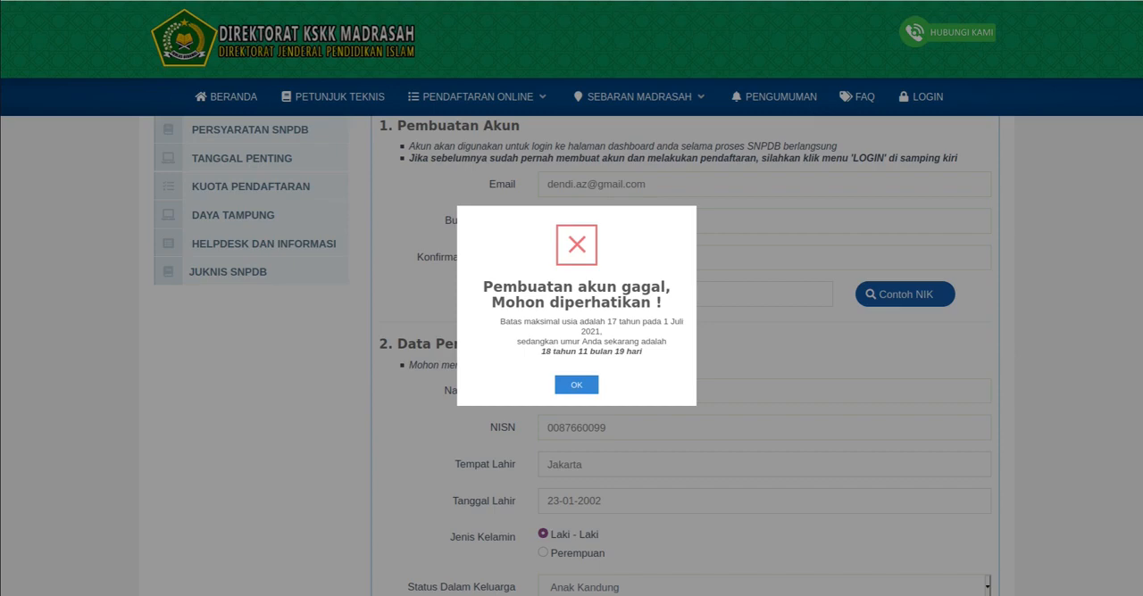
{"action": "left_click", "coordinate": [577, 385]}
- Change the applicant's date of birth in Tanggal Lahir to a more recent year and a new day
{"action": "scroll", "coordinate": [579, 339], "scroll_direction": "down", "scroll_amount": 3}
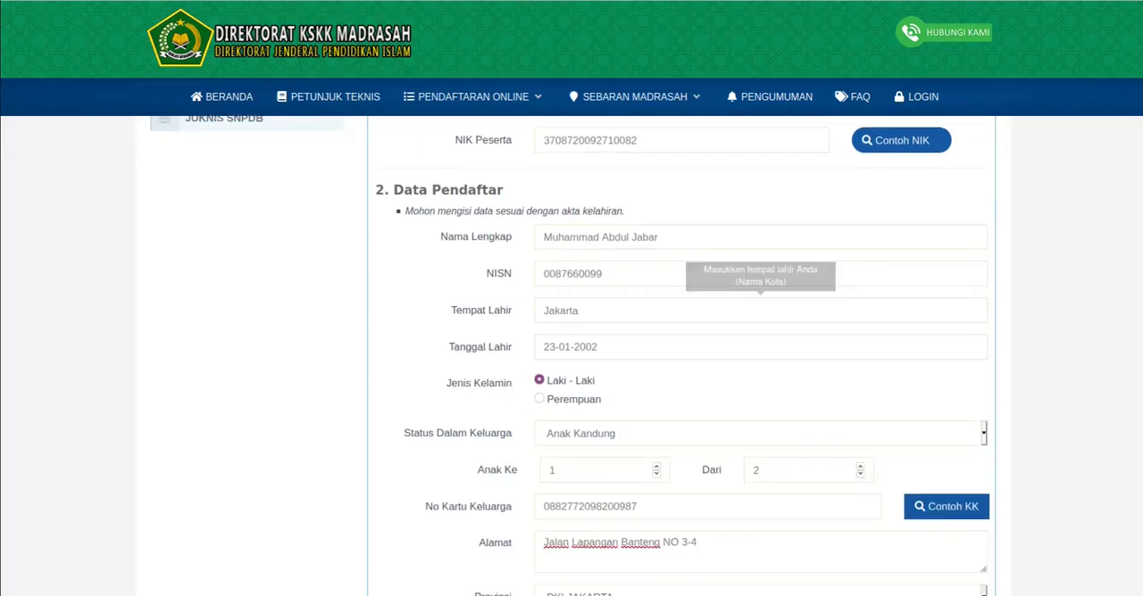
{"action": "left_click", "coordinate": [607, 330]}
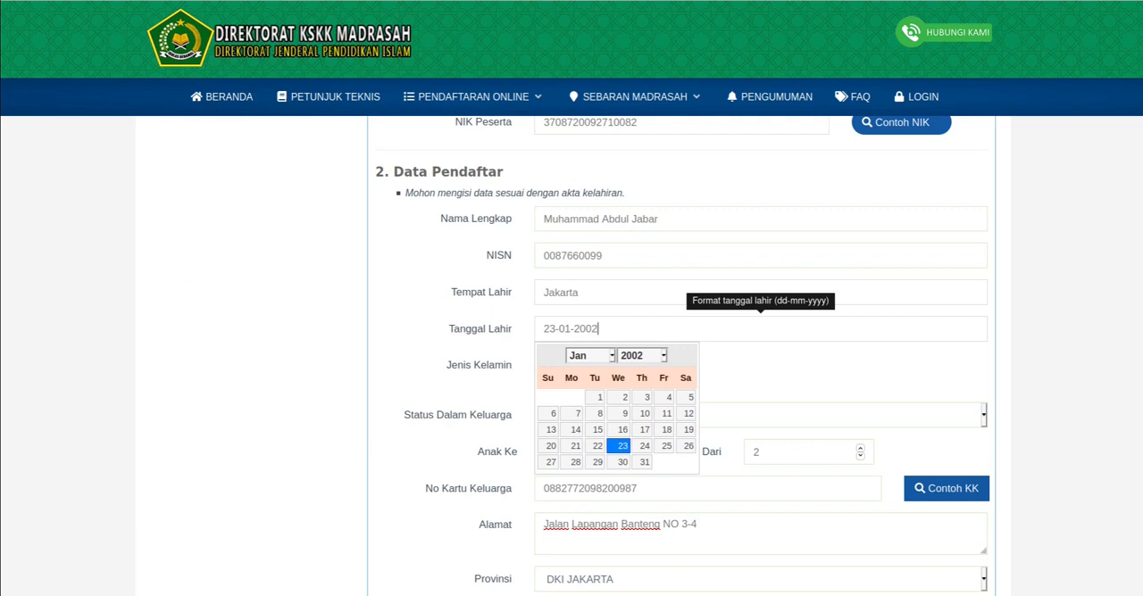
{"action": "left_click", "coordinate": [641, 355]}
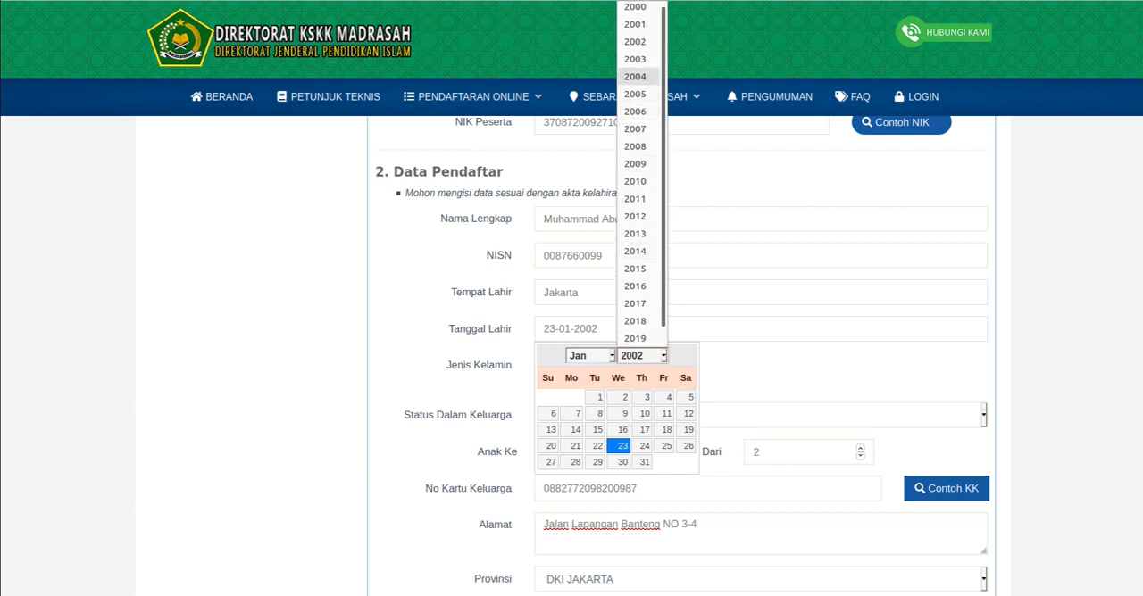
{"action": "left_click", "coordinate": [635, 77]}
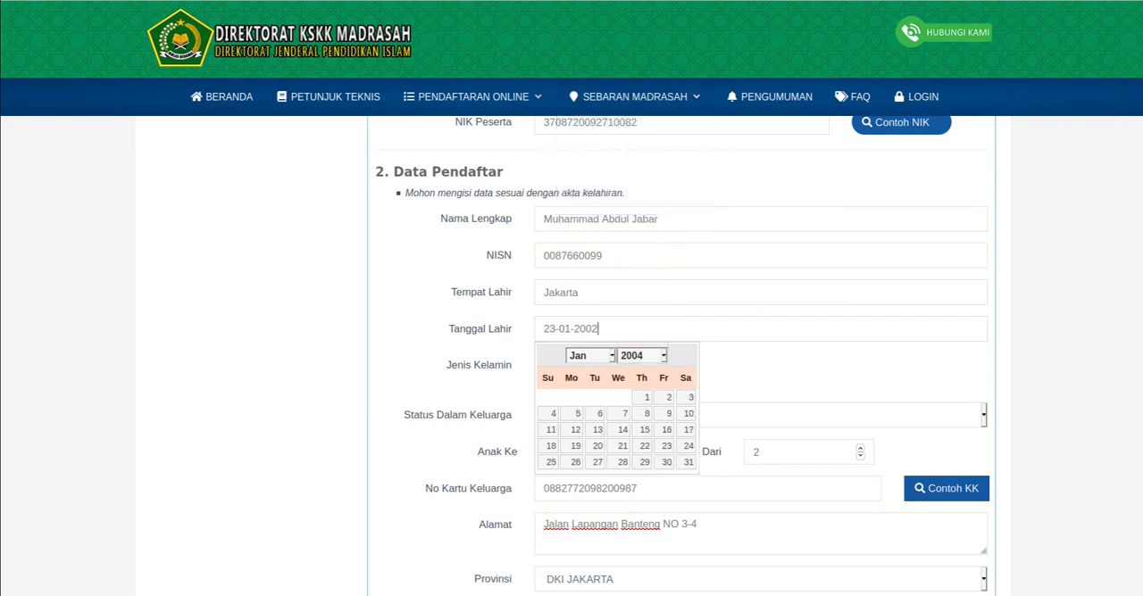
{"action": "left_click", "coordinate": [646, 414]}
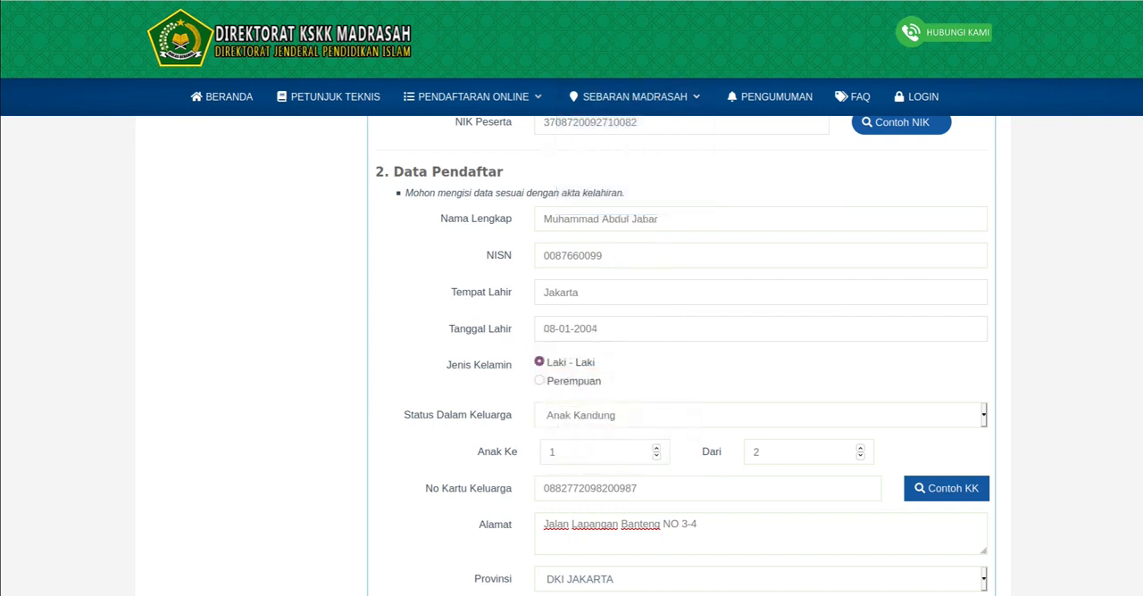
{"action": "double_click", "coordinate": [575, 329]}
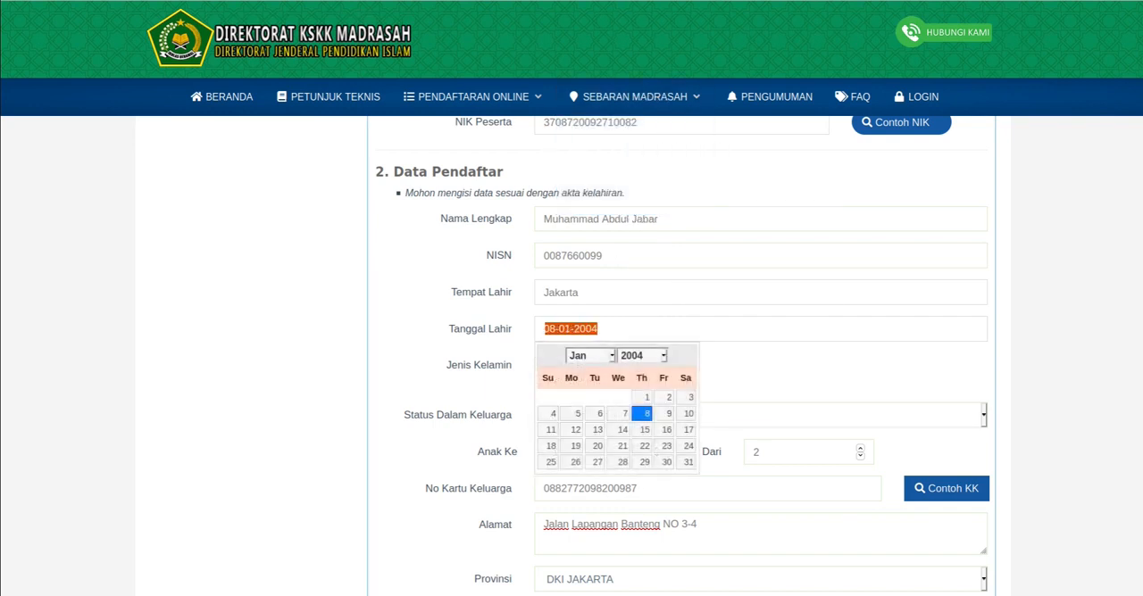
{"action": "left_click", "coordinate": [768, 370]}
- Try to submit the registration again with the changed date of birth and confirm the data check
{"action": "scroll", "coordinate": [684, 356], "scroll_direction": "down", "scroll_amount": 2}
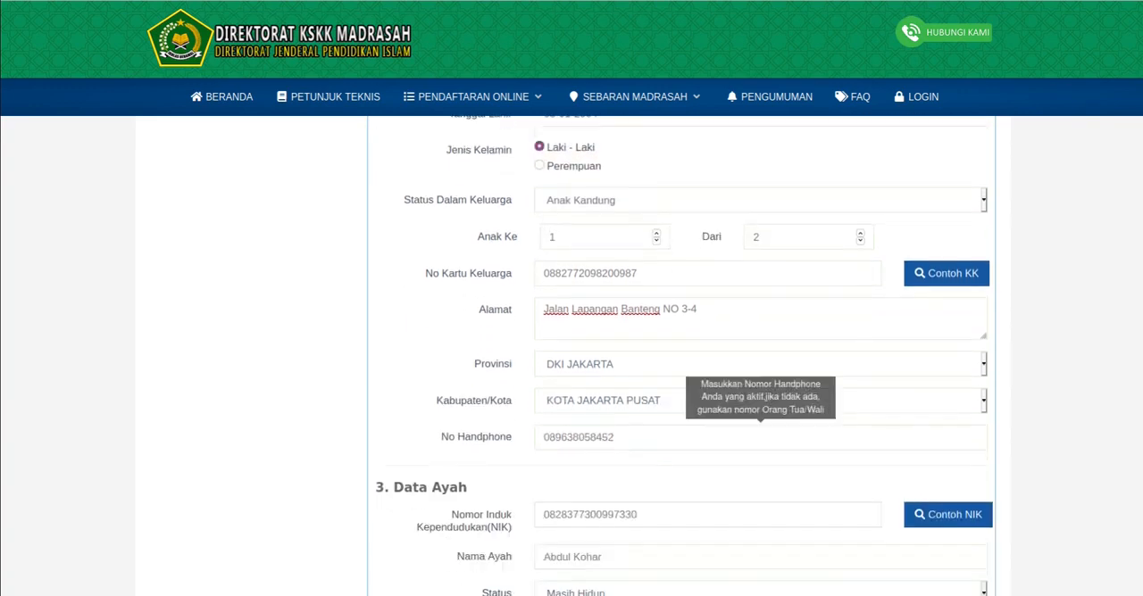
{"action": "scroll", "coordinate": [684, 355], "scroll_direction": "down", "scroll_amount": 9}
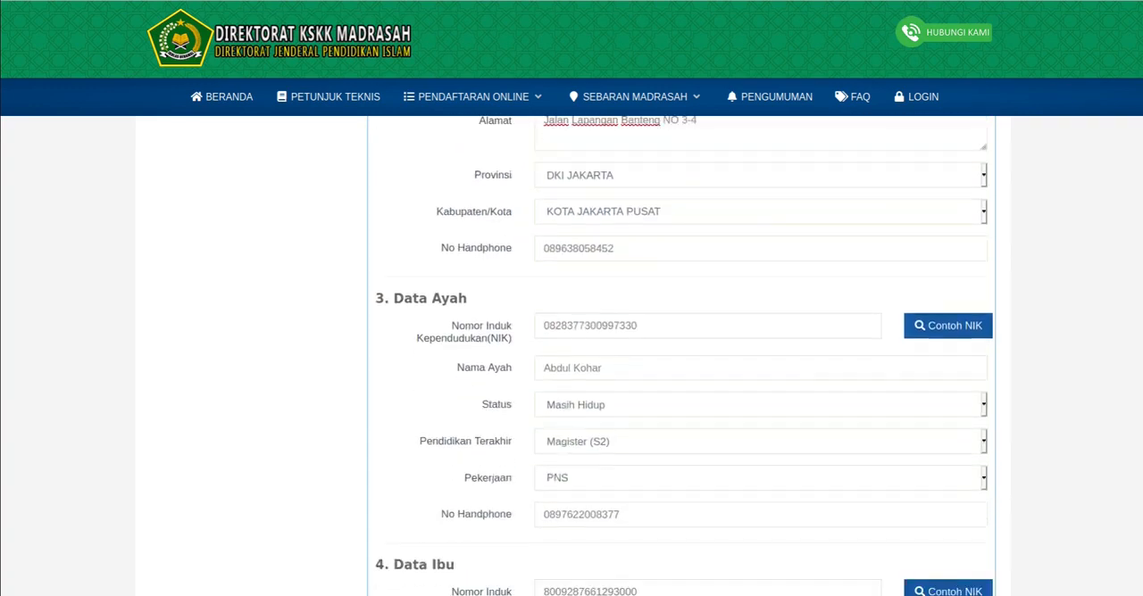
{"action": "scroll", "coordinate": [683, 356], "scroll_direction": "down", "scroll_amount": 2}
{"action": "left_click", "coordinate": [649, 429]}
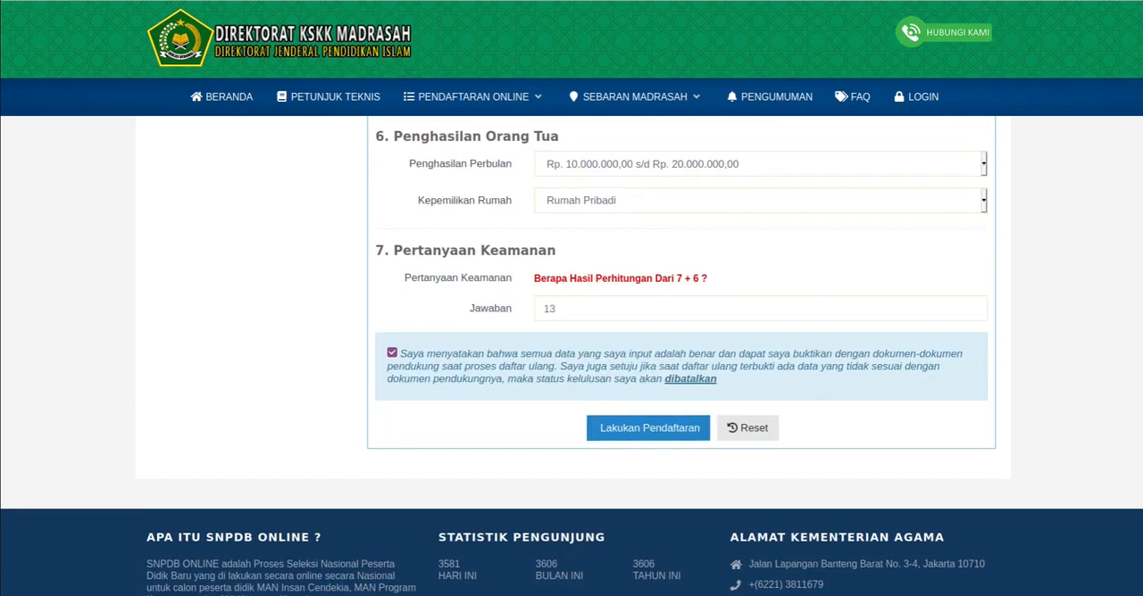
{"action": "left_click", "coordinate": [595, 161]}
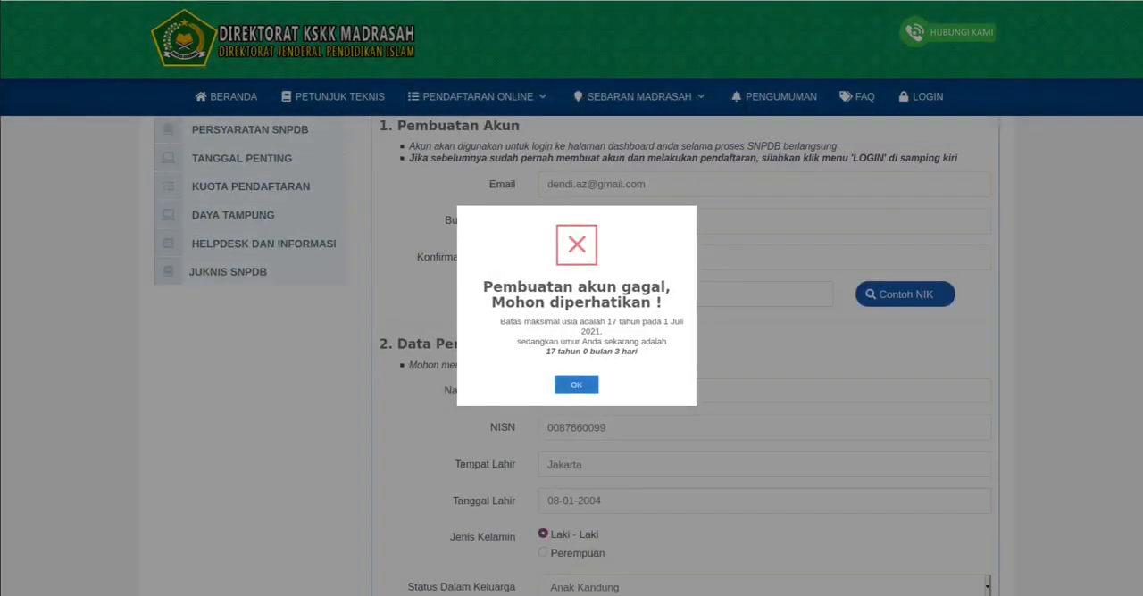
{"action": "left_click", "coordinate": [575, 385]}
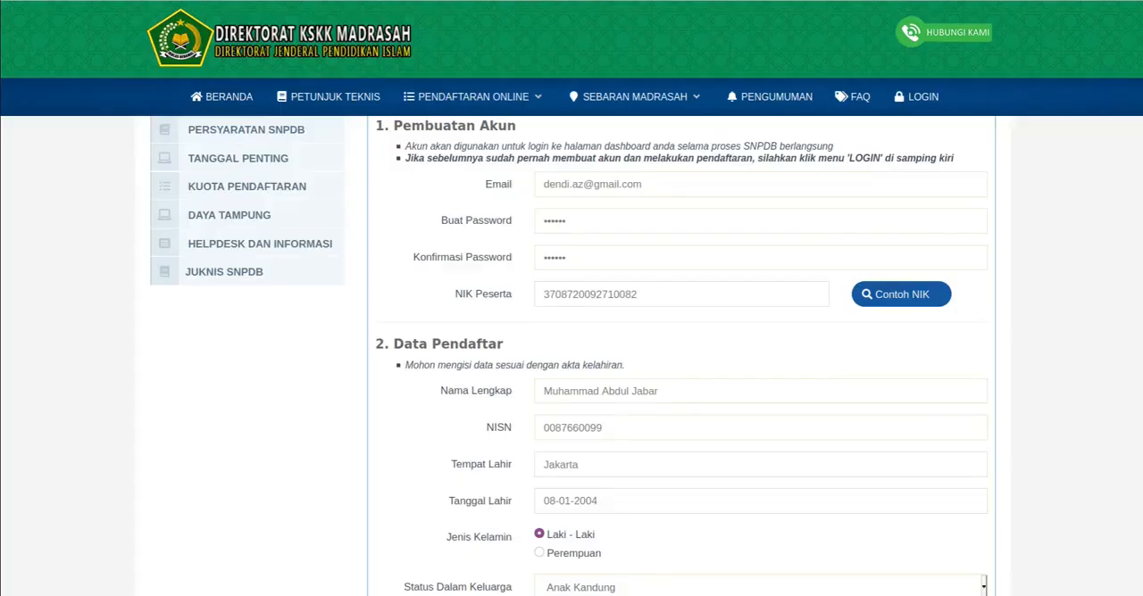
- Move the applicant's date of birth in Tanggal Lahir one year forward and pick another day in the same month
{"action": "scroll", "coordinate": [760, 373], "scroll_direction": "down", "scroll_amount": 2}
{"action": "left_click", "coordinate": [760, 372]}
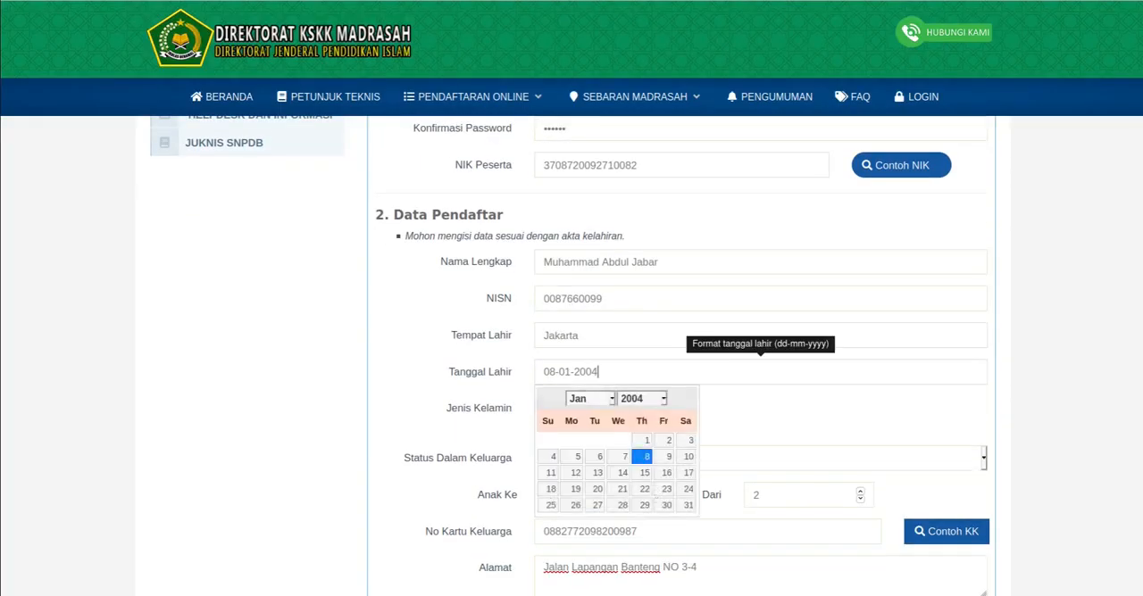
{"action": "left_click", "coordinate": [641, 398]}
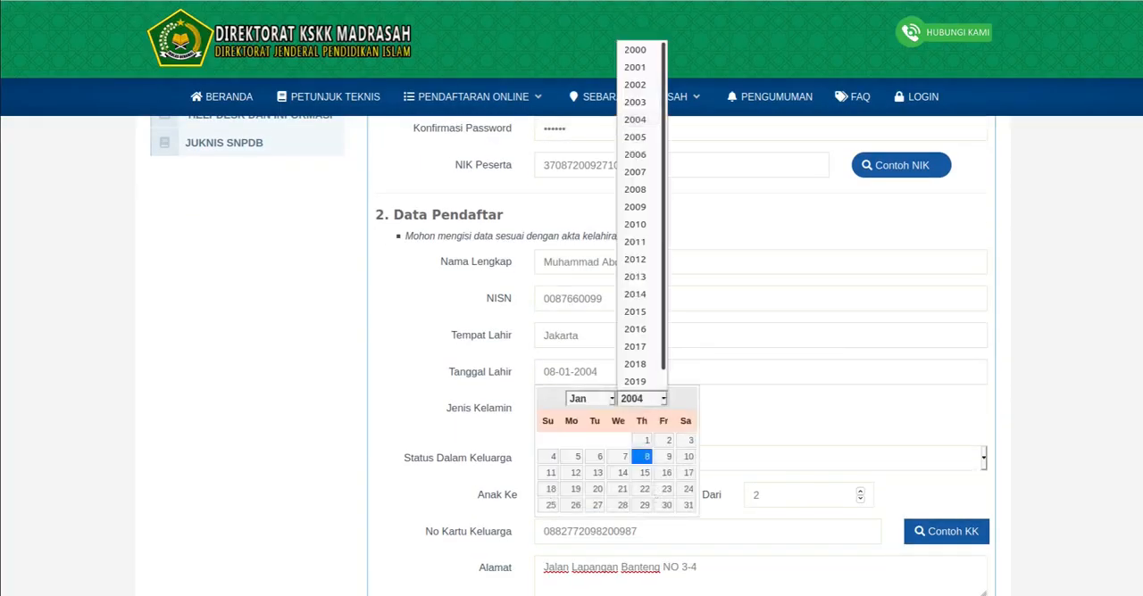
{"action": "left_click", "coordinate": [635, 137]}
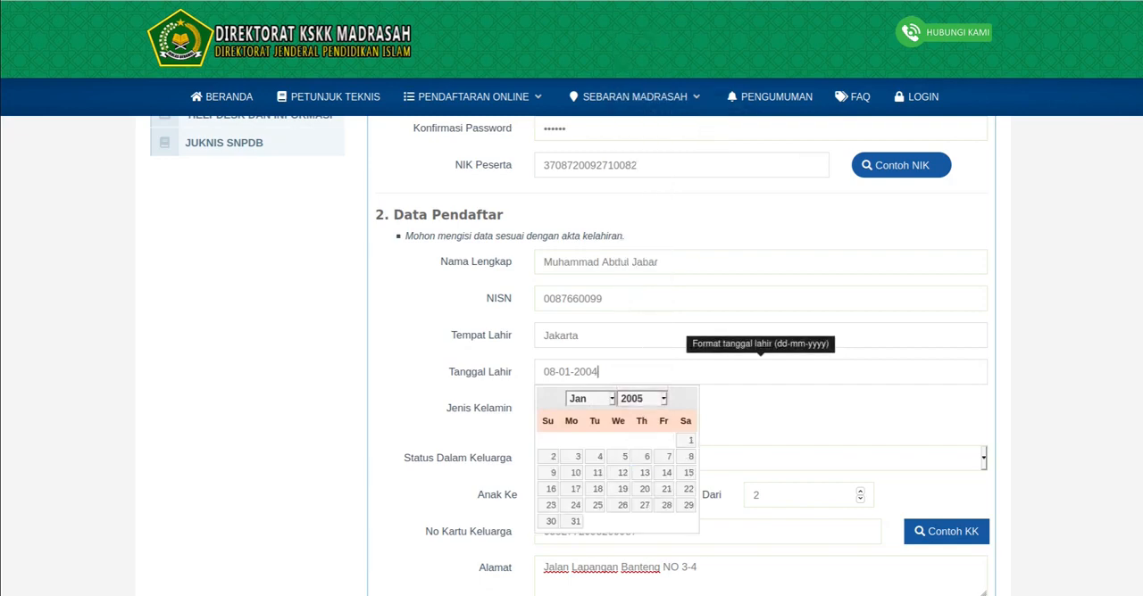
{"action": "scroll", "coordinate": [634, 137], "scroll_direction": "down", "scroll_amount": 1}
{"action": "left_click", "coordinate": [643, 386]}
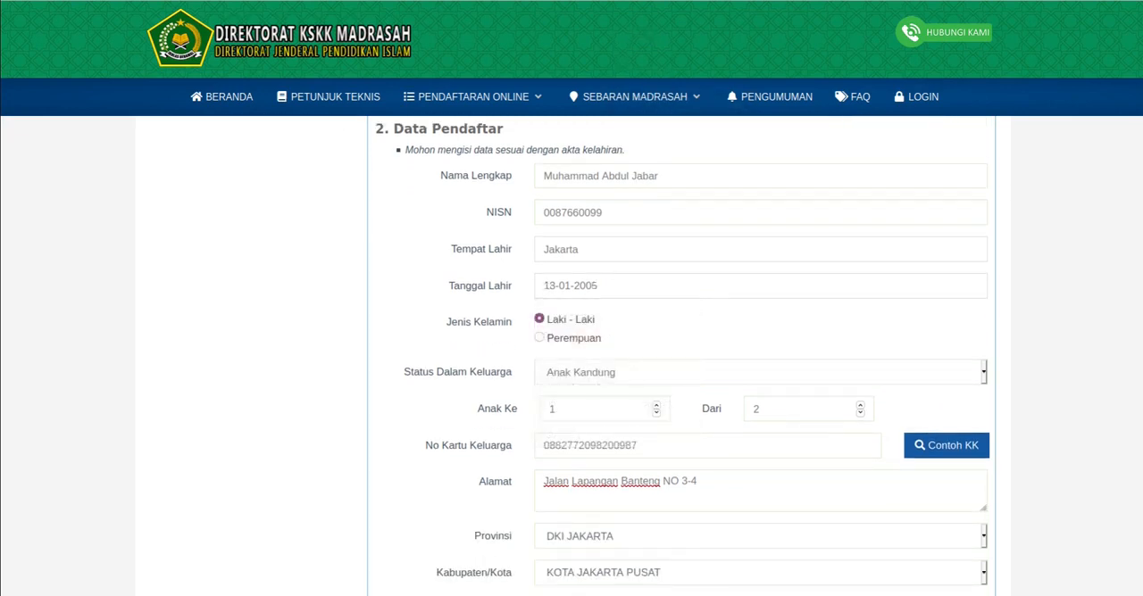
- Submit the corrected registration form and confirm that the entered data is right
{"action": "scroll", "coordinate": [644, 386], "scroll_direction": "down", "scroll_amount": 12}
{"action": "scroll", "coordinate": [679, 357], "scroll_direction": "down", "scroll_amount": 4}
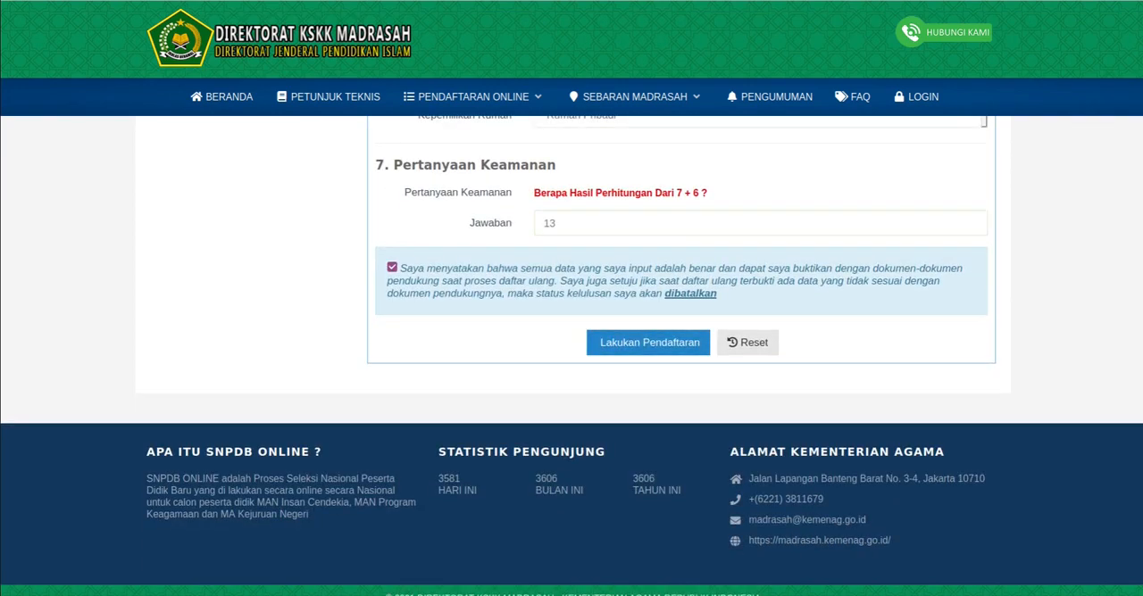
{"action": "left_click", "coordinate": [648, 342]}
{"action": "left_click", "coordinate": [584, 158]}
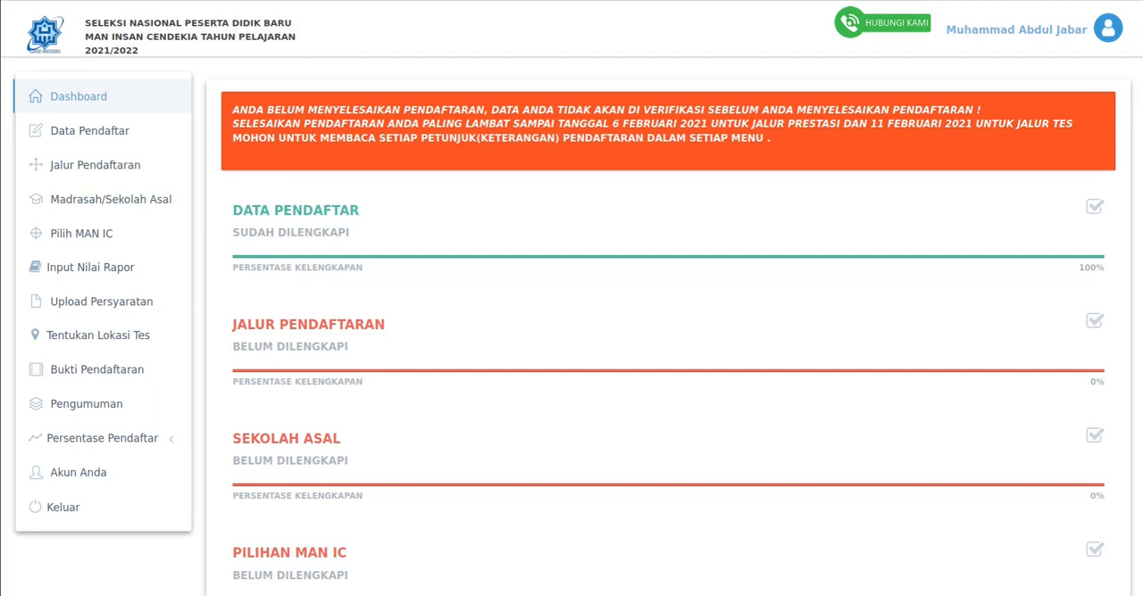
- Review the deadline notice and the completion status of each registration section on the applicant dashboard
{"action": "scroll", "coordinate": [669, 323], "scroll_direction": "down", "scroll_amount": 4}
{"action": "scroll", "coordinate": [668, 323], "scroll_direction": "up", "scroll_amount": 3}
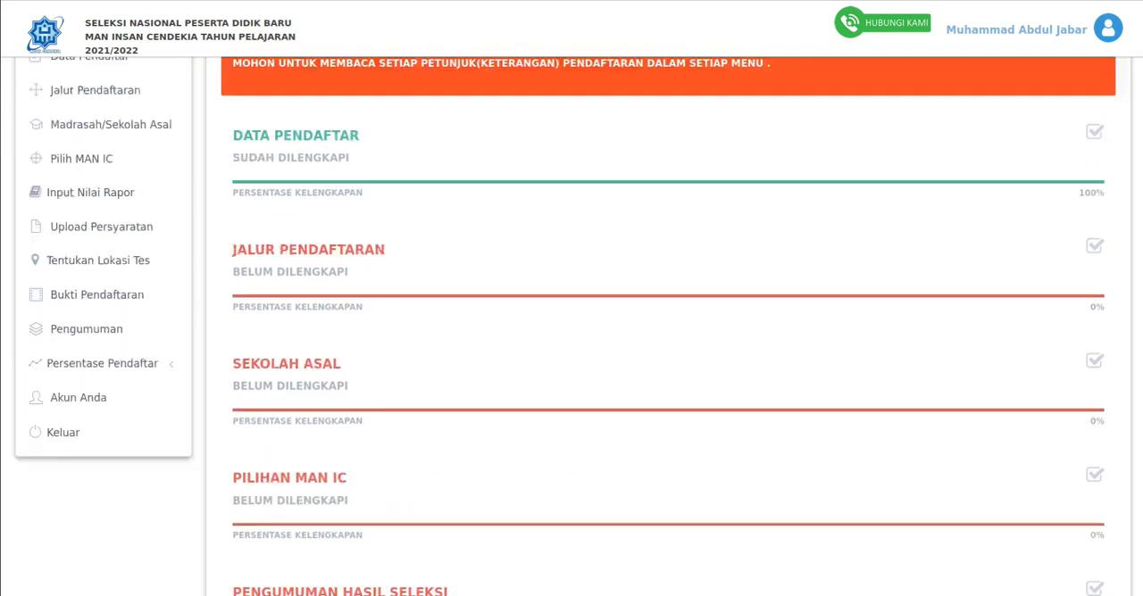
{"action": "scroll", "coordinate": [668, 323], "scroll_direction": "up", "scroll_amount": 1}
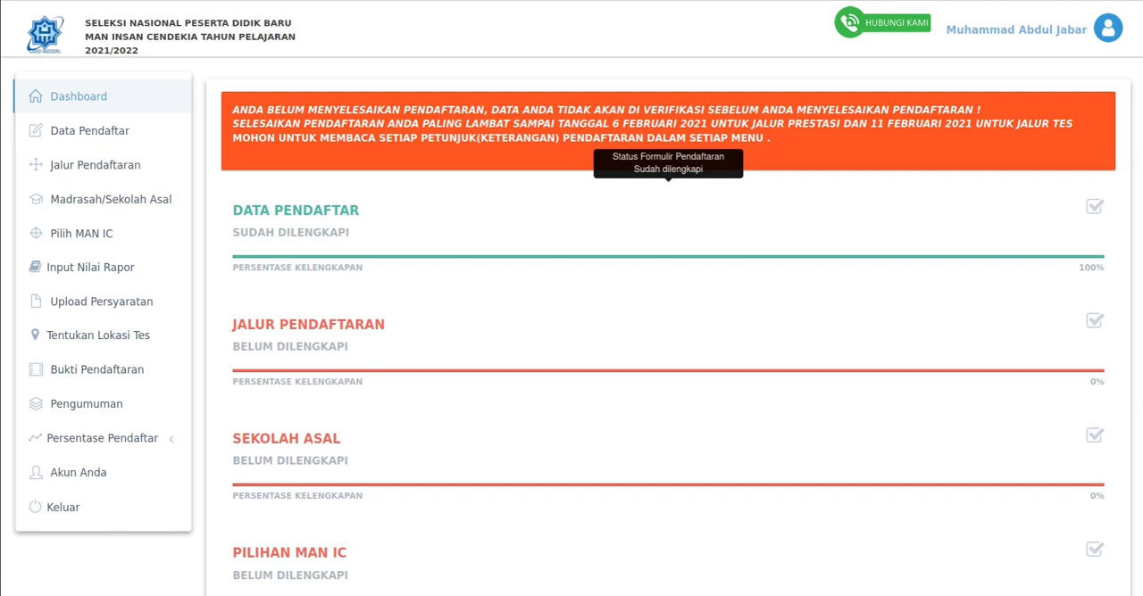
{"action": "scroll", "coordinate": [668, 234], "scroll_direction": "down", "scroll_amount": 1}
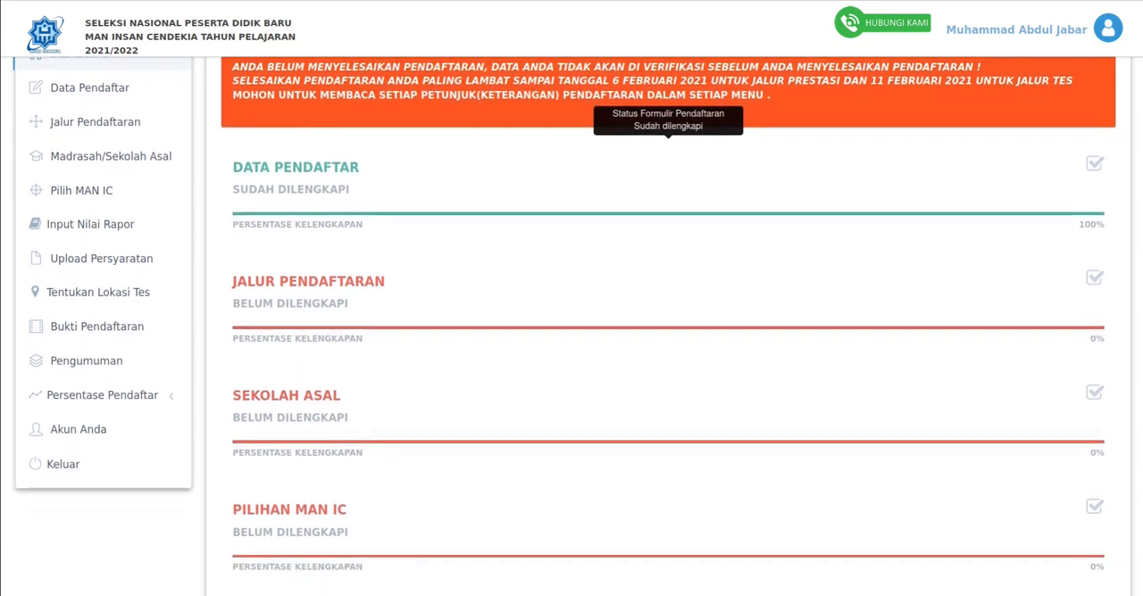
{"action": "scroll", "coordinate": [667, 234], "scroll_direction": "up", "scroll_amount": 1}
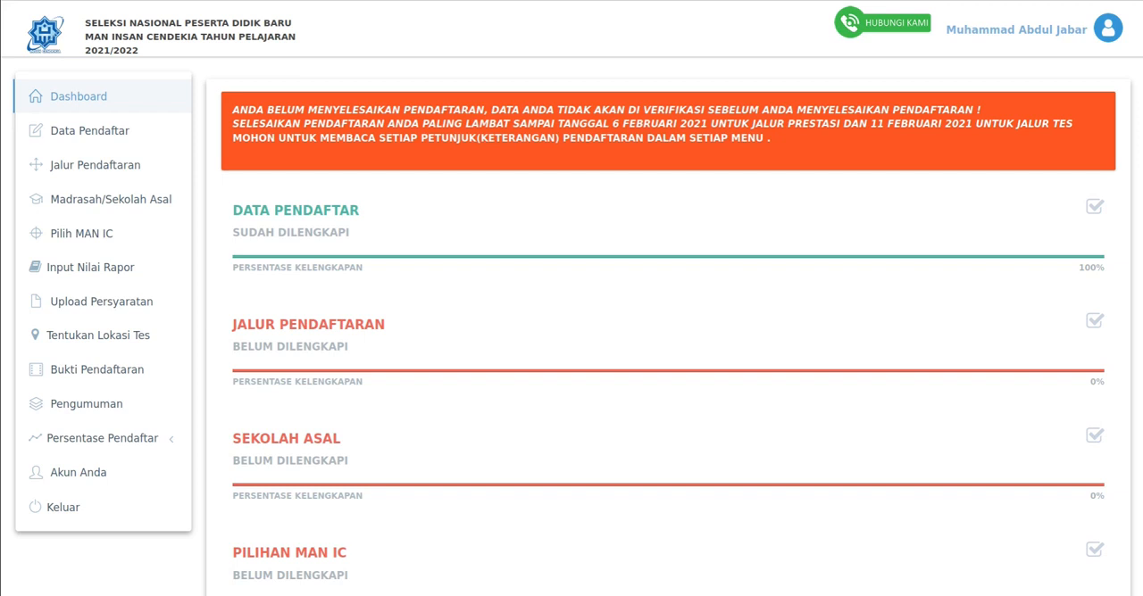
{"action": "scroll", "coordinate": [668, 188], "scroll_direction": "down", "scroll_amount": 3}
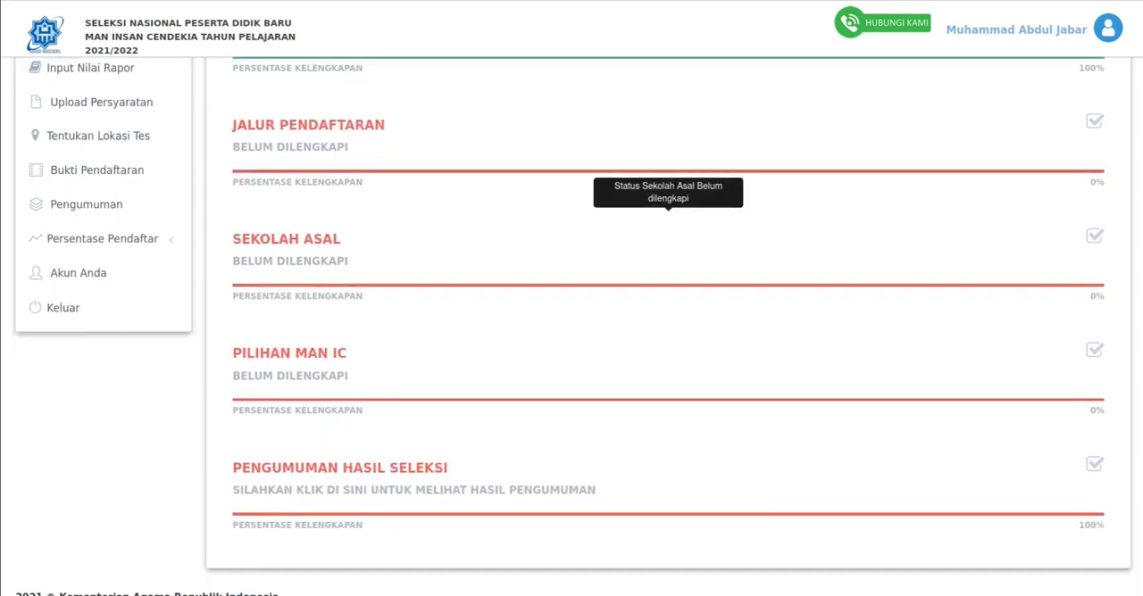
{"action": "scroll", "coordinate": [667, 187], "scroll_direction": "up", "scroll_amount": 3}
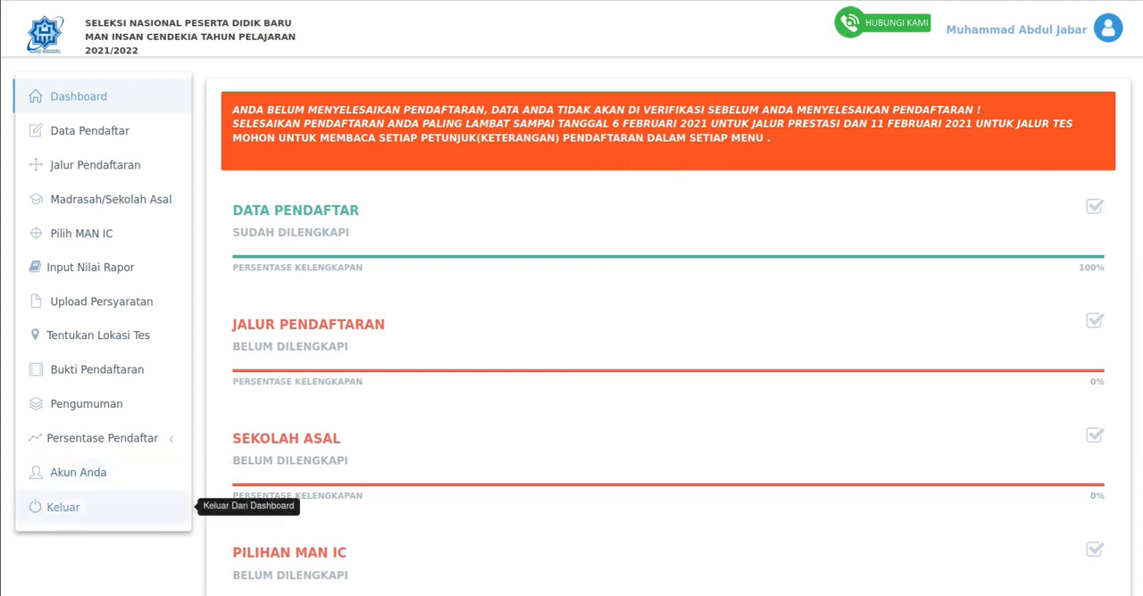
- Log out of the applicant dashboard
{"action": "left_click", "coordinate": [63, 507]}
{"action": "left_click", "coordinate": [657, 166]}
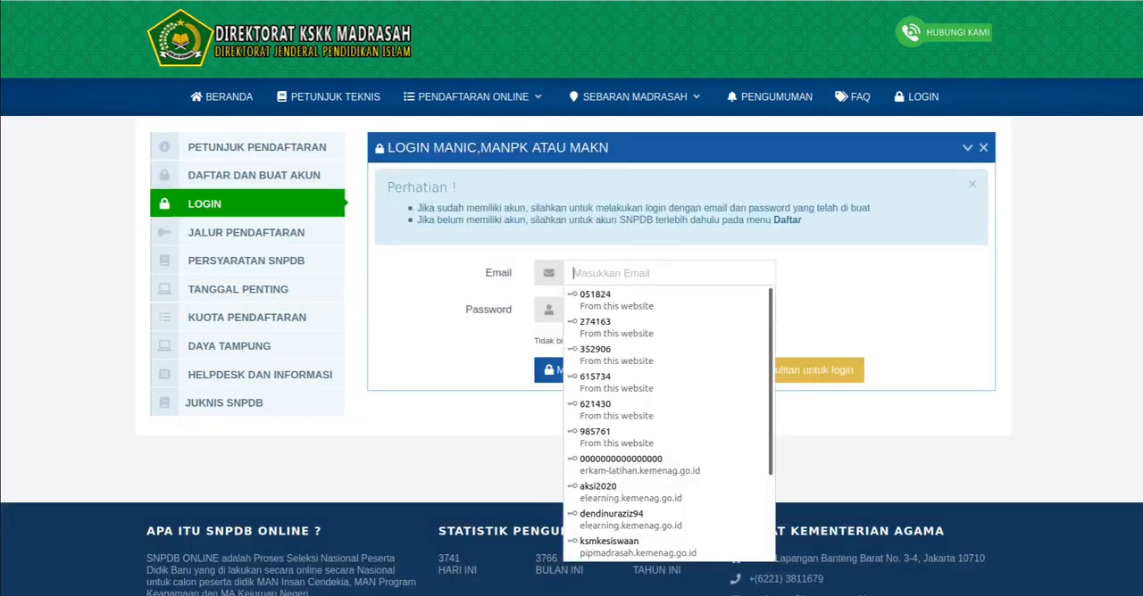
- Log in with the applicant's registered email and account password, and let the browser save the login
{"action": "left_click", "coordinate": [643, 273]}
{"action": "left_click", "coordinate": [643, 273]}
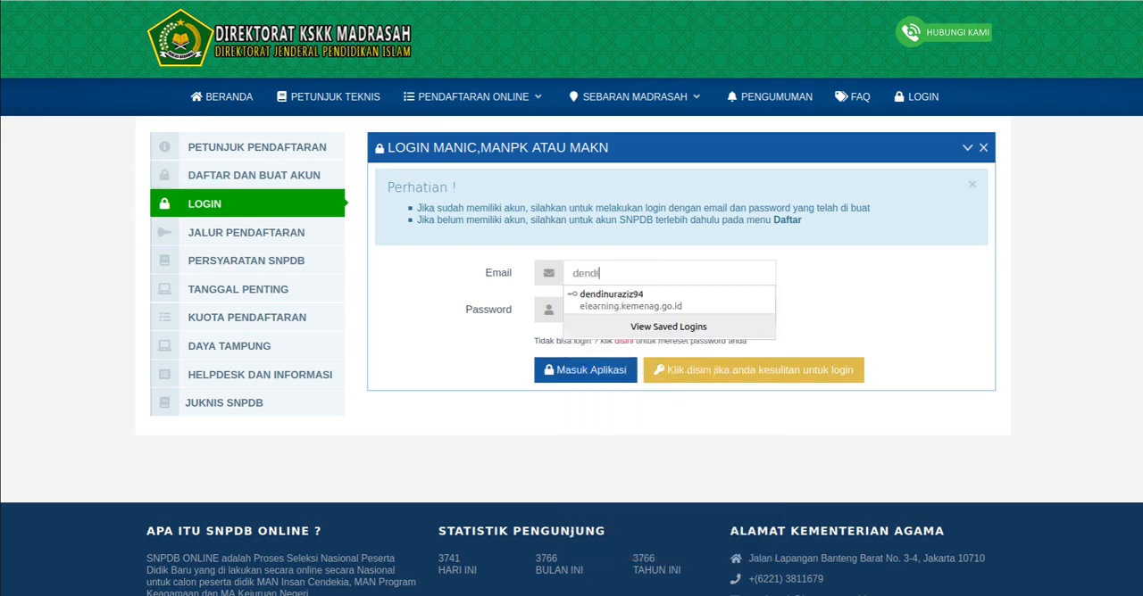
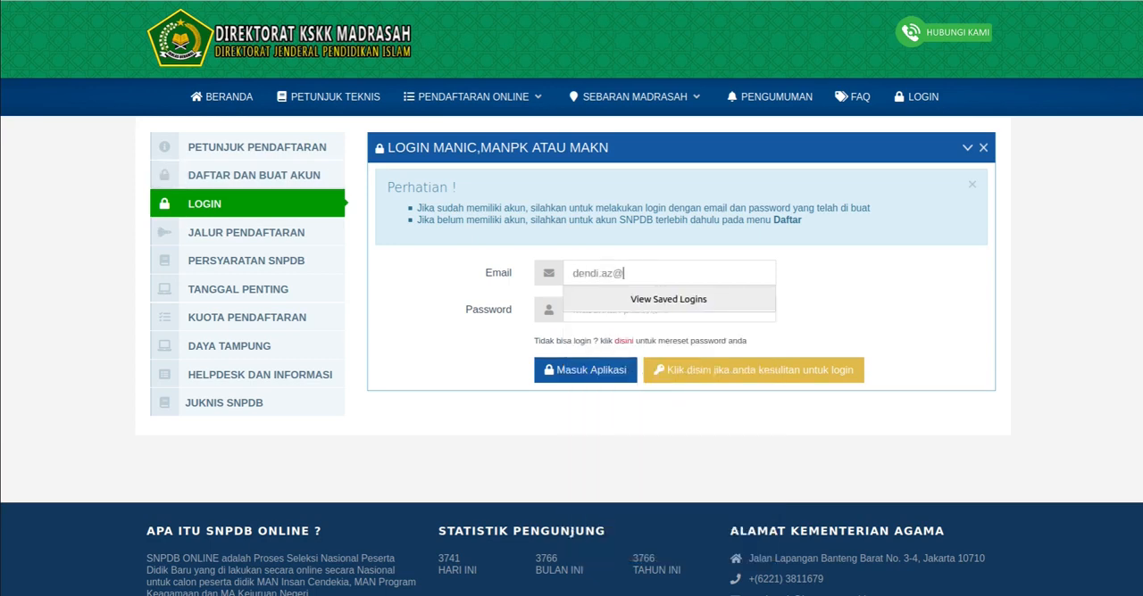
{"action": "key", "text": "Tab"}
{"action": "type", "text": "1"}
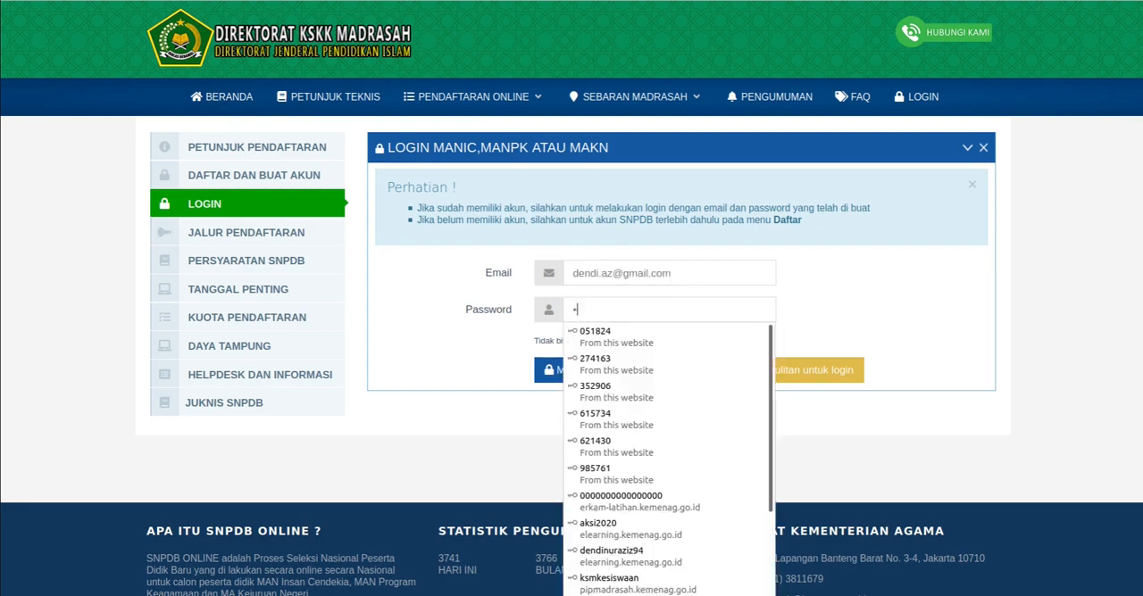
{"action": "type", "text": "•••••"}
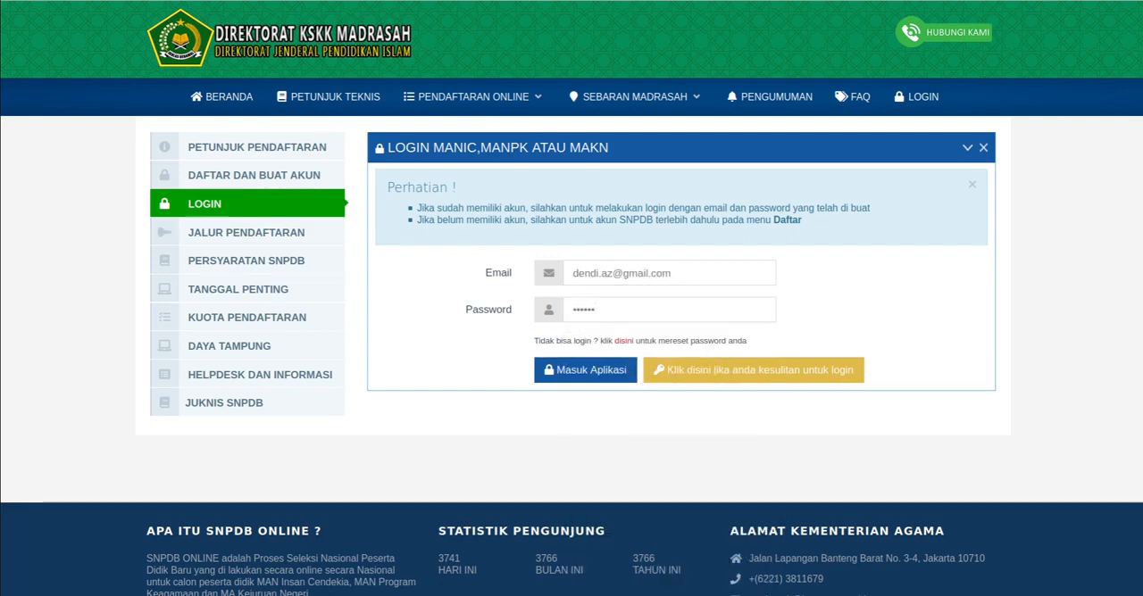
{"action": "left_click", "coordinate": [585, 370]}
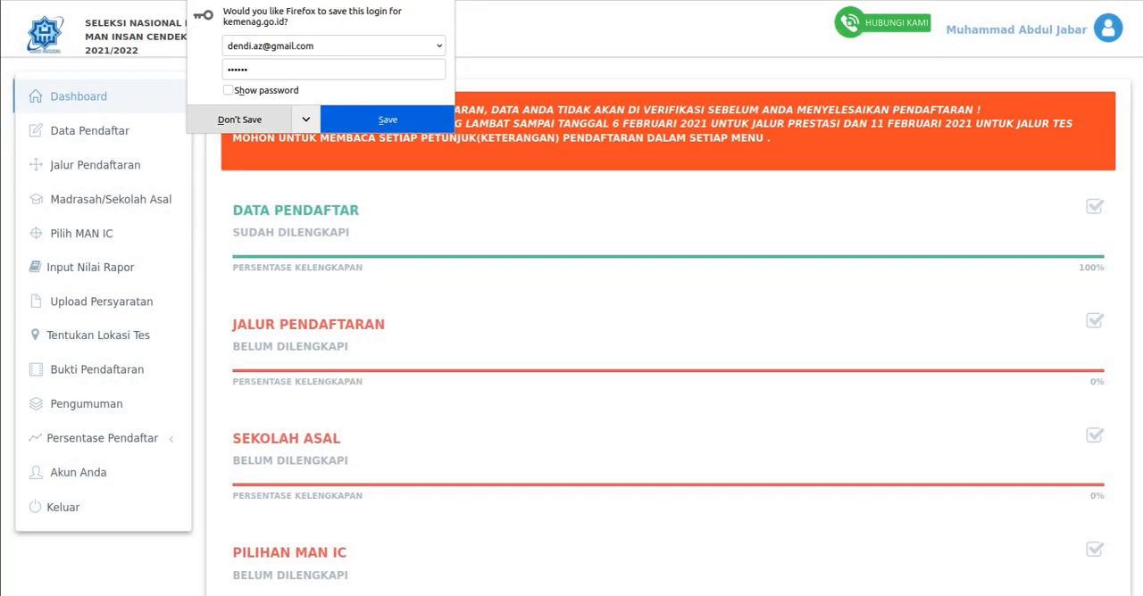
{"action": "left_click", "coordinate": [388, 119]}
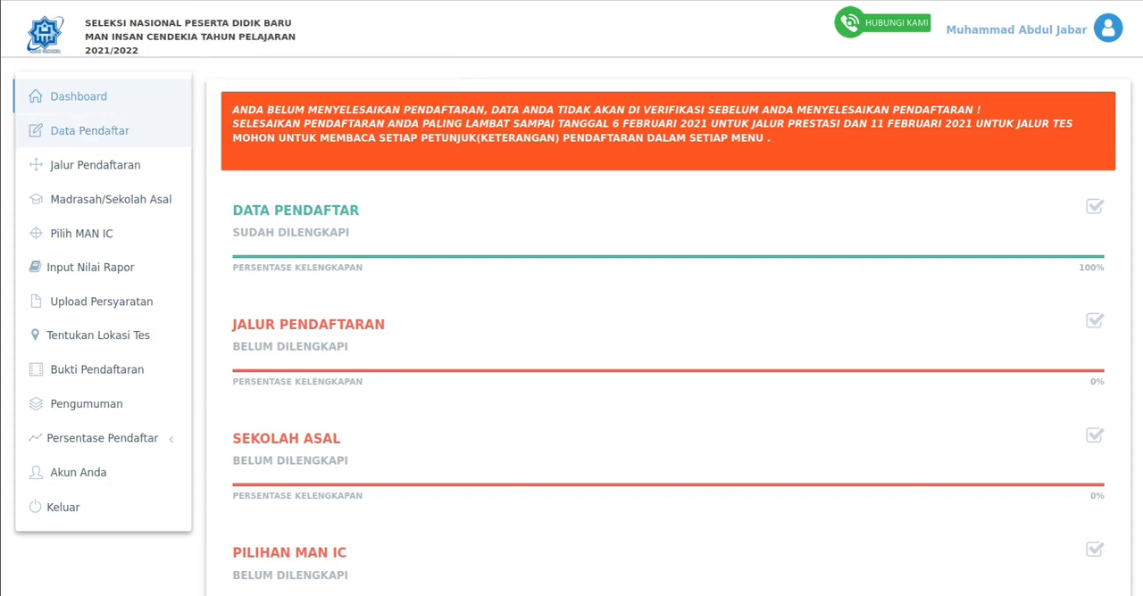
- Review the deadline notice and each section's completion status on the dashboard after logging in
{"action": "scroll", "coordinate": [668, 268], "scroll_direction": "down", "scroll_amount": 3}
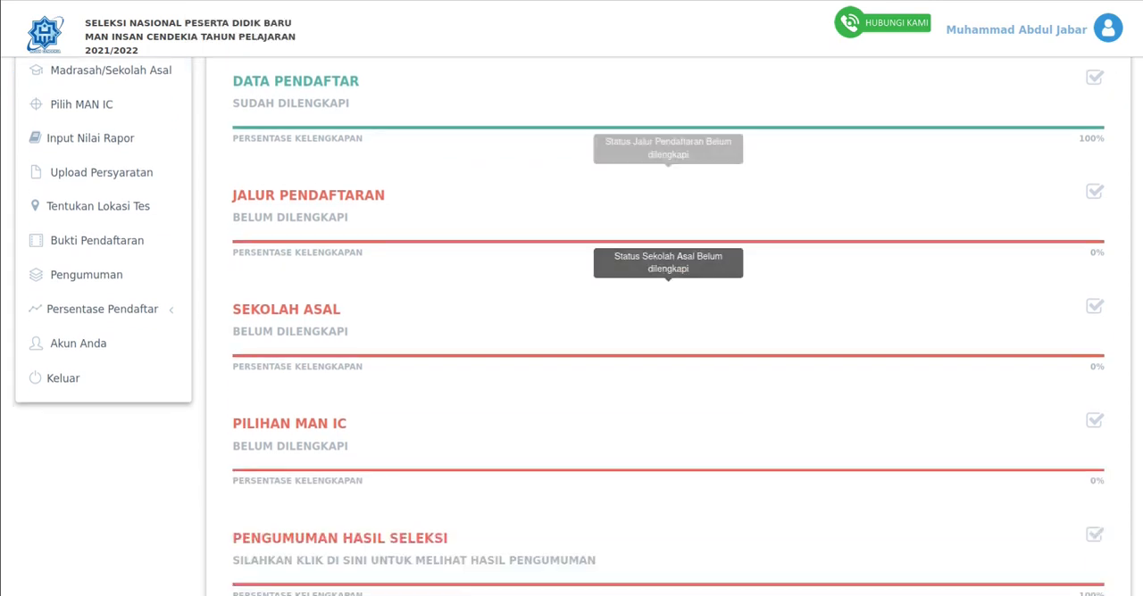
{"action": "scroll", "coordinate": [668, 312], "scroll_direction": "up", "scroll_amount": 2}
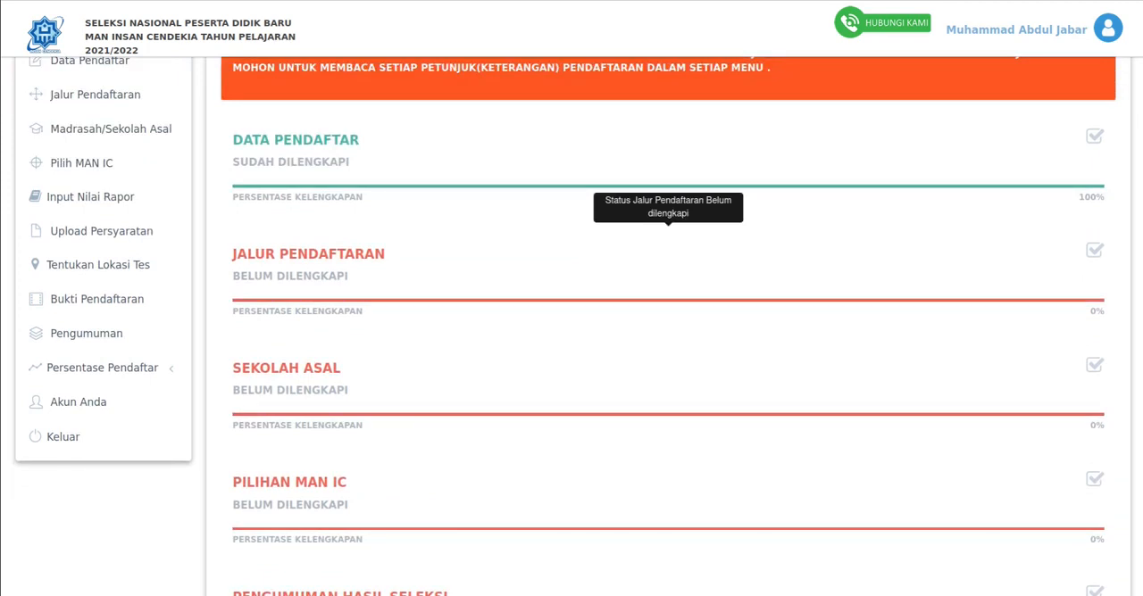
{"action": "scroll", "coordinate": [668, 313], "scroll_direction": "up", "scroll_amount": 1}
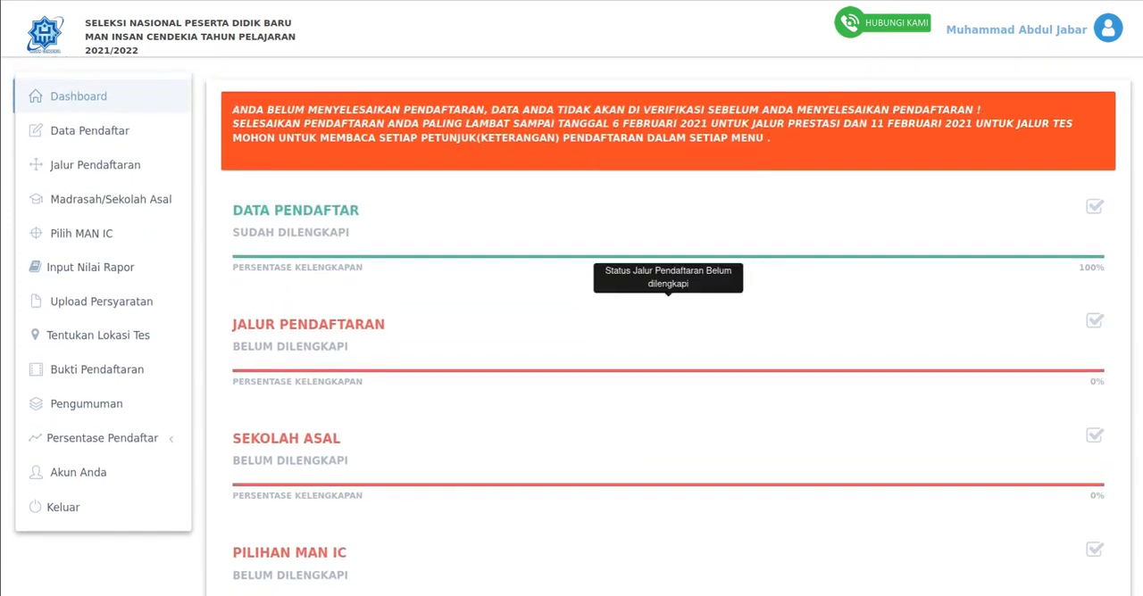
{"action": "scroll", "coordinate": [668, 312], "scroll_direction": "down", "scroll_amount": 3}
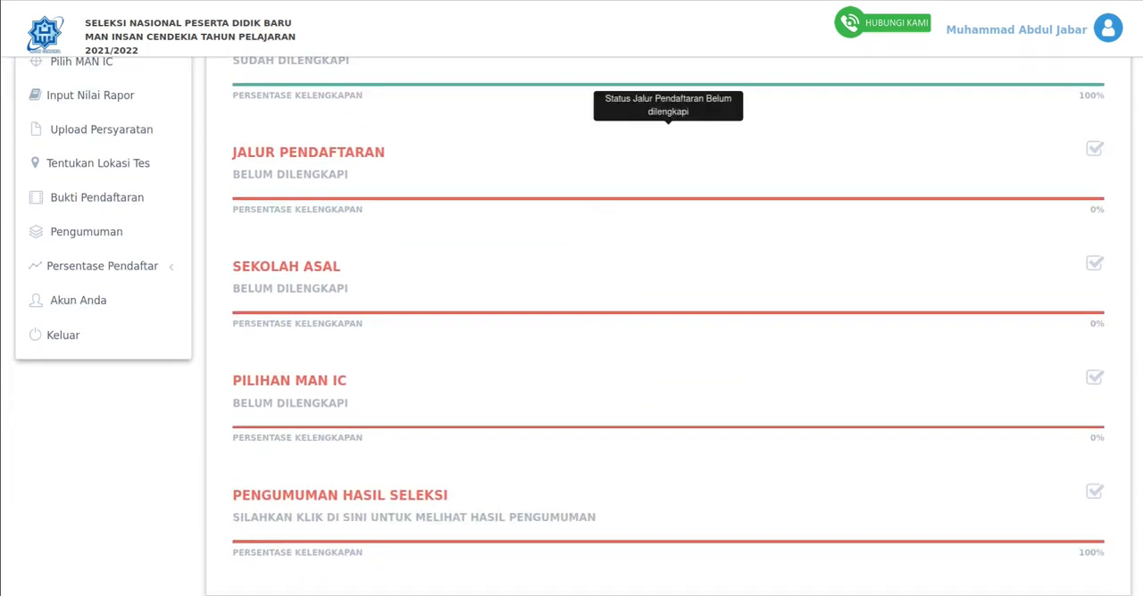
{"action": "scroll", "coordinate": [667, 313], "scroll_direction": "up", "scroll_amount": 2}
{"action": "scroll", "coordinate": [668, 313], "scroll_direction": "up", "scroll_amount": 1}
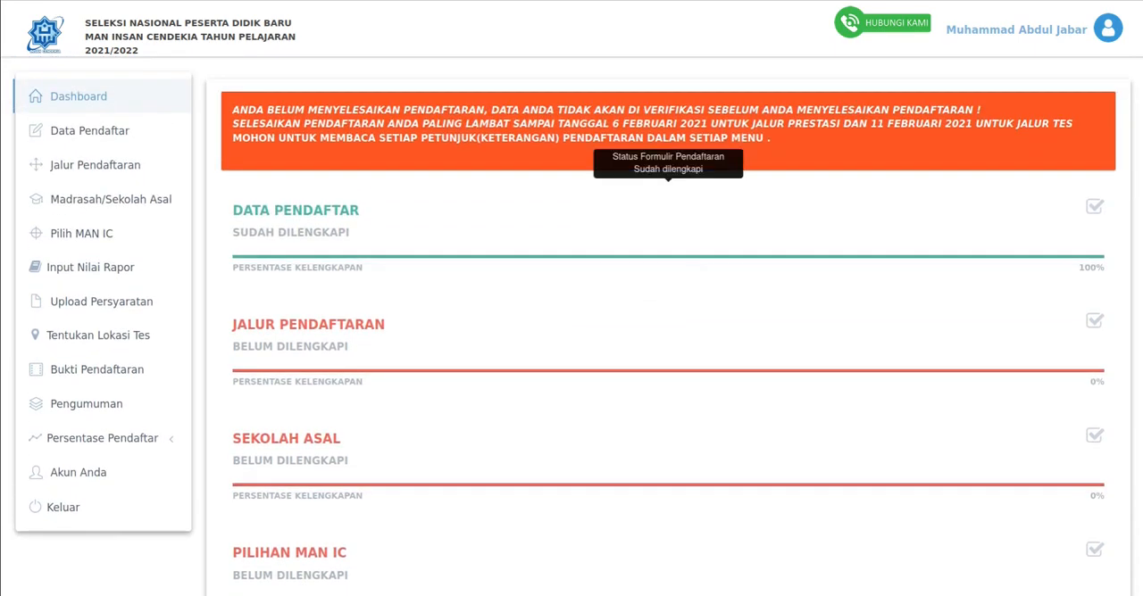
- Examine the Data Pendaftar page, including the applicant, parent, guardian and Lainnya sections
{"action": "left_click", "coordinate": [90, 131]}
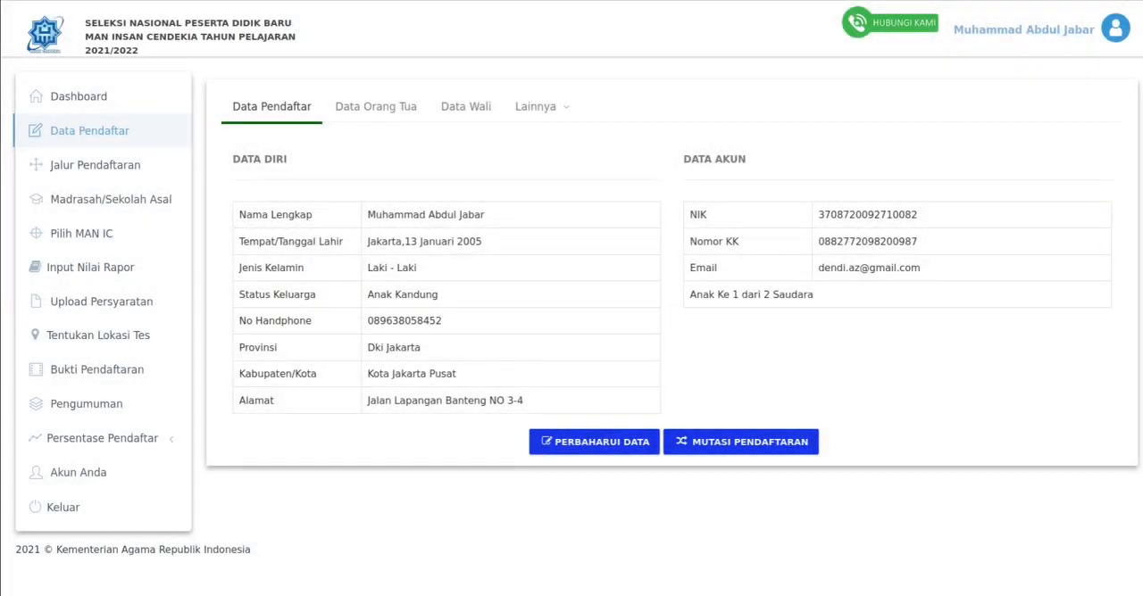
{"action": "left_click", "coordinate": [376, 107]}
{"action": "left_click", "coordinate": [272, 107]}
{"action": "left_click", "coordinate": [376, 107]}
{"action": "left_click", "coordinate": [465, 107]}
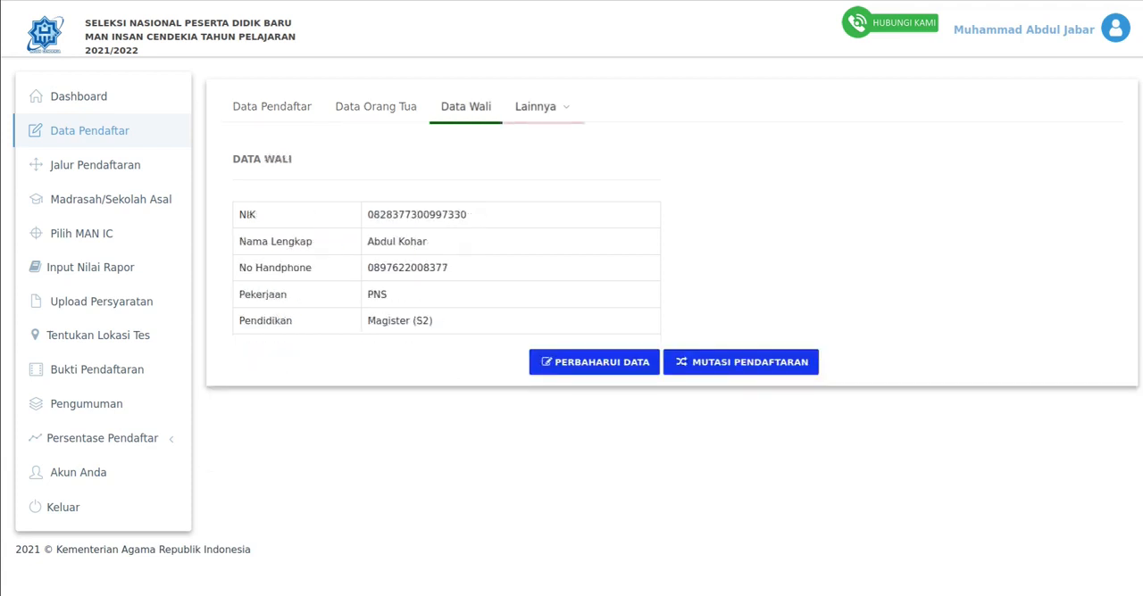
{"action": "left_click", "coordinate": [535, 107]}
{"action": "left_click", "coordinate": [592, 133]}
{"action": "left_click", "coordinate": [272, 107]}
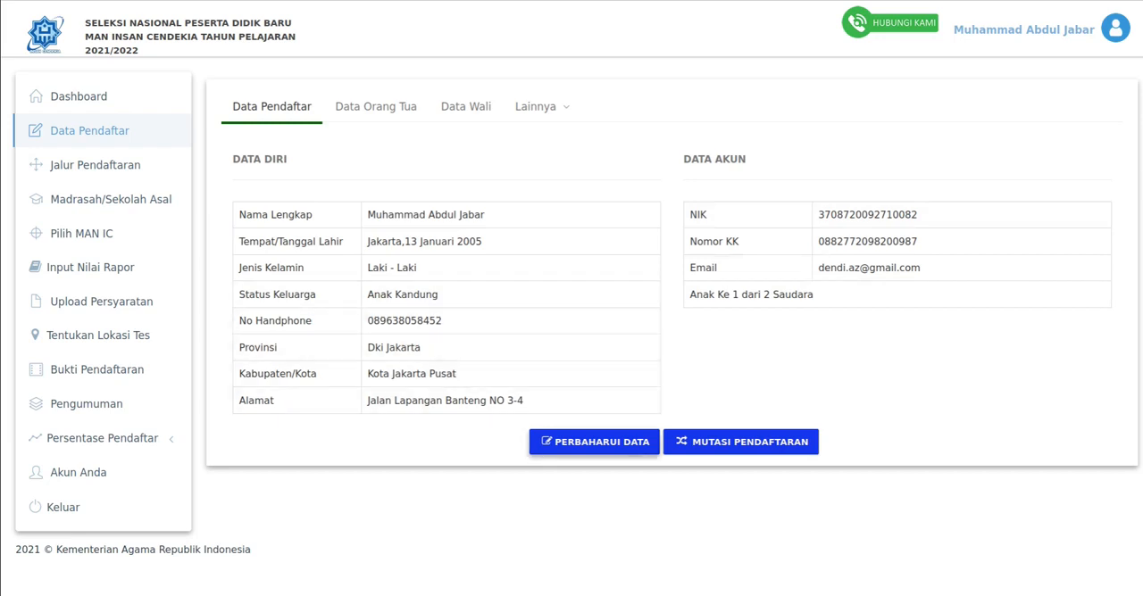
- Update the applicant data by adding the missing "b" to the last name in Nama Lengkap, accept the truth declaration and save
{"action": "left_click", "coordinate": [594, 442]}
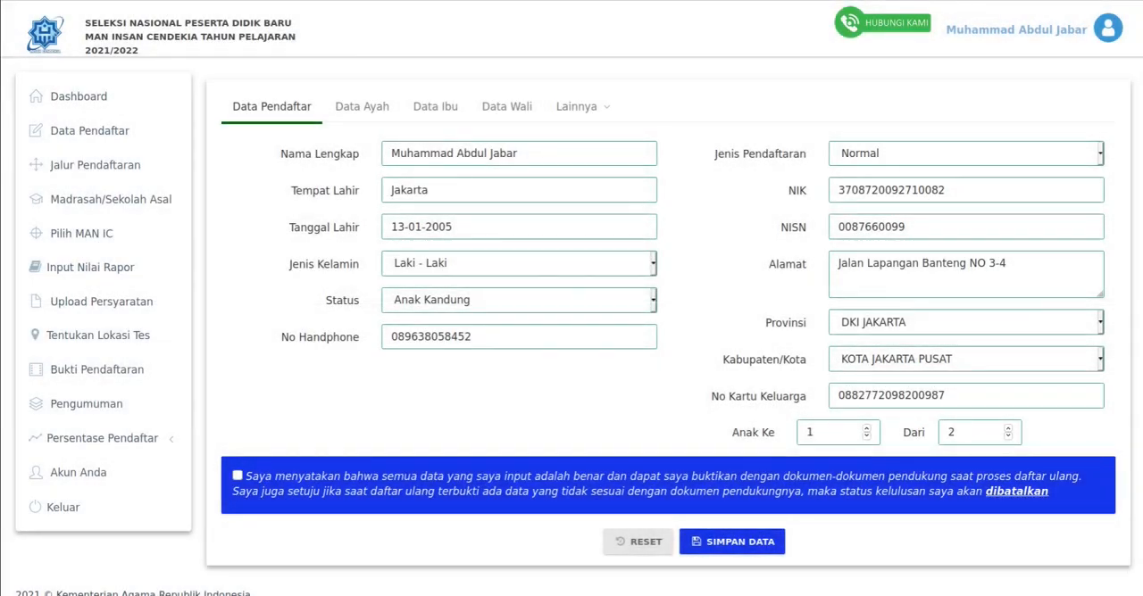
{"action": "left_click", "coordinate": [518, 154]}
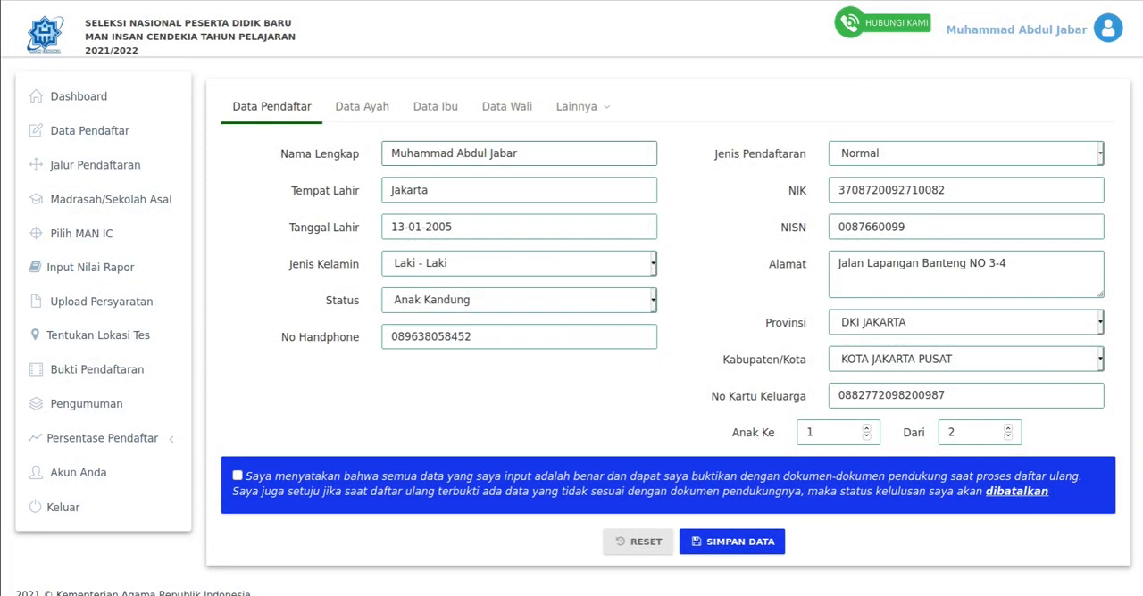
{"action": "left_click", "coordinate": [507, 153]}
{"action": "type", "text": "b"}
{"action": "scroll", "coordinate": [668, 322], "scroll_direction": "down", "scroll_amount": 1}
{"action": "left_click", "coordinate": [237, 470]}
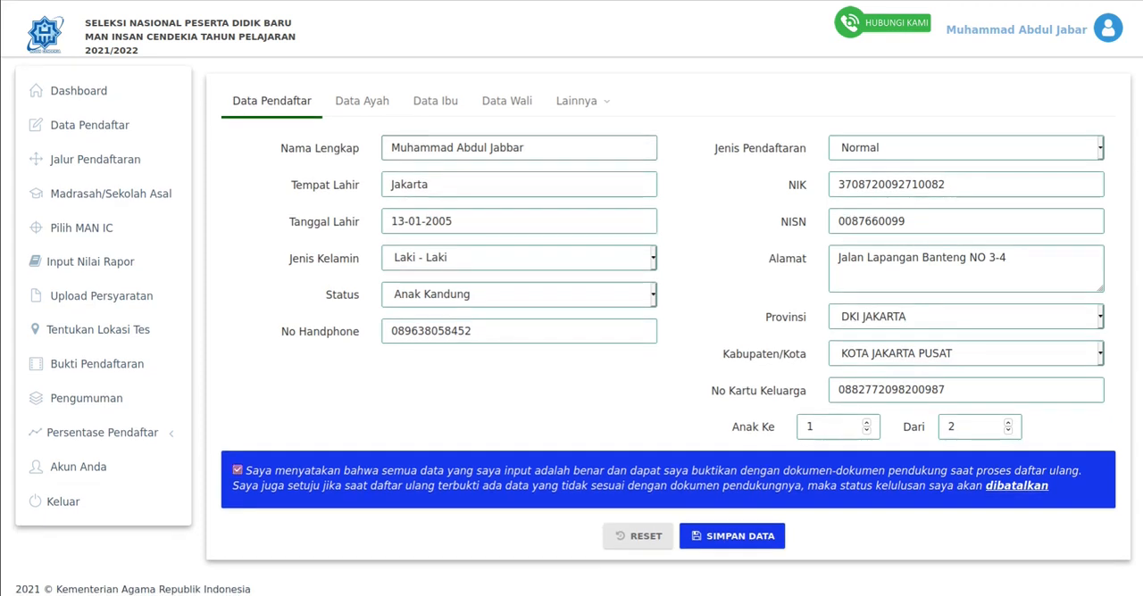
{"action": "left_click", "coordinate": [732, 536]}
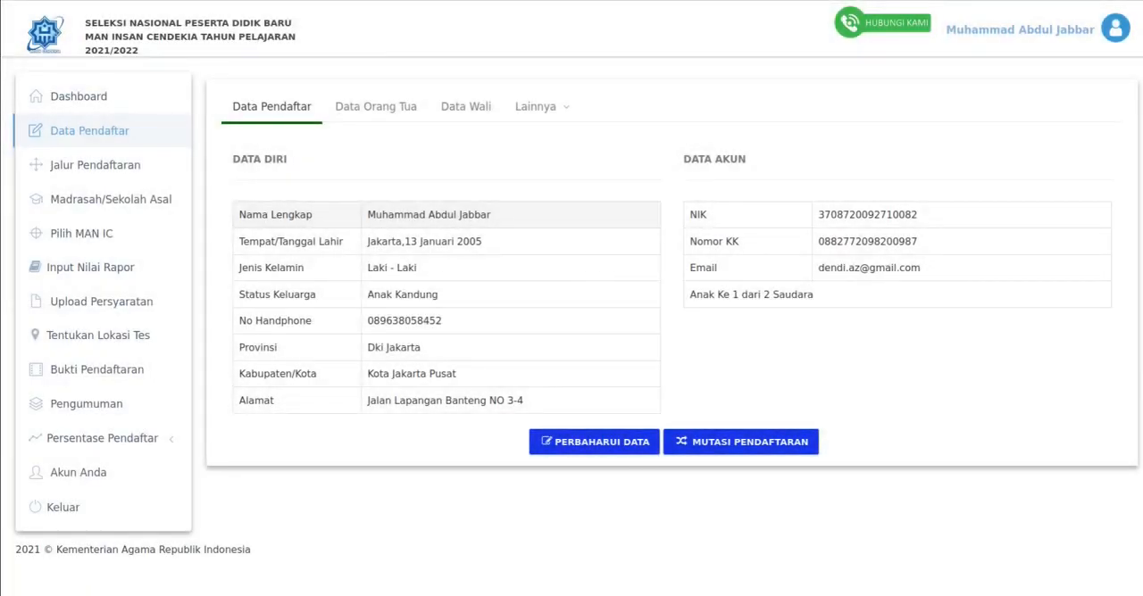
- Check the corrected Nama Lengkap in the saved applicant data and look over the parent and guardian data
{"action": "double_click", "coordinate": [476, 215]}
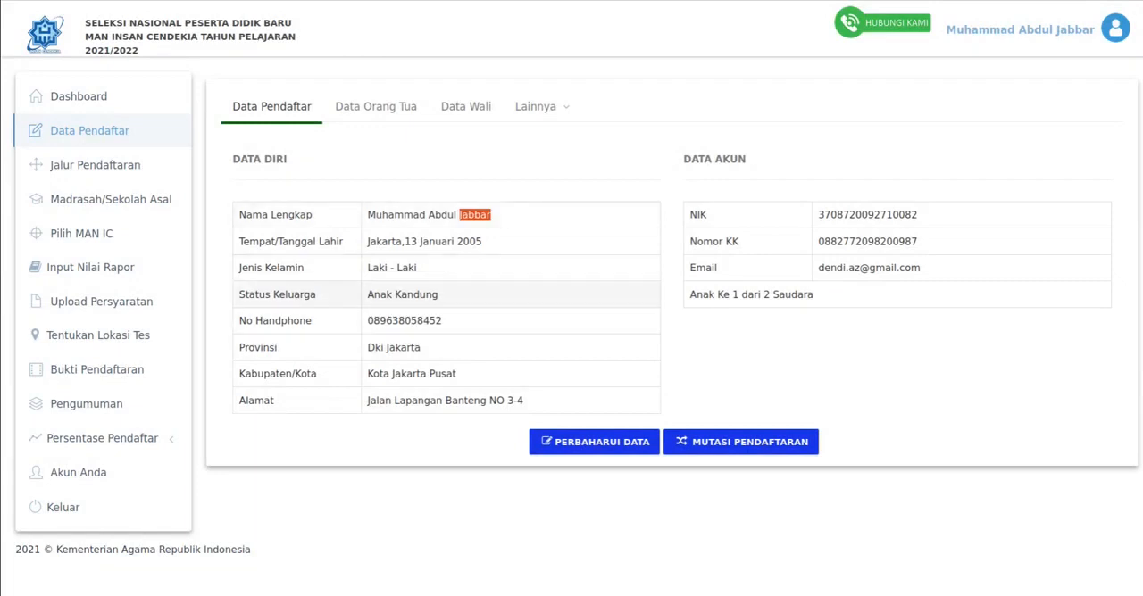
{"action": "left_click", "coordinate": [376, 107]}
{"action": "left_click", "coordinate": [465, 108]}
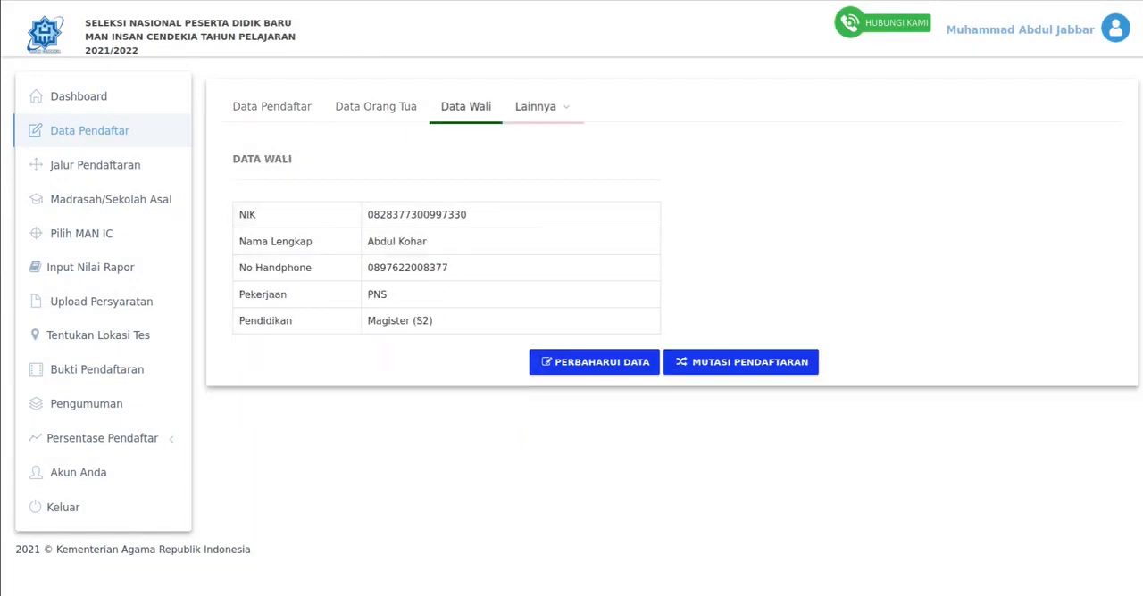
{"action": "left_click", "coordinate": [272, 107]}
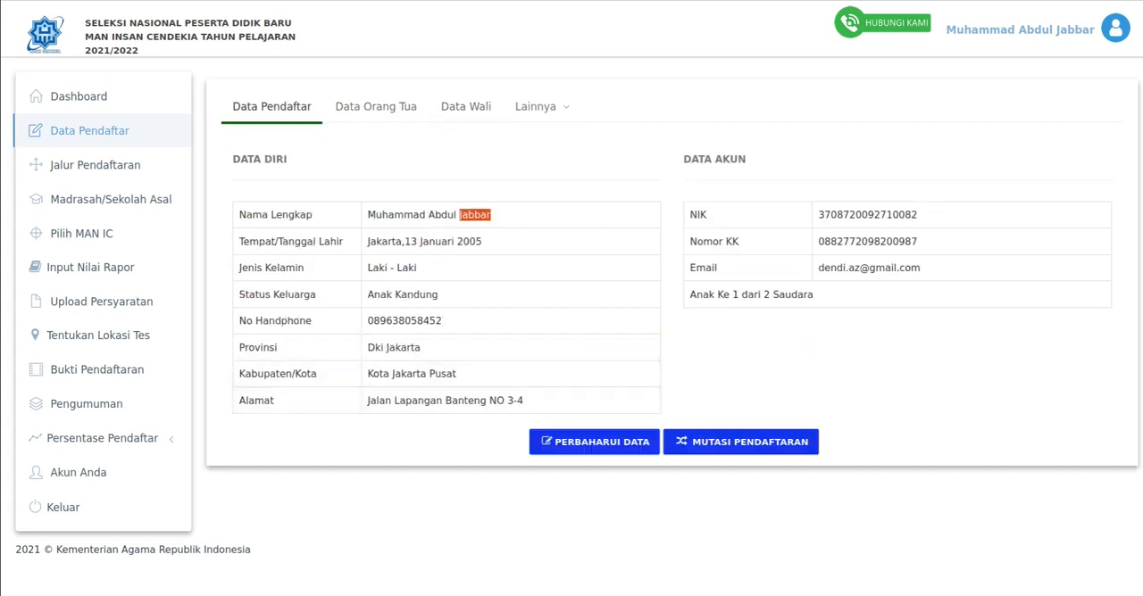
- Examine the Mutasi Pendaftaran notice and its Mutasi Ke options, leaving the dialog without saving a transfer
{"action": "left_click", "coordinate": [741, 370]}
{"action": "left_click", "coordinate": [740, 442]}
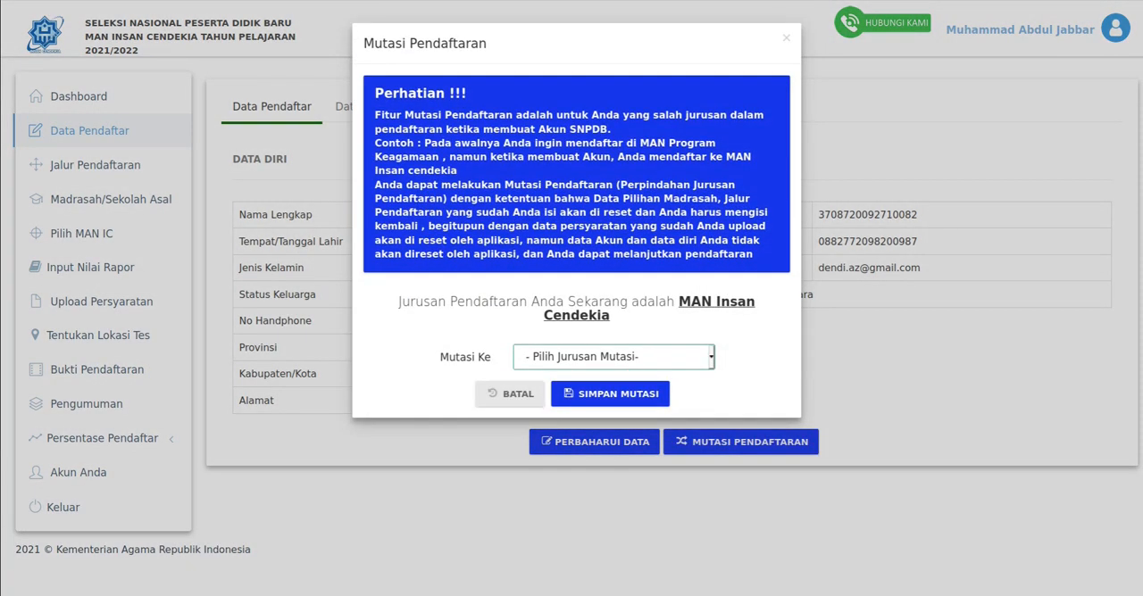
{"action": "left_click", "coordinate": [613, 357]}
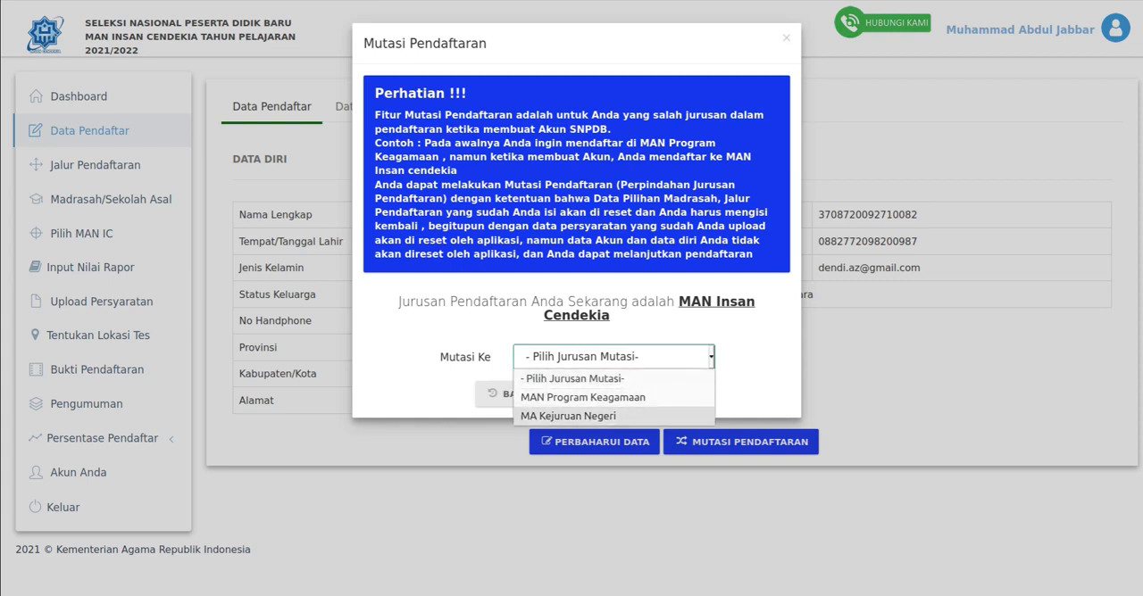
{"action": "key", "text": "Escape"}
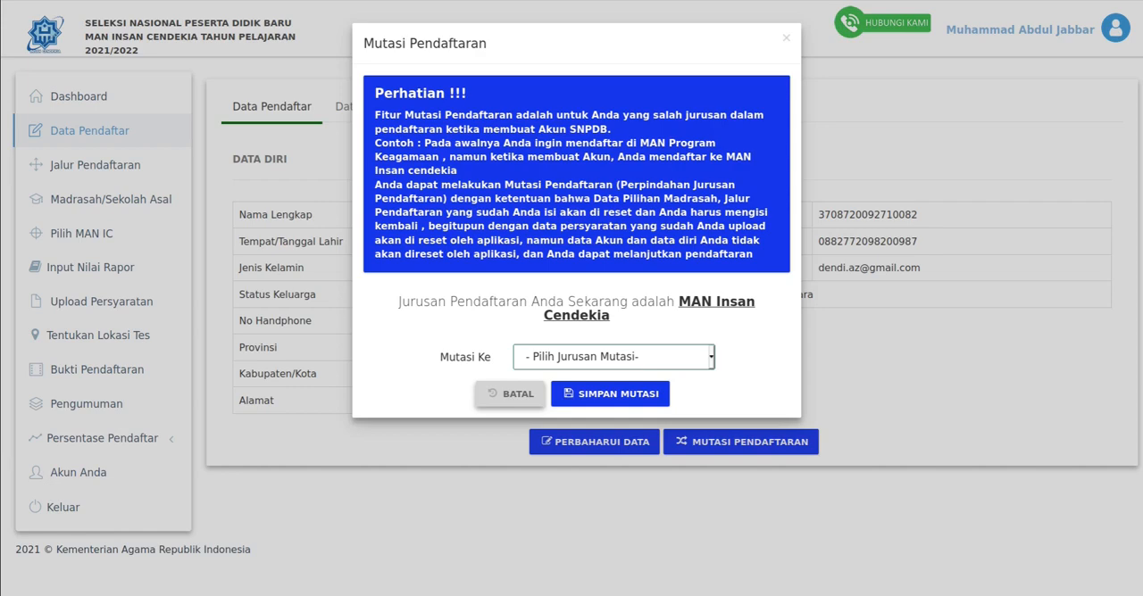
{"action": "left_click", "coordinate": [510, 393]}
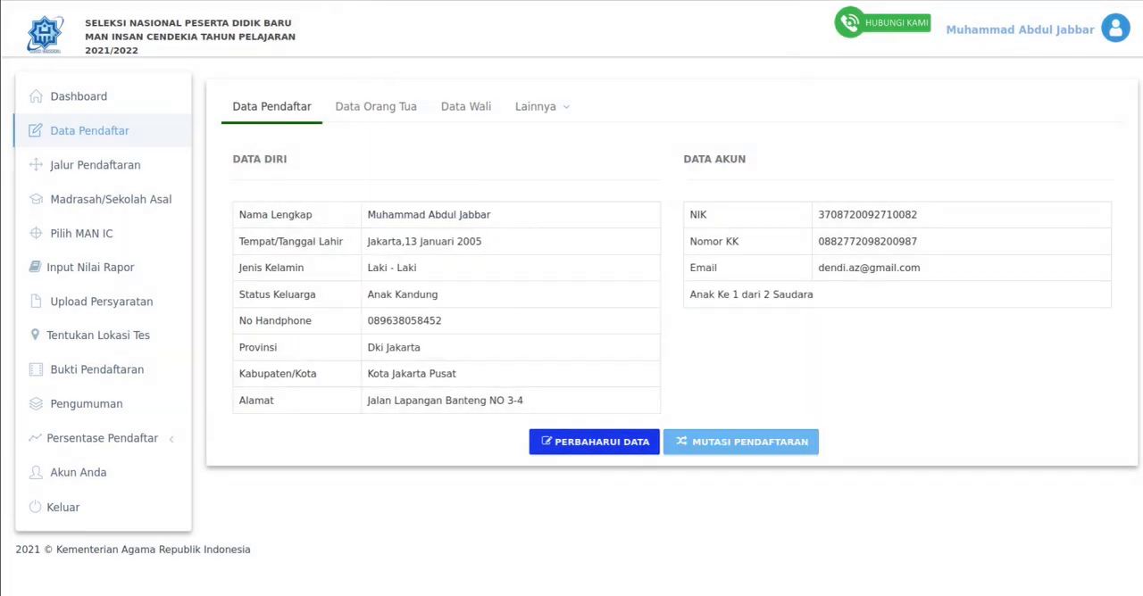
{"action": "left_click", "coordinate": [740, 442]}
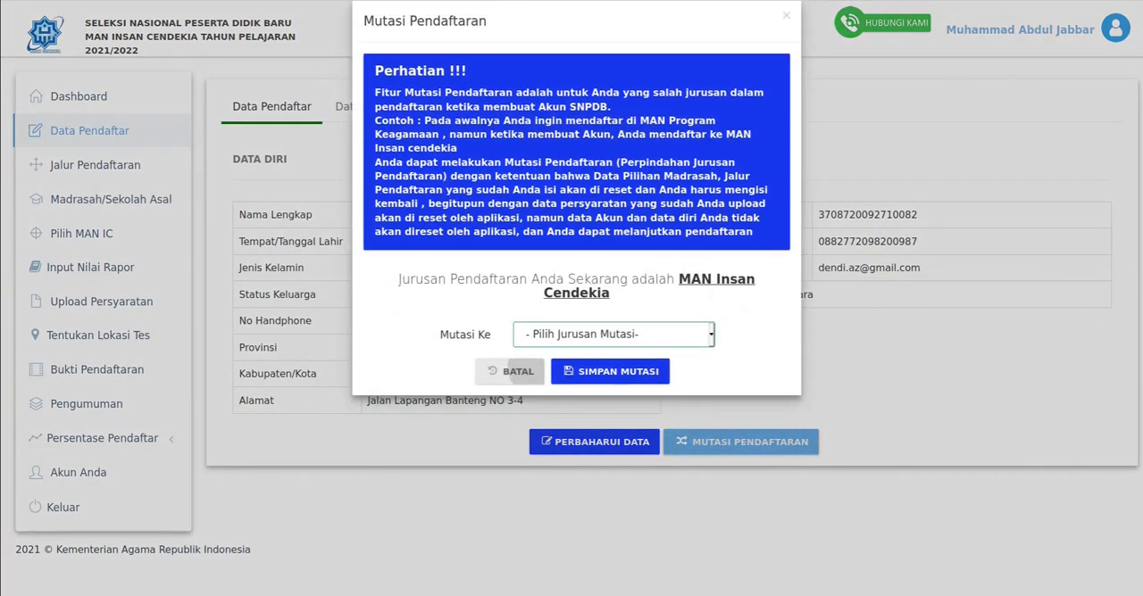
{"action": "left_click", "coordinate": [509, 394]}
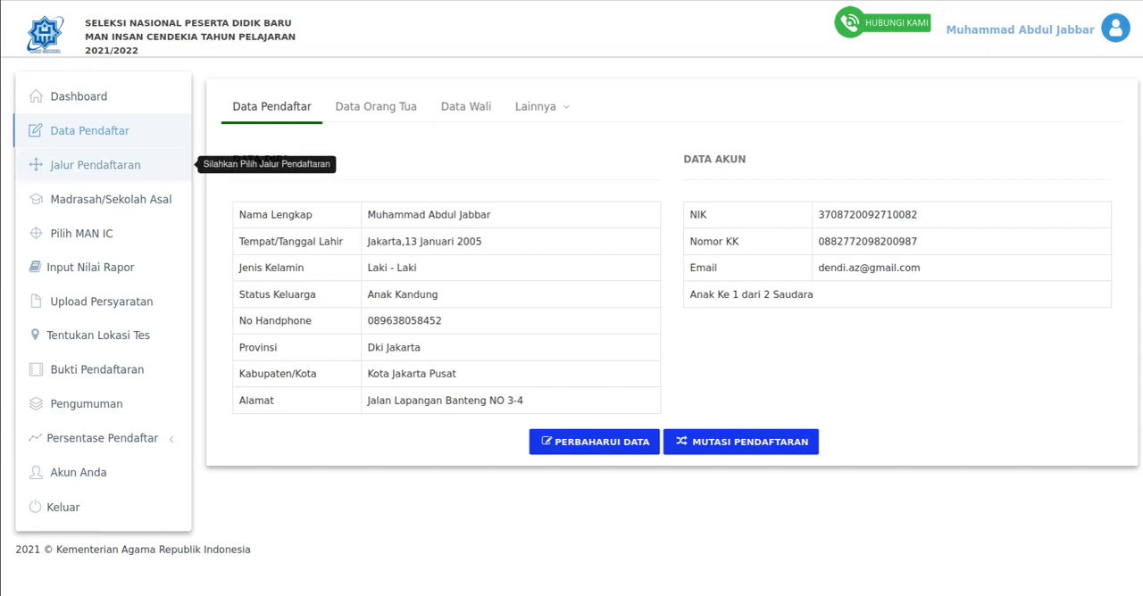
- Open the Jalur Pendaftaran page and choose Jalur Tes as the registration path
{"action": "left_click", "coordinate": [96, 165]}
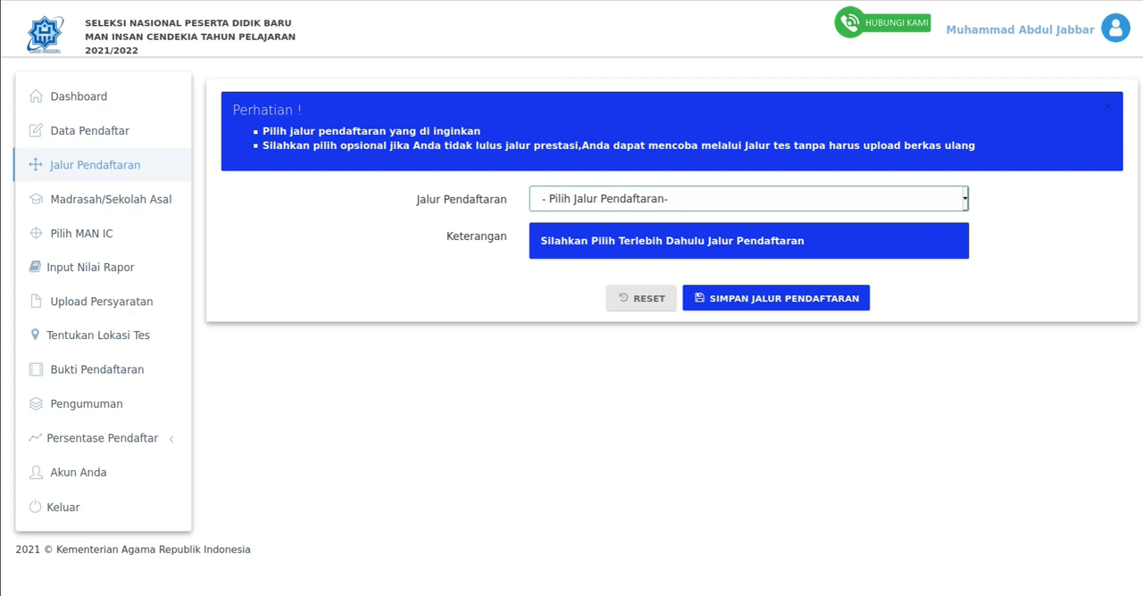
{"action": "left_click", "coordinate": [748, 199]}
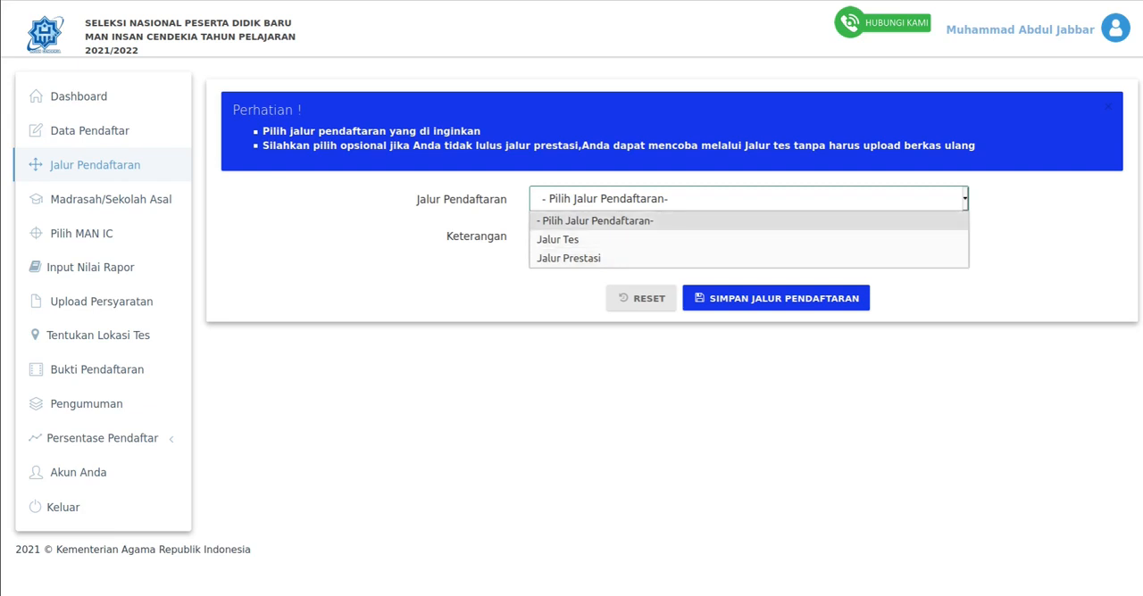
{"action": "left_click", "coordinate": [748, 199]}
{"action": "left_click", "coordinate": [748, 199]}
{"action": "left_click", "coordinate": [748, 241]}
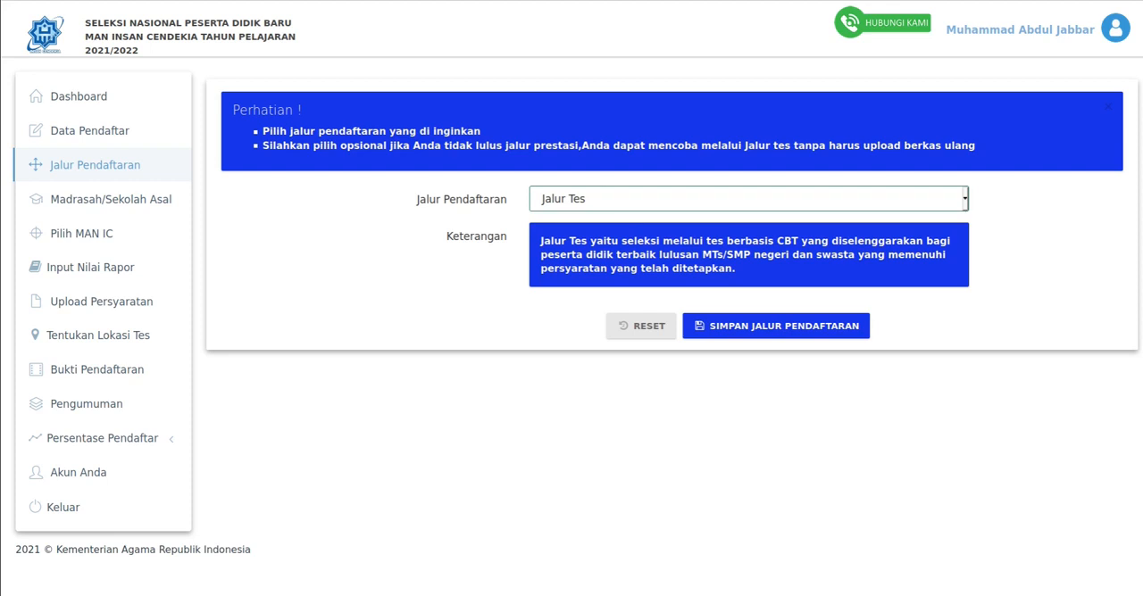
- Switch the registration path to Jalur Prestasi, read its Keterangan and try both Perpindahan Jalur Pendaftaran answers
{"action": "left_click", "coordinate": [748, 199]}
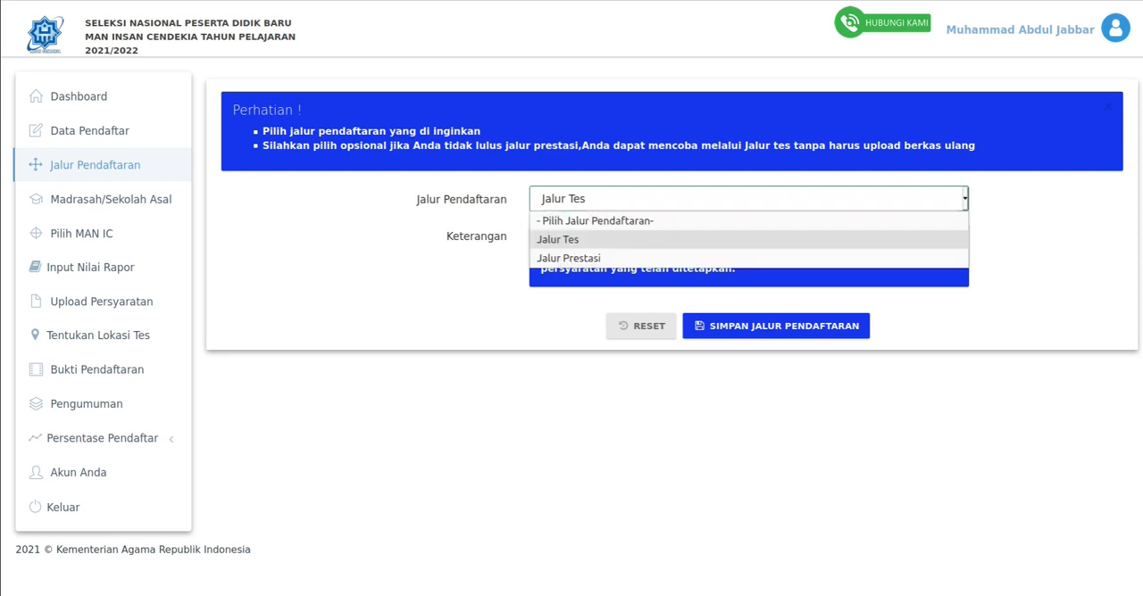
{"action": "key", "text": "Down"}
{"action": "key", "text": "Return"}
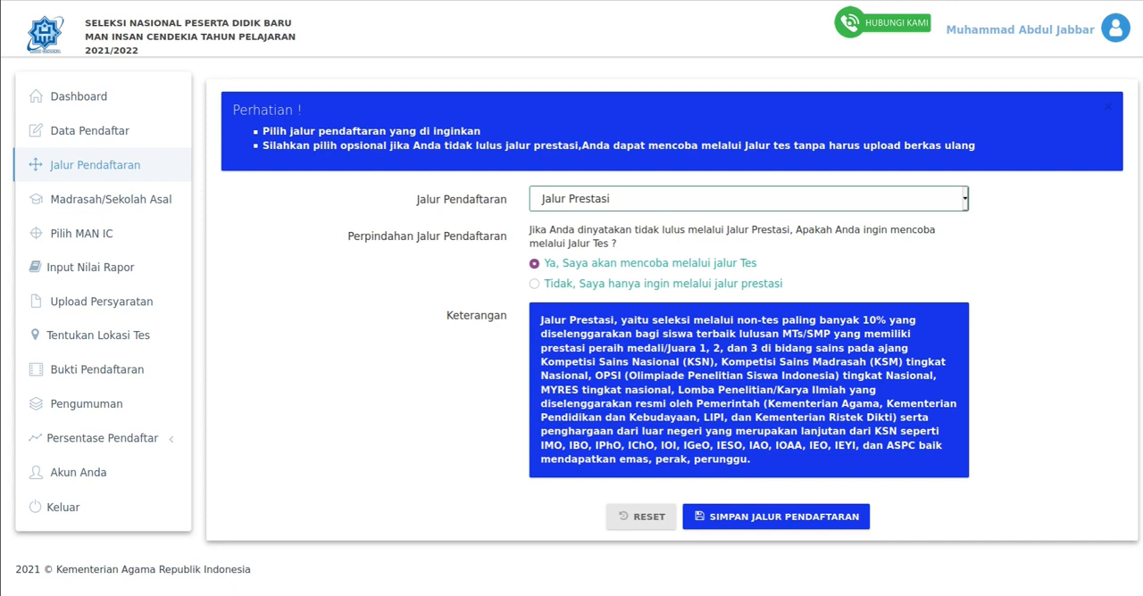
{"action": "left_click_drag", "start_coordinate": [752, 461], "coordinate": [540, 319]}
{"action": "left_click", "coordinate": [540, 320]}
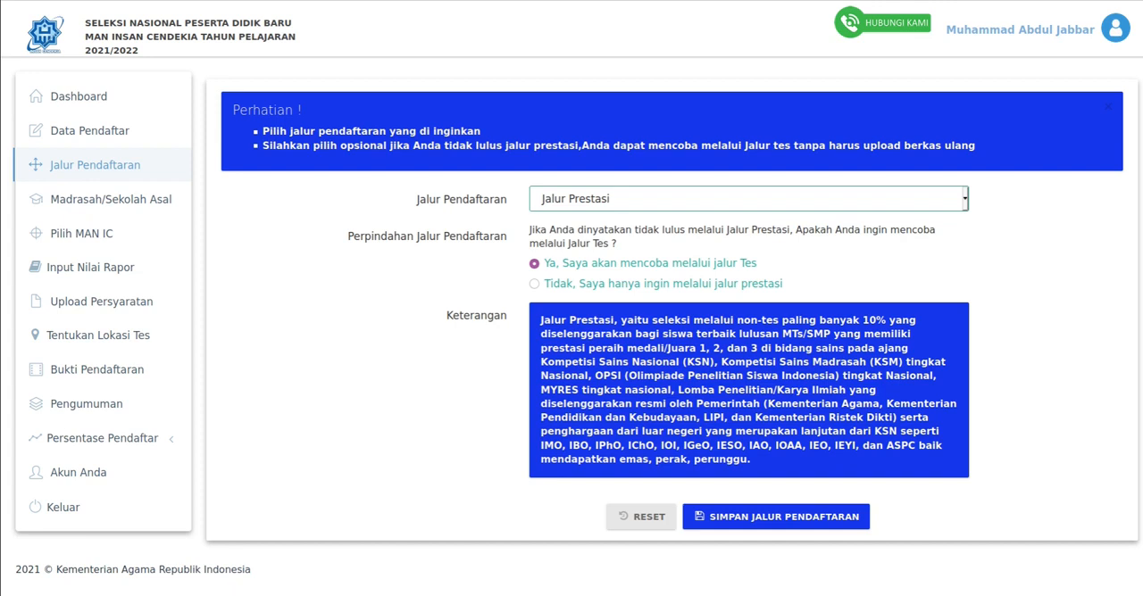
{"action": "left_click", "coordinate": [534, 284]}
{"action": "left_click", "coordinate": [534, 263]}
- Set the registration path back to Jalur Tes
{"action": "left_click", "coordinate": [748, 199]}
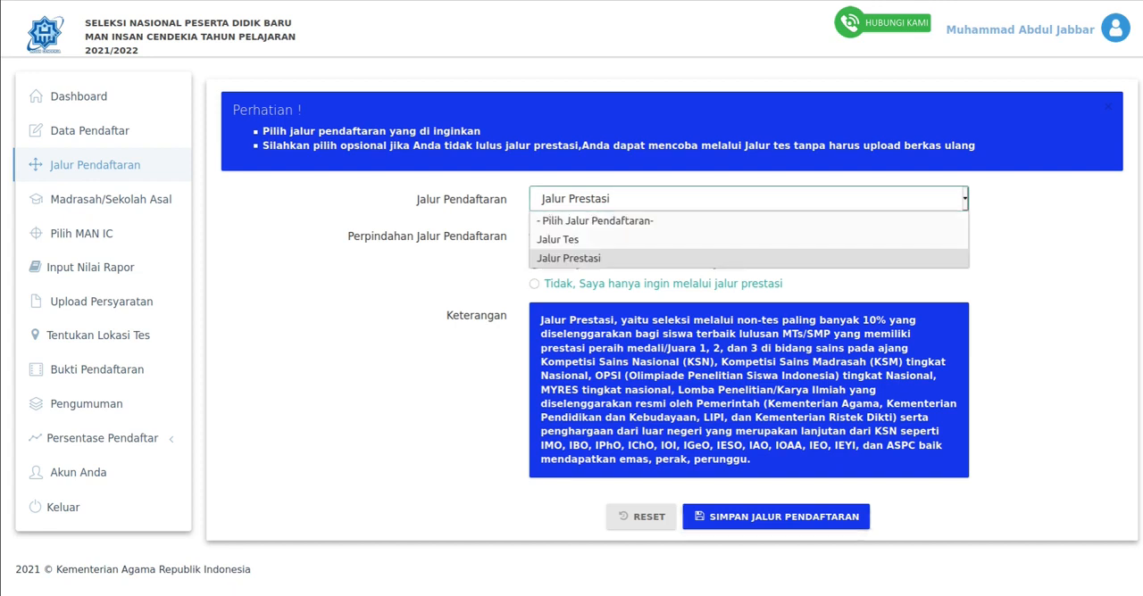
{"action": "left_click", "coordinate": [714, 239]}
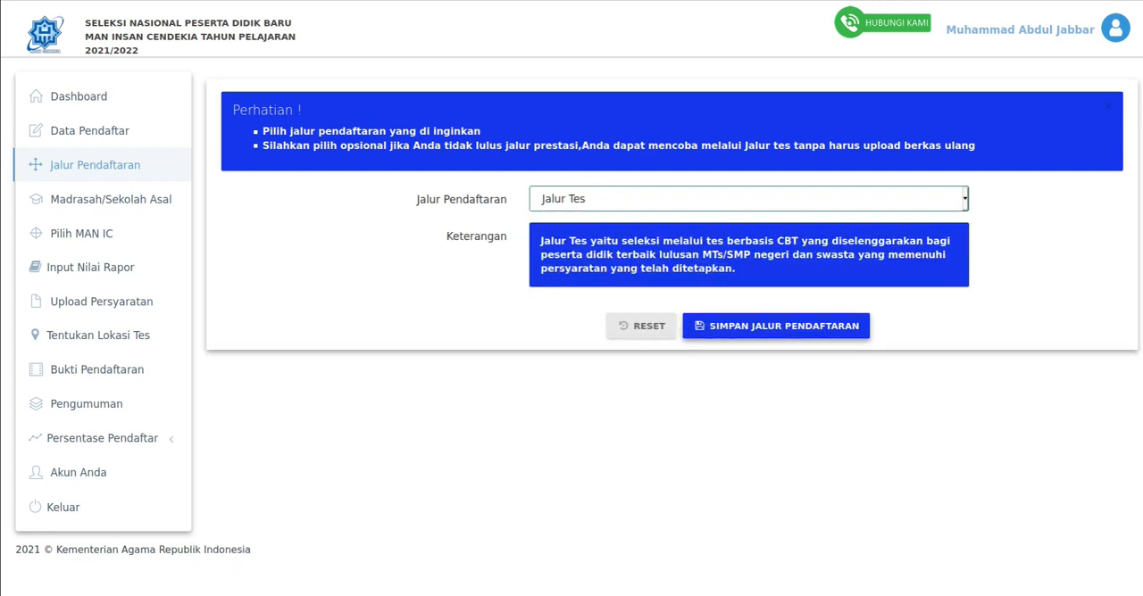
- Save Jalur Tes as the registration path
{"action": "left_click", "coordinate": [776, 326]}
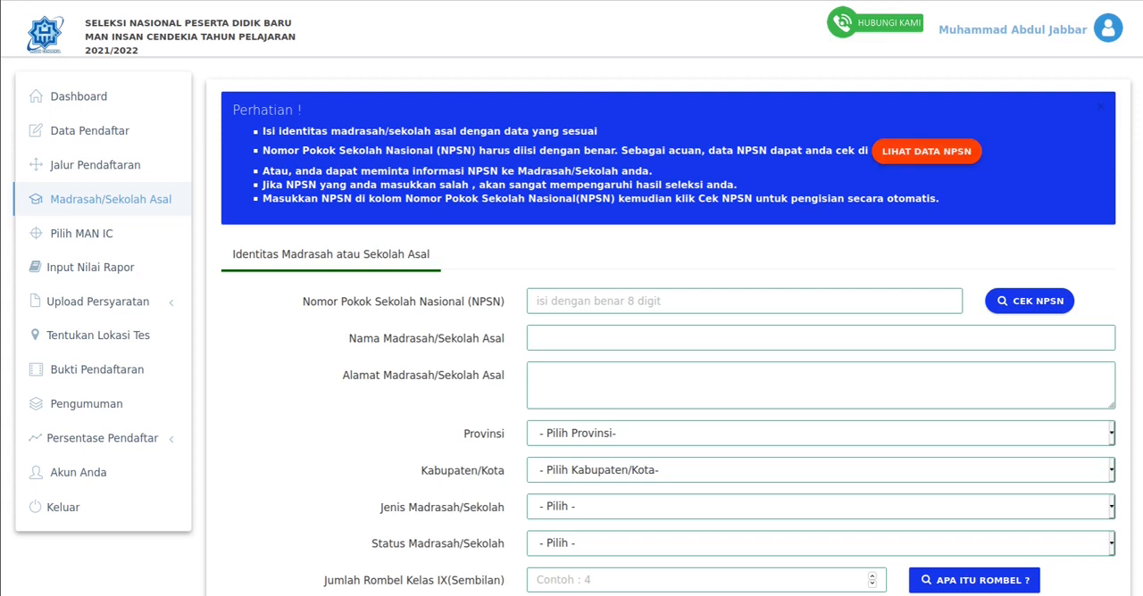
- Open the NPSN reference data site and search all schools for "mTsn bandung barat"
{"action": "left_click", "coordinate": [925, 151]}
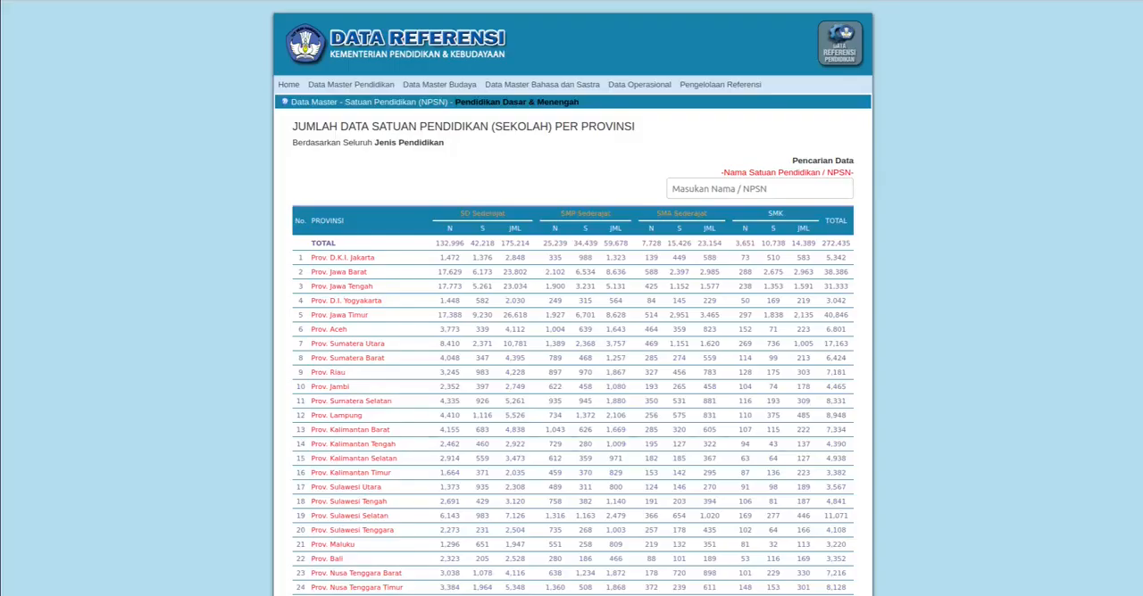
{"action": "left_click", "coordinate": [759, 189]}
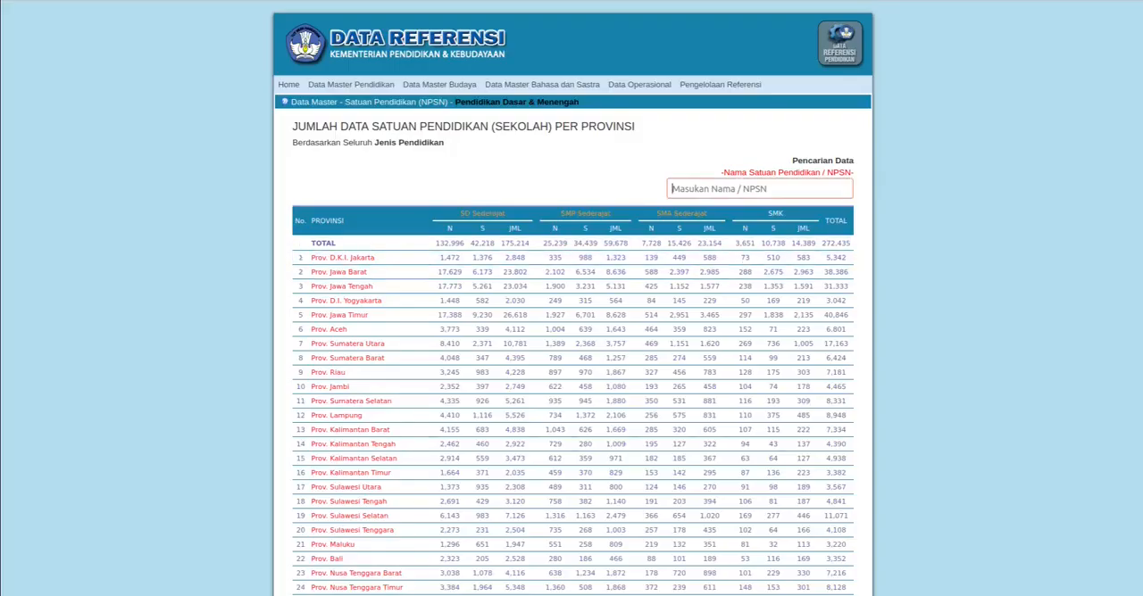
{"action": "type", "text": "mTsn ban"}
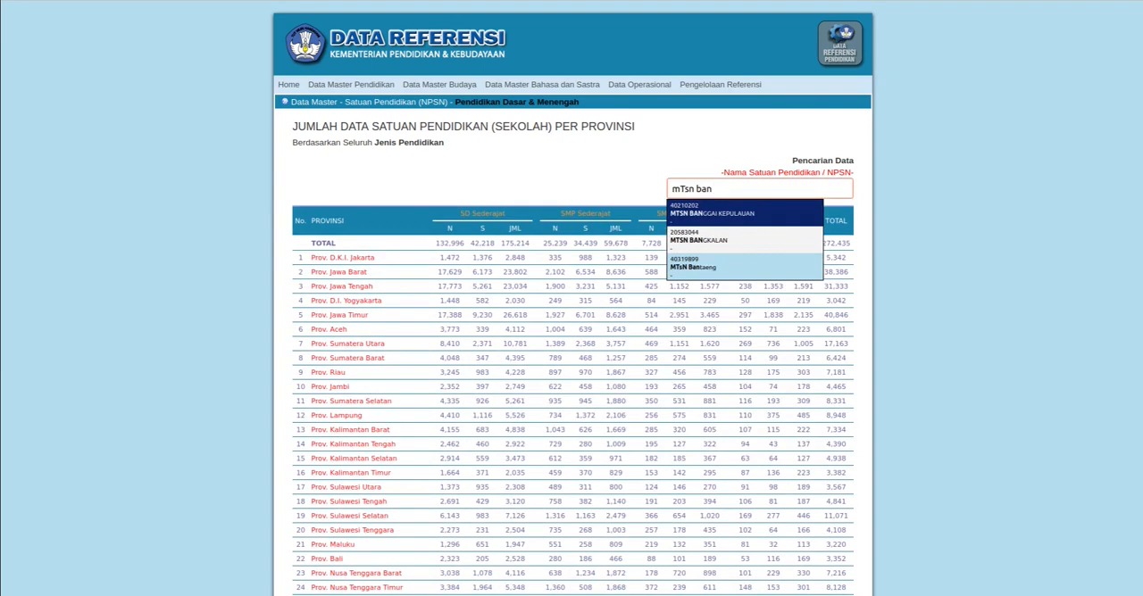
{"action": "type", "text": "dung barat"}
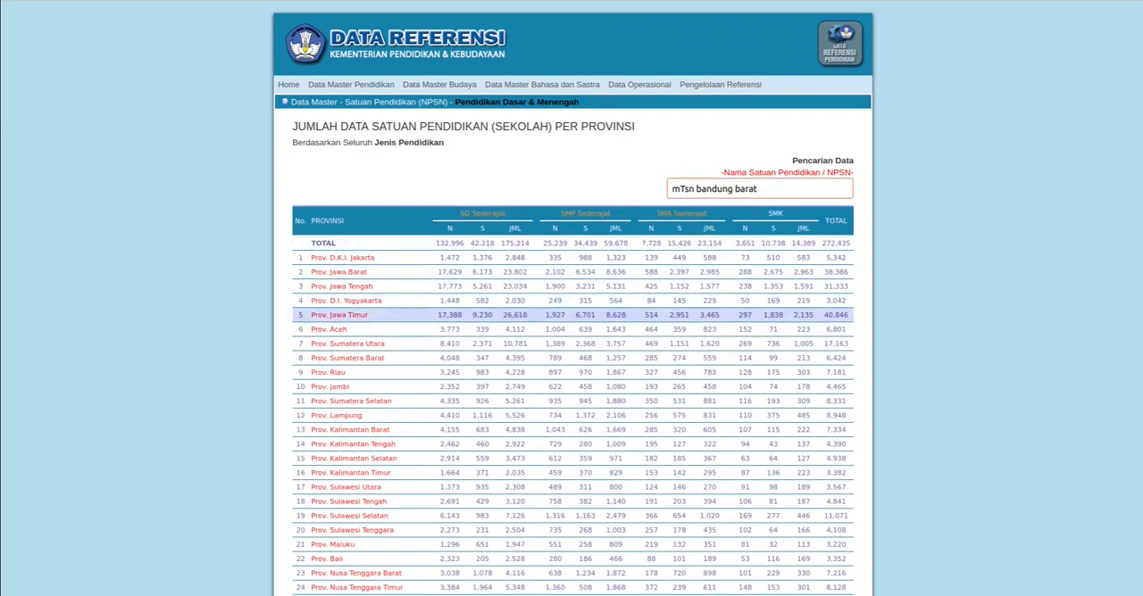
- Open the school list of Kec. Cililin in Kab. Bandung Barat, Prov. Jawa Barat
{"action": "left_click", "coordinate": [338, 272]}
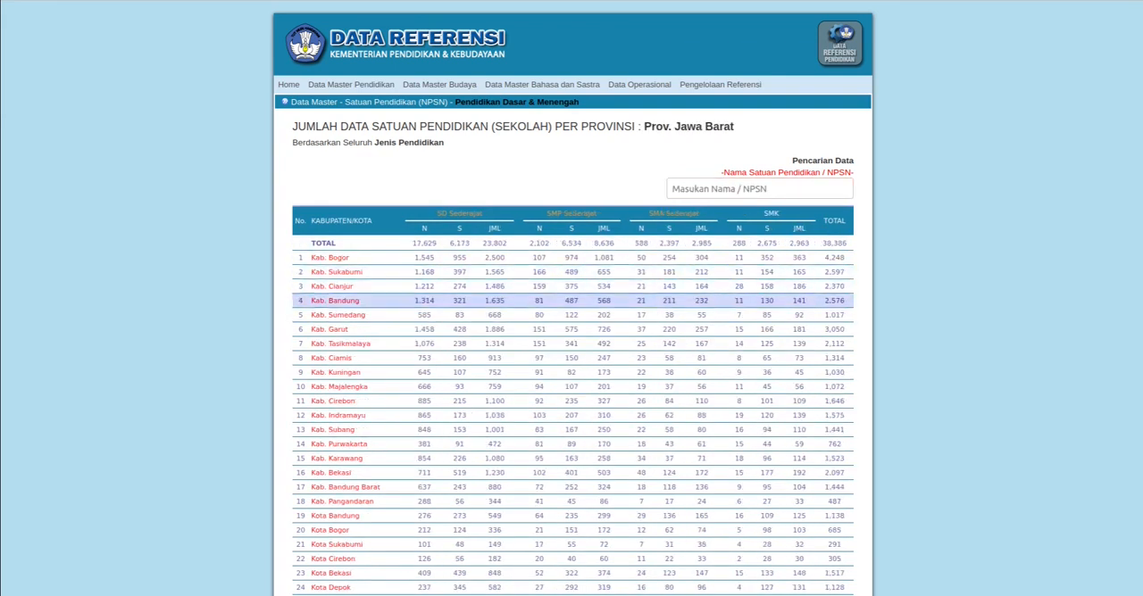
{"action": "scroll", "coordinate": [572, 348], "scroll_direction": "down", "scroll_amount": 1}
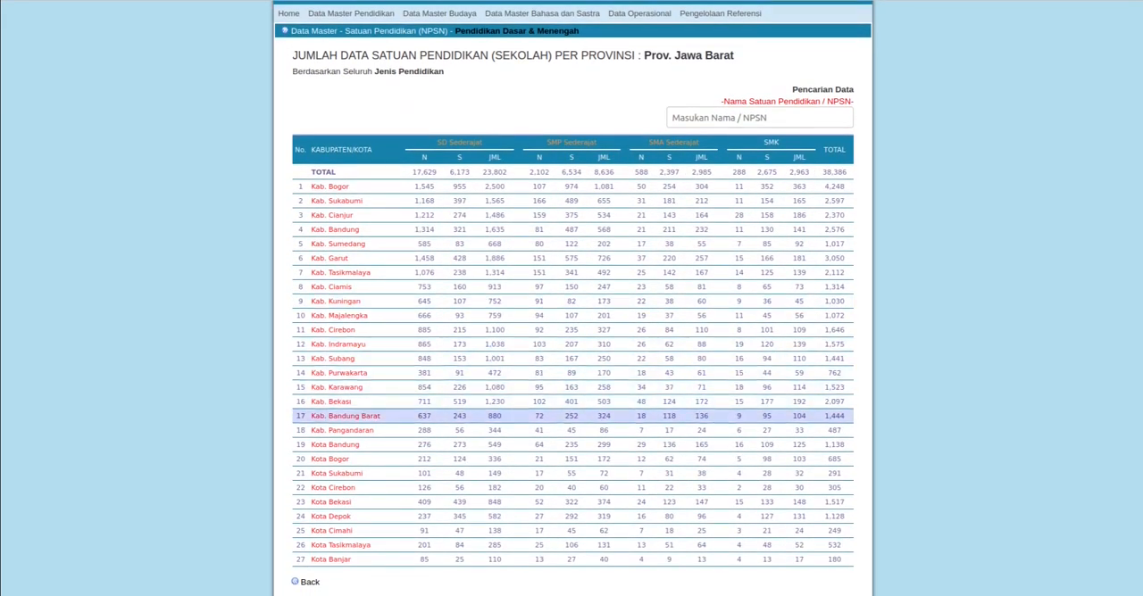
{"action": "left_click", "coordinate": [344, 416]}
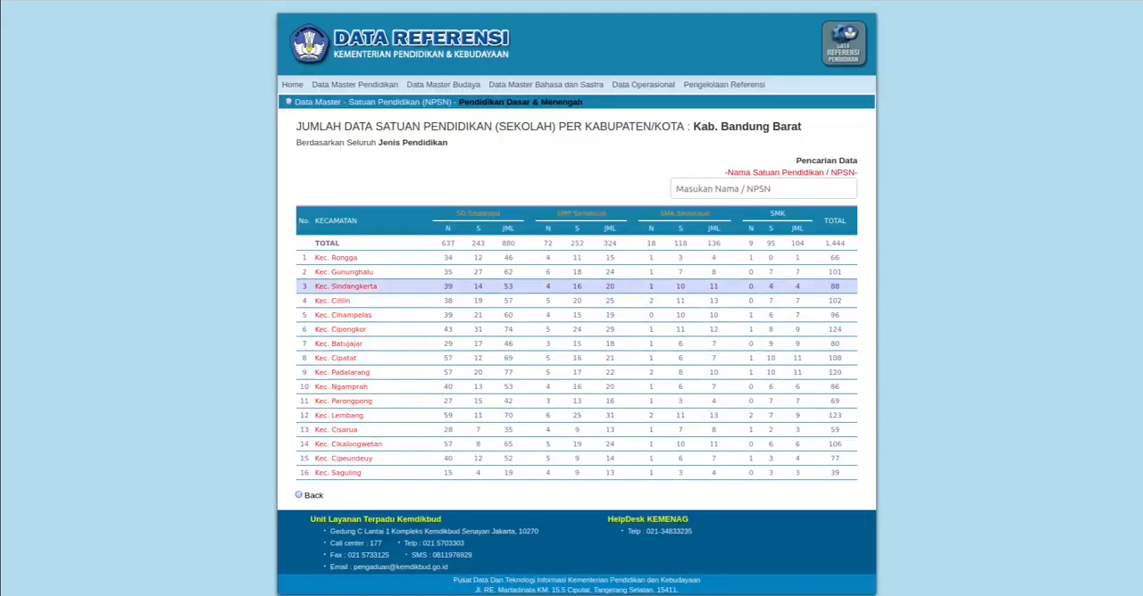
{"action": "left_click", "coordinate": [332, 300]}
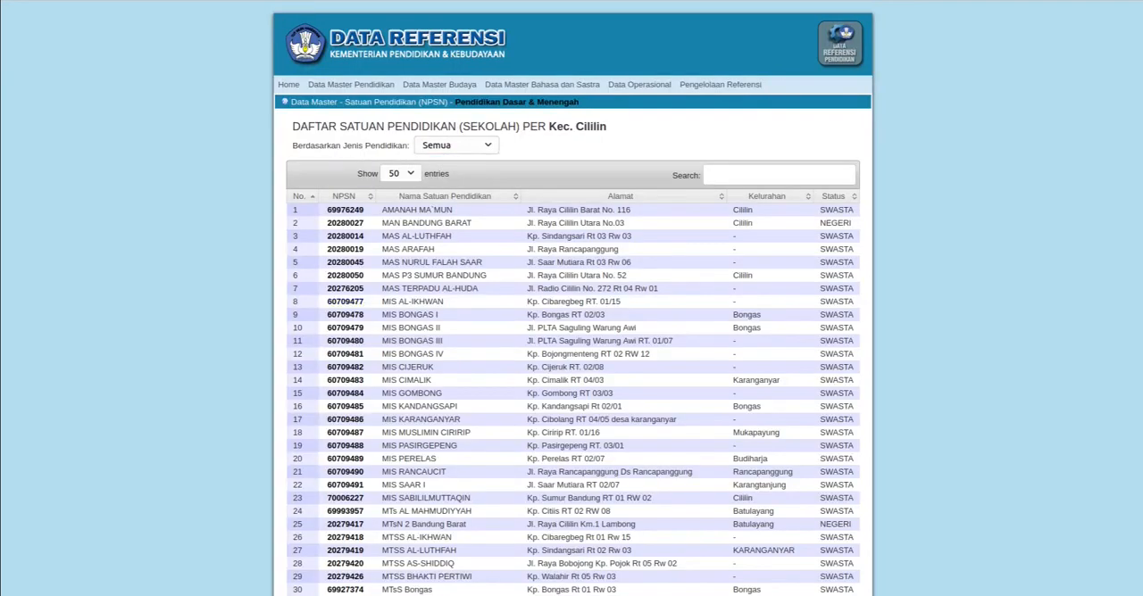
- Filter the Kec. Cililin school list by "mtsn" and copy the NPSN of MTsN 2 Bandung Barat
{"action": "left_click", "coordinate": [778, 175]}
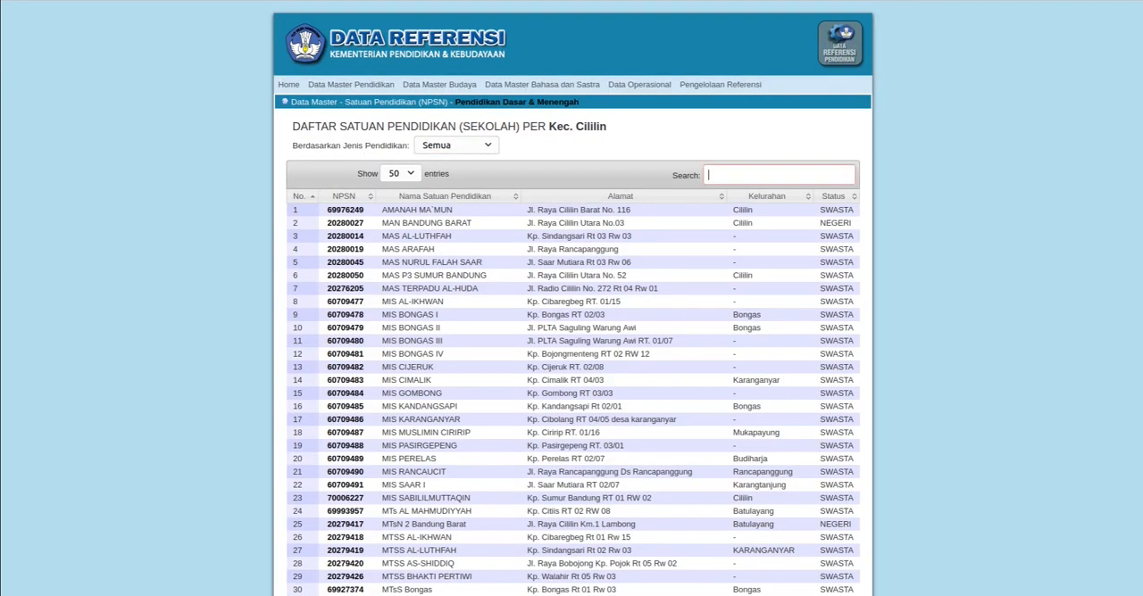
{"action": "type", "text": "mtsn"}
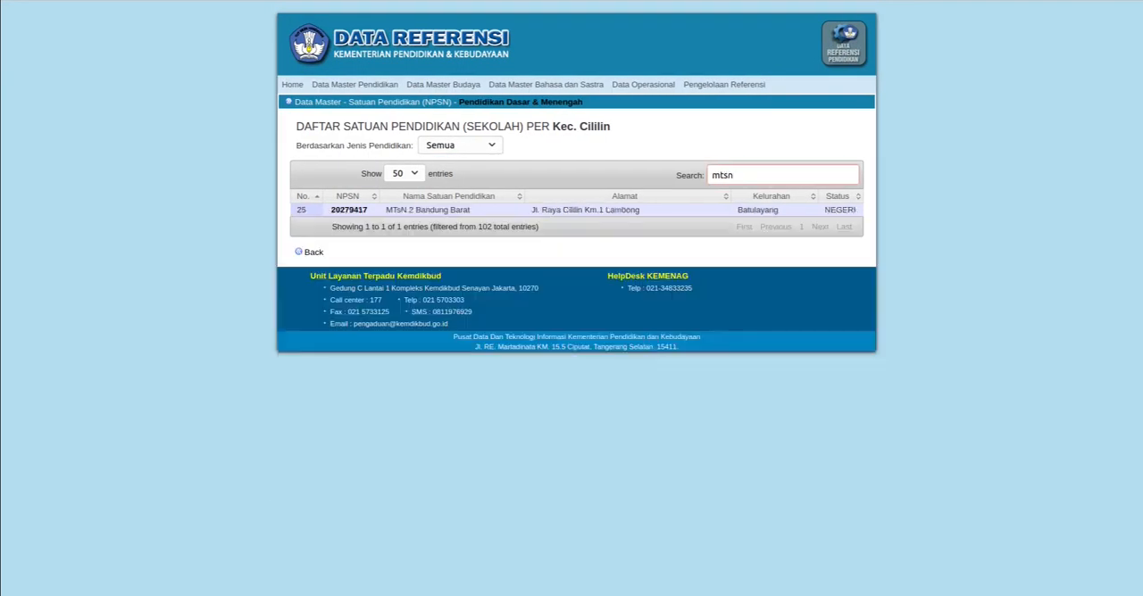
{"action": "left_click_drag", "start_coordinate": [368, 210], "coordinate": [329, 210]}
{"action": "key", "text": "ctrl+c"}
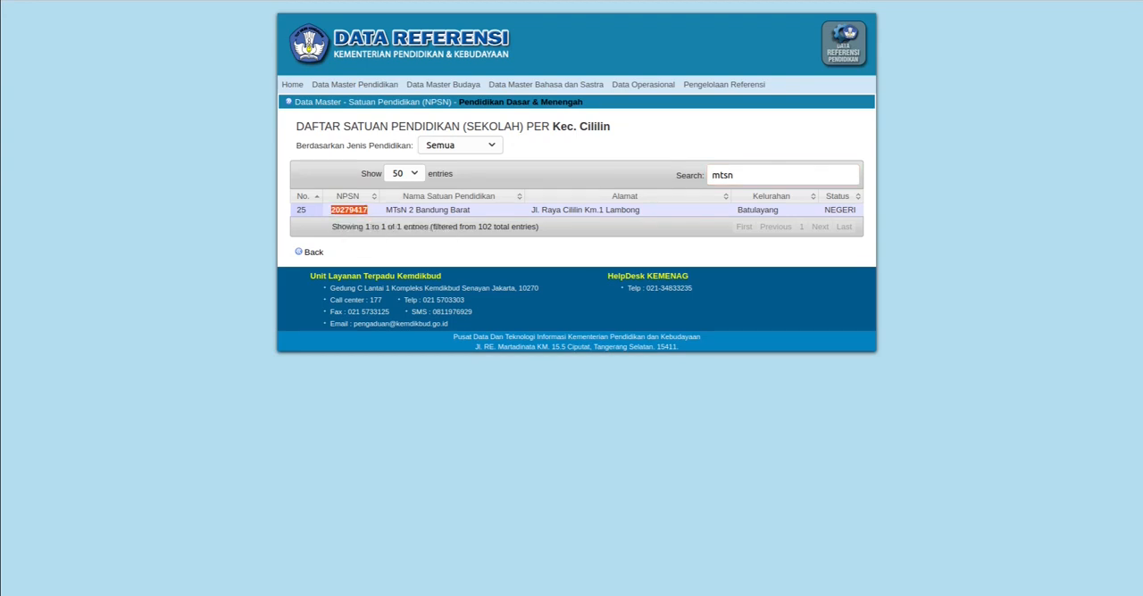
- Return to the registration form, enter NPSN 20279417 and run the NPSN check to fill in the school data
{"action": "key", "text": "ctrl+Tab"}
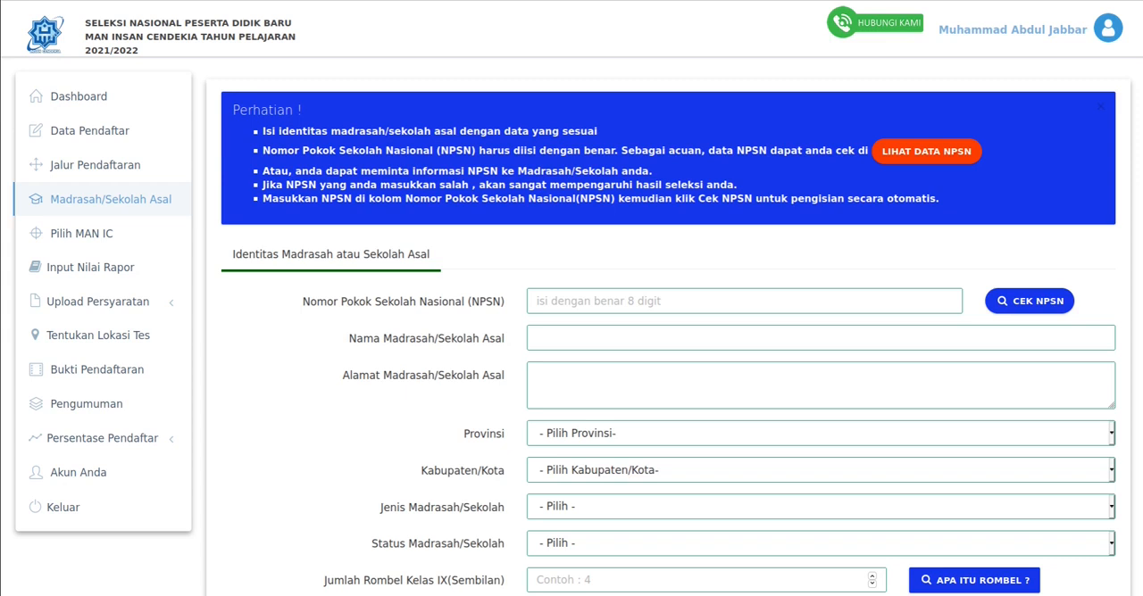
{"action": "left_click", "coordinate": [744, 301]}
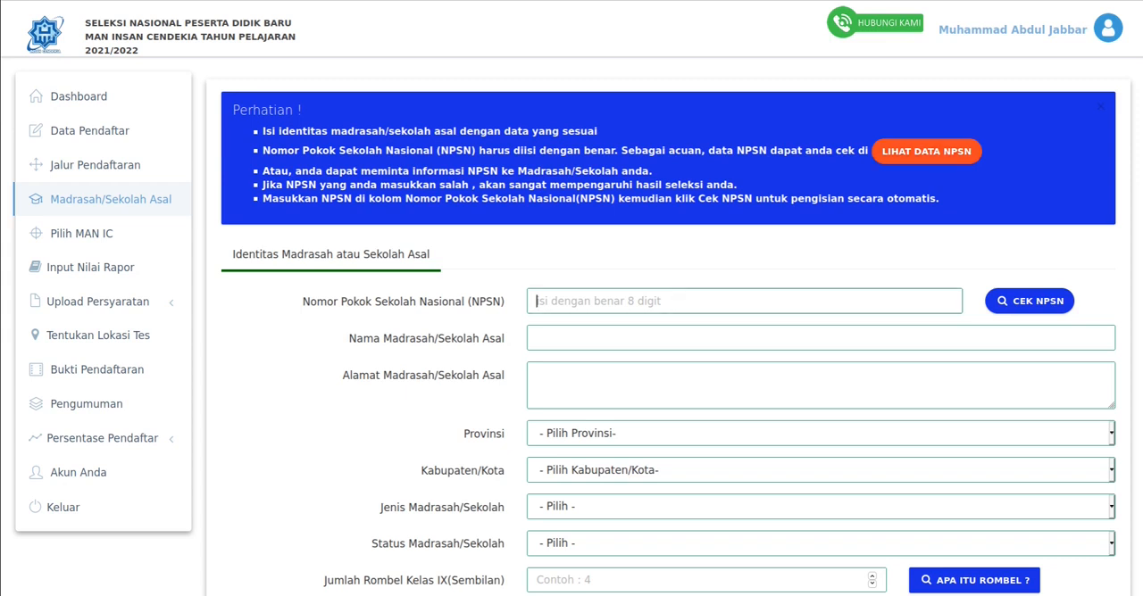
{"action": "key", "text": "ctrl+v"}
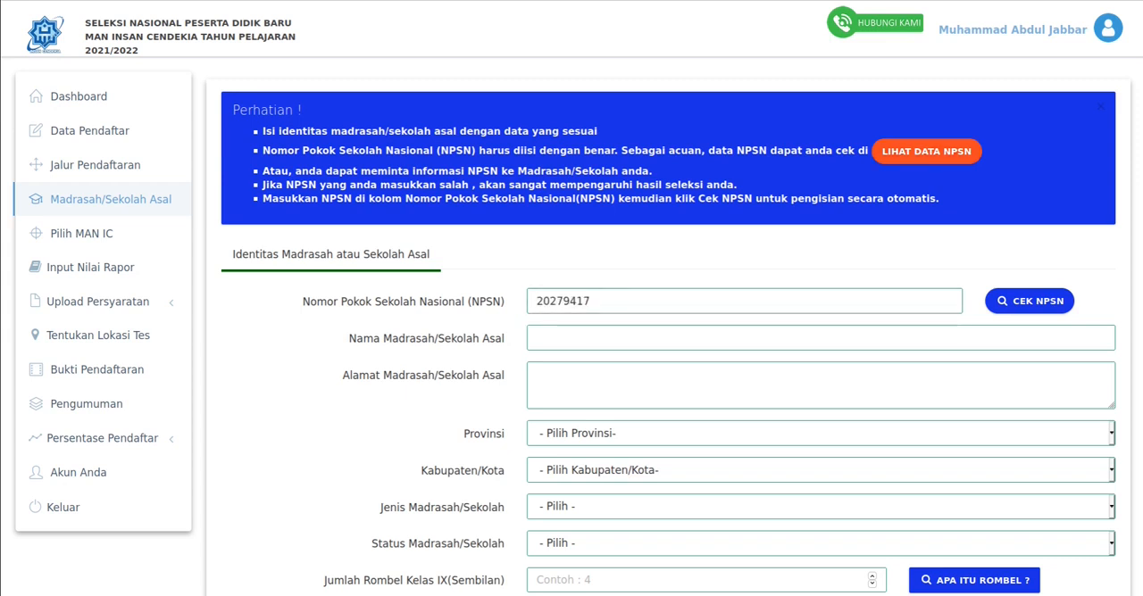
{"action": "scroll", "coordinate": [743, 301], "scroll_direction": "down", "scroll_amount": 3}
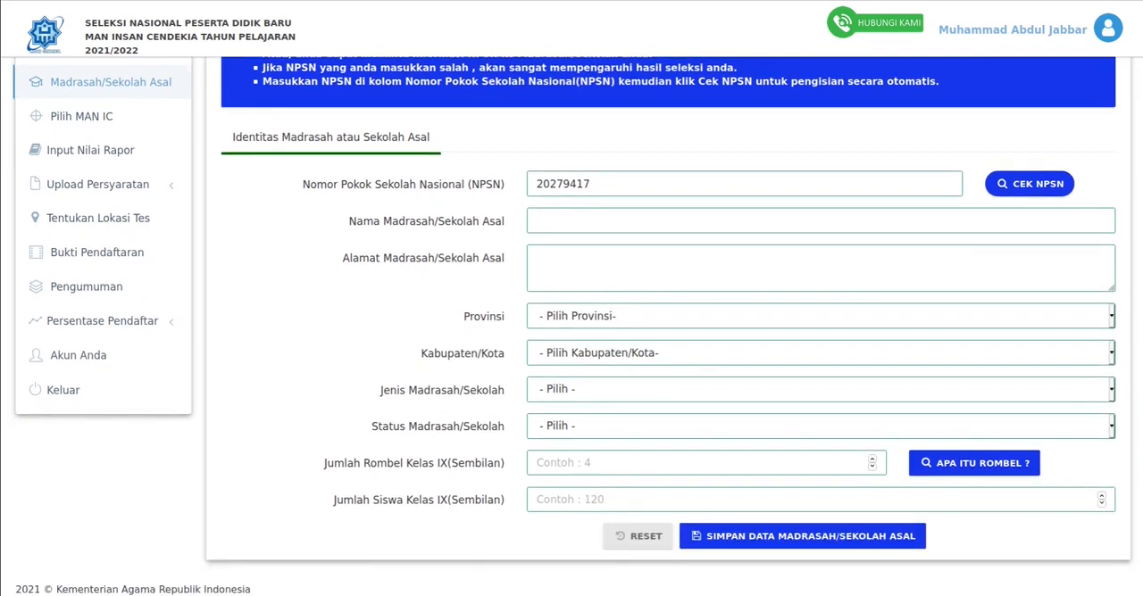
{"action": "left_click", "coordinate": [744, 220]}
{"action": "left_click", "coordinate": [743, 268]}
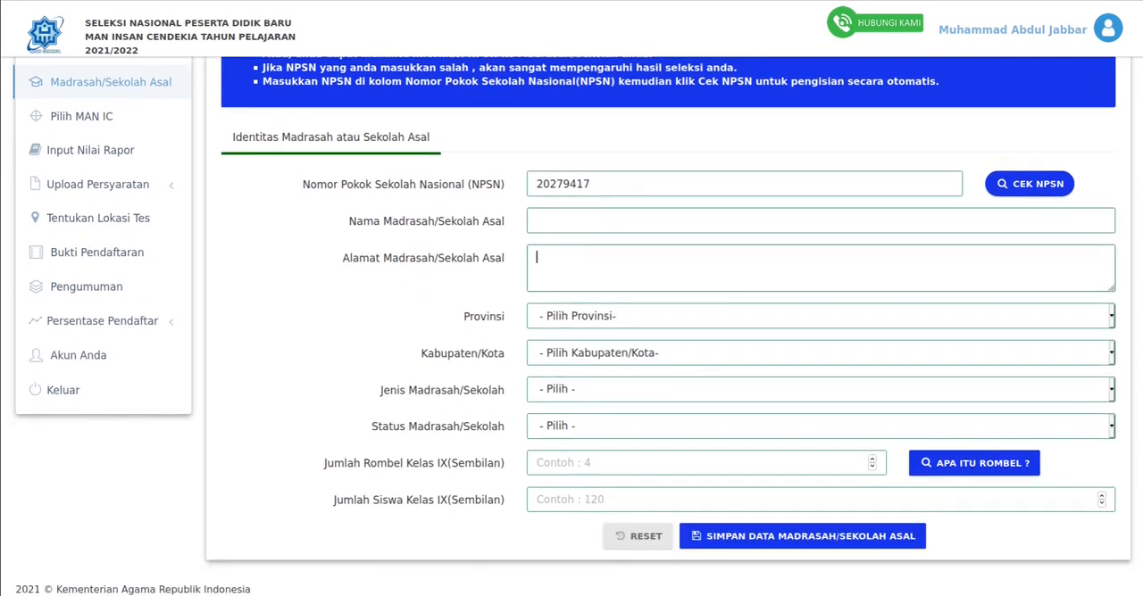
{"action": "scroll", "coordinate": [571, 326], "scroll_direction": "up", "scroll_amount": 1}
{"action": "left_click", "coordinate": [537, 306]}
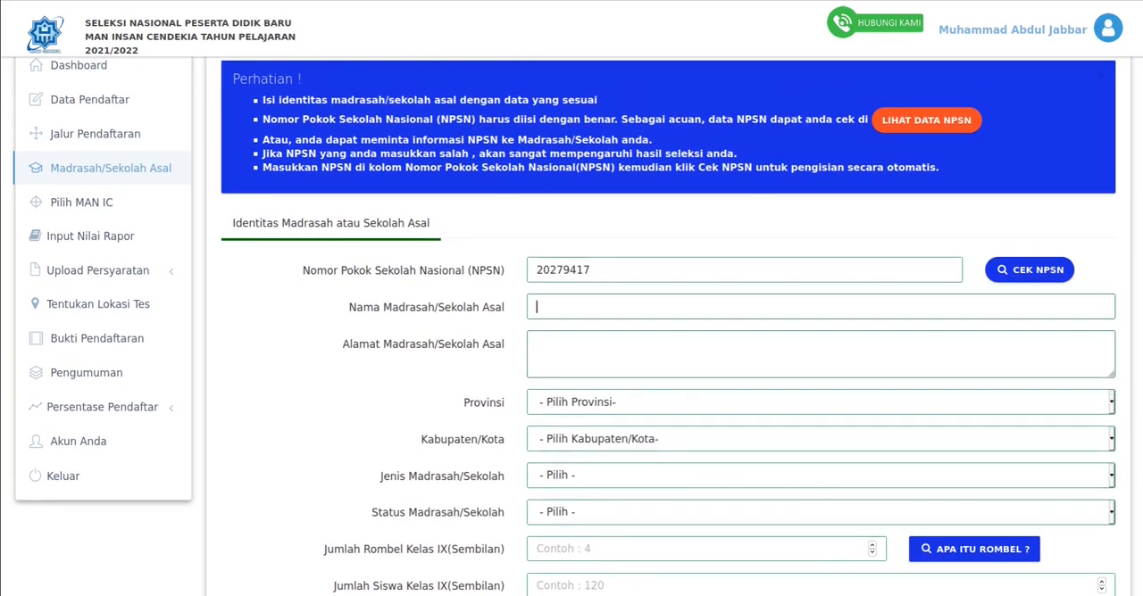
{"action": "scroll", "coordinate": [571, 325], "scroll_direction": "down", "scroll_amount": 1}
{"action": "scroll", "coordinate": [571, 326], "scroll_direction": "up", "scroll_amount": 2}
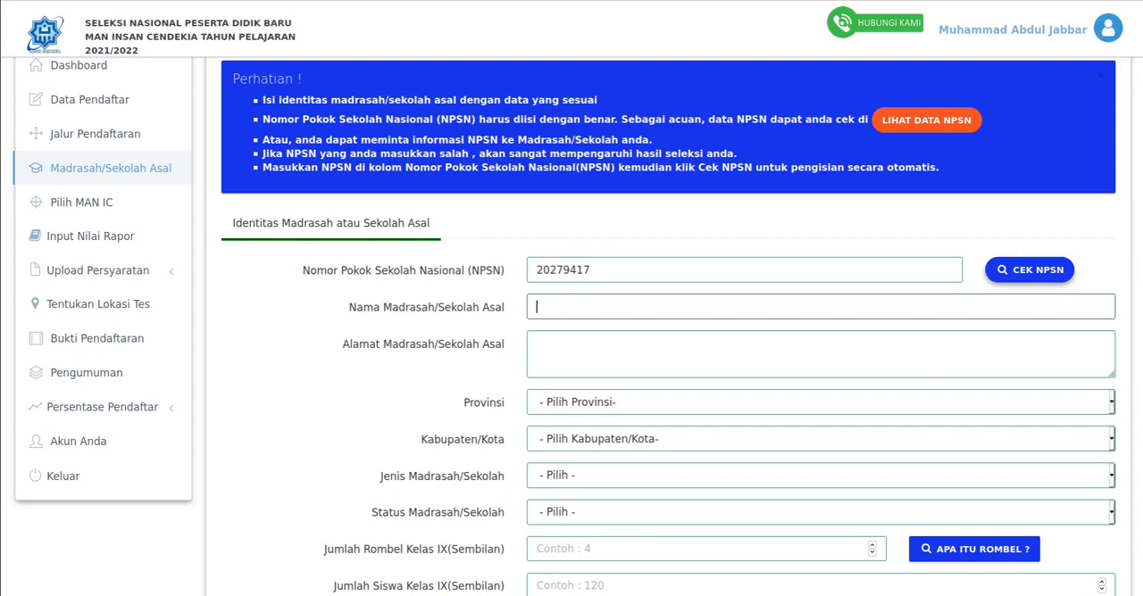
{"action": "left_click", "coordinate": [1029, 270]}
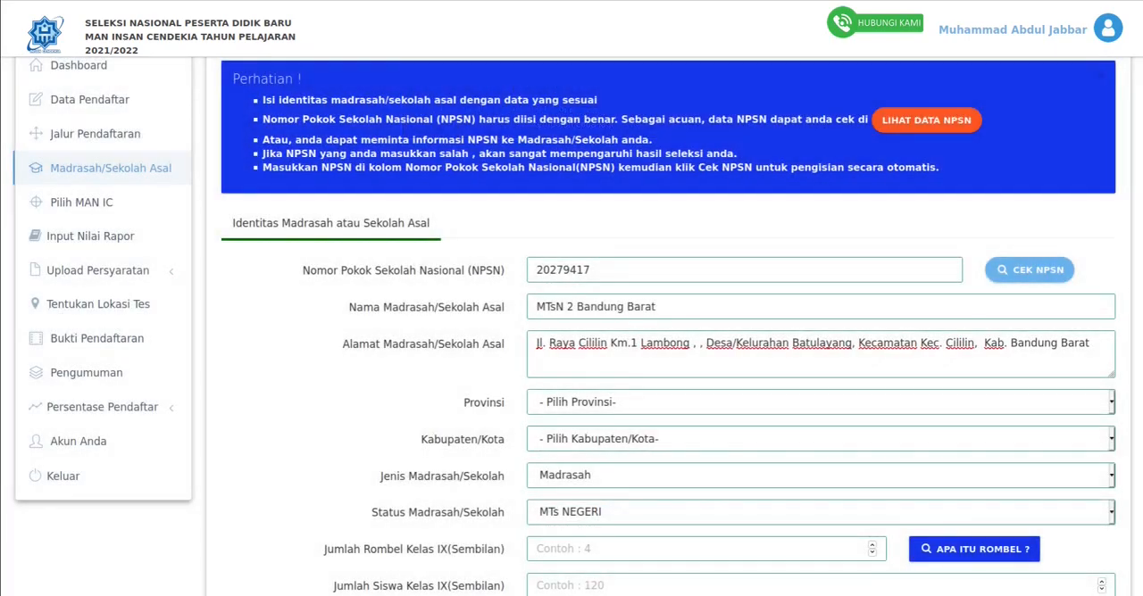
- Set the school's Provinsi to JAWA BARAT and its Kabupaten/Kota to KABUPATEN BANDUNG BARAT
{"action": "scroll", "coordinate": [572, 326], "scroll_direction": "down", "scroll_amount": 1}
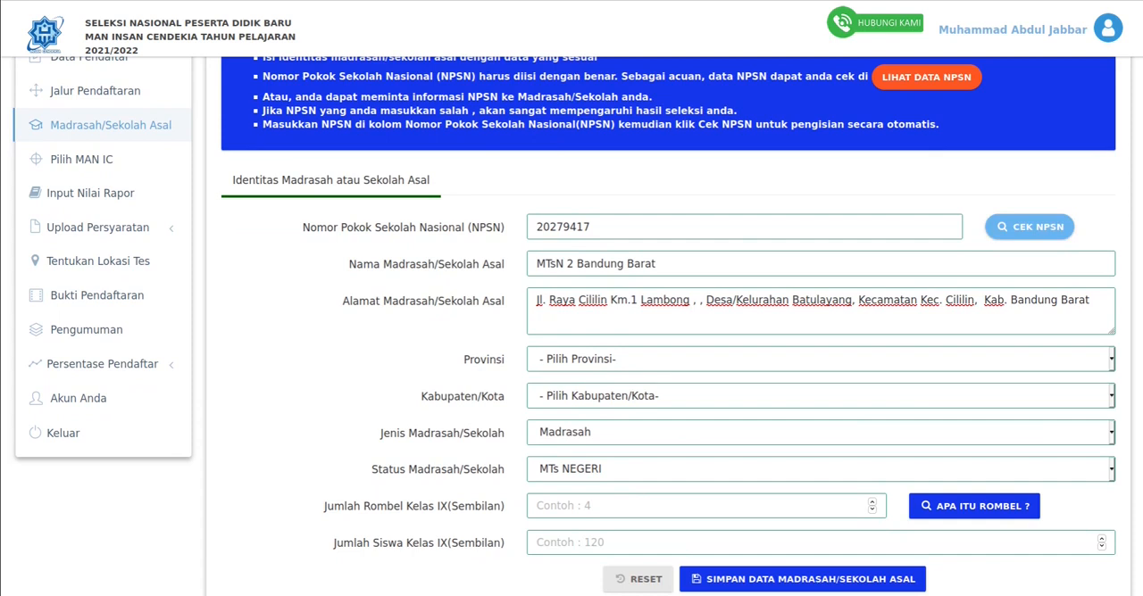
{"action": "left_click", "coordinate": [819, 359]}
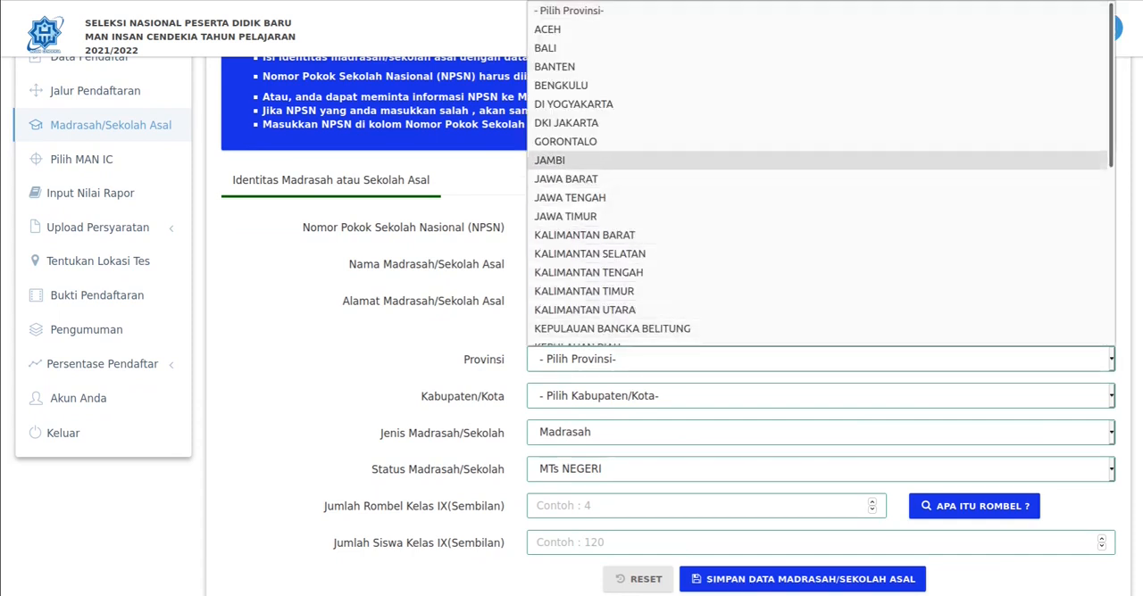
{"action": "left_click", "coordinate": [566, 178]}
{"action": "left_click", "coordinate": [819, 396]}
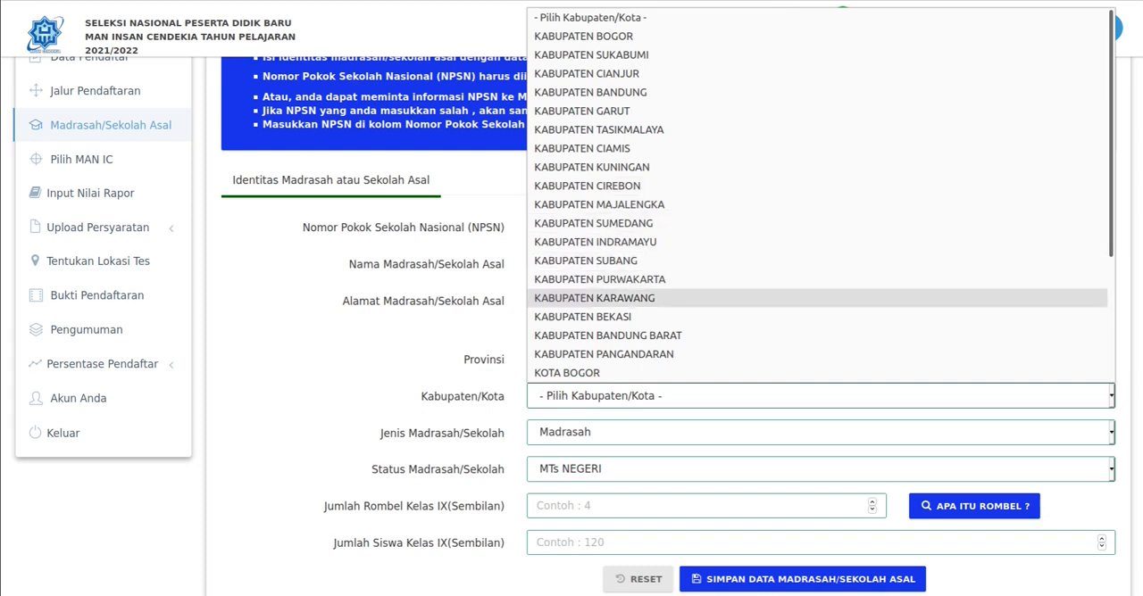
{"action": "left_click", "coordinate": [607, 335]}
- Read the explanation of Rombel and set Jumlah Rombel Kelas IX to 2
{"action": "scroll", "coordinate": [607, 335], "scroll_direction": "down", "scroll_amount": 1}
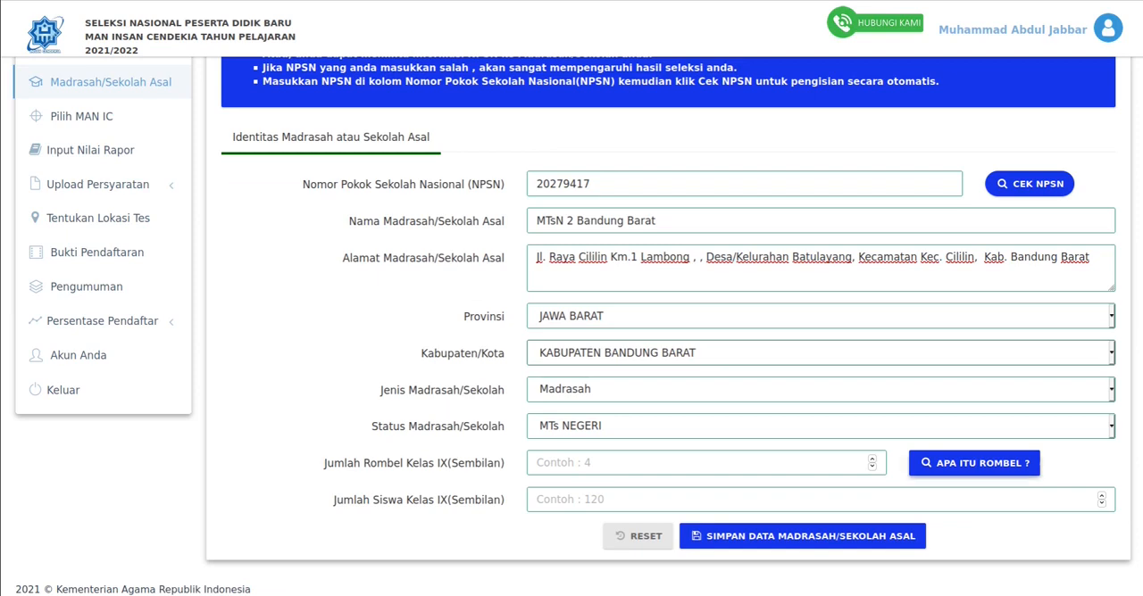
{"action": "left_click", "coordinate": [974, 462]}
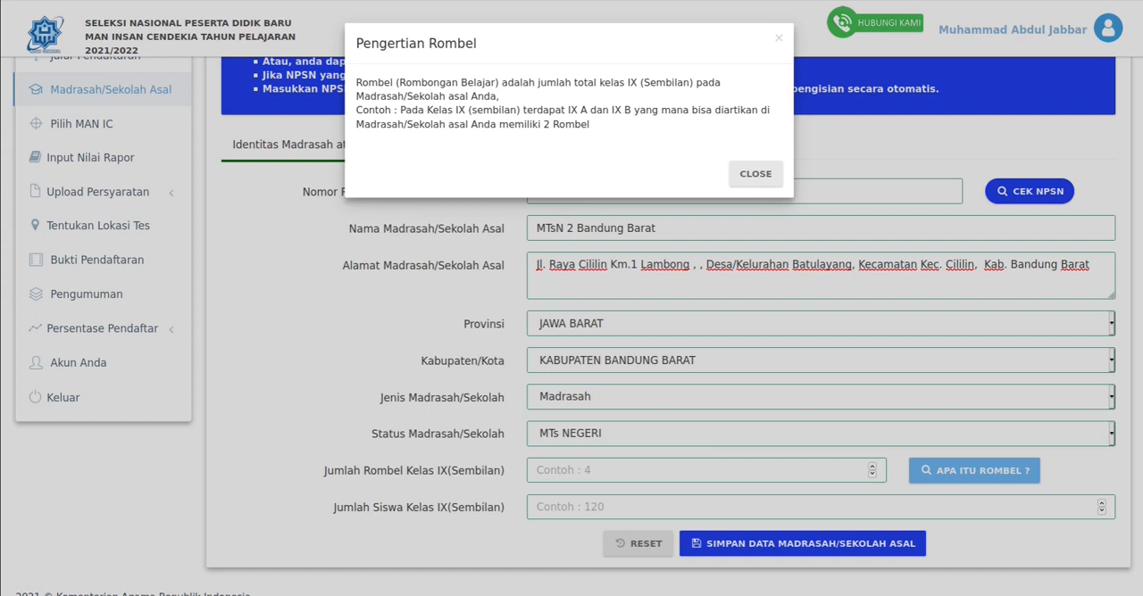
{"action": "left_click", "coordinate": [756, 174]}
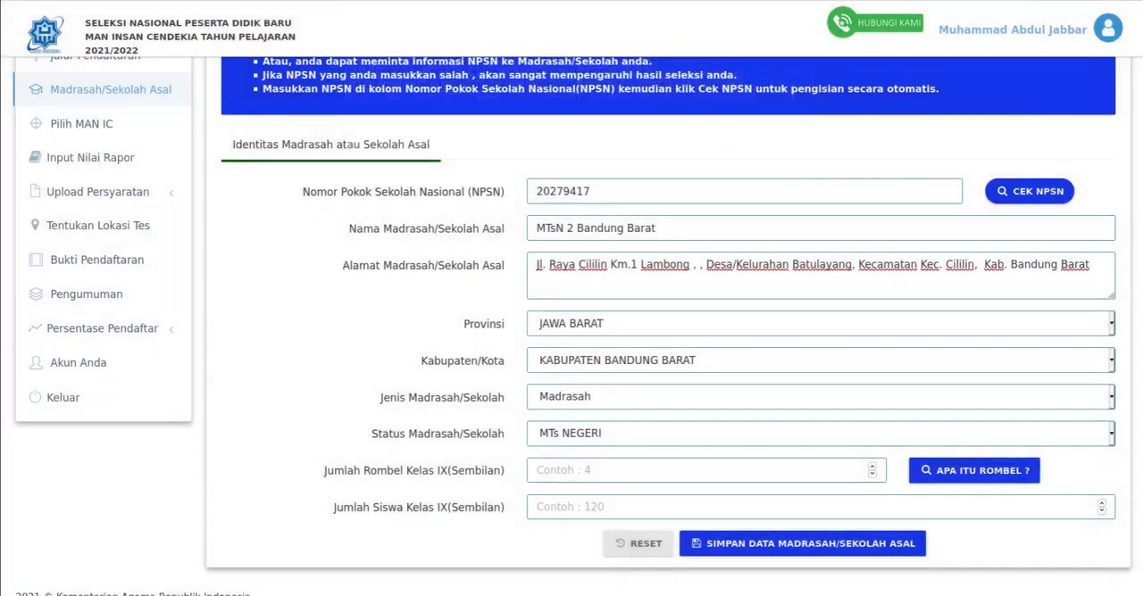
{"action": "left_click", "coordinate": [697, 470]}
{"action": "type", "text": "2"}
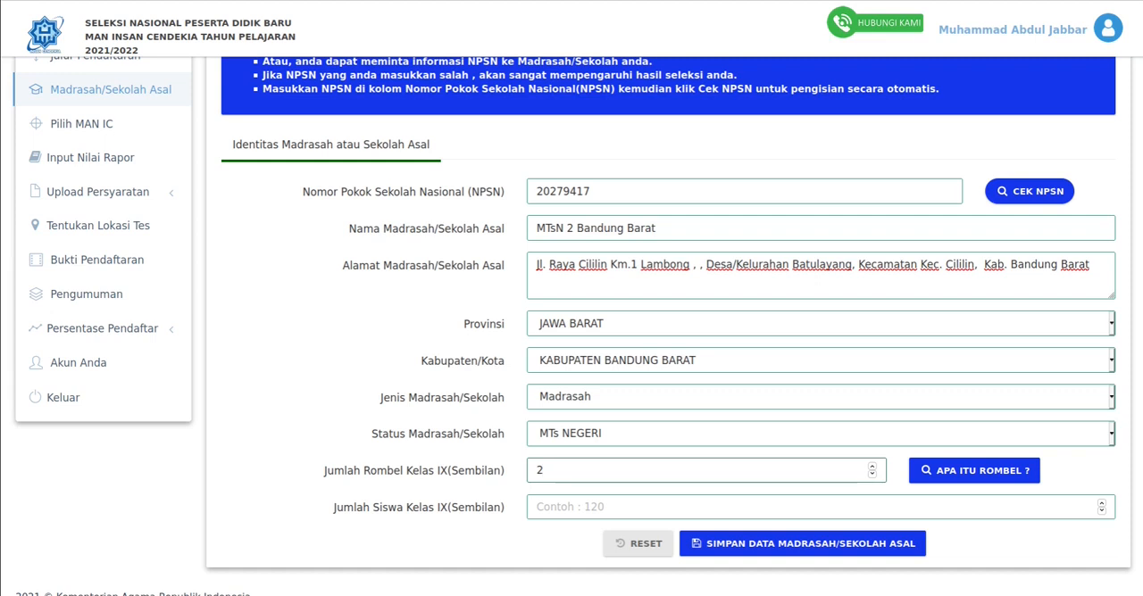
- Enter 120 as Jumlah Siswa Kelas IX, raise it to 121 and save the school-of-origin data
{"action": "left_click", "coordinate": [538, 507]}
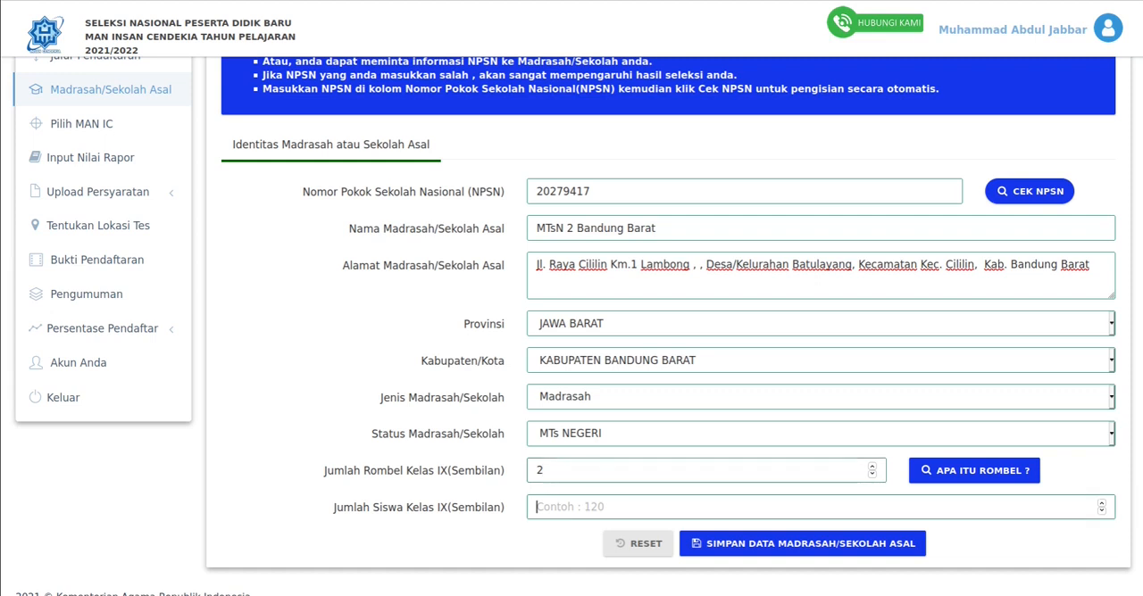
{"action": "type", "text": "120"}
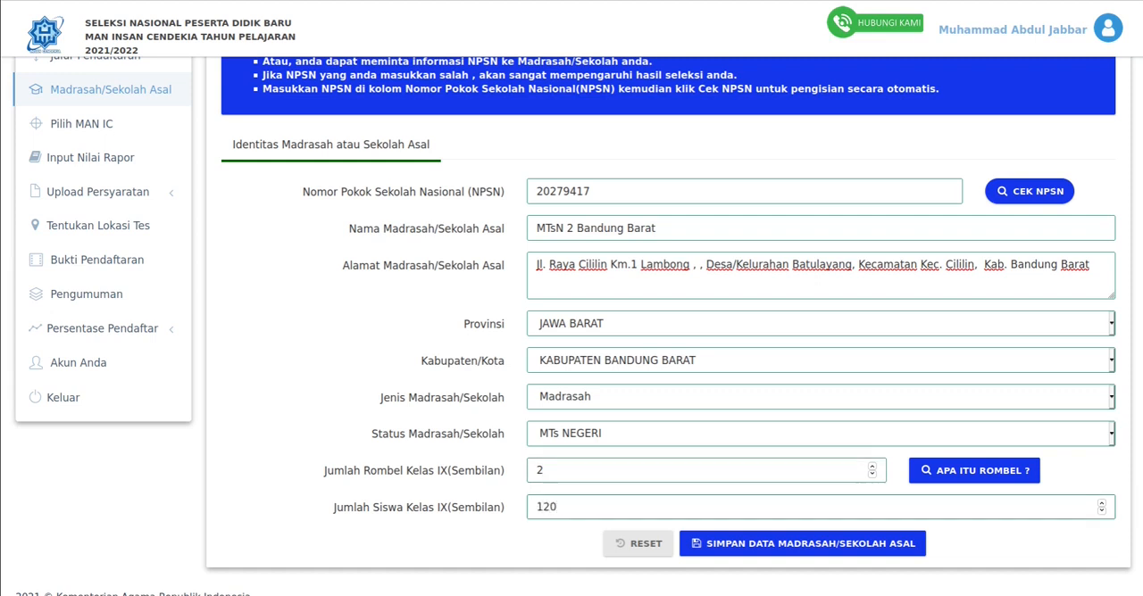
{"action": "scroll", "coordinate": [714, 507], "scroll_direction": "up", "scroll_amount": 1}
{"action": "scroll", "coordinate": [571, 326], "scroll_direction": "down", "scroll_amount": 1}
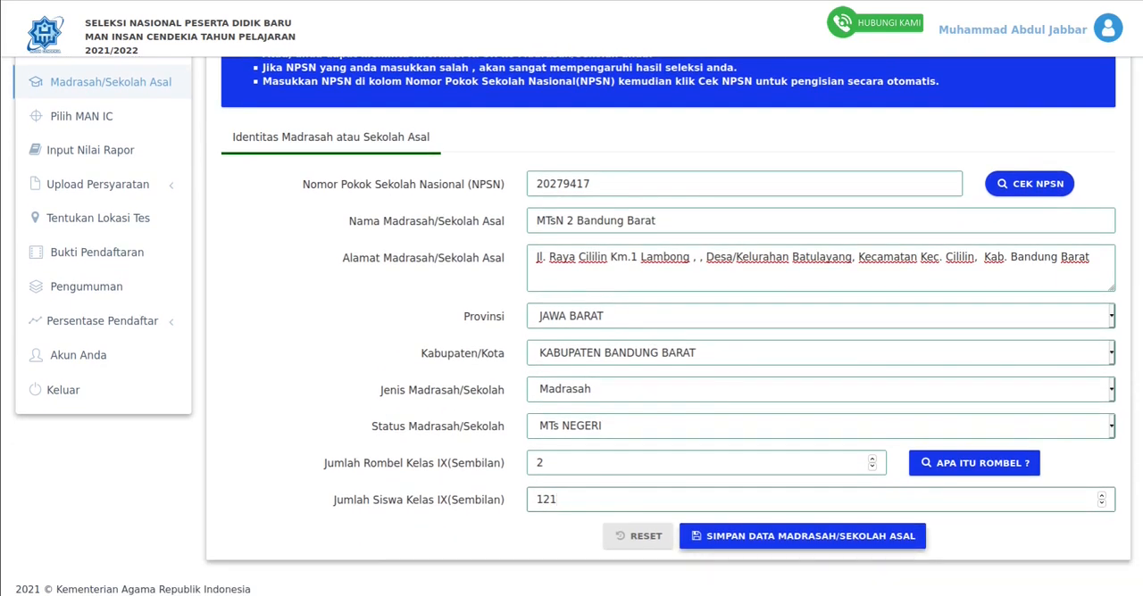
{"action": "left_click", "coordinate": [802, 535]}
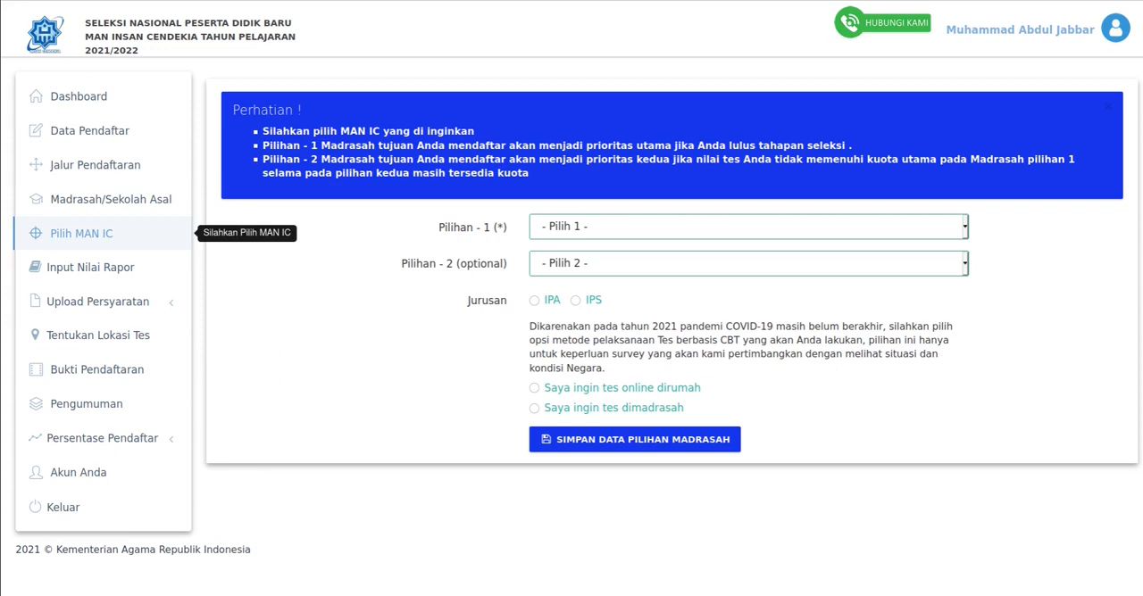
- Open Pilih MAN IC and choose MAN IC Serpong as Pilihan 1 and MAN IC Gorontalo as Pilihan 2
{"action": "left_click", "coordinate": [81, 234]}
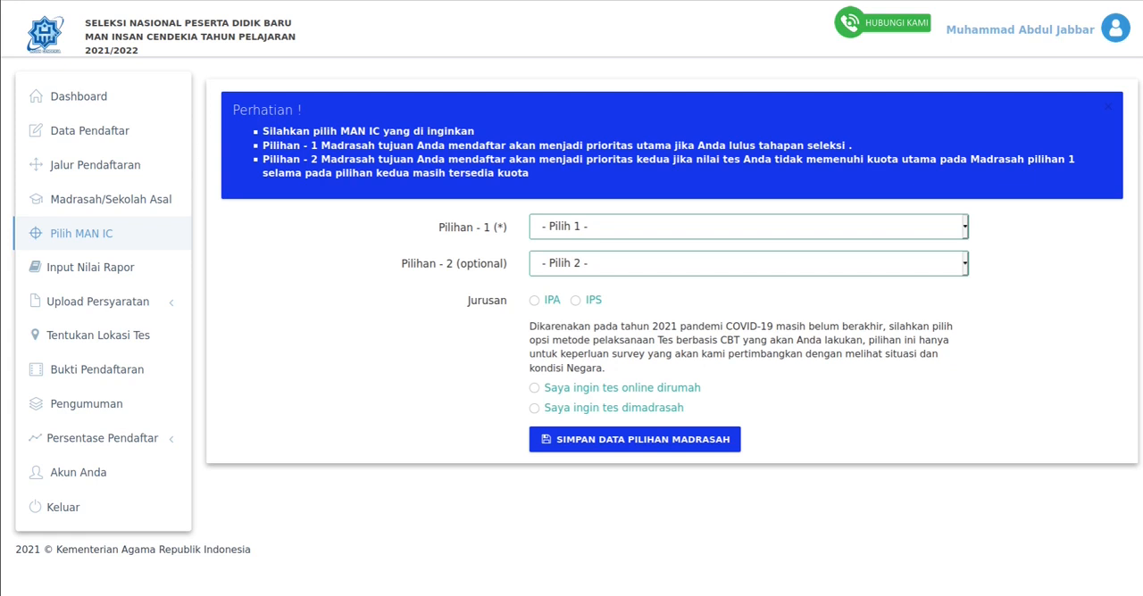
{"action": "left_click", "coordinate": [748, 227]}
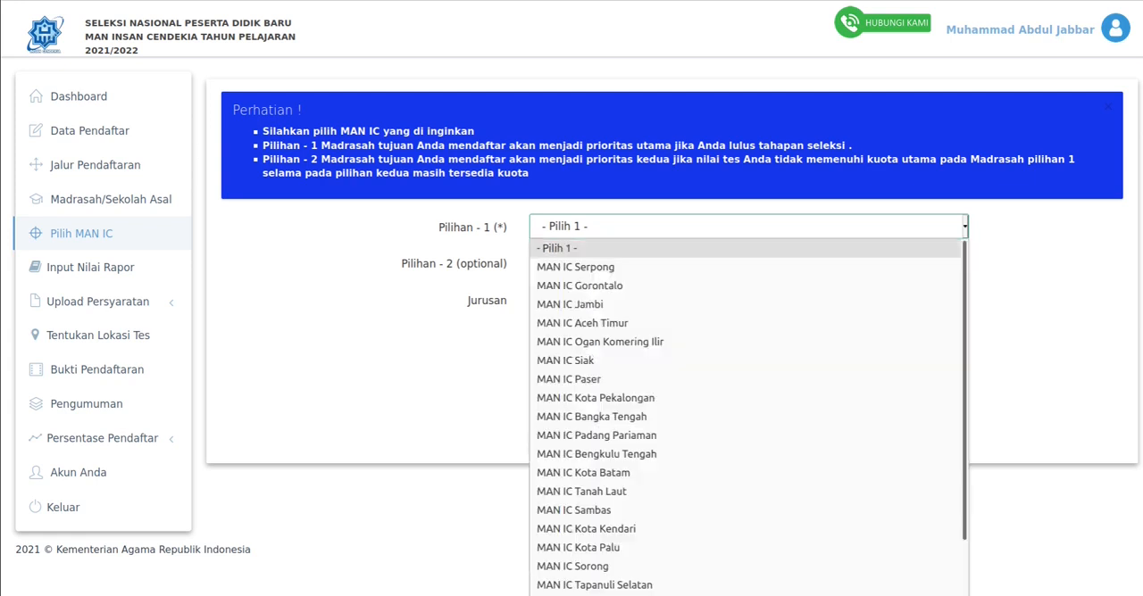
{"action": "left_click", "coordinate": [576, 267]}
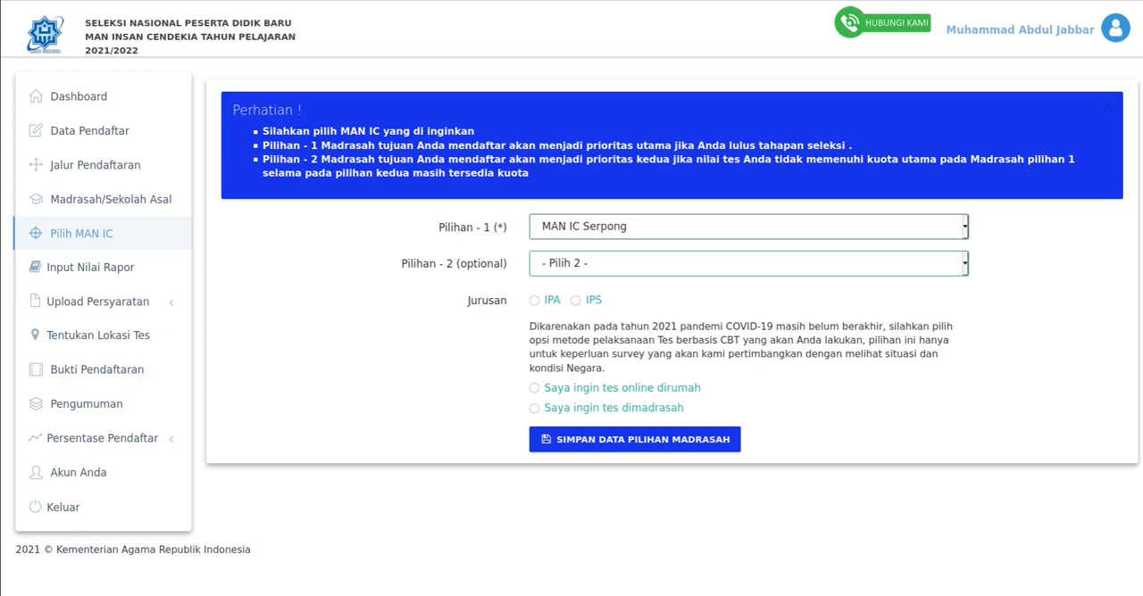
{"action": "left_click", "coordinate": [748, 264]}
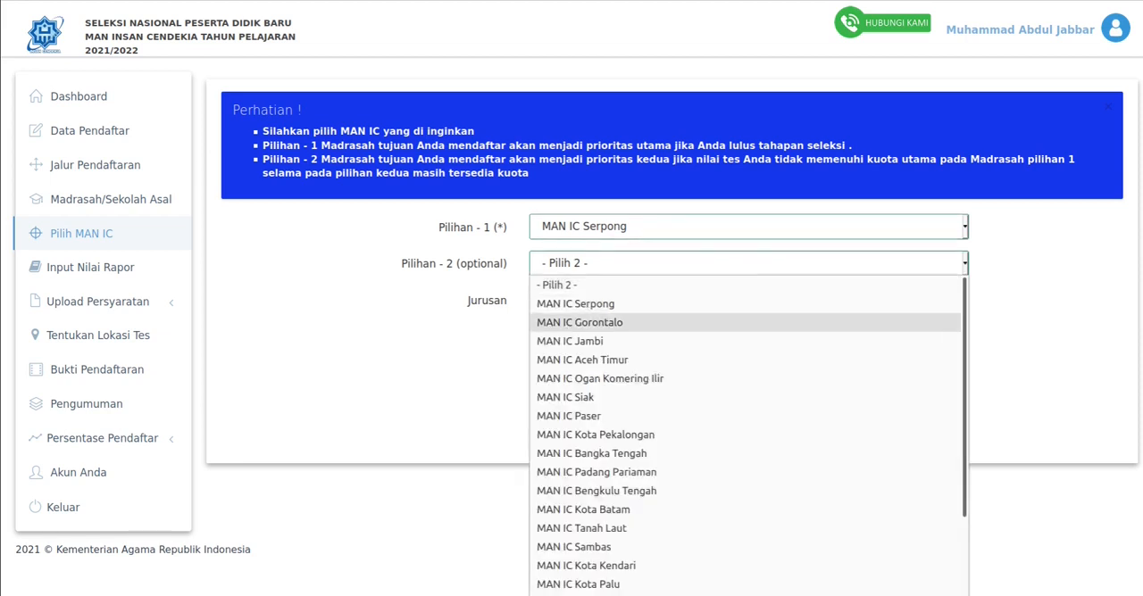
{"action": "left_click", "coordinate": [625, 322]}
{"action": "left_click", "coordinate": [748, 263]}
{"action": "scroll", "coordinate": [748, 414], "scroll_direction": "down", "scroll_amount": 3}
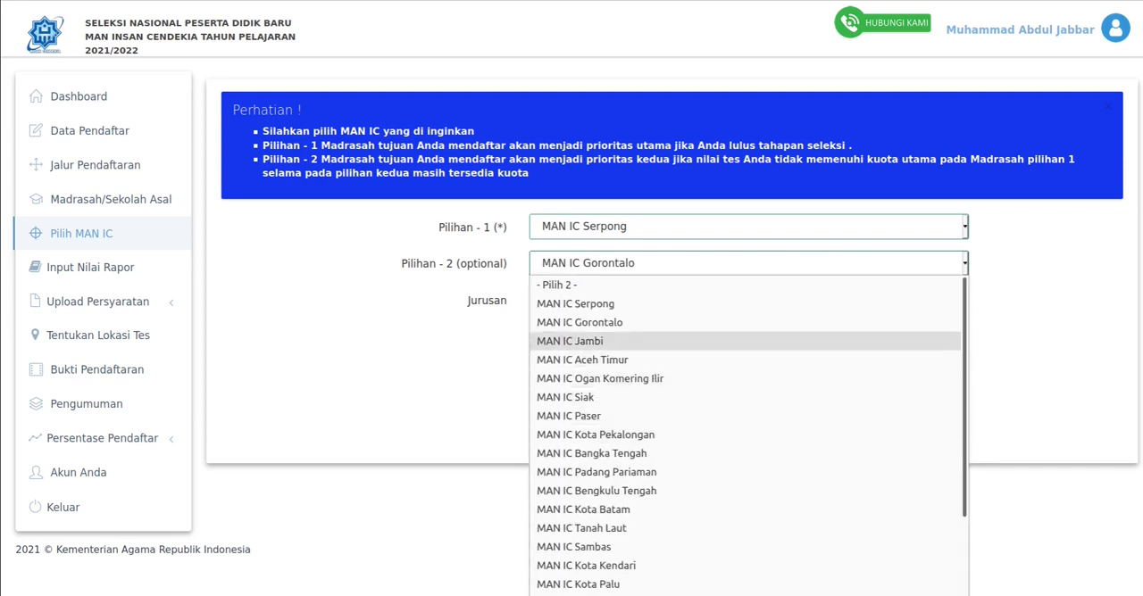
{"action": "left_click", "coordinate": [604, 322]}
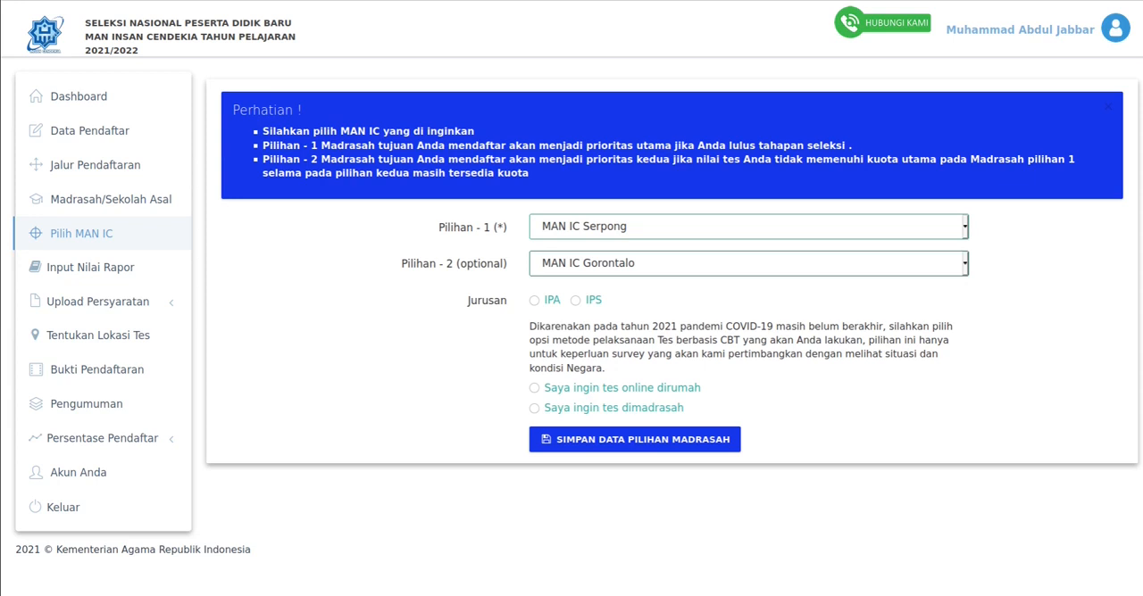
- Try both Jurusan options, IPA and IPS, and leave IPS selected
{"action": "left_click", "coordinate": [534, 301]}
{"action": "left_click", "coordinate": [575, 301]}
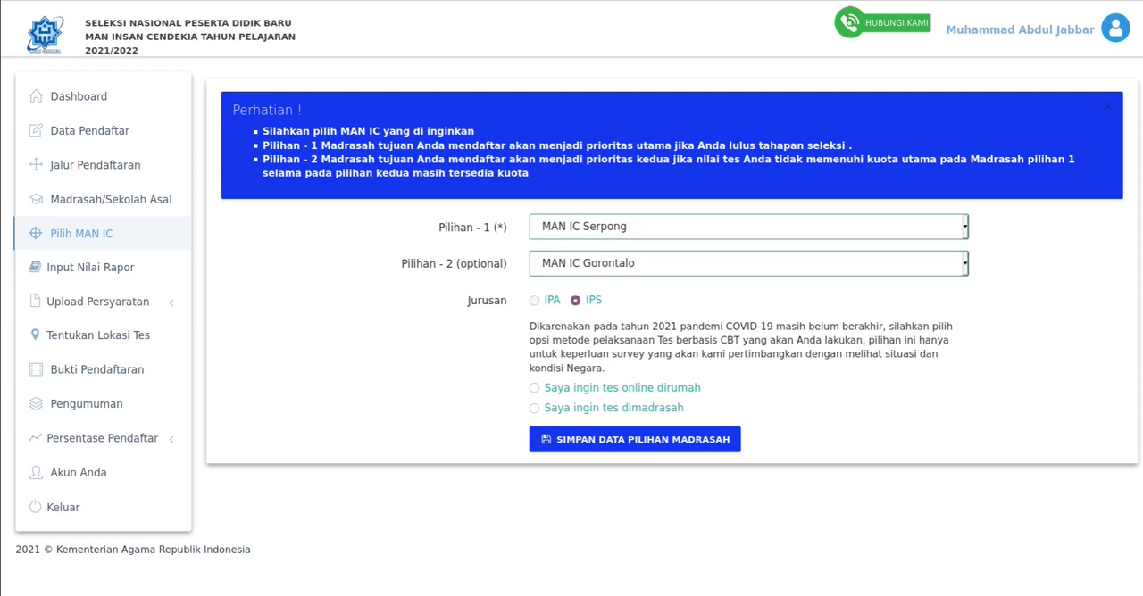
{"action": "left_click", "coordinate": [534, 300]}
{"action": "left_click", "coordinate": [575, 301]}
{"action": "left_click", "coordinate": [534, 301]}
{"action": "left_click", "coordinate": [575, 301]}
- Compare the two CBT test options, choose Saya ingin tes online dirumah and submit the madrasah choices
{"action": "left_click", "coordinate": [534, 389]}
{"action": "left_click", "coordinate": [534, 408]}
{"action": "left_click", "coordinate": [534, 389]}
{"action": "left_click", "coordinate": [534, 408]}
{"action": "left_click", "coordinate": [534, 388]}
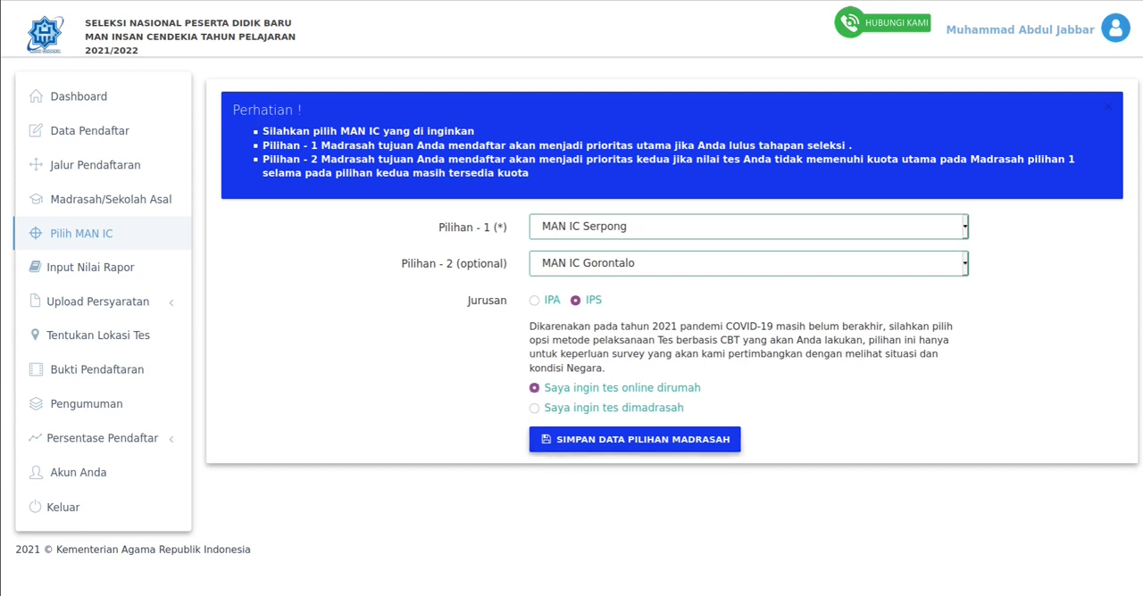
{"action": "left_click", "coordinate": [635, 439]}
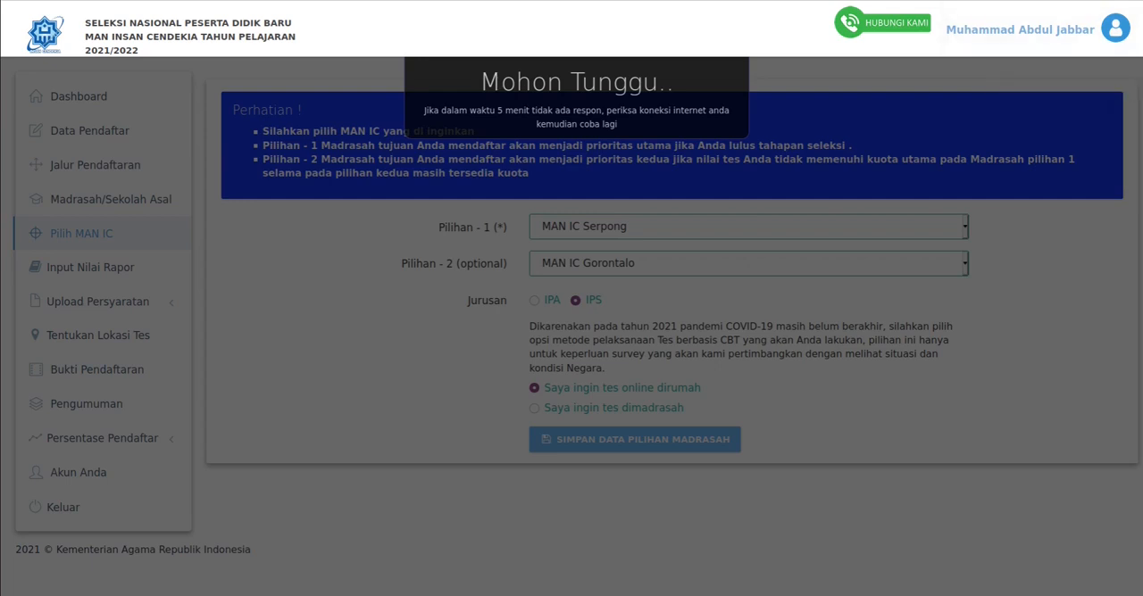
{"action": "left_click", "coordinate": [1107, 1]}
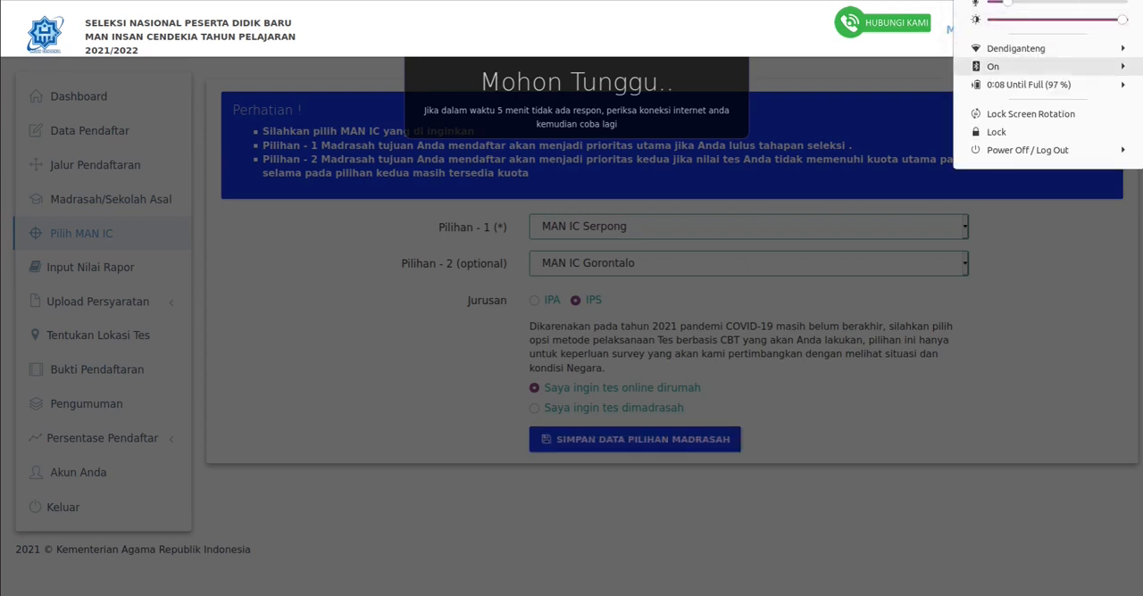
{"action": "key", "text": "Escape"}
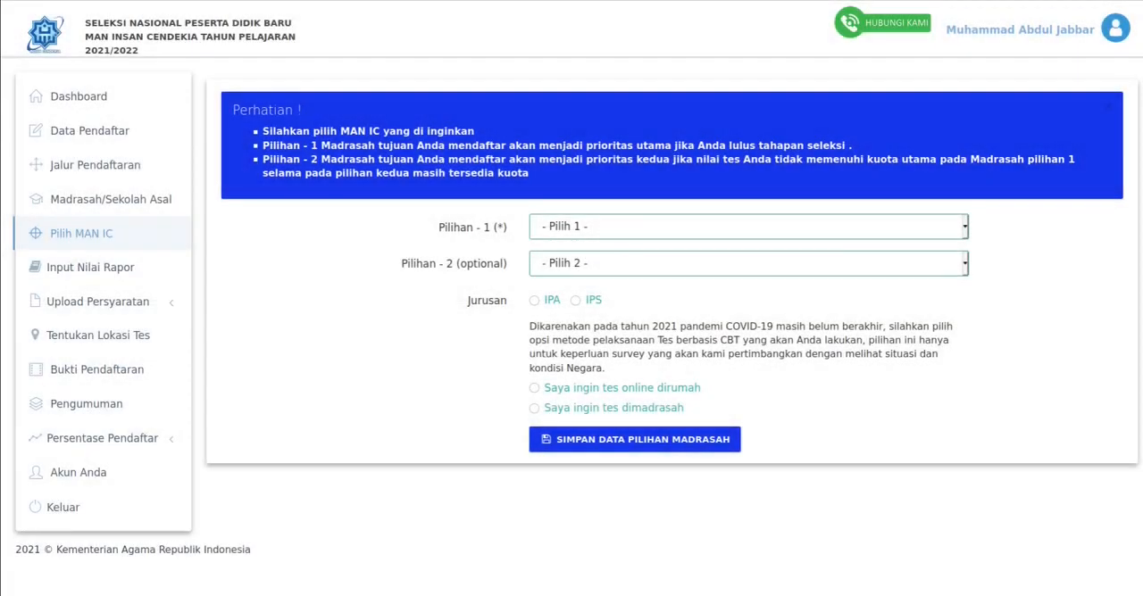
- Fill in the cleared madrasah choices again with MAN IC Serpong as Pilihan 1 and MAN IC Gorontalo as Pilihan 2
{"action": "left_click", "coordinate": [748, 227]}
{"action": "left_click", "coordinate": [575, 267]}
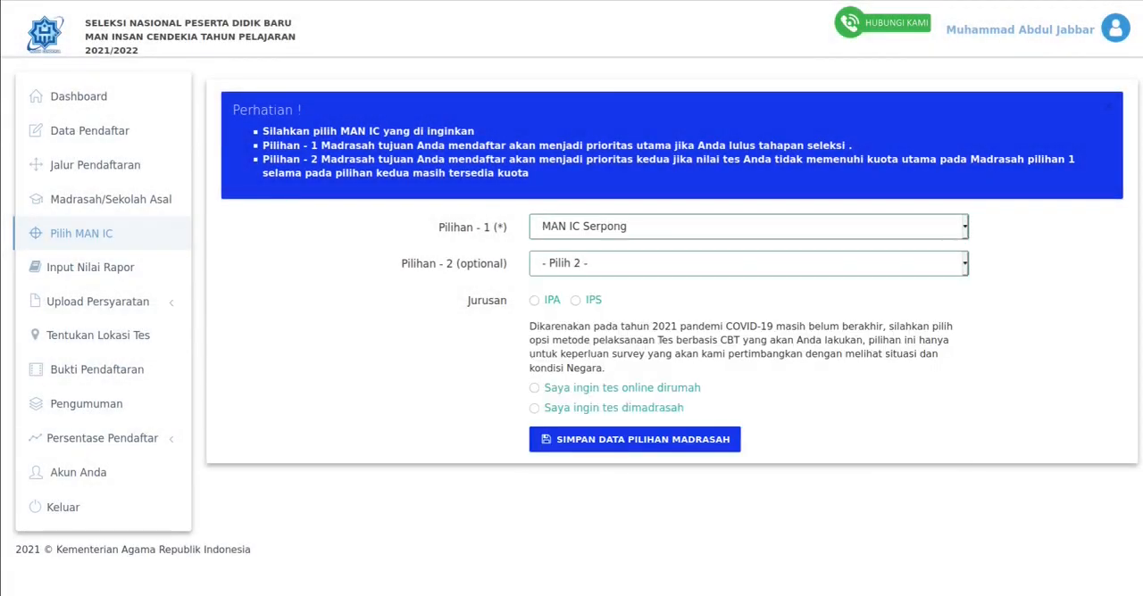
{"action": "left_click", "coordinate": [748, 264]}
{"action": "left_click", "coordinate": [579, 322]}
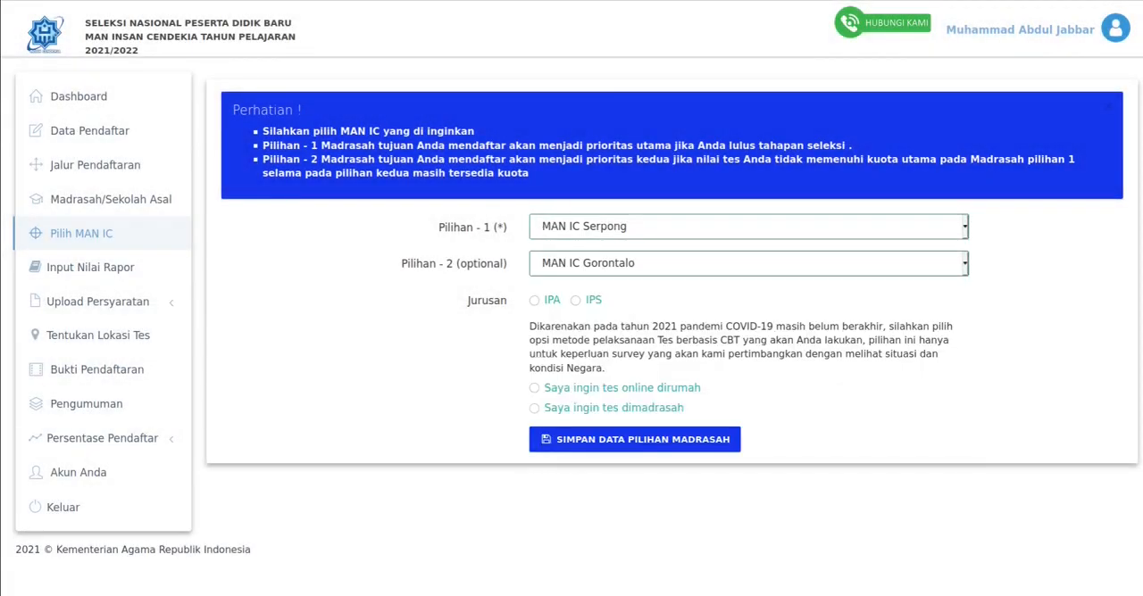
- Set Jurusan to IPS, choose Saya ingin tes online dirumah and save the madrasah choice data
{"action": "left_click", "coordinate": [534, 299]}
{"action": "left_click", "coordinate": [534, 388]}
{"action": "left_click", "coordinate": [635, 439]}
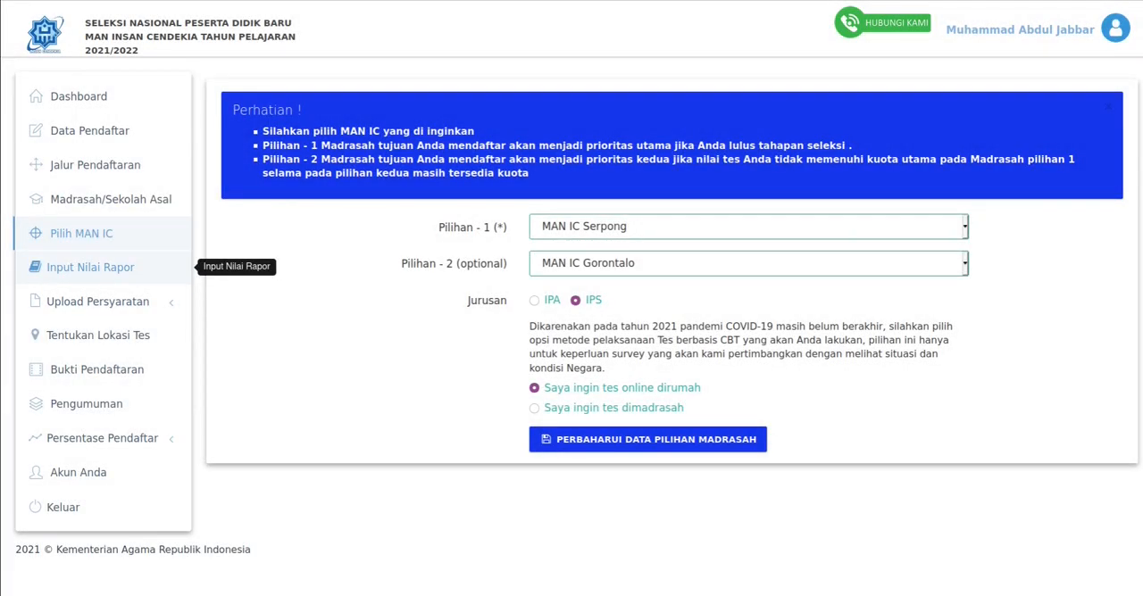
- Open the Input Nilai Rapor form for entering report-card grades
{"action": "left_click", "coordinate": [90, 268]}
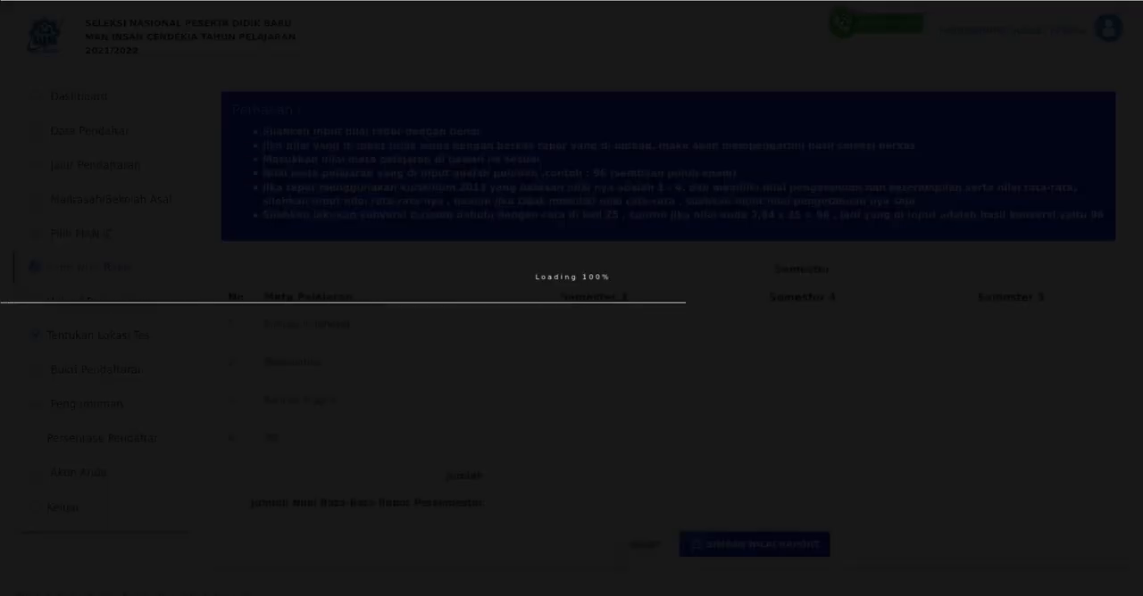
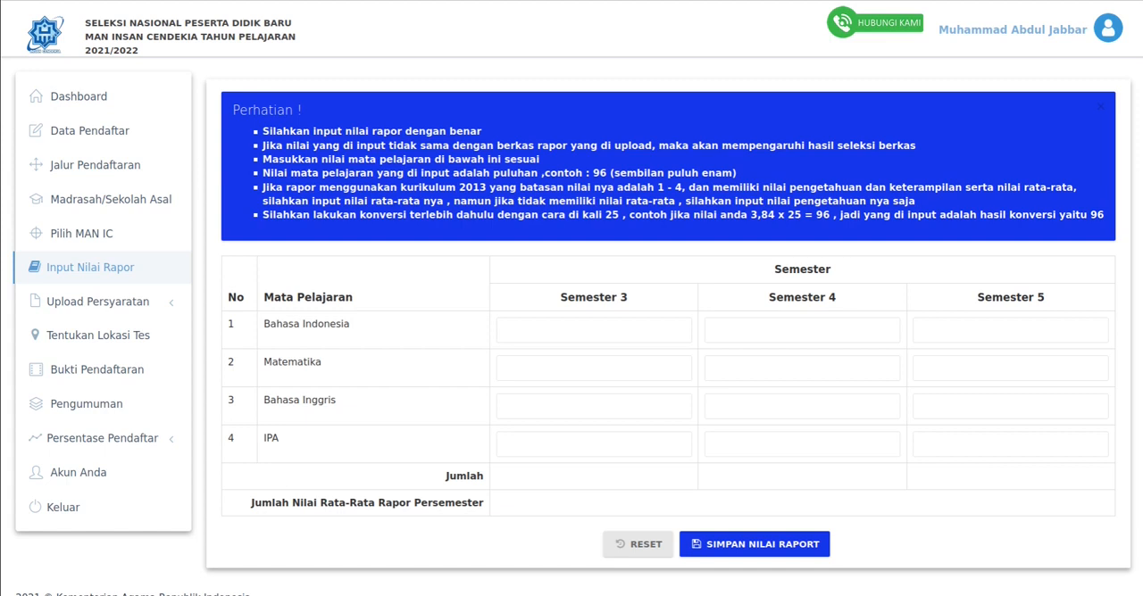
- Enter the Bahasa Indonesia grades as 96 for Semester 3, 80 for Semester 4 and 99 for Semester 5
{"action": "left_click", "coordinate": [520, 331]}
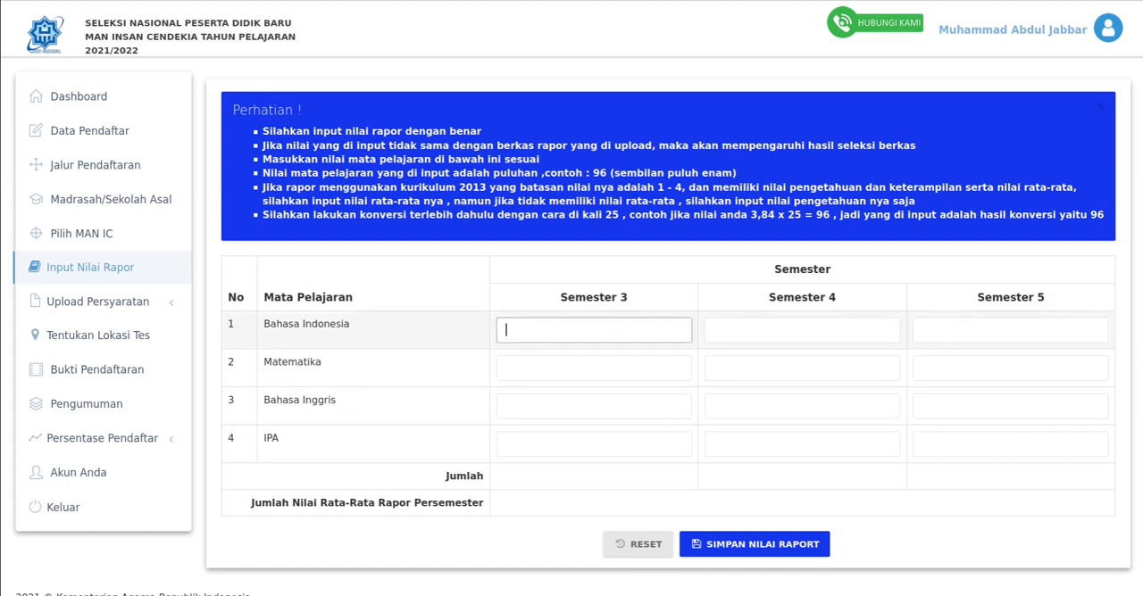
{"action": "type", "text": "96"}
{"action": "key", "text": "Tab"}
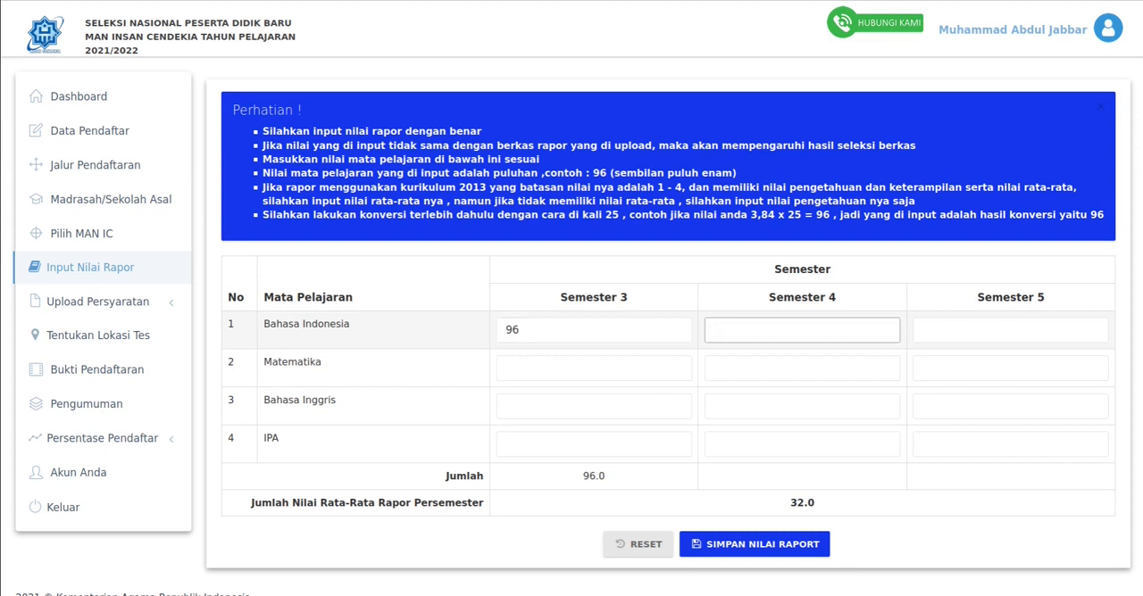
{"action": "type", "text": "80"}
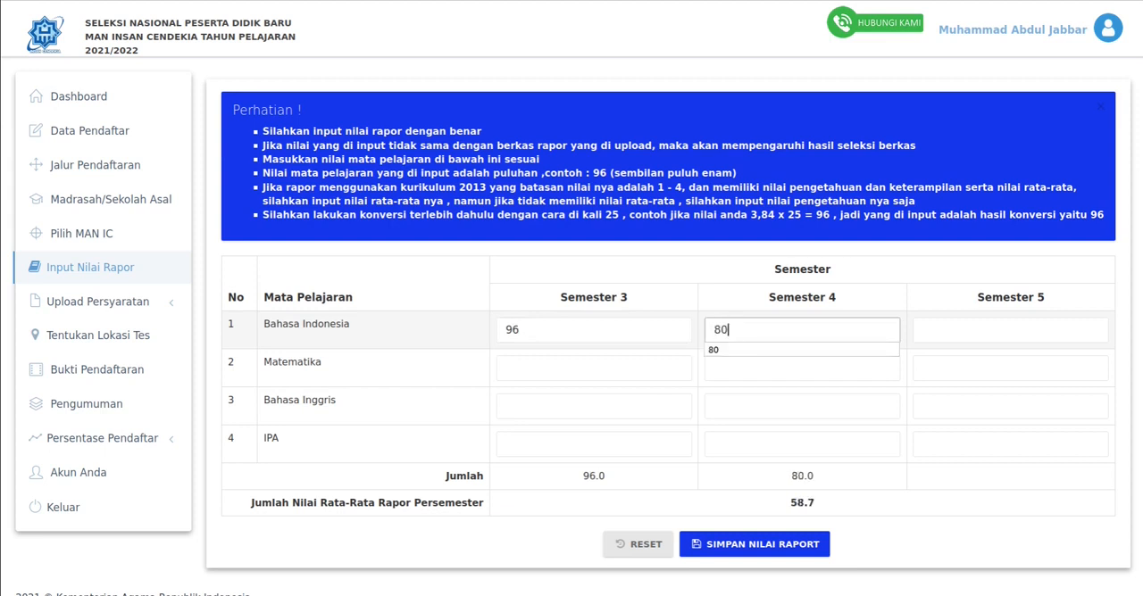
{"action": "key", "text": "Tab"}
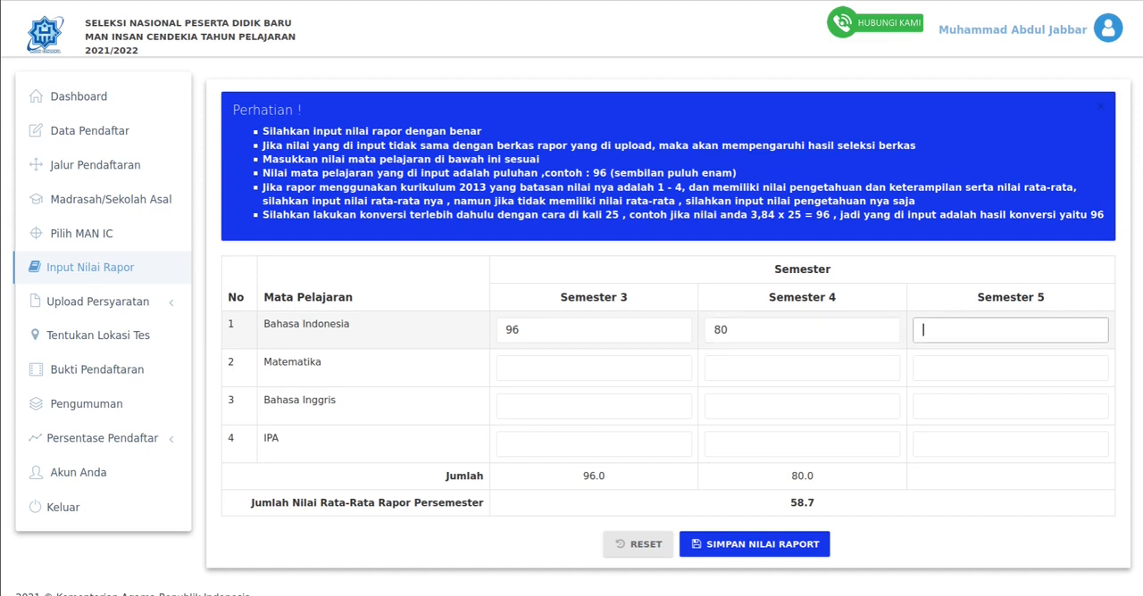
{"action": "type", "text": "99"}
- Enter the Matematika grades as 80 for Semester 3, 88 for Semester 4 and 88 for Semester 5
{"action": "left_click", "coordinate": [594, 368]}
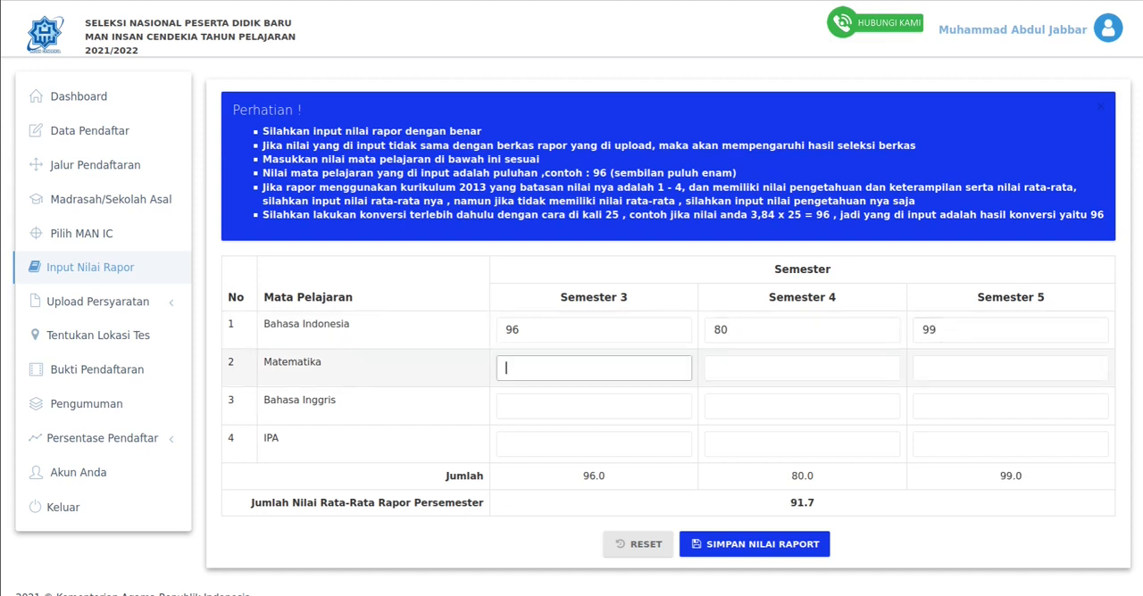
{"action": "type", "text": "80"}
{"action": "key", "text": "Tab"}
{"action": "type", "text": "88"}
{"action": "key", "text": "Tab"}
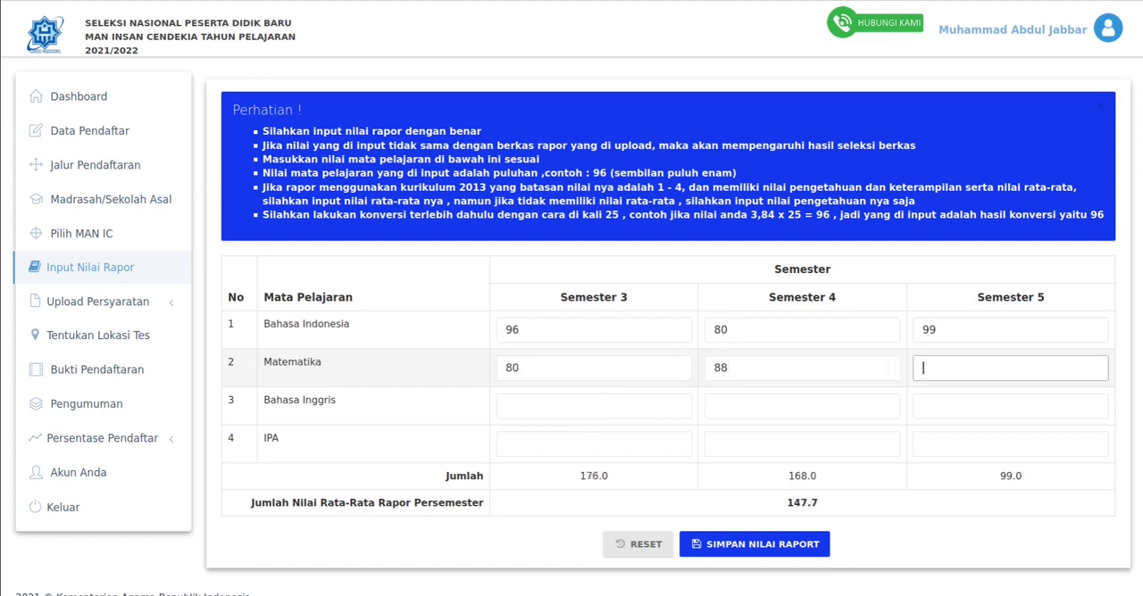
{"action": "type", "text": "88"}
{"action": "key", "text": "Tab"}
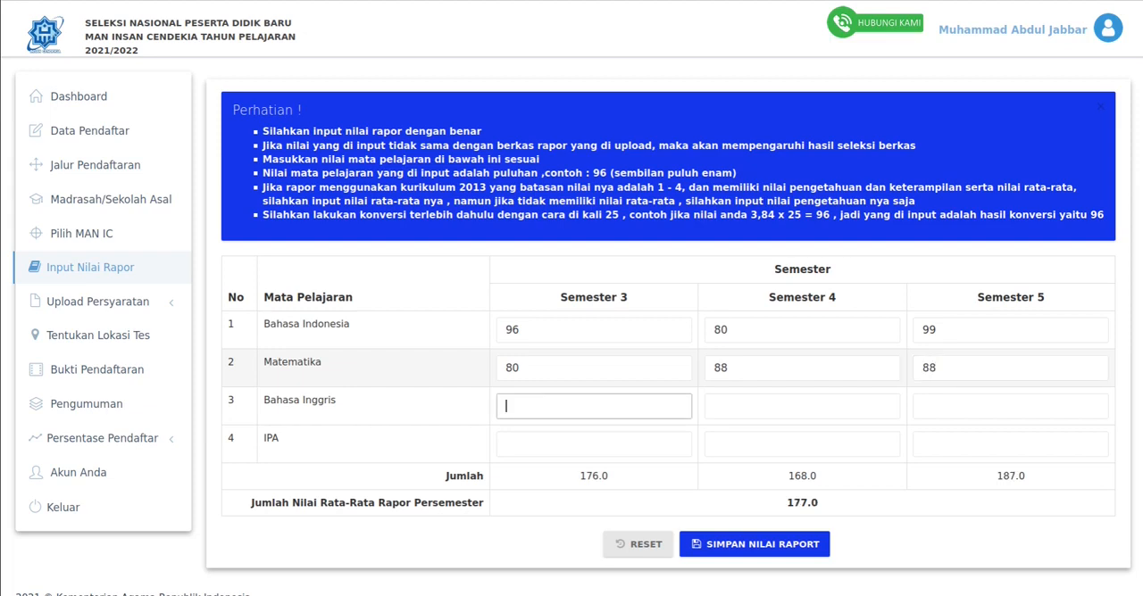
- Enter the Bahasa Inggris grades as 99 for Semester 3, 80 for Semester 4 and 80 for Semester 5
{"action": "type", "text": "99"}
{"action": "type", "text": "9"}
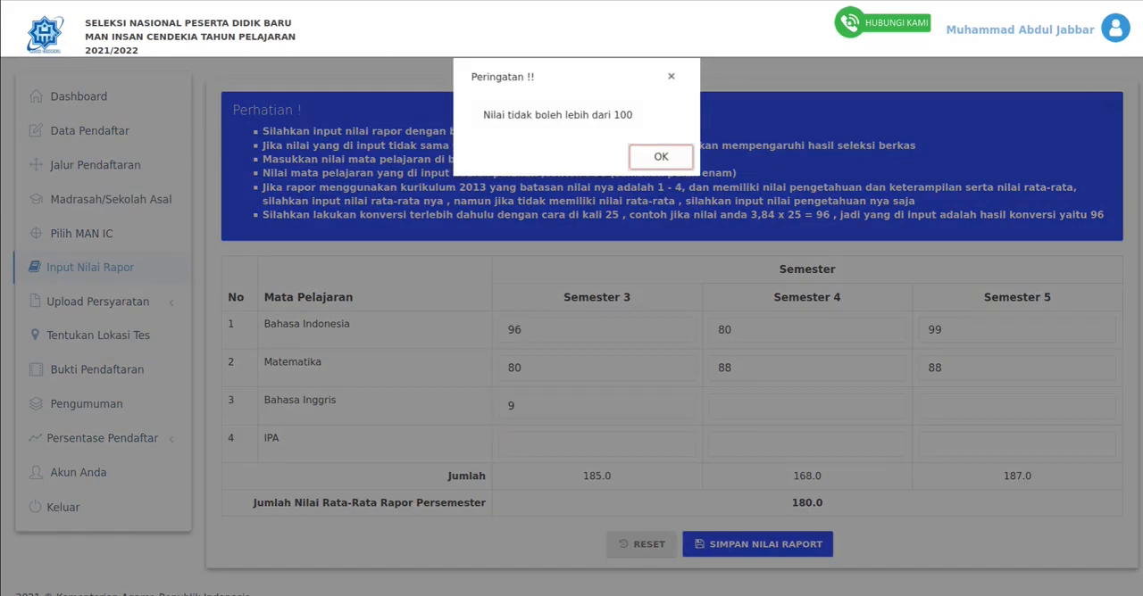
{"action": "key", "text": "Return"}
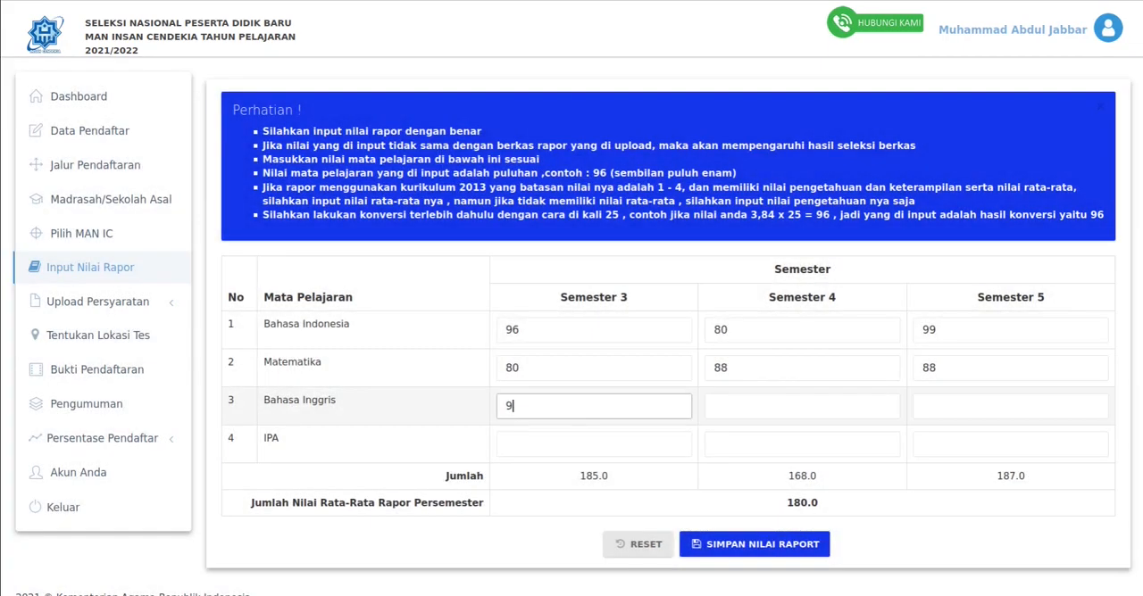
{"action": "type", "text": "9"}
{"action": "key", "text": "Tab"}
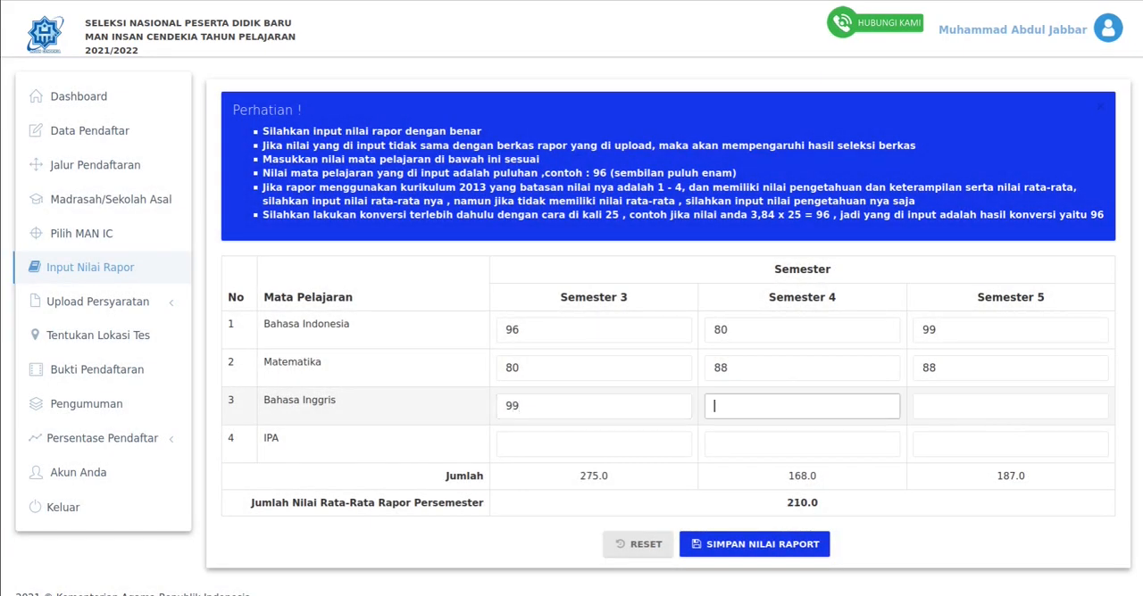
{"action": "type", "text": "80"}
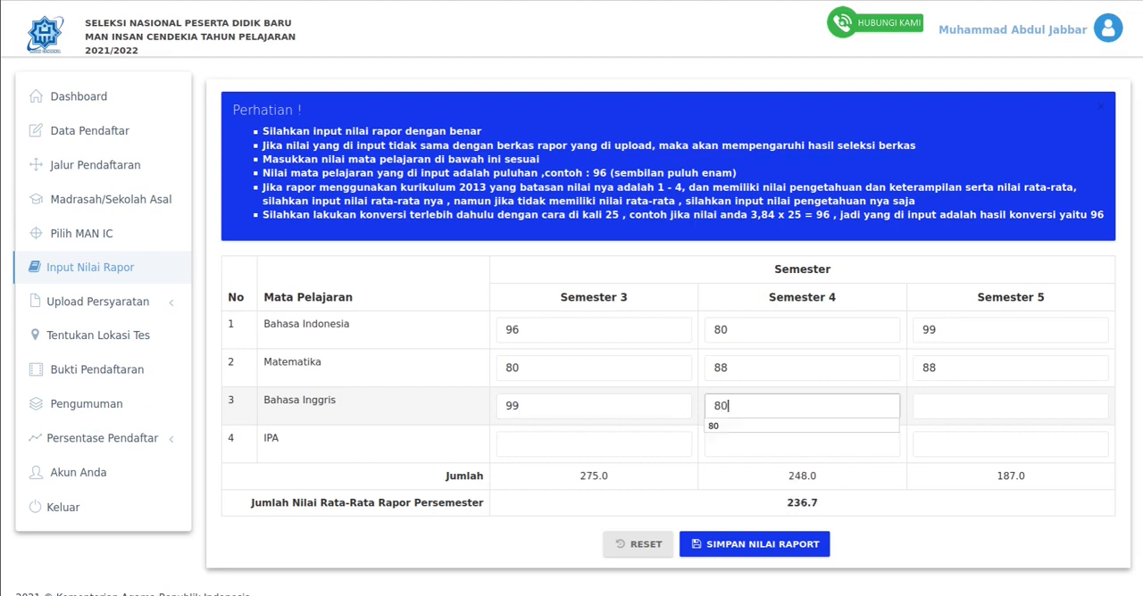
{"action": "key", "text": "Tab"}
{"action": "type", "text": "80"}
{"action": "key", "text": "Tab"}
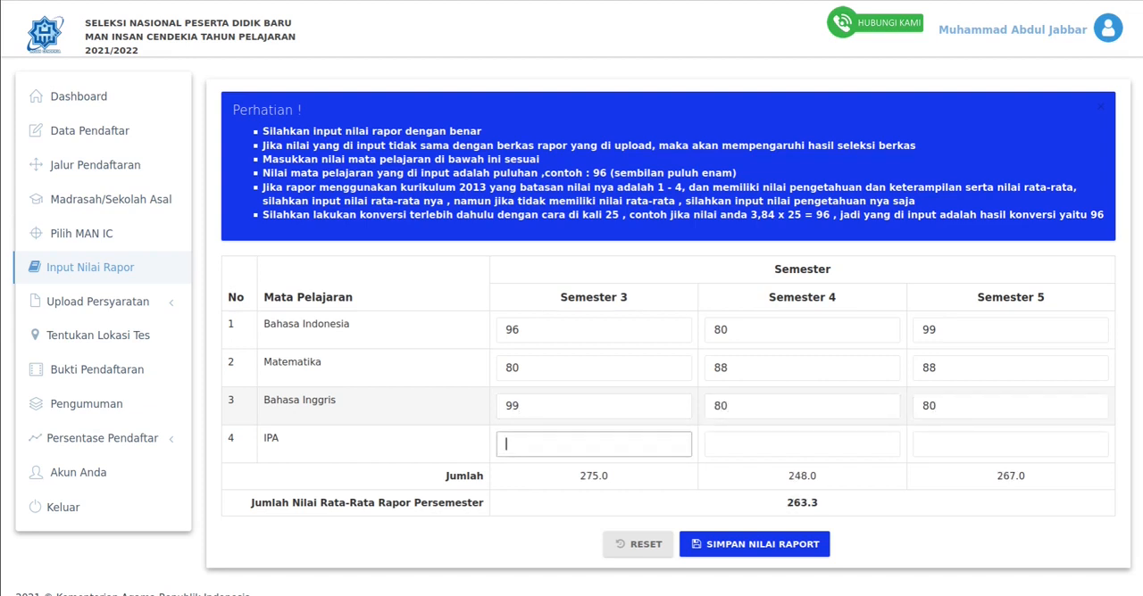
- Enter the IPA grades as 70, 90 and 99 for Semesters 3 to 5 and save the report-card grades
{"action": "type", "text": "70"}
{"action": "key", "text": "Tab"}
{"action": "type", "text": "90"}
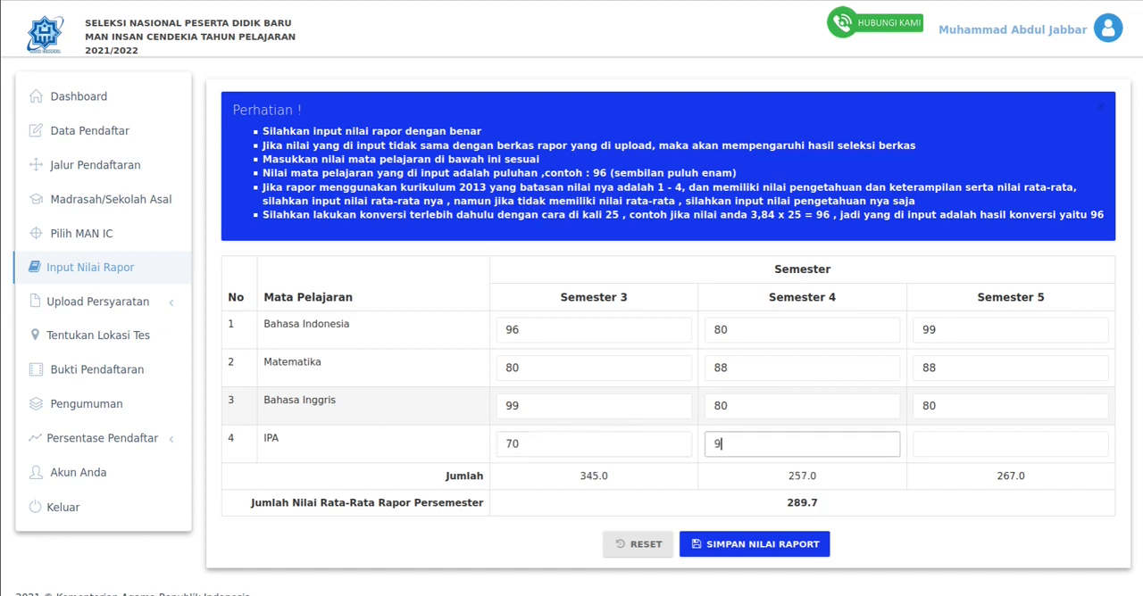
{"action": "key", "text": "Tab"}
{"action": "type", "text": "99"}
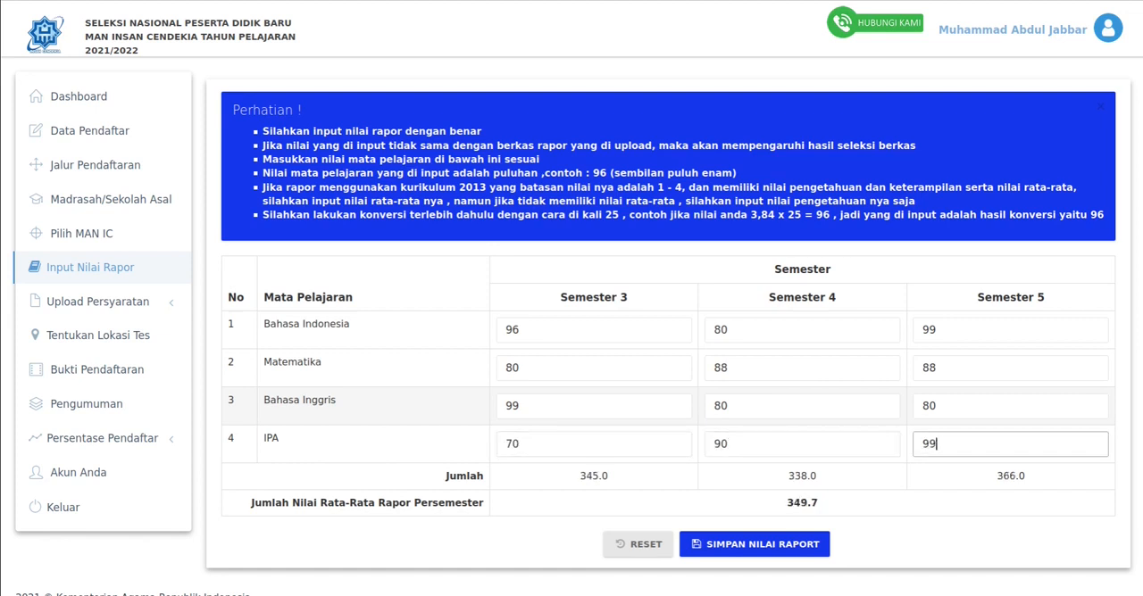
{"action": "scroll", "coordinate": [668, 464], "scroll_direction": "down", "scroll_amount": 1}
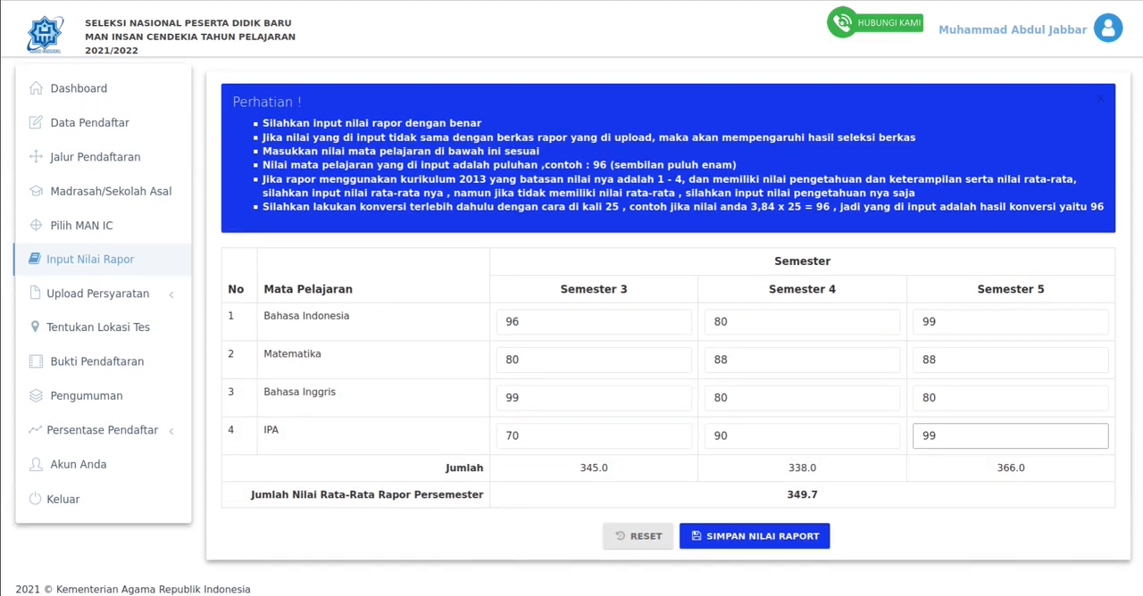
{"action": "left_click", "coordinate": [755, 537]}
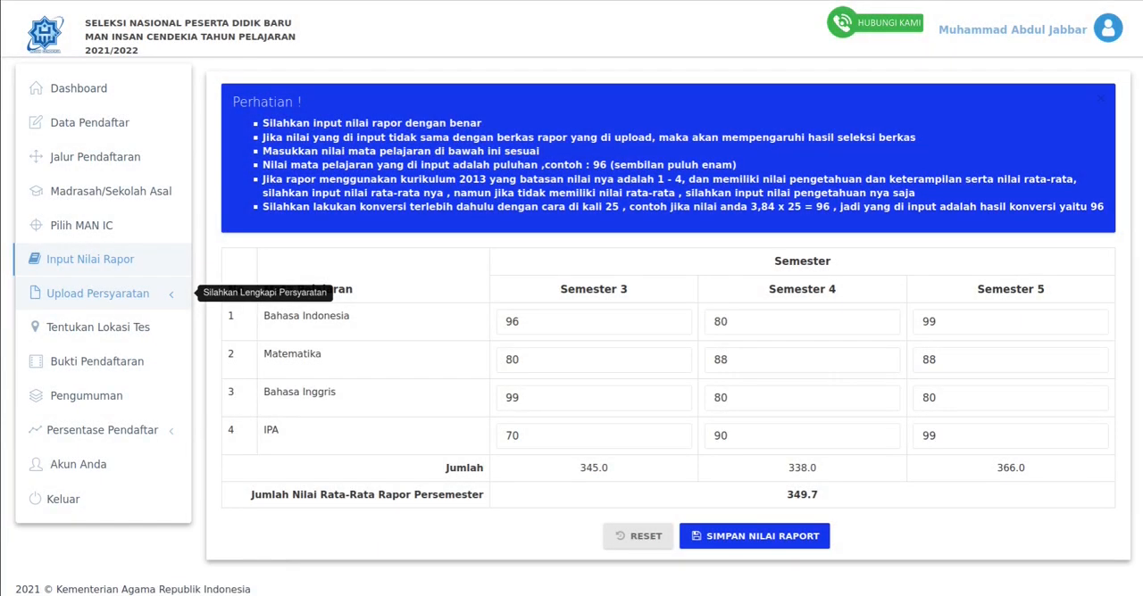
- Upload pasfoto.jpeg as the applicant's Pasfoto in the required documents
{"action": "left_click", "coordinate": [99, 294]}
{"action": "scroll", "coordinate": [98, 293], "scroll_direction": "down", "scroll_amount": 2}
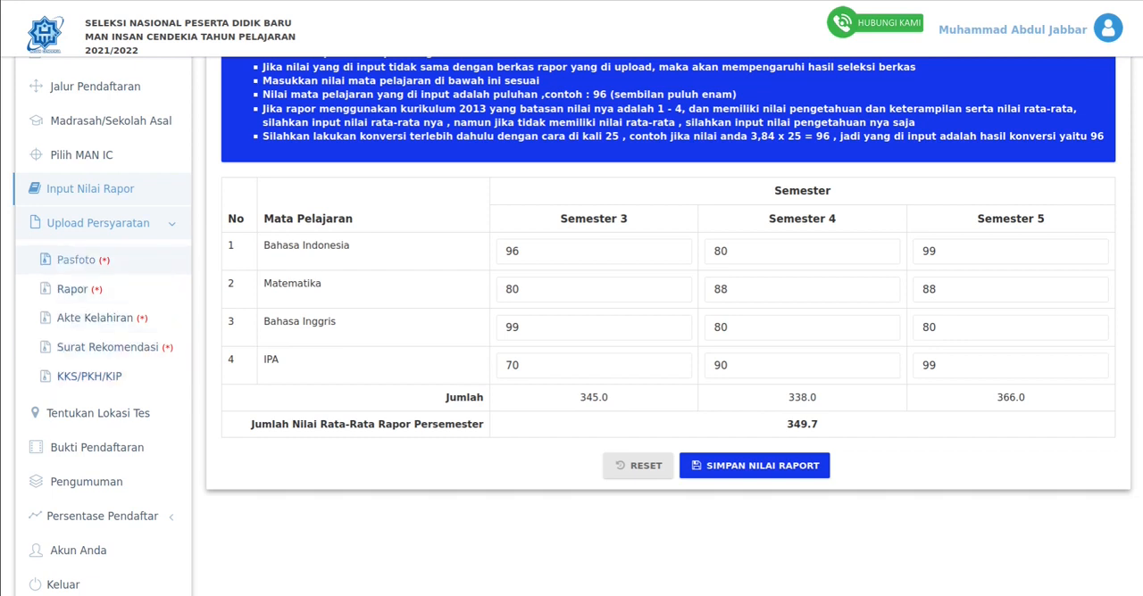
{"action": "left_click", "coordinate": [76, 260]}
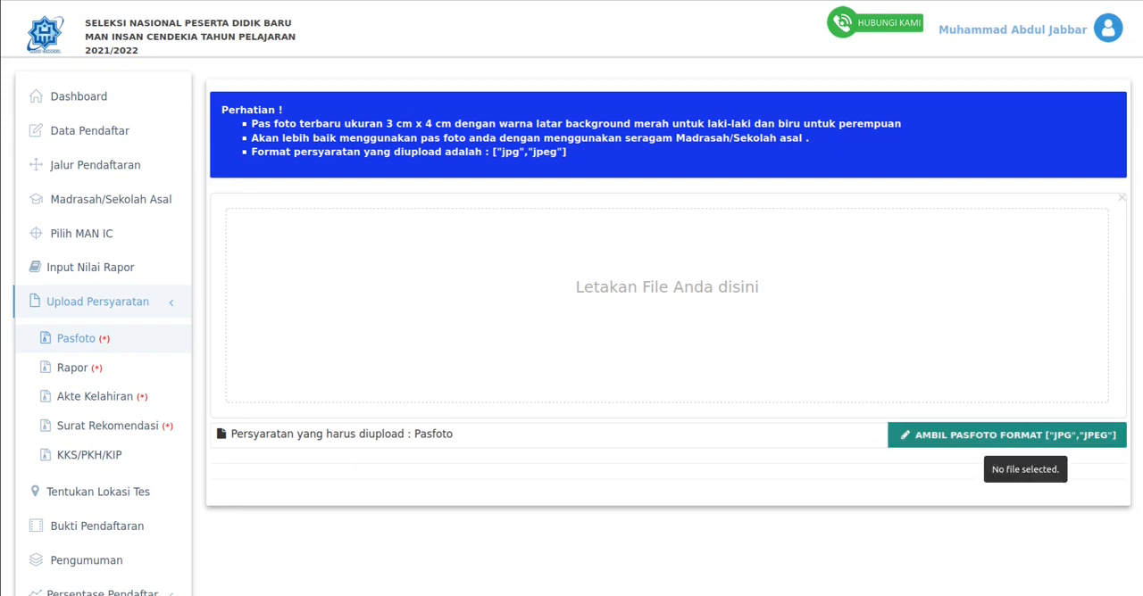
{"action": "left_click", "coordinate": [1007, 435]}
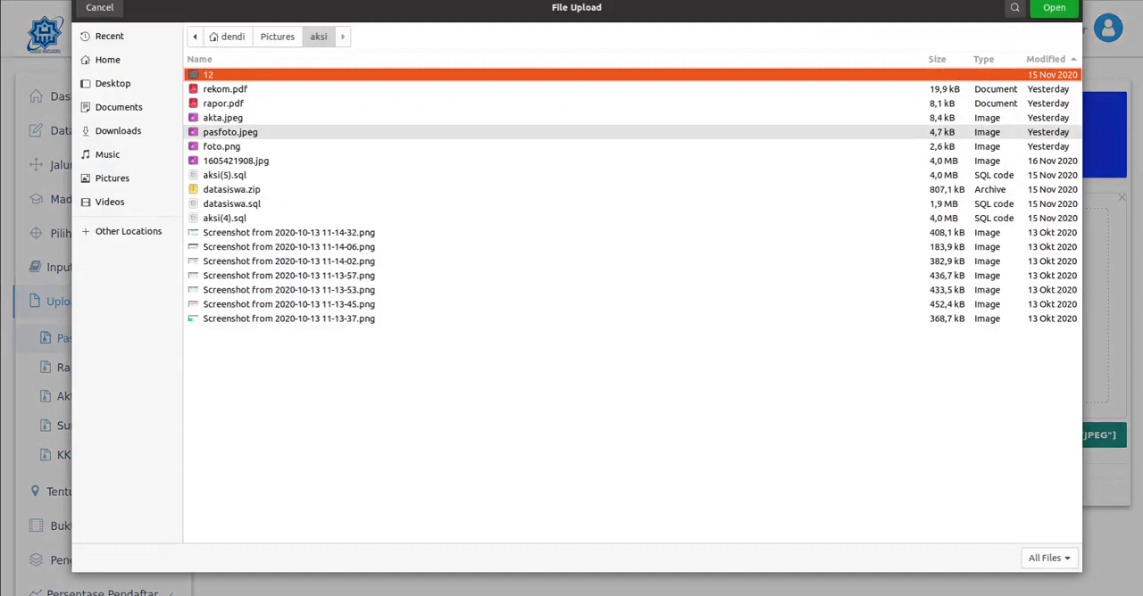
{"action": "double_click", "coordinate": [229, 131]}
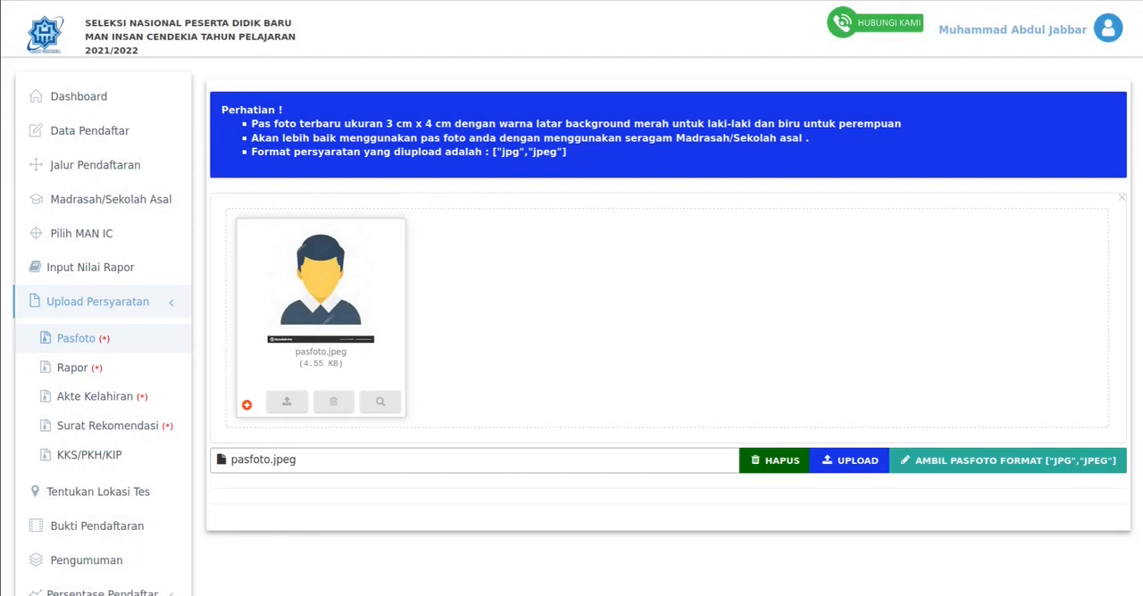
{"action": "left_click", "coordinate": [853, 460]}
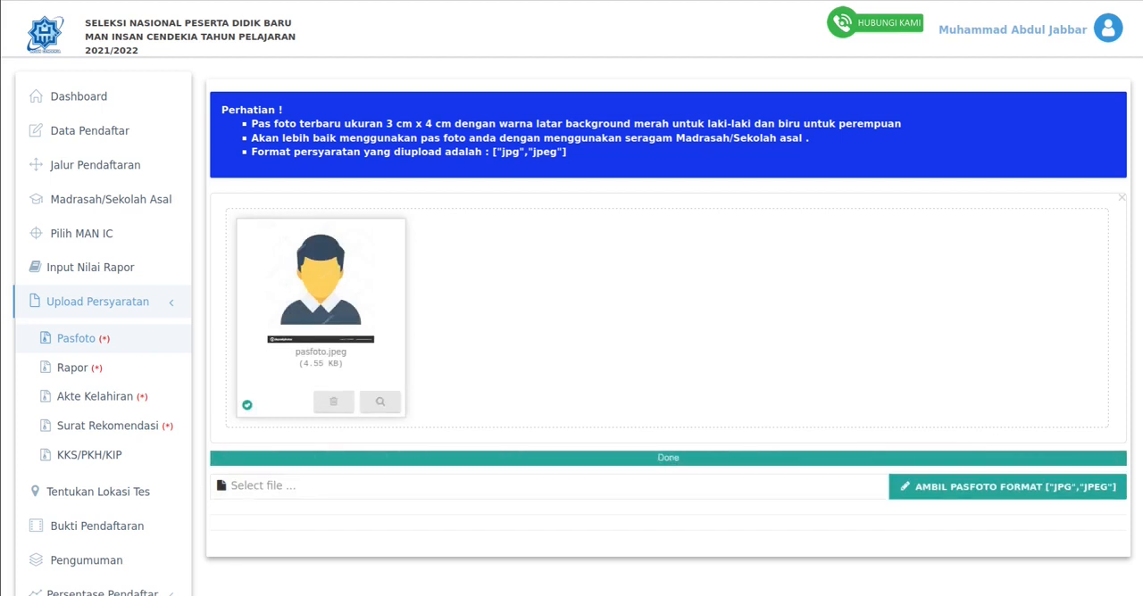
- View the detailed preview of the uploaded pasfoto.jpeg and close it
{"action": "left_click_drag", "start_coordinate": [680, 458], "coordinate": [656, 458]}
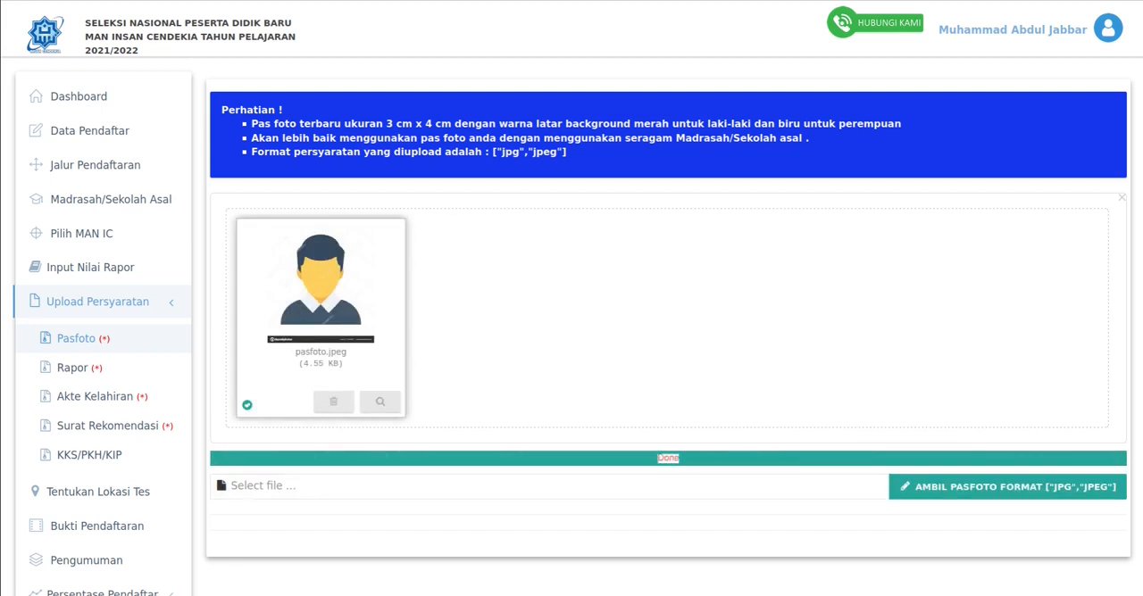
{"action": "left_click", "coordinate": [380, 402]}
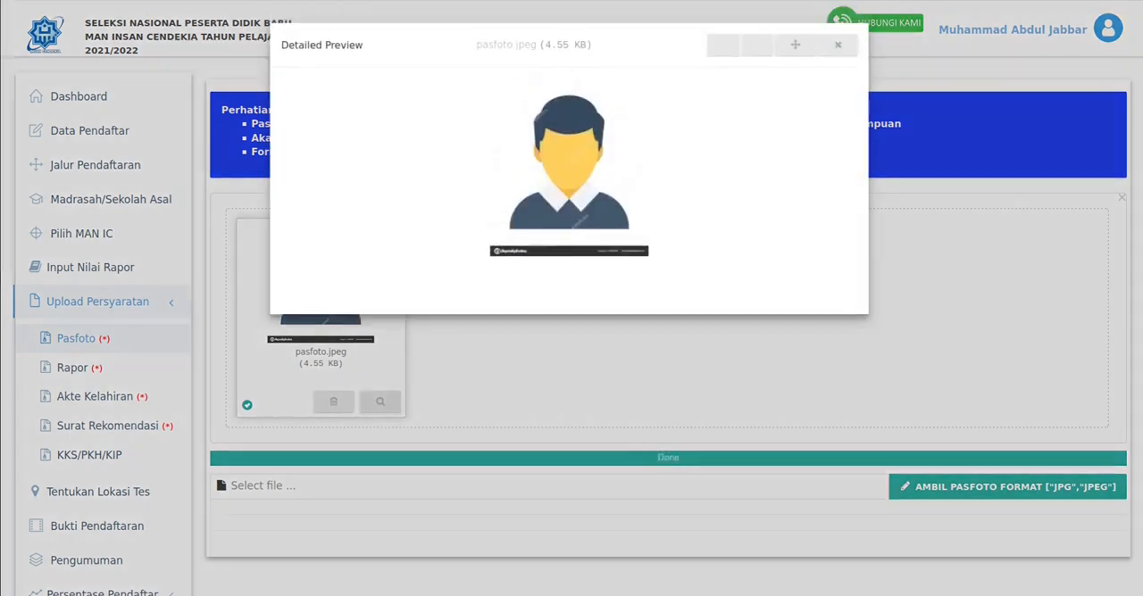
{"action": "left_click", "coordinate": [844, 43]}
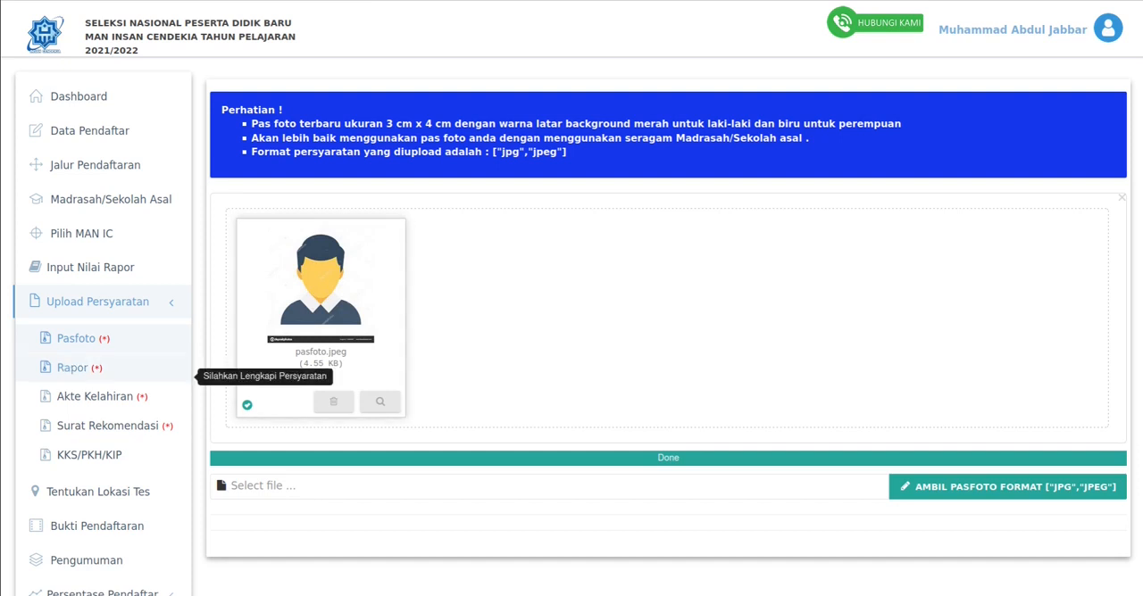
- Upload rapor.pdf as the Rapor document covering semesters 3, 4 and 5
{"action": "left_click", "coordinate": [73, 367]}
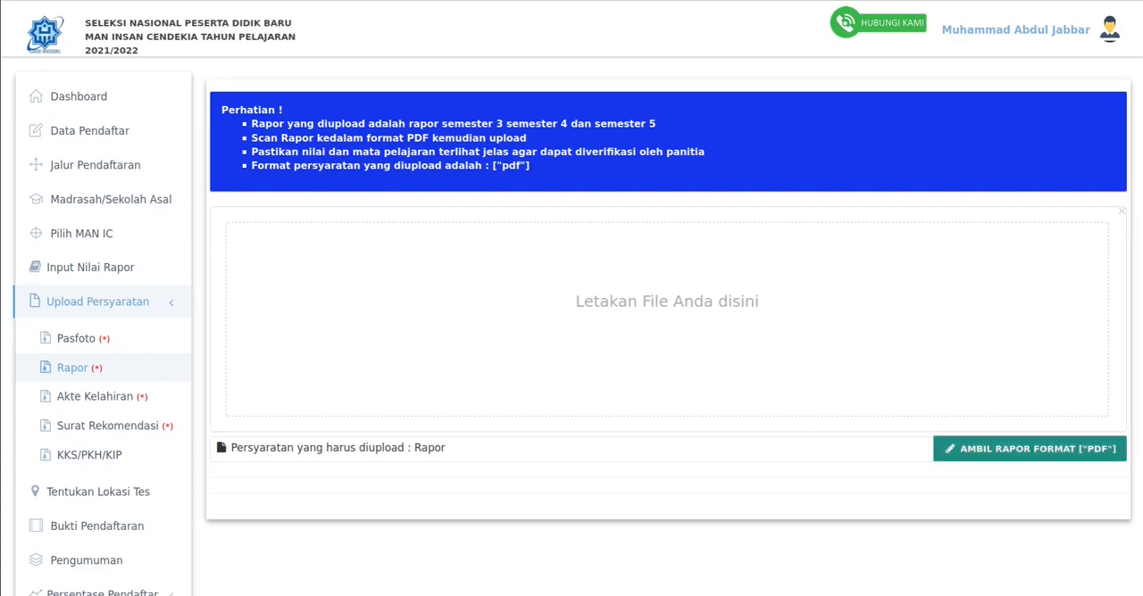
{"action": "left_click", "coordinate": [1030, 448]}
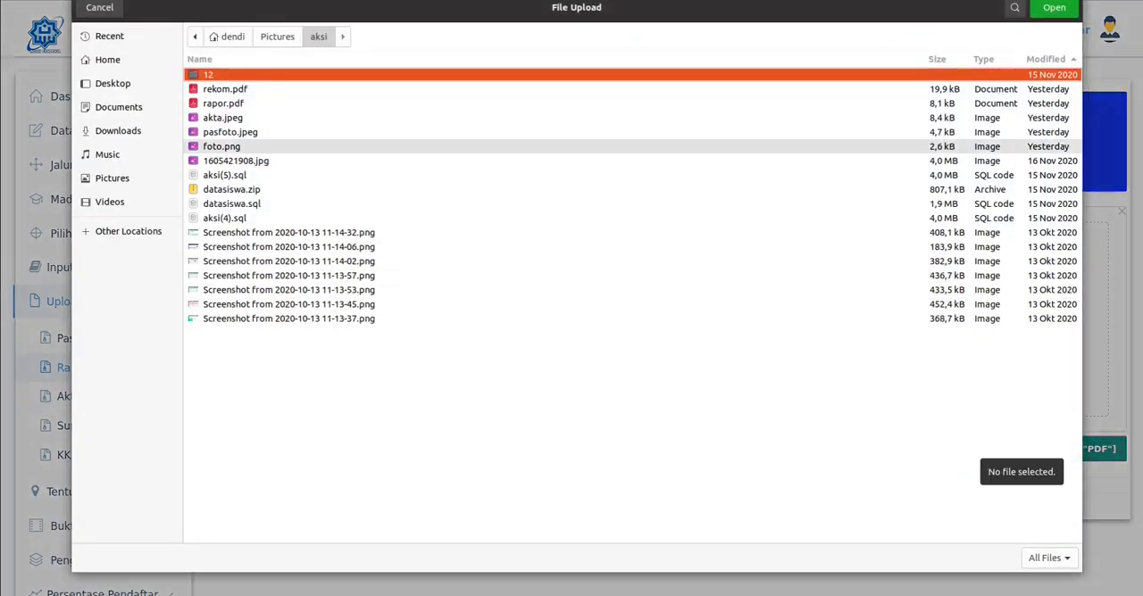
{"action": "left_click", "coordinate": [224, 103]}
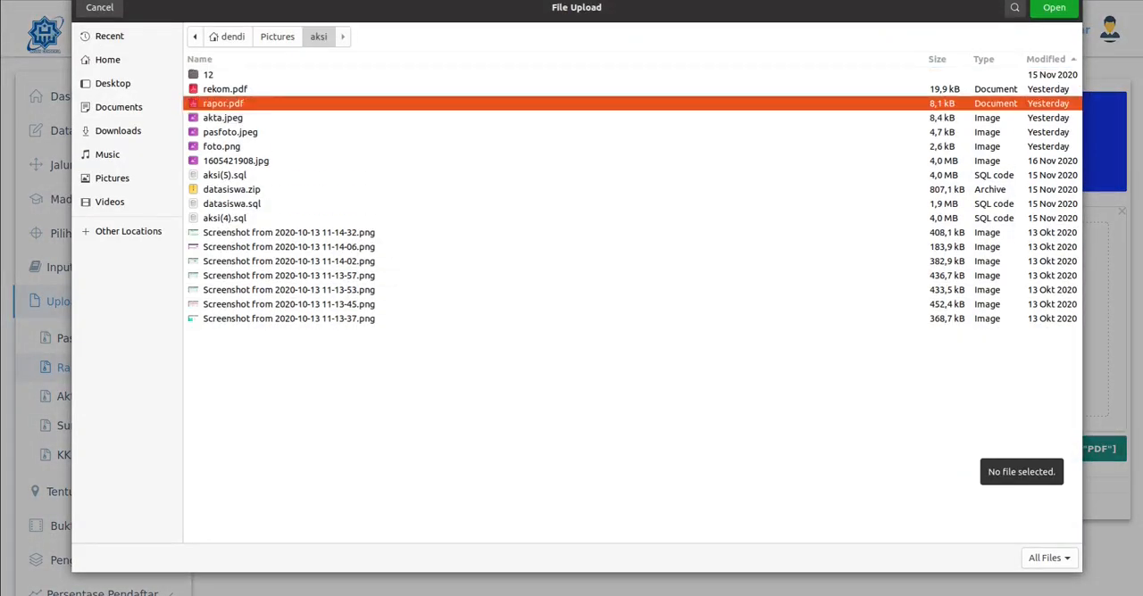
{"action": "left_click", "coordinate": [1053, 7]}
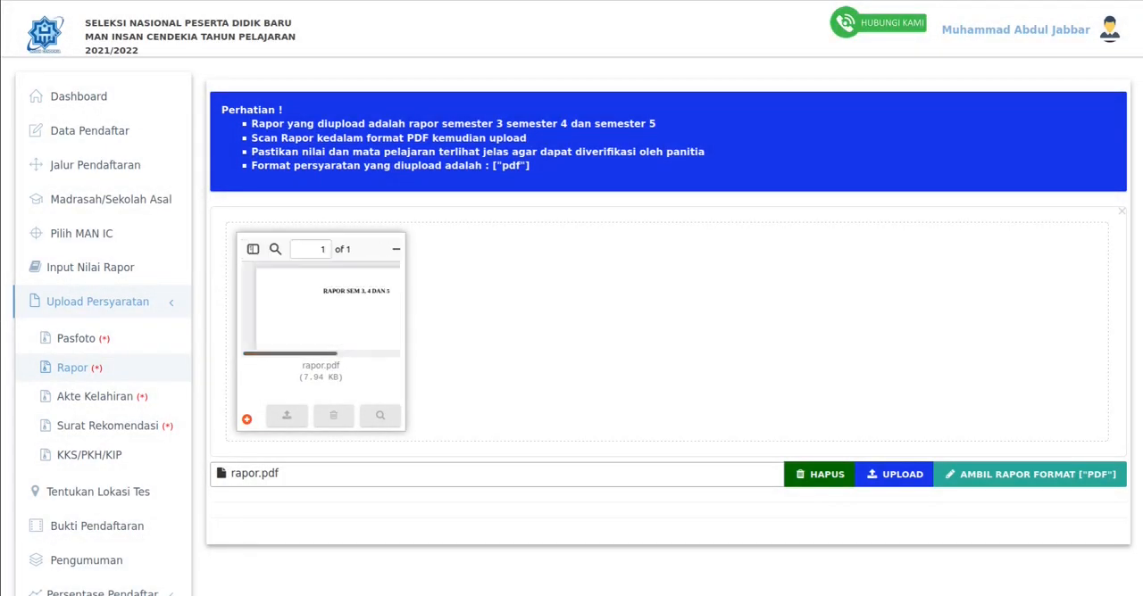
{"action": "left_click", "coordinate": [894, 475]}
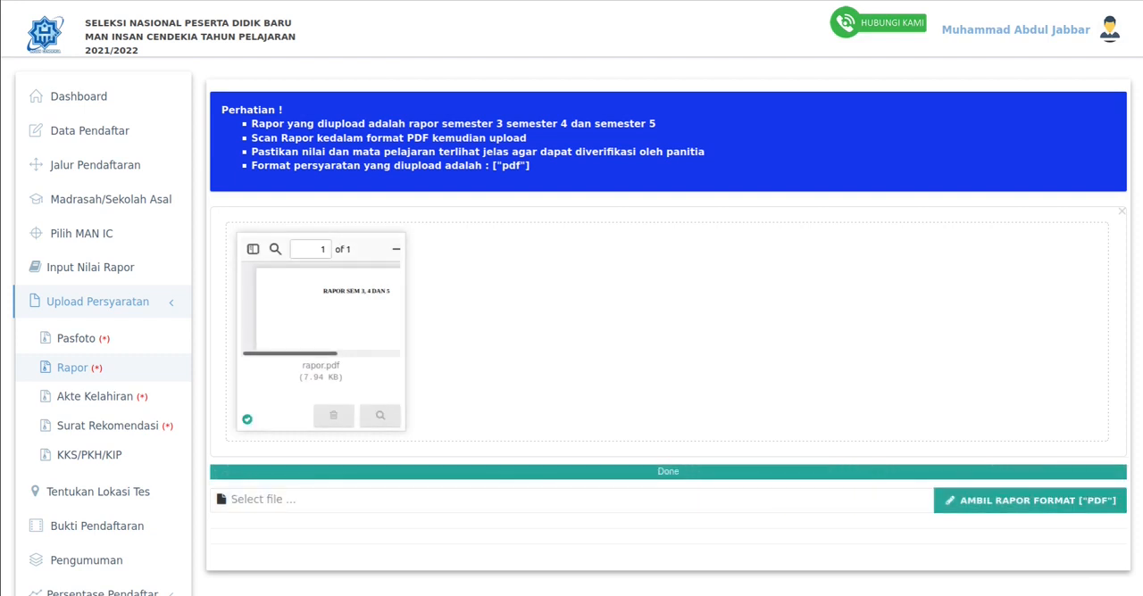
{"action": "double_click", "coordinate": [668, 472]}
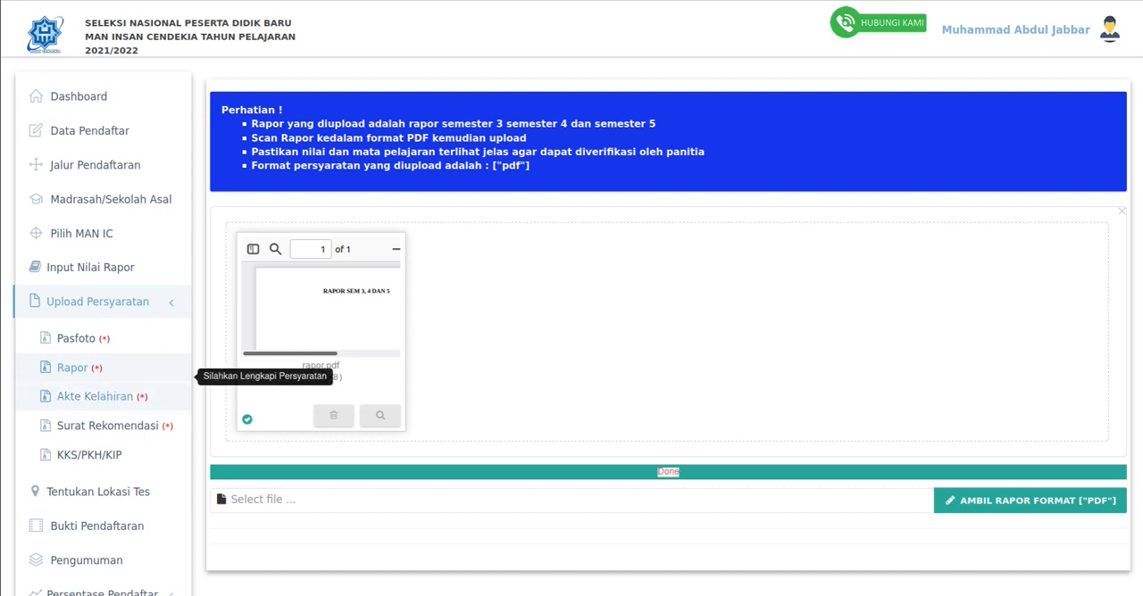
- Upload akta.jpeg as the Akte Kelahiran document
{"action": "left_click", "coordinate": [95, 396]}
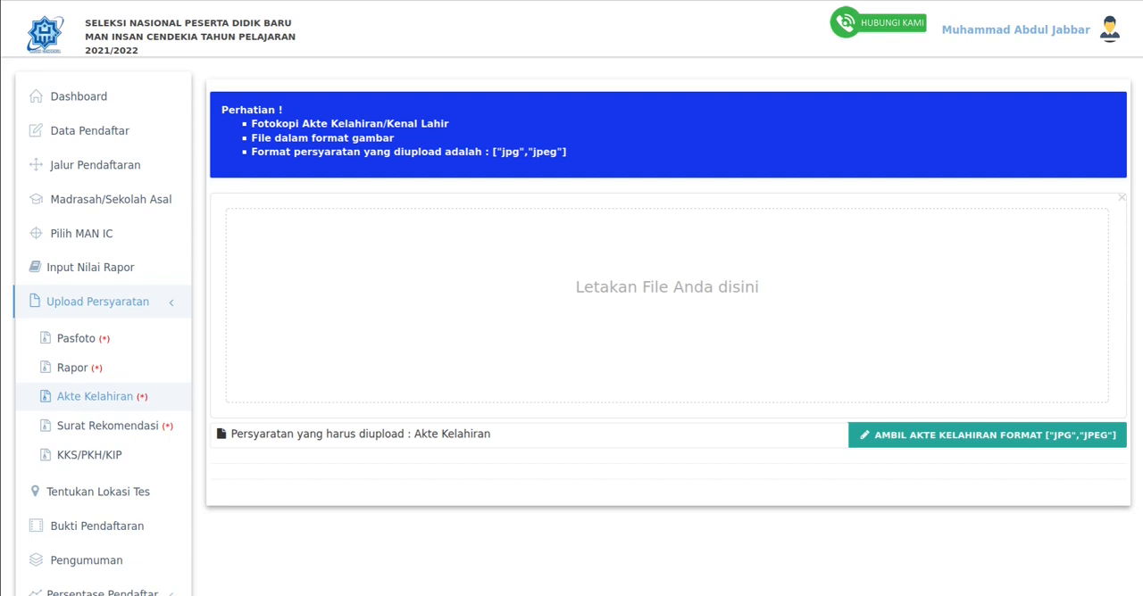
{"action": "left_click", "coordinate": [964, 436]}
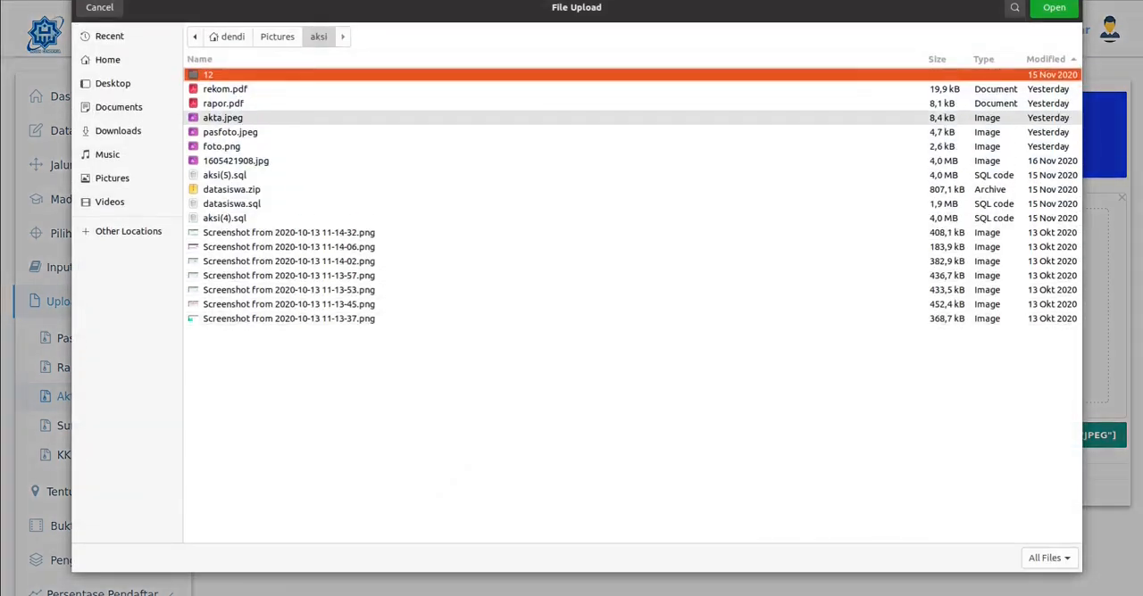
{"action": "left_click", "coordinate": [224, 118]}
{"action": "left_click", "coordinate": [1054, 8]}
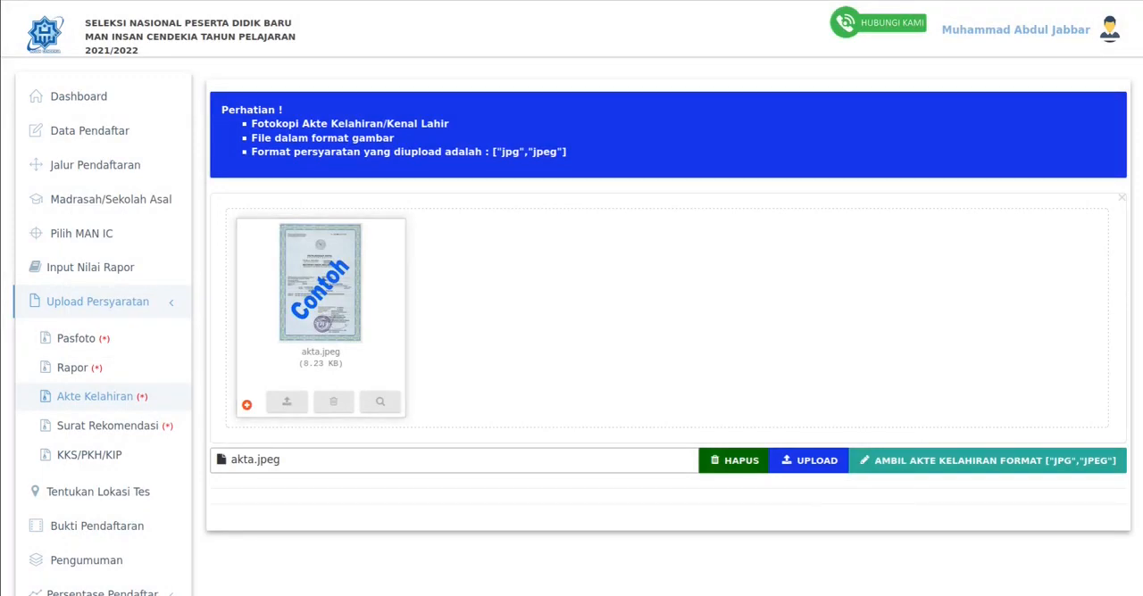
{"action": "left_click", "coordinate": [808, 461]}
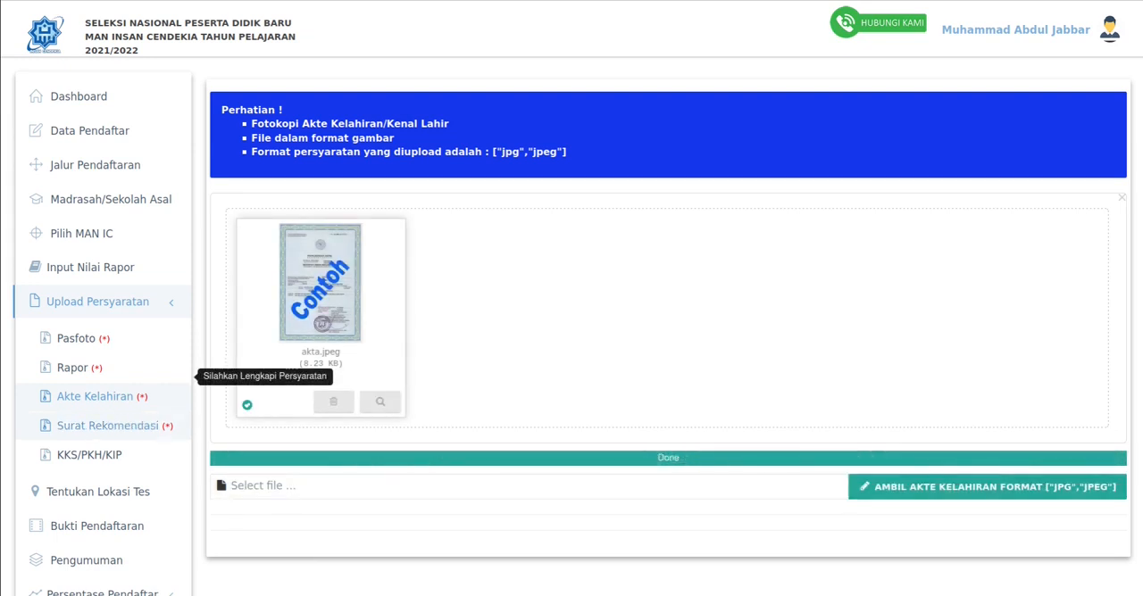
- Go to the Surat Rekomendasi requirement and open the MAN Insan Cendekia recommendation letter template from its download page in LibreOffice
{"action": "left_click", "coordinate": [107, 426]}
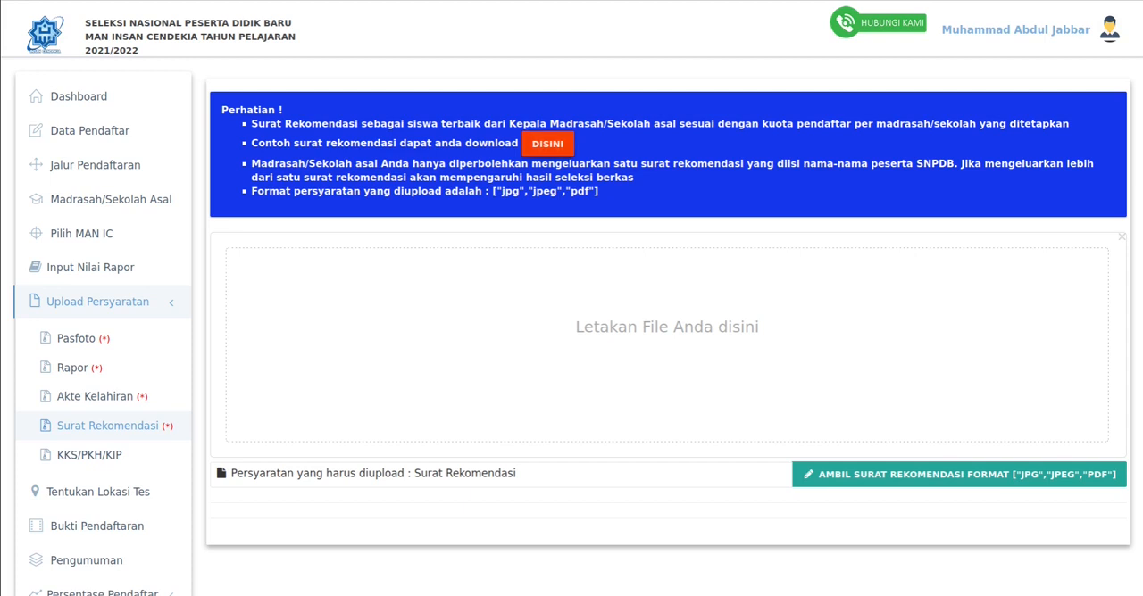
{"action": "left_click", "coordinate": [547, 143]}
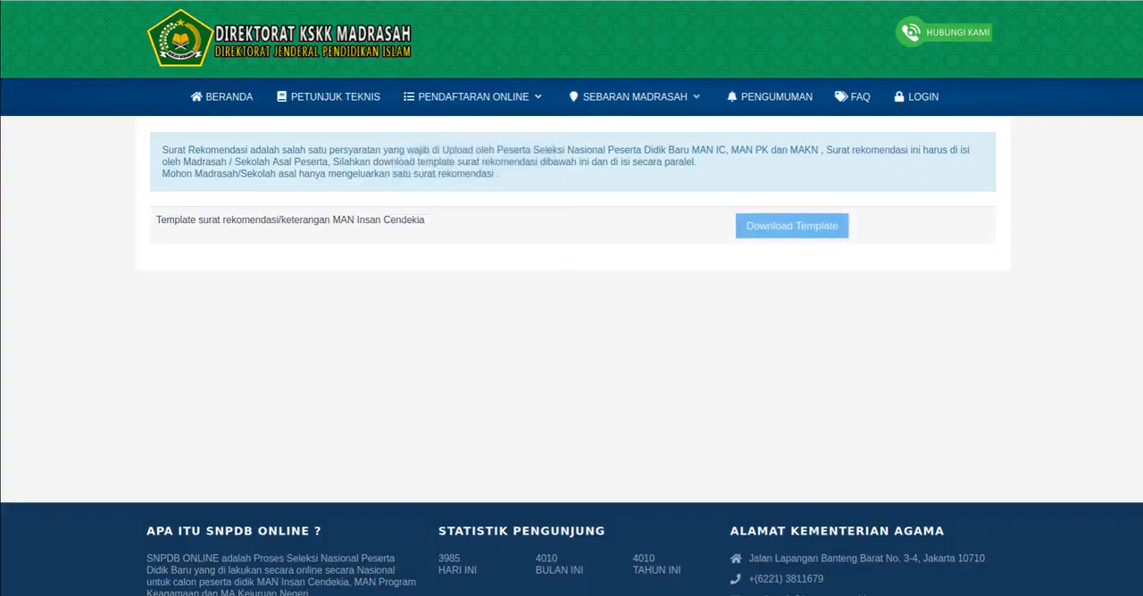
{"action": "left_click", "coordinate": [791, 226]}
{"action": "left_click", "coordinate": [233, 320]}
{"action": "left_click", "coordinate": [458, 381]}
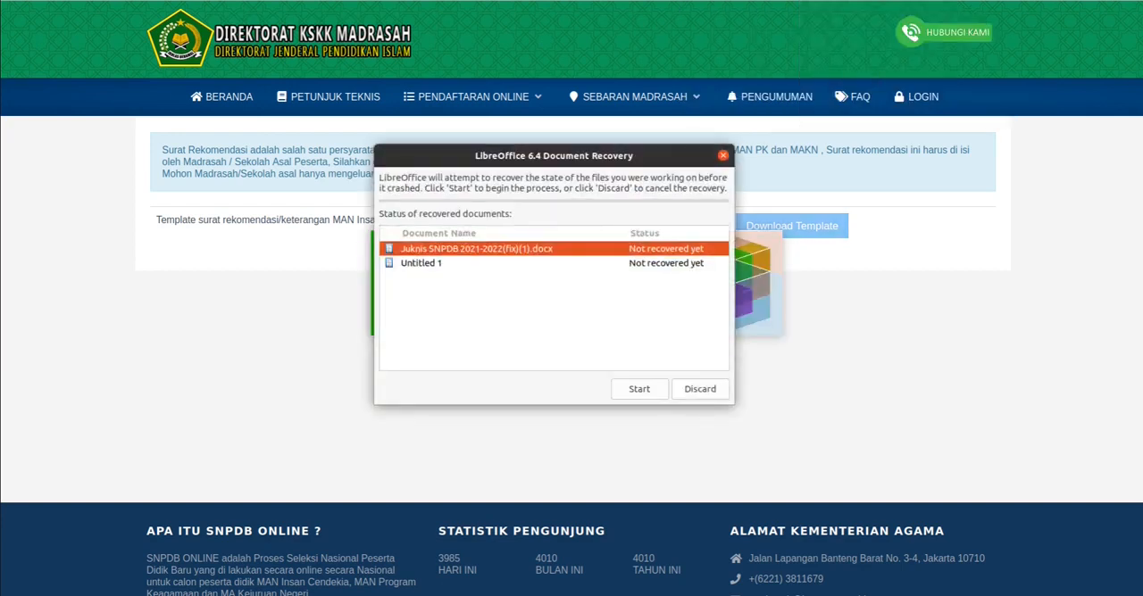
- Discard the LibreOffice document recovery without saving the listed files and review the recommendation letter template
{"action": "left_click", "coordinate": [700, 389]}
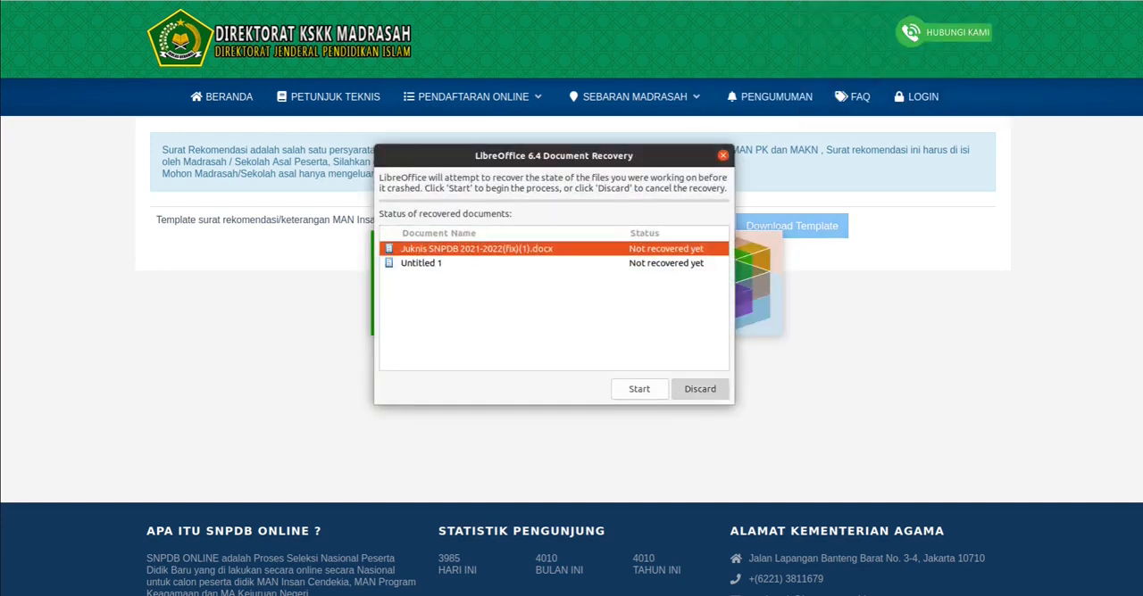
{"action": "left_click", "coordinate": [651, 305]}
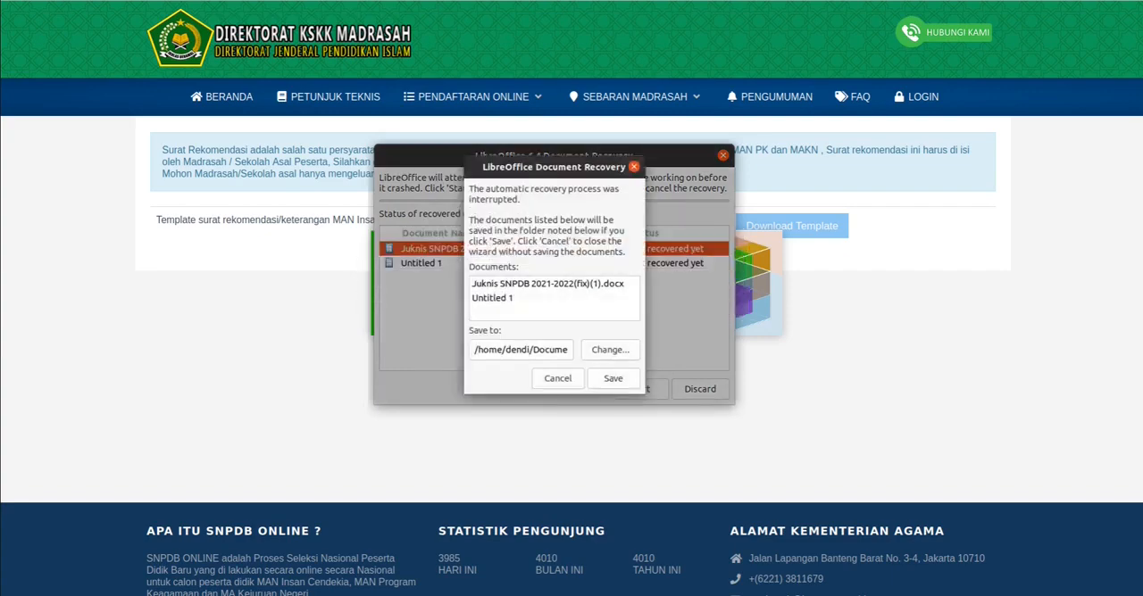
{"action": "left_click", "coordinate": [557, 378]}
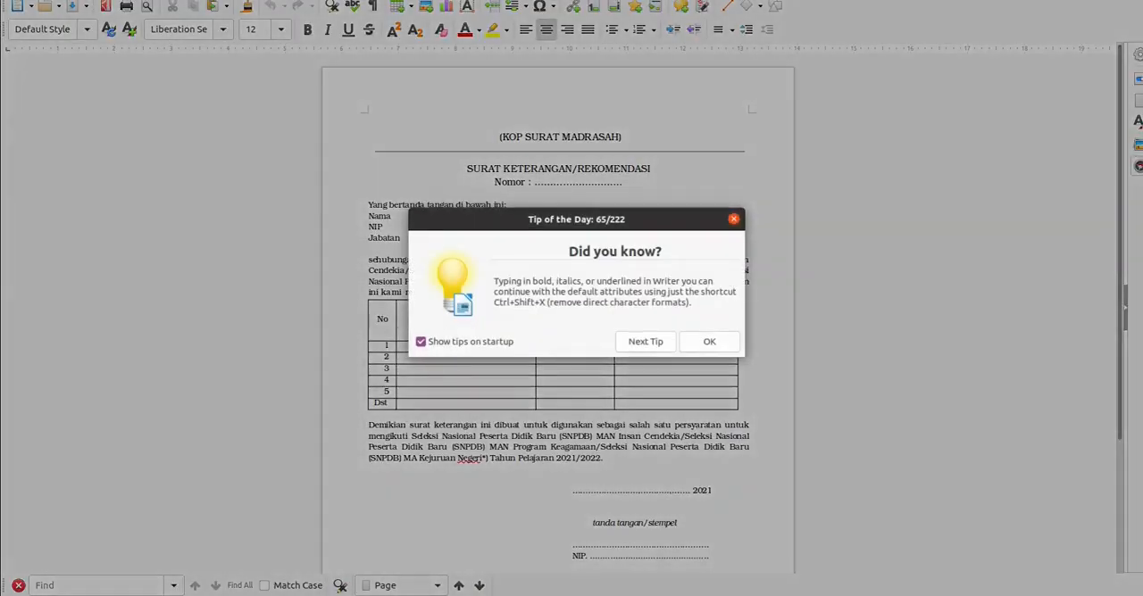
{"action": "left_click", "coordinate": [709, 342]}
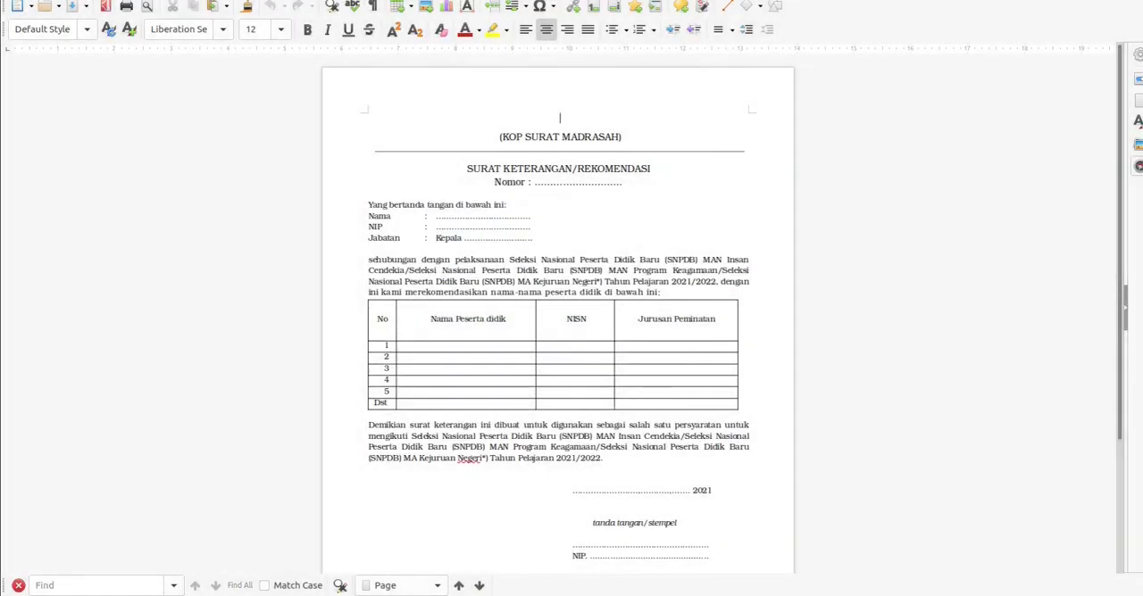
{"action": "scroll", "coordinate": [558, 321], "scroll_direction": "down", "scroll_amount": 4}
{"action": "scroll", "coordinate": [558, 321], "scroll_direction": "up", "scroll_amount": 4}
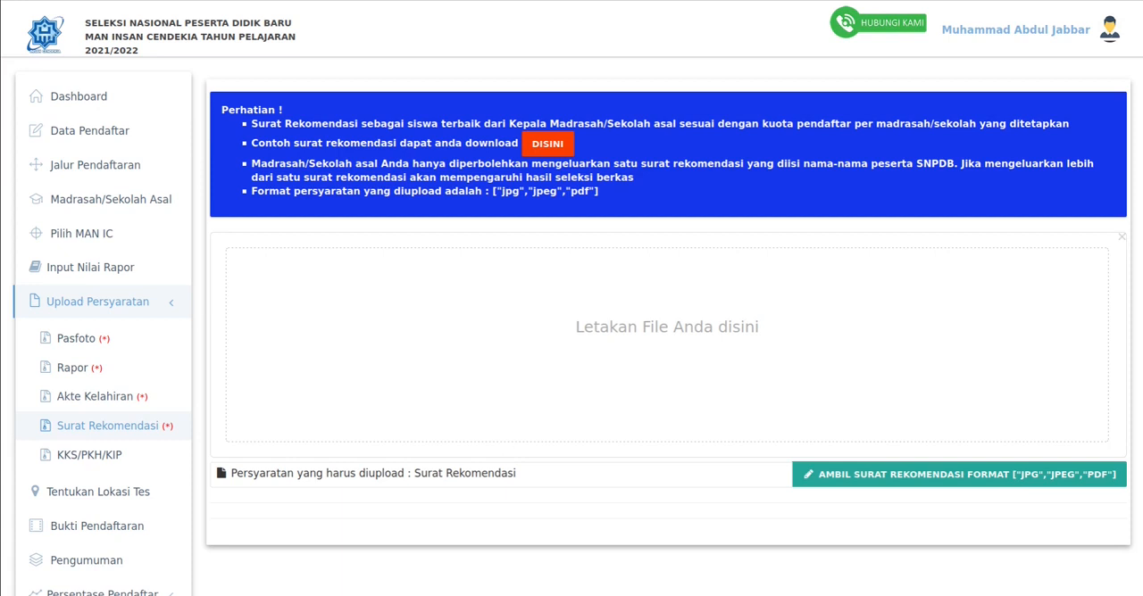
{"action": "left_click", "coordinate": [547, 144]}
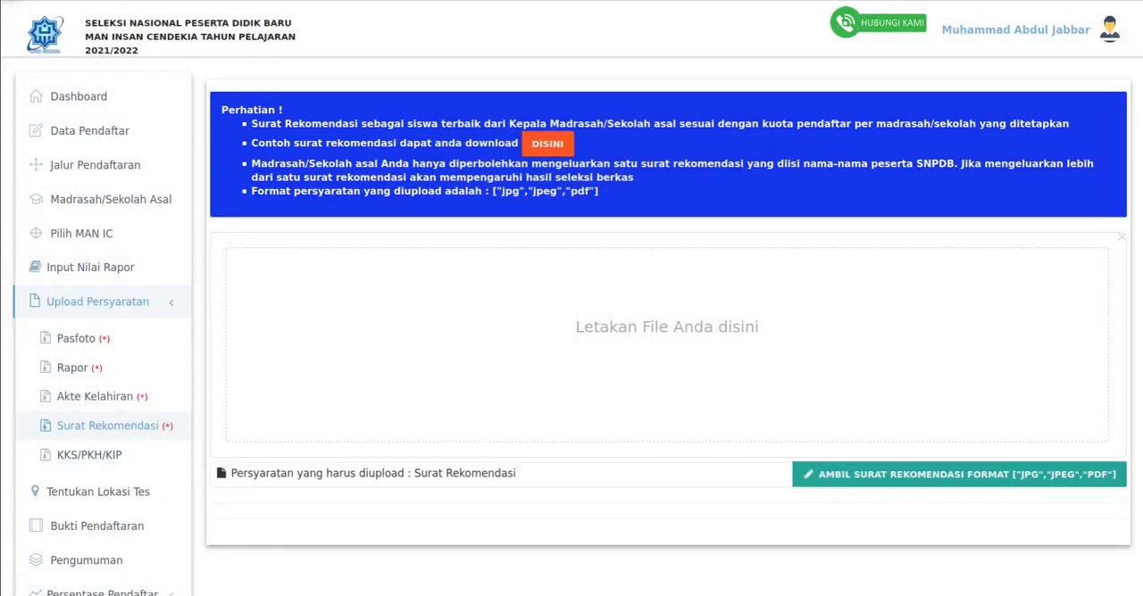
{"action": "key", "text": "alt+Tab"}
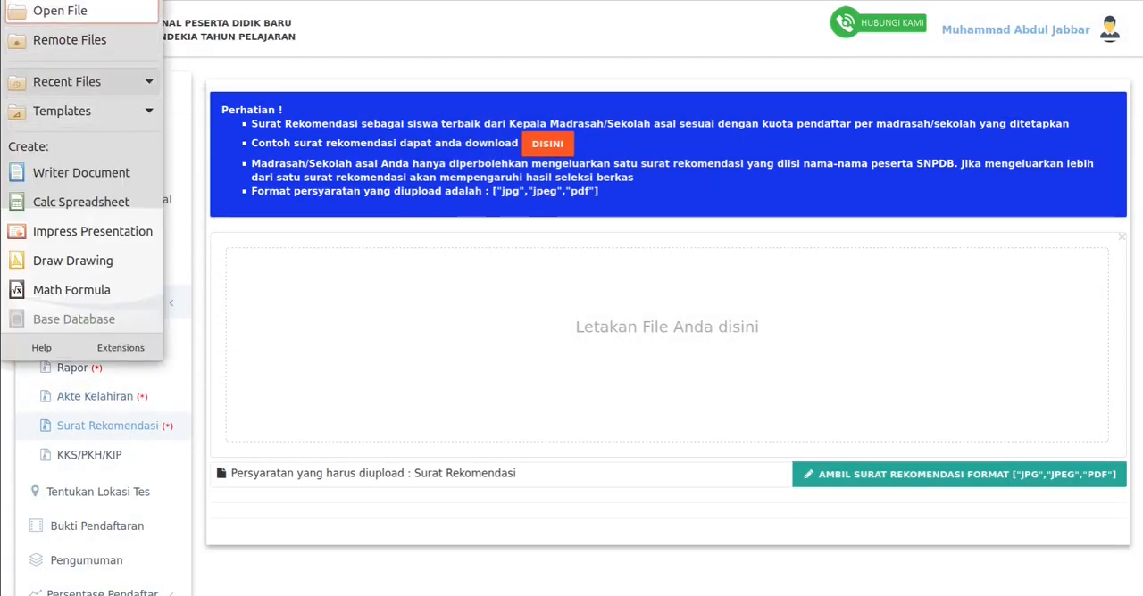
{"action": "left_click", "coordinate": [61, 12]}
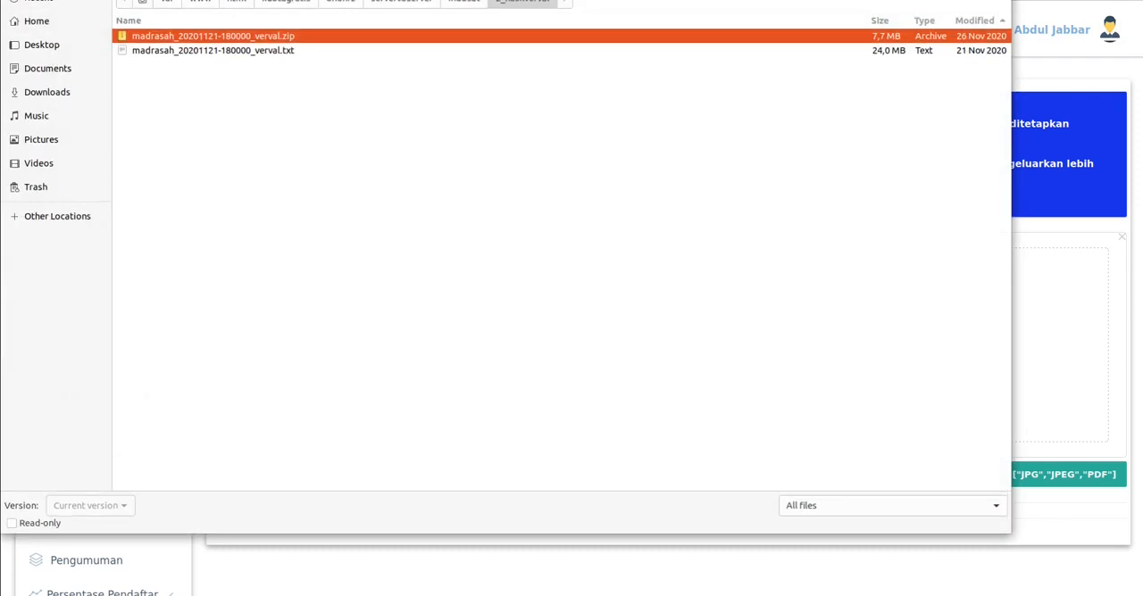
{"action": "key", "text": "Escape"}
{"action": "key", "text": "alt+F4"}
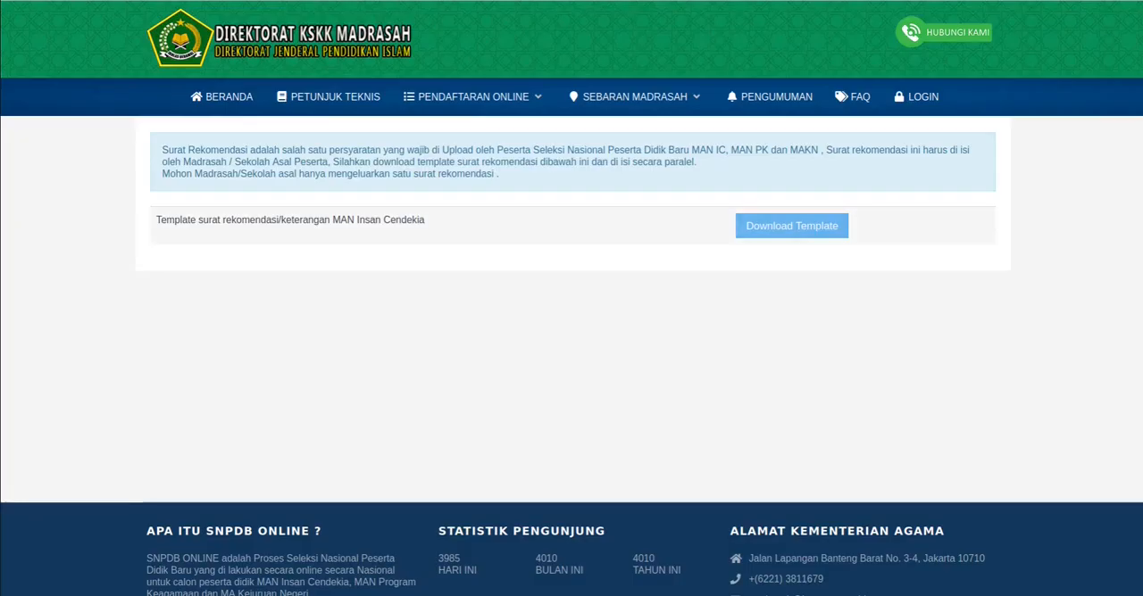
- Open the recommendation letter template again from the template download page and read through it
{"action": "left_click", "coordinate": [792, 226]}
{"action": "left_click", "coordinate": [458, 382]}
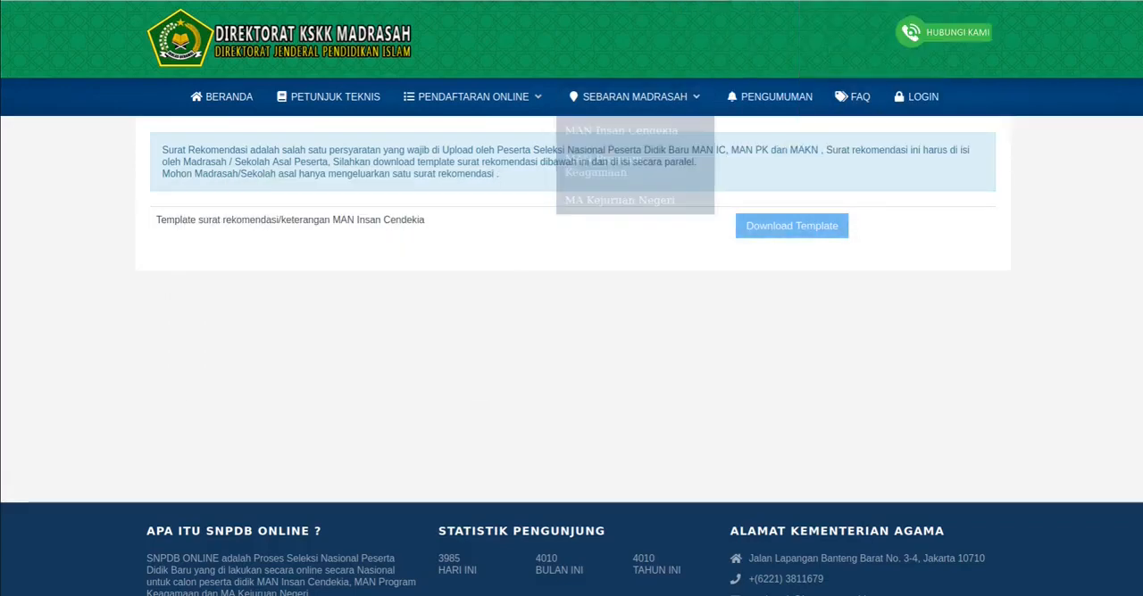
{"action": "left_click", "coordinate": [1, 486]}
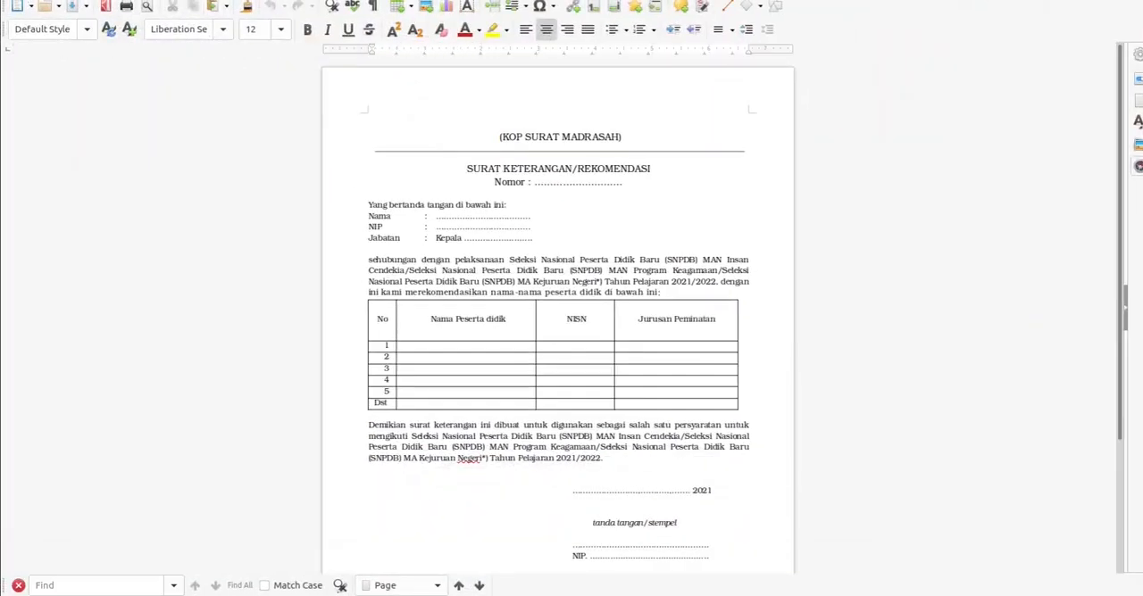
{"action": "scroll", "coordinate": [557, 308], "scroll_direction": "down", "scroll_amount": 1}
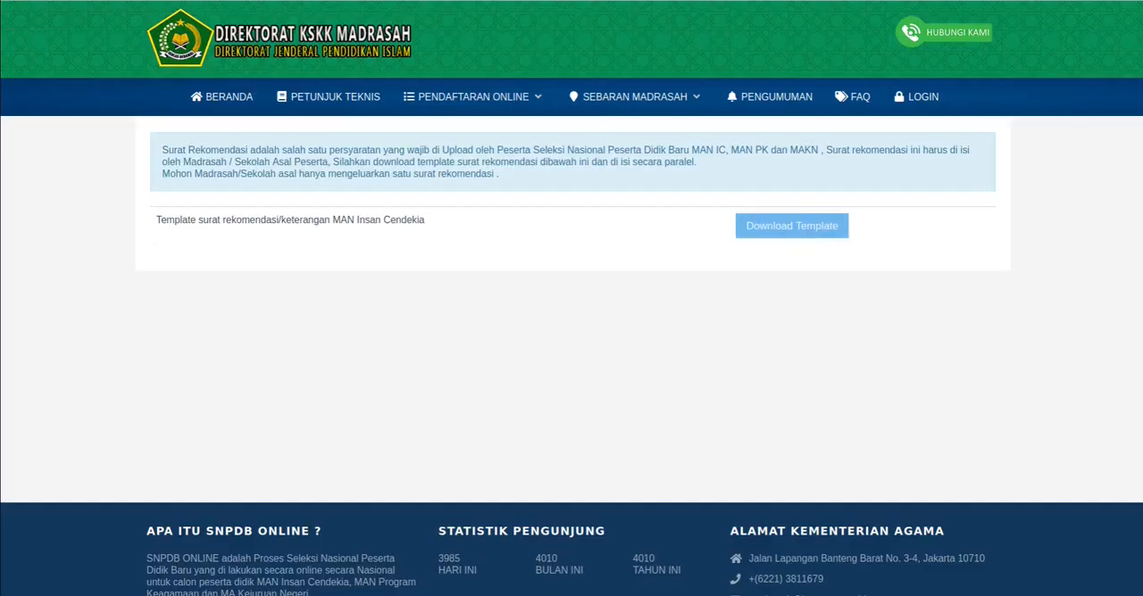
- Examine the Kuota Pendaftaran table with the per-school applicant quotas in the MAN Insan Cendekia registration information
{"action": "mouse_move", "coordinate": [473, 97]}
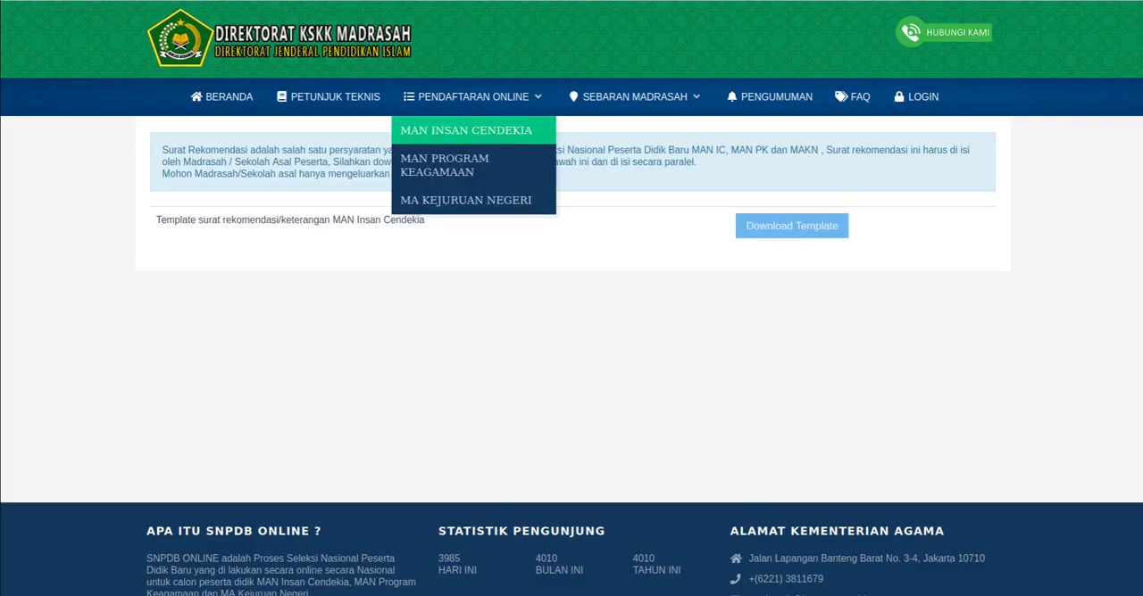
{"action": "left_click", "coordinate": [466, 130]}
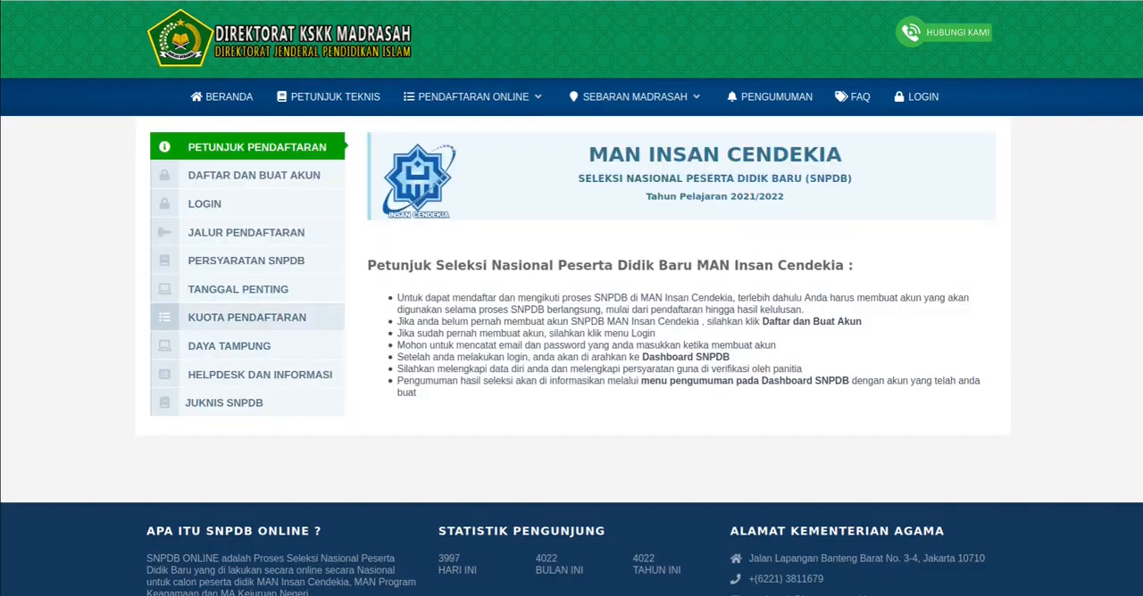
{"action": "left_click", "coordinate": [247, 317]}
{"action": "scroll", "coordinate": [246, 317], "scroll_direction": "down", "scroll_amount": 2}
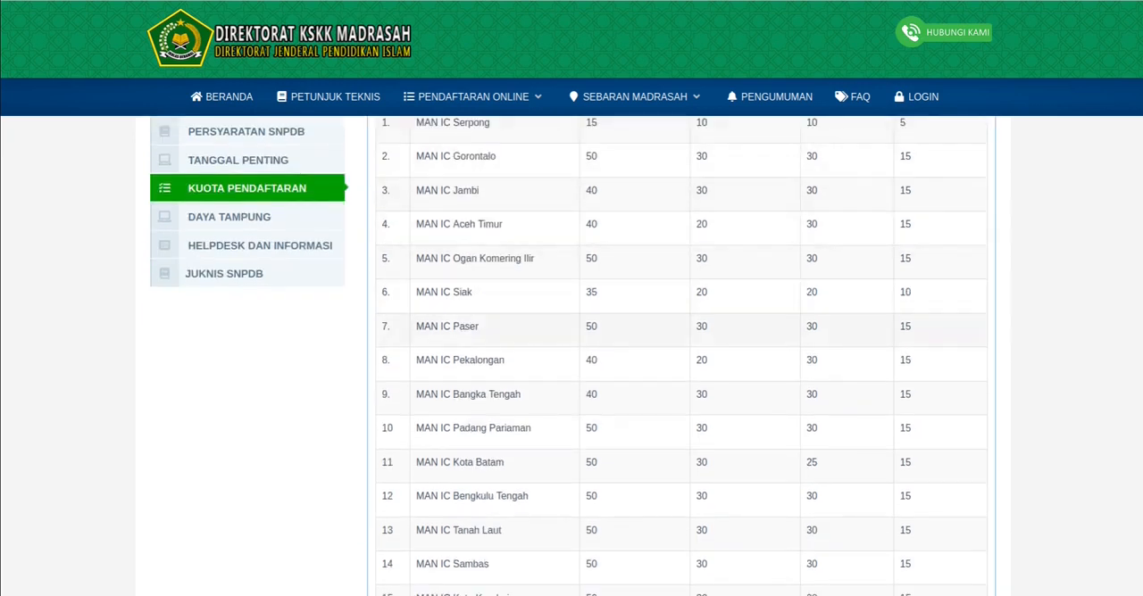
{"action": "scroll", "coordinate": [681, 357], "scroll_direction": "up", "scroll_amount": 2}
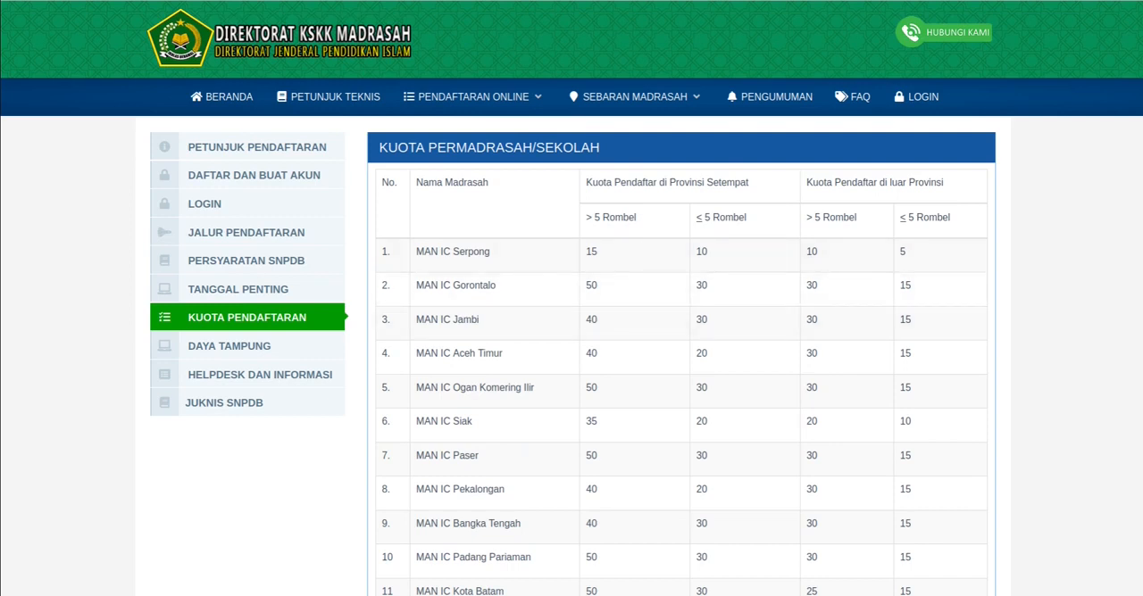
{"action": "scroll", "coordinate": [681, 357], "scroll_direction": "down", "scroll_amount": 4}
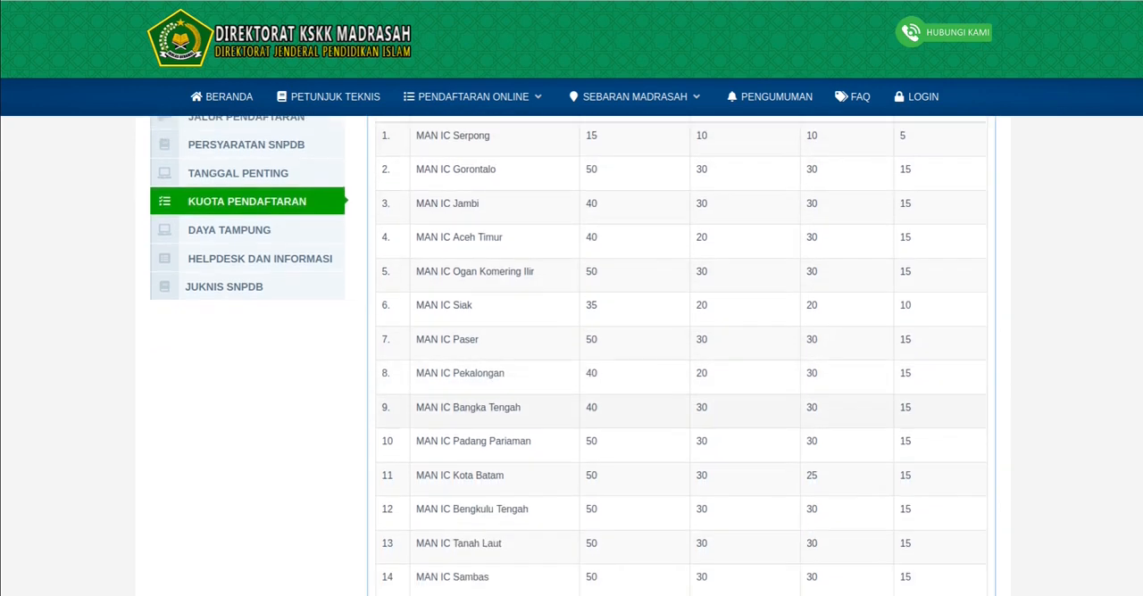
{"action": "scroll", "coordinate": [681, 357], "scroll_direction": "up", "scroll_amount": 4}
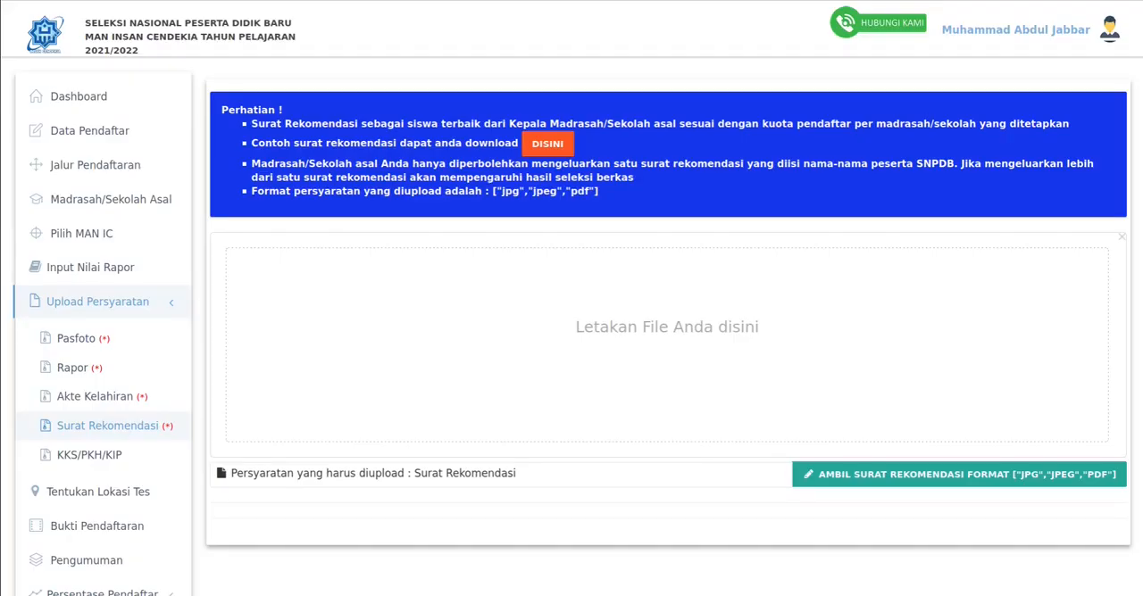
- Upload rekom.pdf as the Surat Rekomendasi document, and open the KKS/PKH/KIP requirement
{"action": "left_click", "coordinate": [958, 474]}
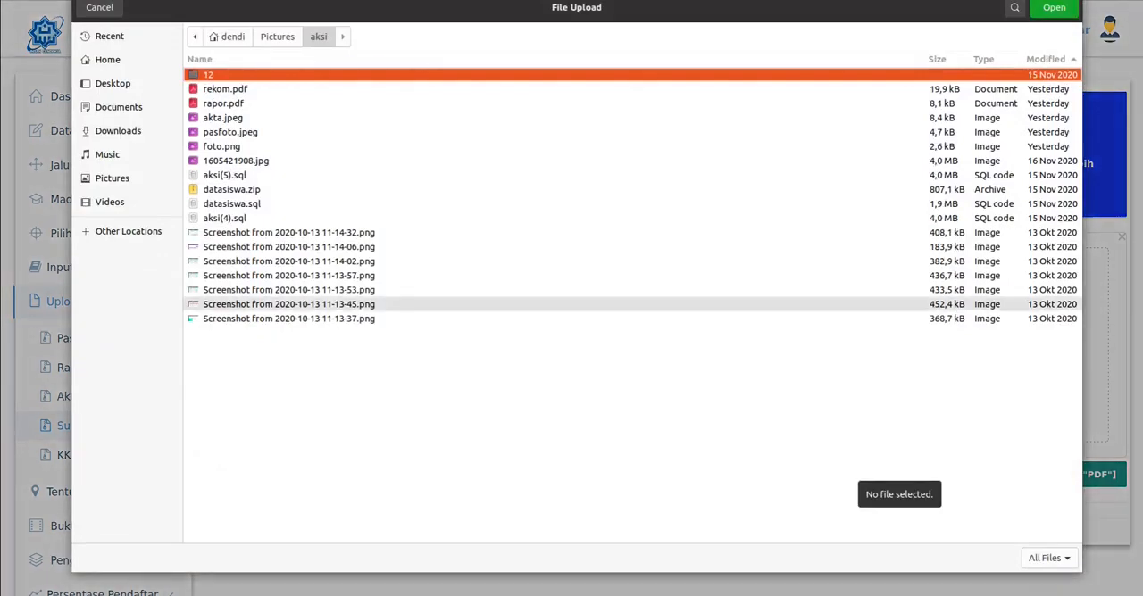
{"action": "key", "text": "Down"}
{"action": "key", "text": "Return"}
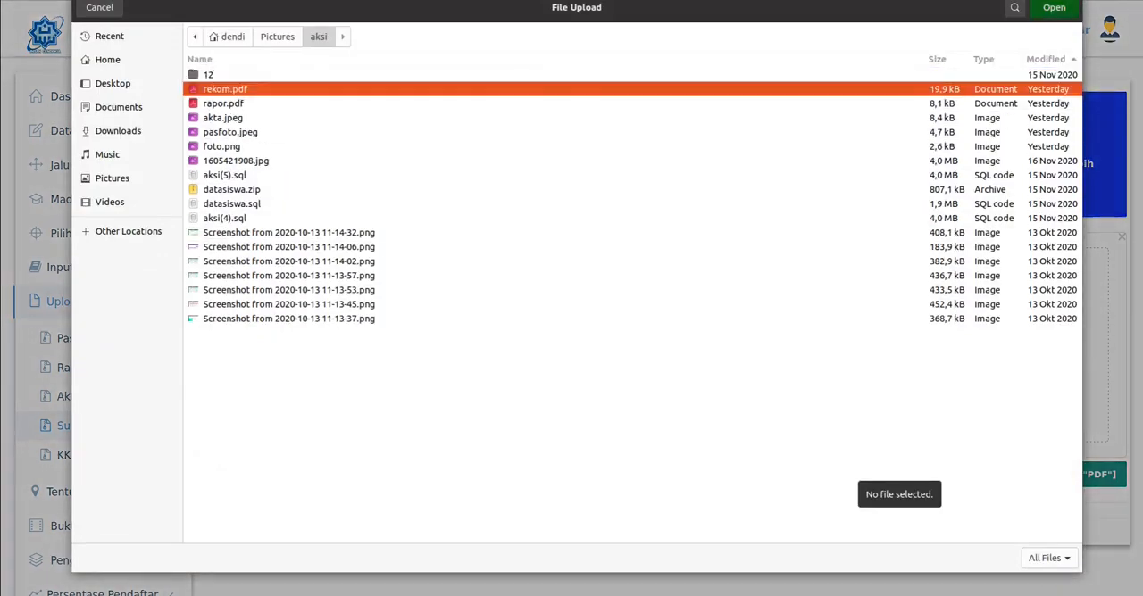
{"action": "scroll", "coordinate": [321, 334], "scroll_direction": "down", "scroll_amount": 2}
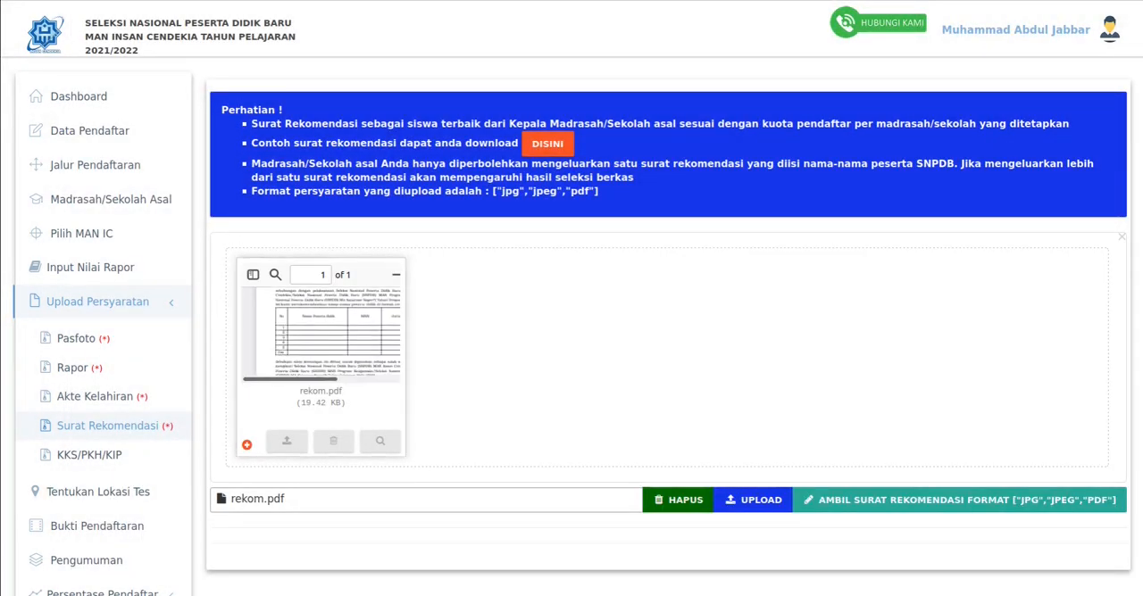
{"action": "left_click", "coordinate": [757, 502]}
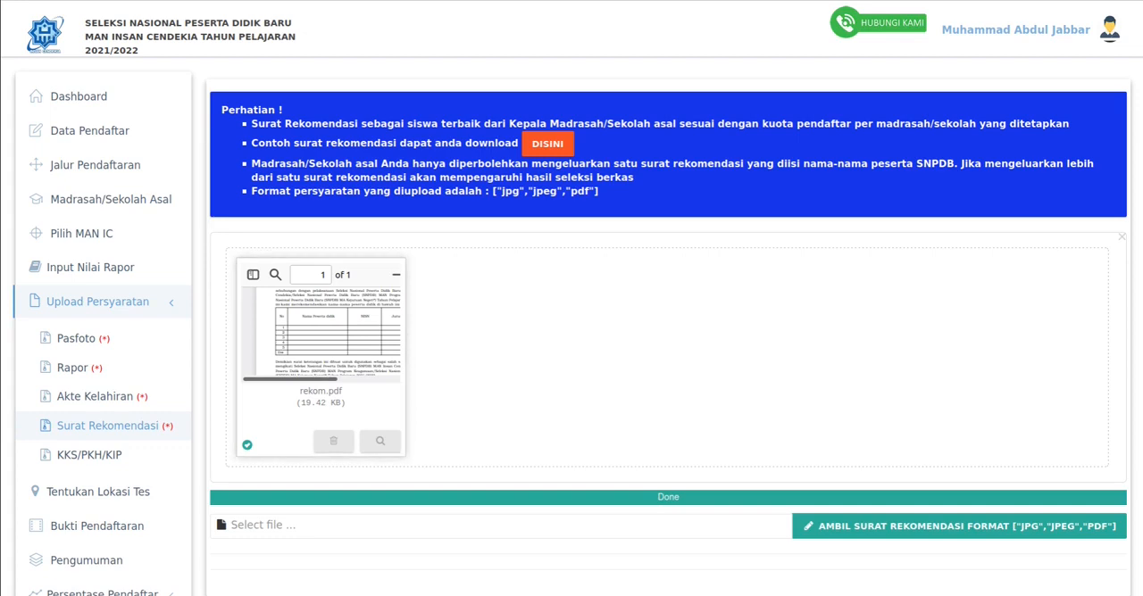
{"action": "left_click", "coordinate": [89, 454]}
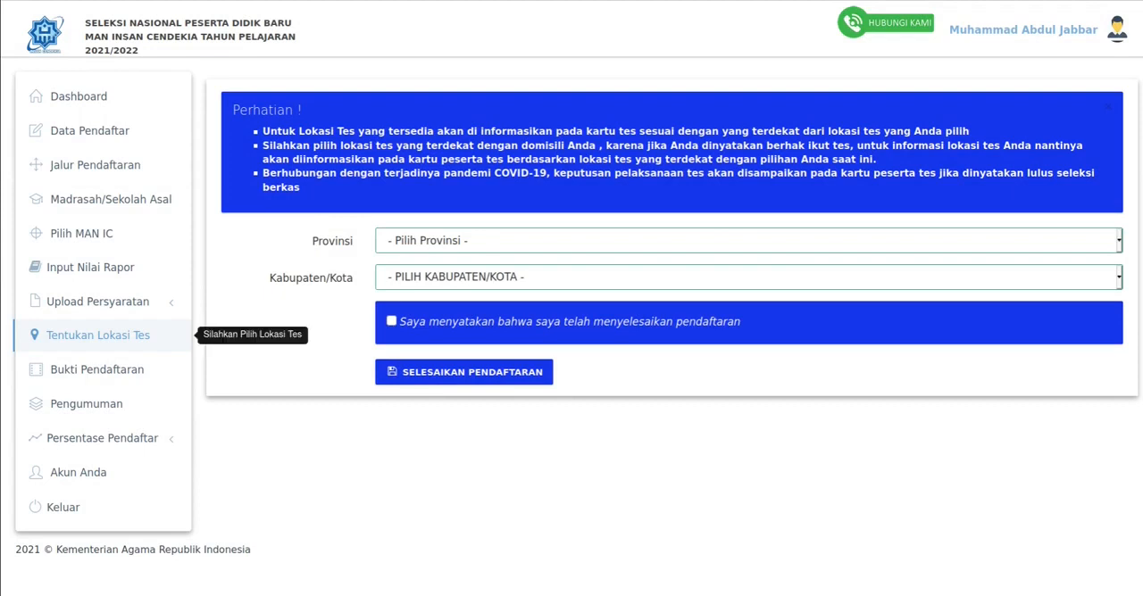
- Set the test location to province JAWA BARAT and KABUPATEN BANDUNG BARAT under Tentukan Lokasi Tes
{"action": "left_click", "coordinate": [98, 335]}
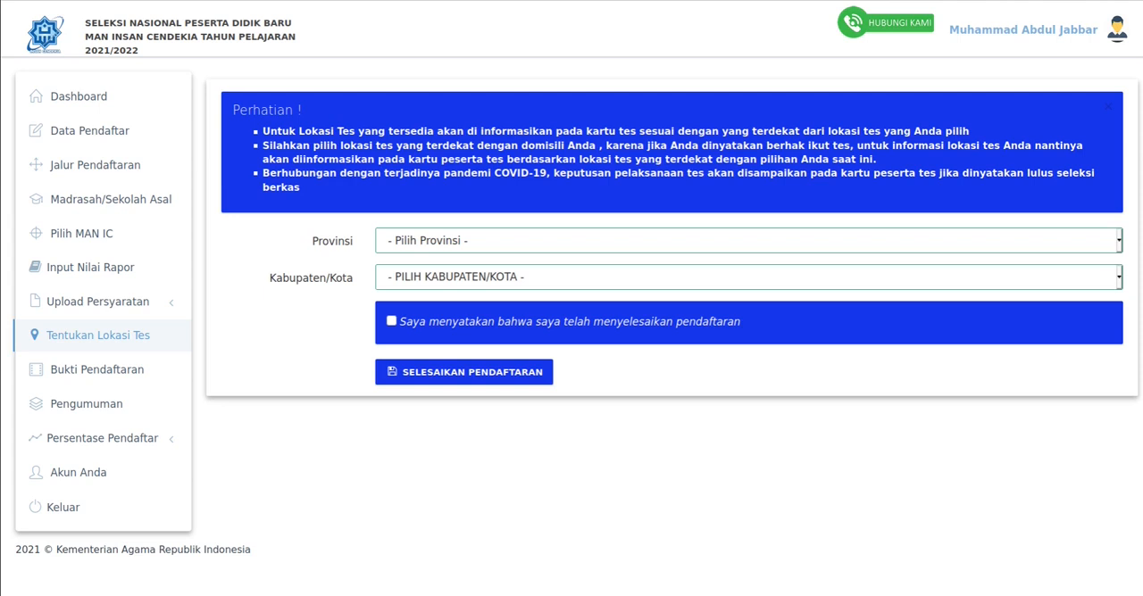
{"action": "left_click", "coordinate": [748, 240]}
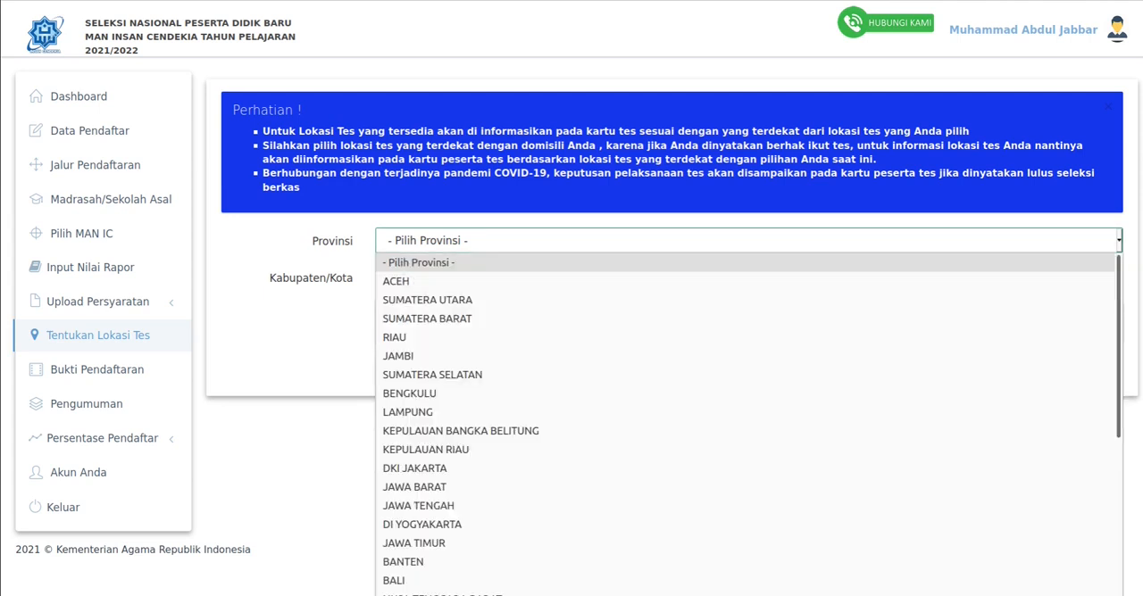
{"action": "left_click", "coordinate": [414, 487]}
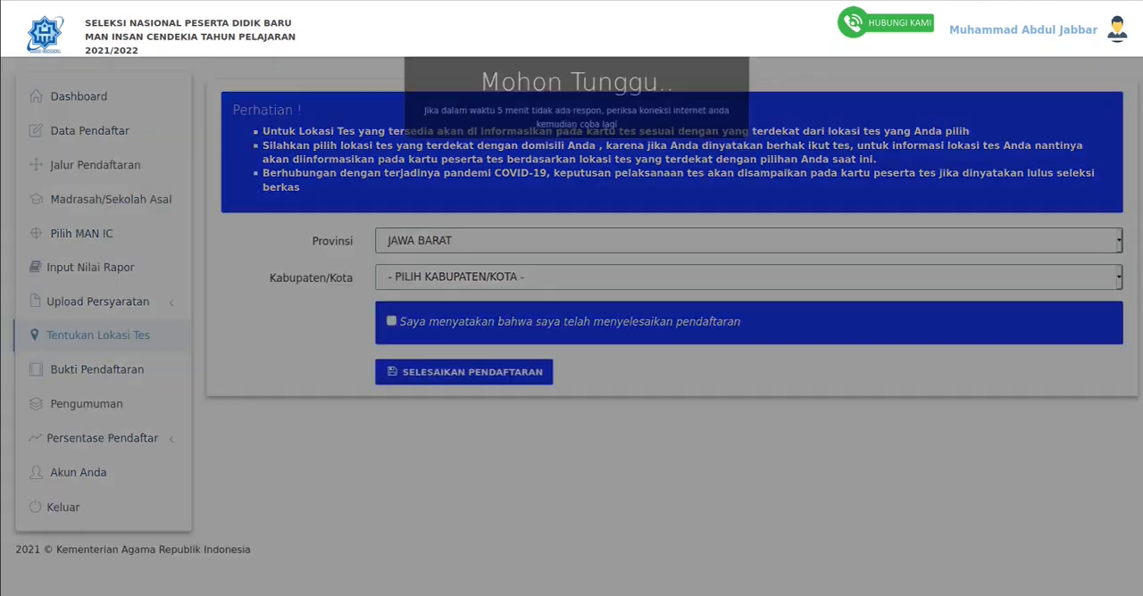
{"action": "left_click", "coordinate": [748, 276]}
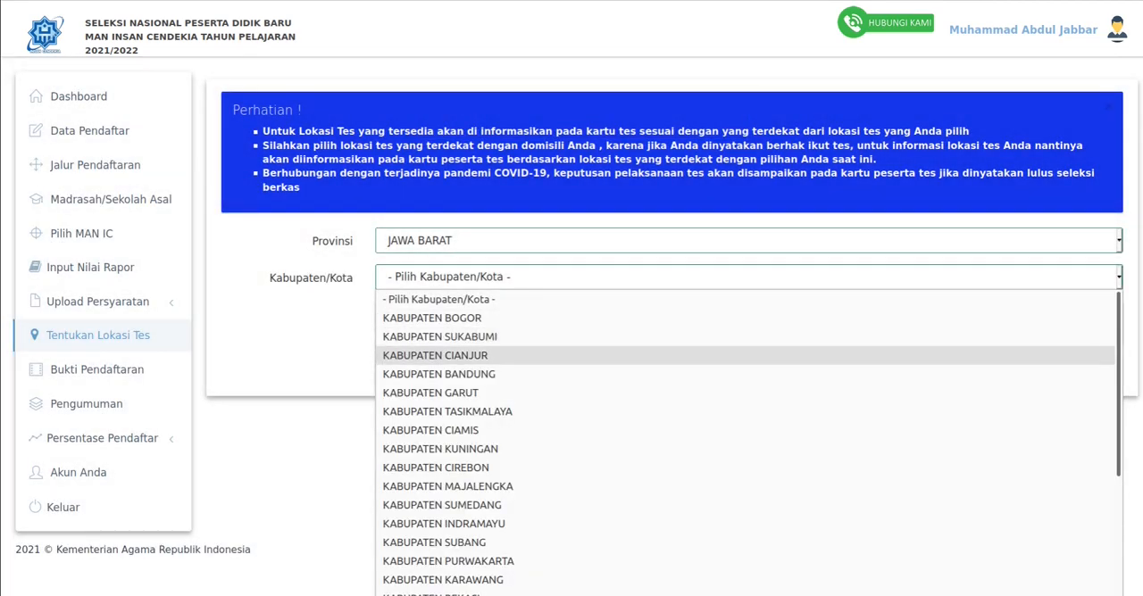
{"action": "scroll", "coordinate": [748, 449], "scroll_direction": "down", "scroll_amount": 3}
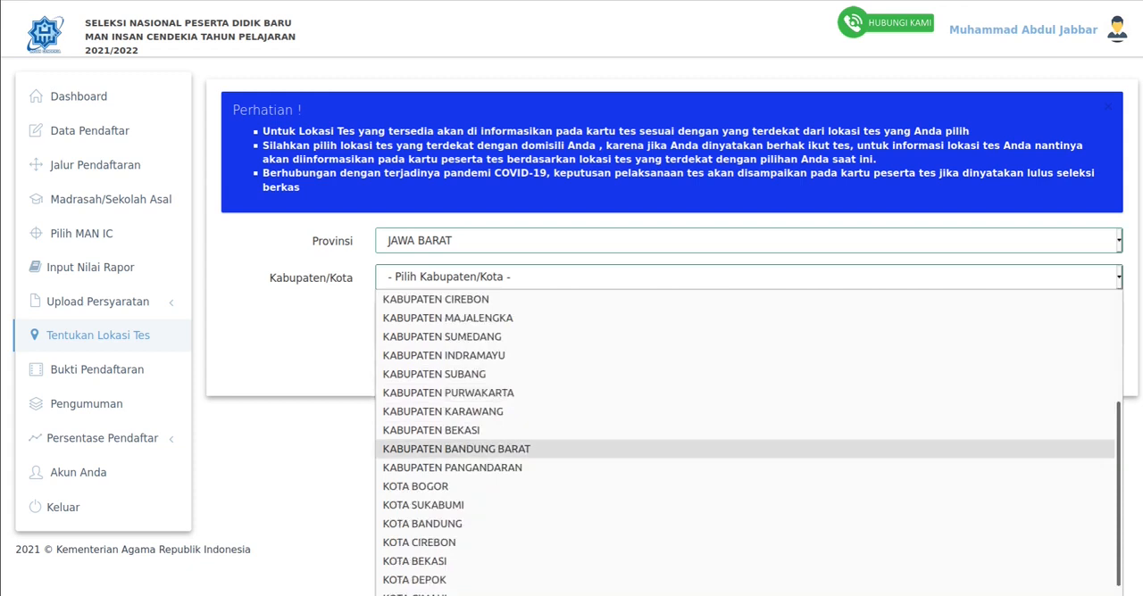
{"action": "left_click", "coordinate": [458, 449]}
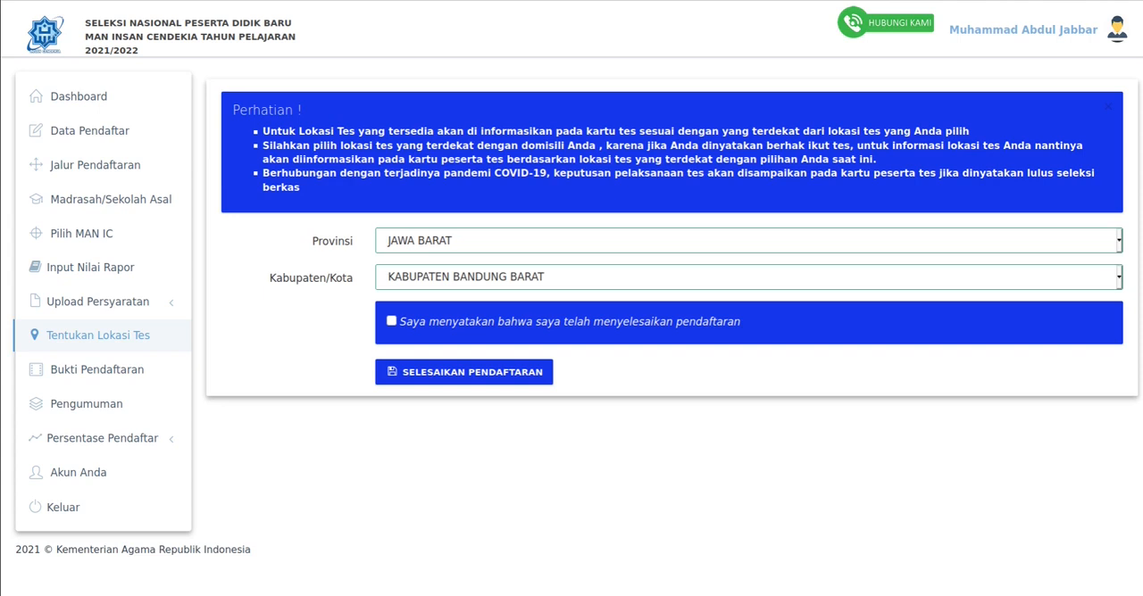
- Tick the declaration that the registration is complete, and read the final-submission warning without confirming it
{"action": "left_click", "coordinate": [391, 321]}
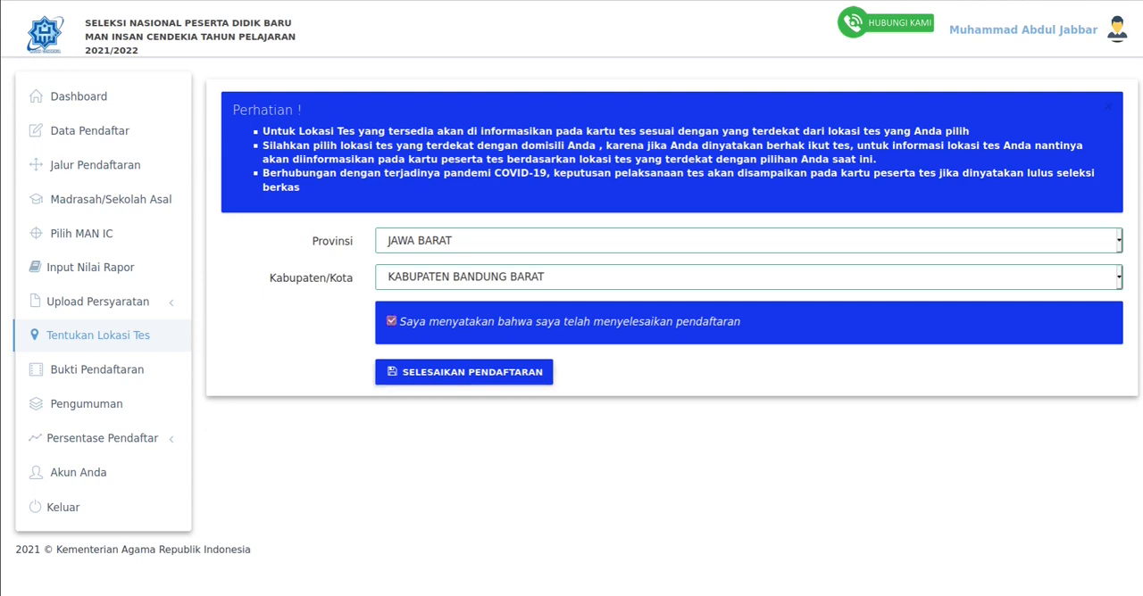
{"action": "left_click", "coordinate": [464, 371]}
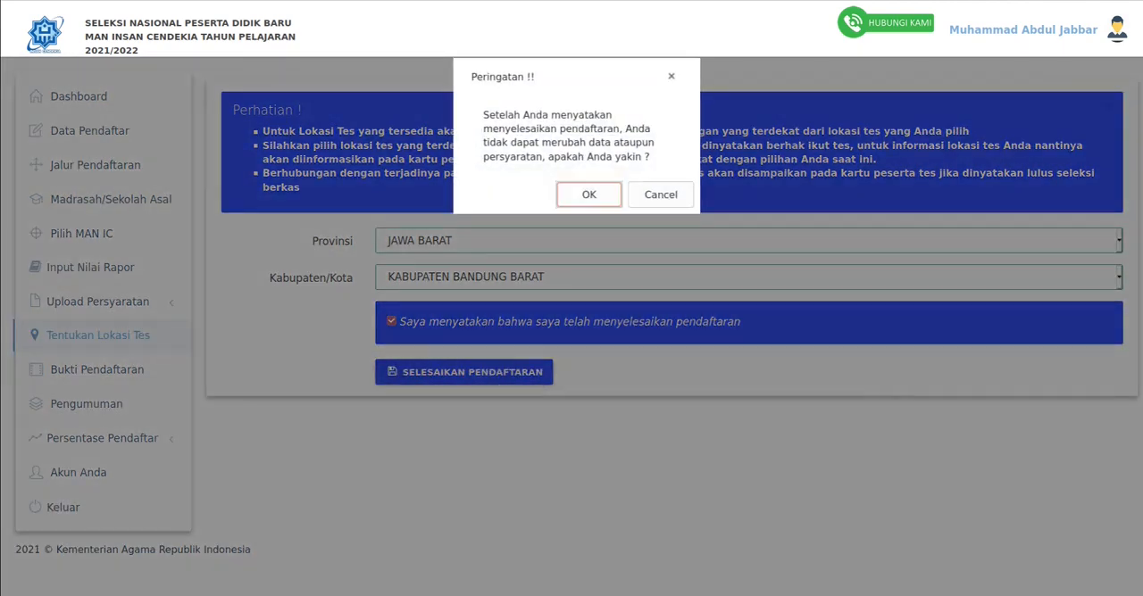
{"action": "mouse_move", "coordinate": [483, 114]}
{"action": "left_mouse_down"}
{"action": "mouse_move", "coordinate": [591, 143]}
{"action": "mouse_move", "coordinate": [594, 115]}
{"action": "mouse_move", "coordinate": [483, 114]}
{"action": "mouse_move", "coordinate": [639, 129]}
{"action": "mouse_move", "coordinate": [655, 143]}
{"action": "mouse_move", "coordinate": [573, 156]}
{"action": "mouse_move", "coordinate": [499, 114]}
{"action": "left_mouse_up"}
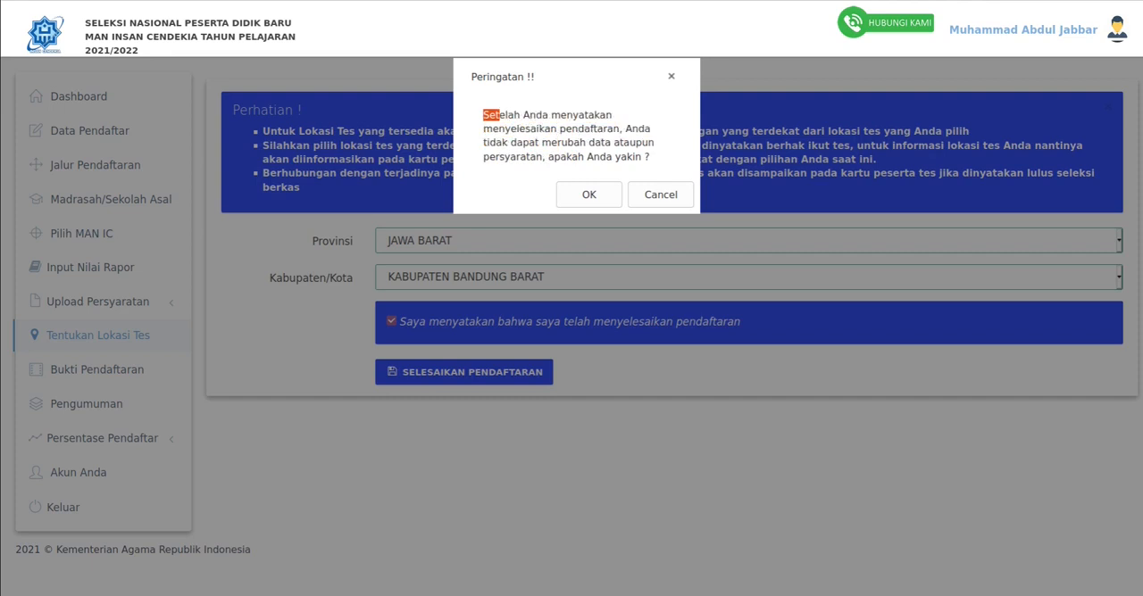
{"action": "left_click_drag", "start_coordinate": [499, 115], "coordinate": [483, 114]}
{"action": "left_click", "coordinate": [660, 195]}
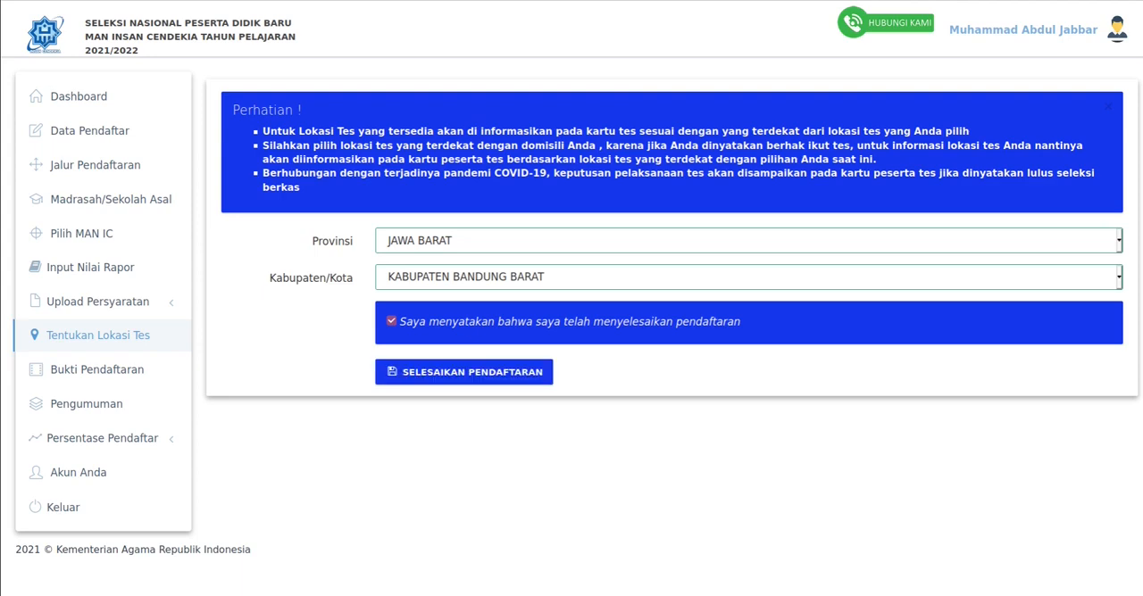
- View the committee contact persons of the MAN Insan Cendekia schools under Hubungi Kami
{"action": "left_click", "coordinate": [886, 23]}
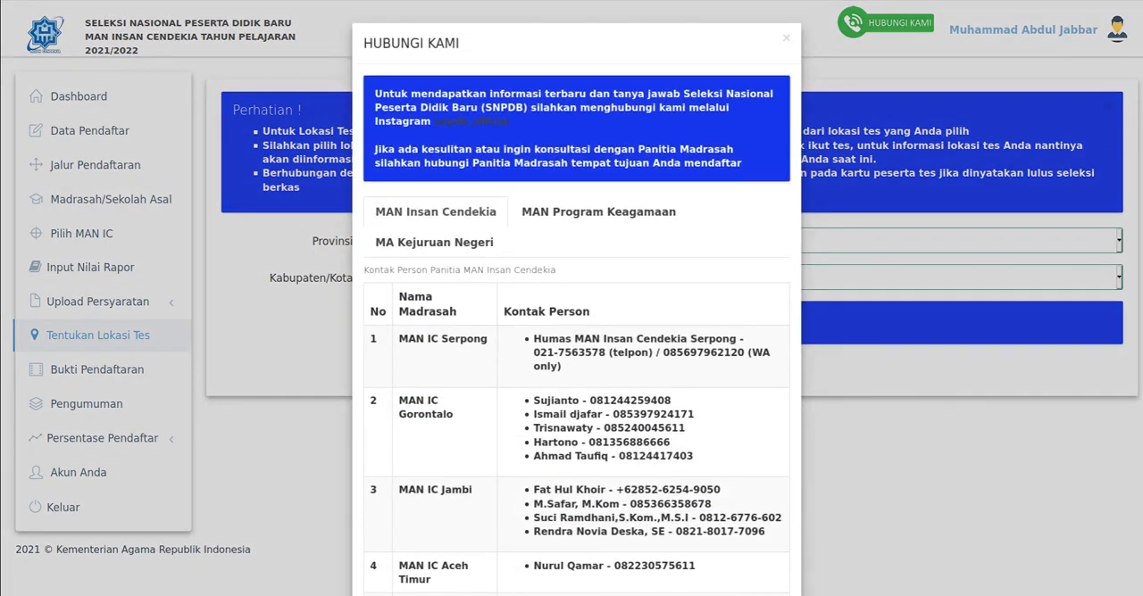
{"action": "key", "text": "Escape"}
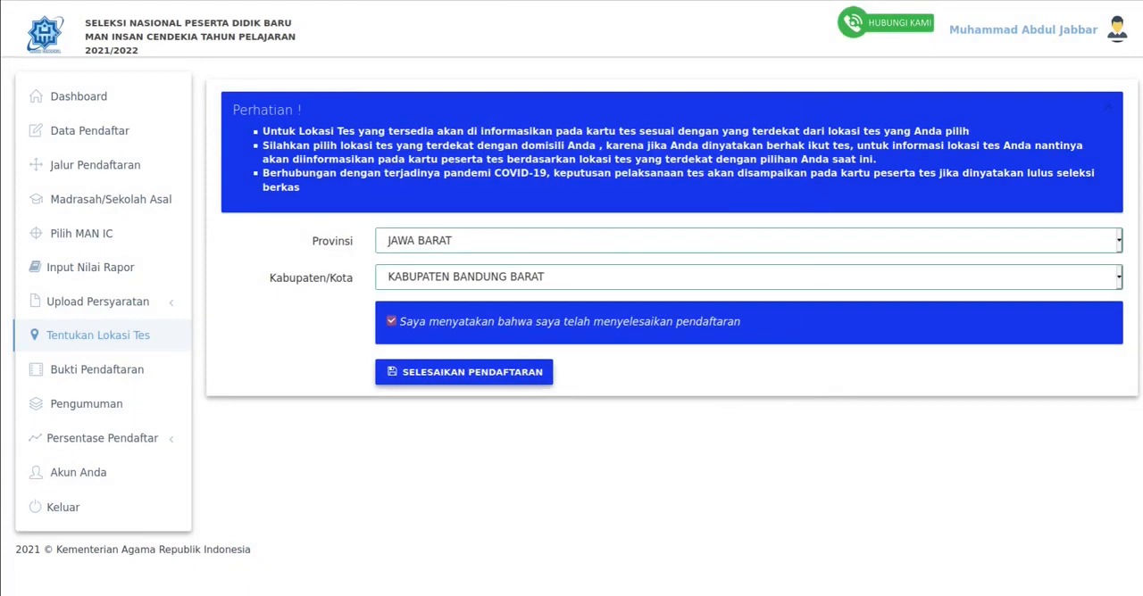
- Submit the completed registration and accept the warning that data and requirements can no longer be changed
{"action": "left_click", "coordinate": [464, 371]}
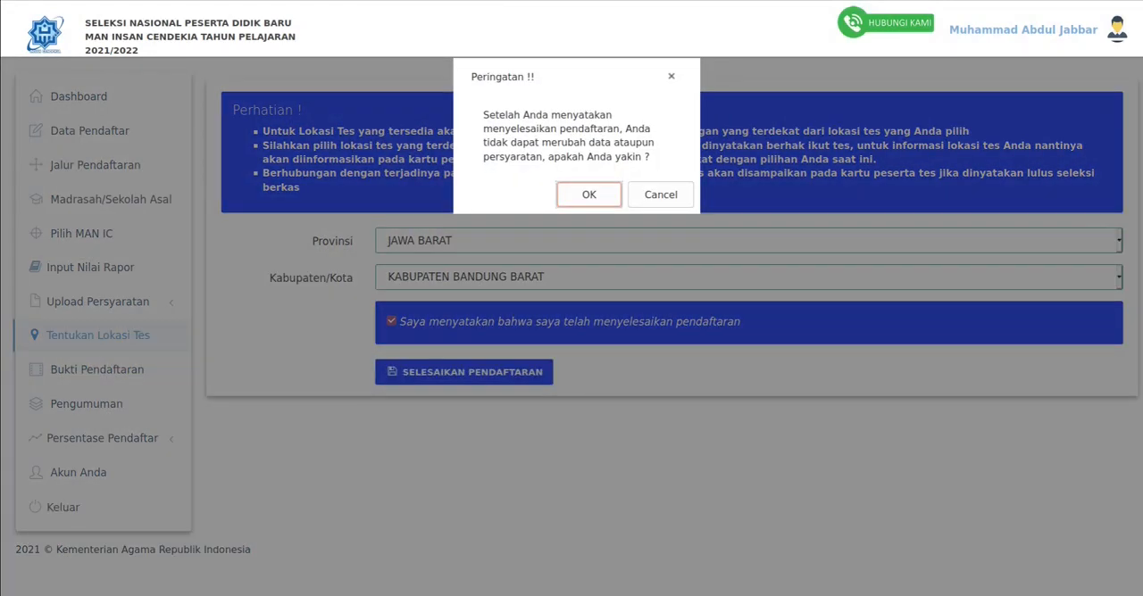
{"action": "left_click_drag", "start_coordinate": [483, 116], "coordinate": [651, 157]}
{"action": "left_click", "coordinate": [650, 159]}
{"action": "left_click", "coordinate": [589, 195]}
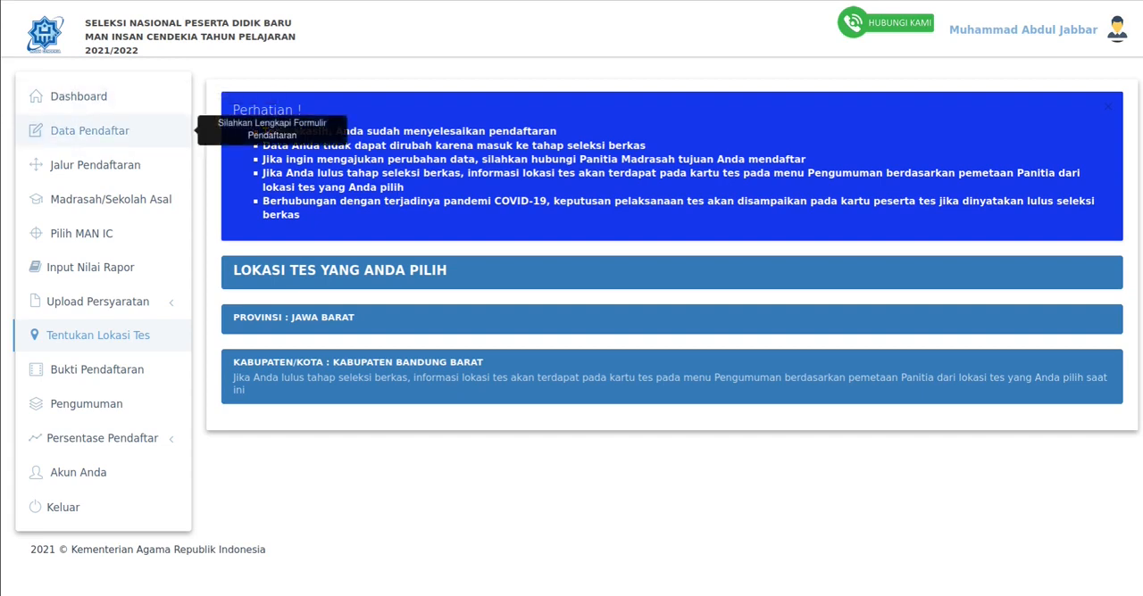
- Review the submitted applicant data, registration track, school of origin, MAN IC choices and report grades
{"action": "left_click", "coordinate": [89, 130]}
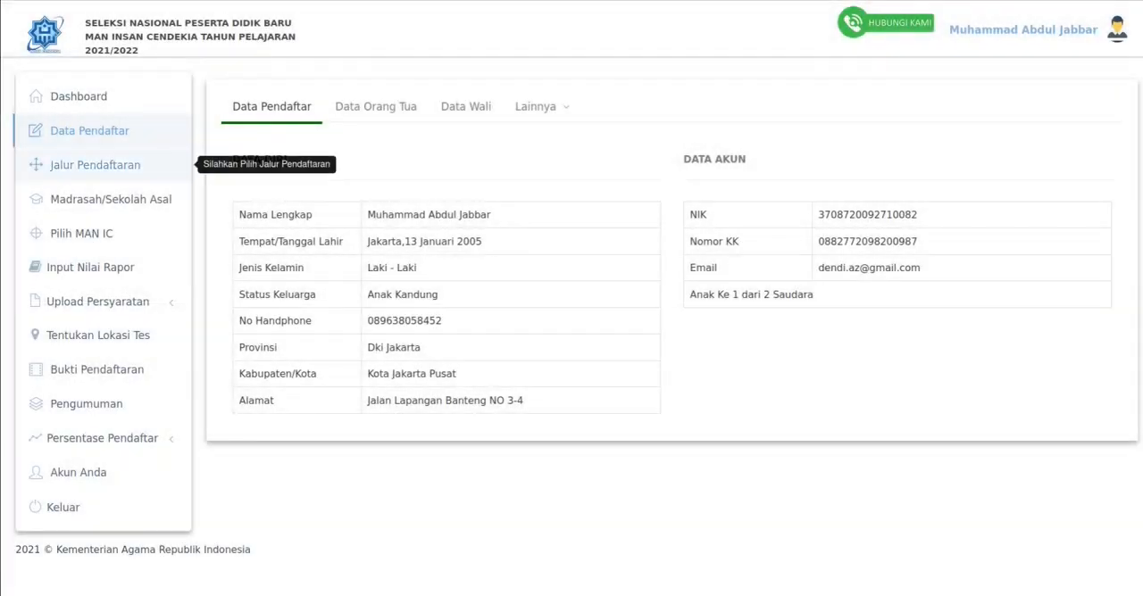
{"action": "left_click", "coordinate": [179, 160]}
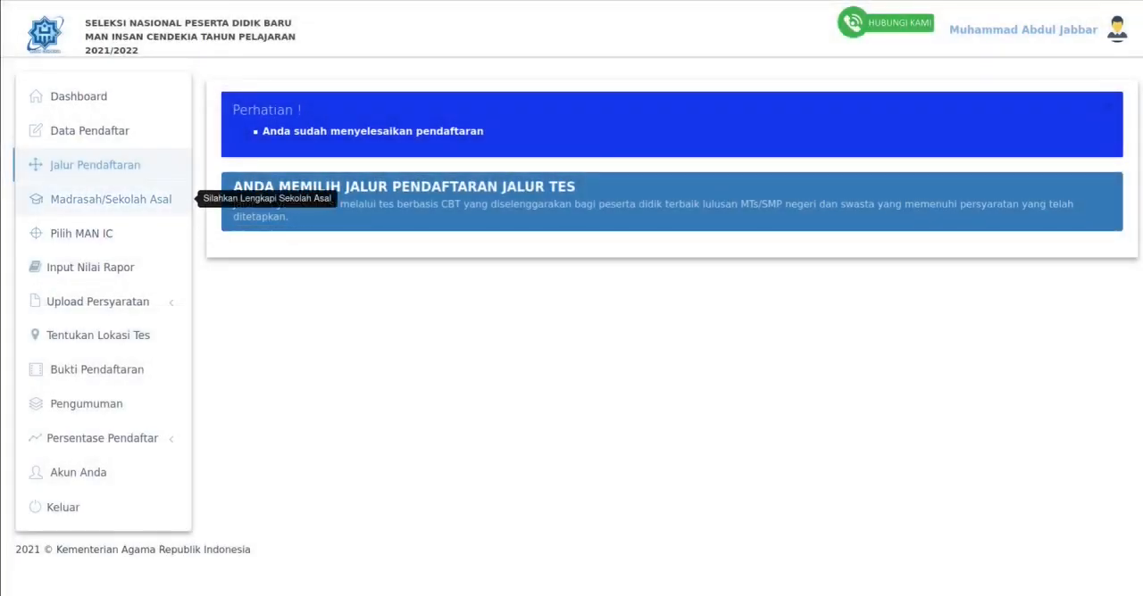
{"action": "left_click", "coordinate": [178, 199]}
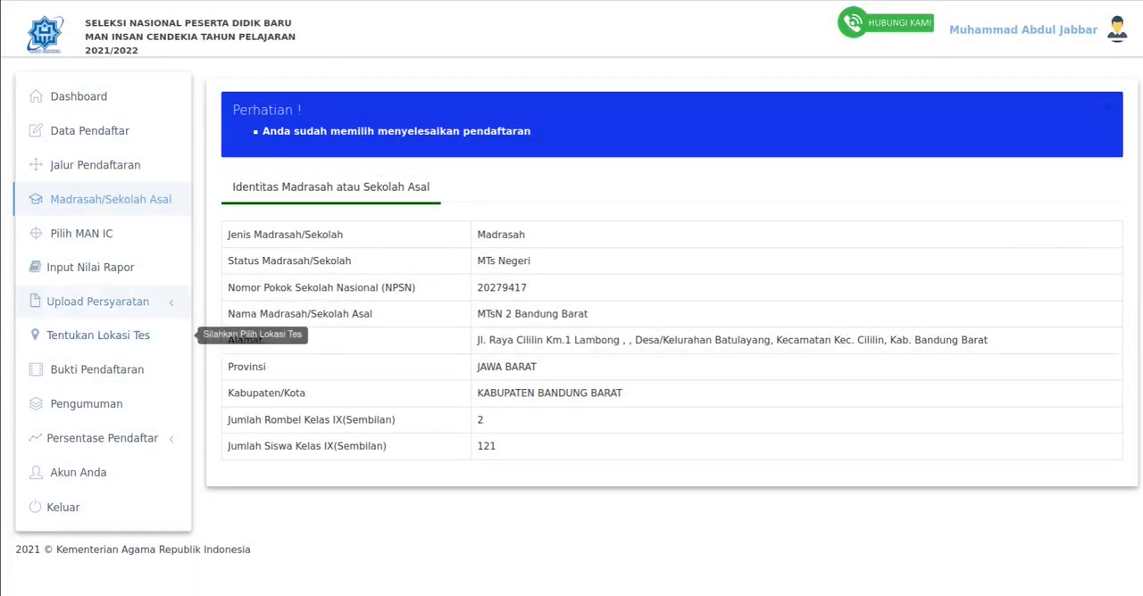
{"action": "left_click", "coordinate": [179, 233]}
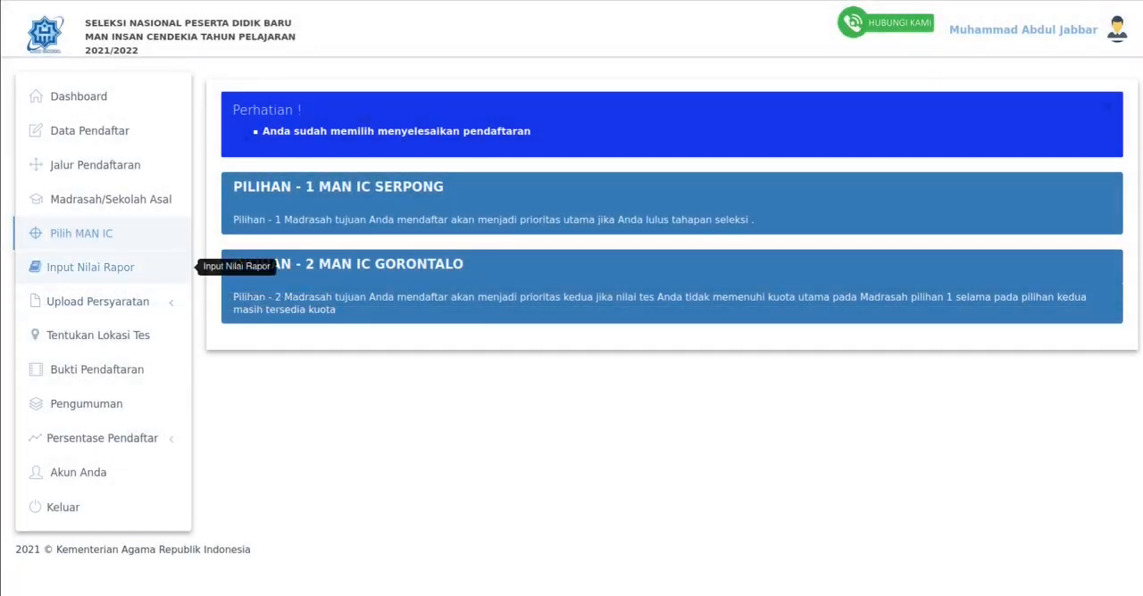
{"action": "left_click", "coordinate": [179, 267]}
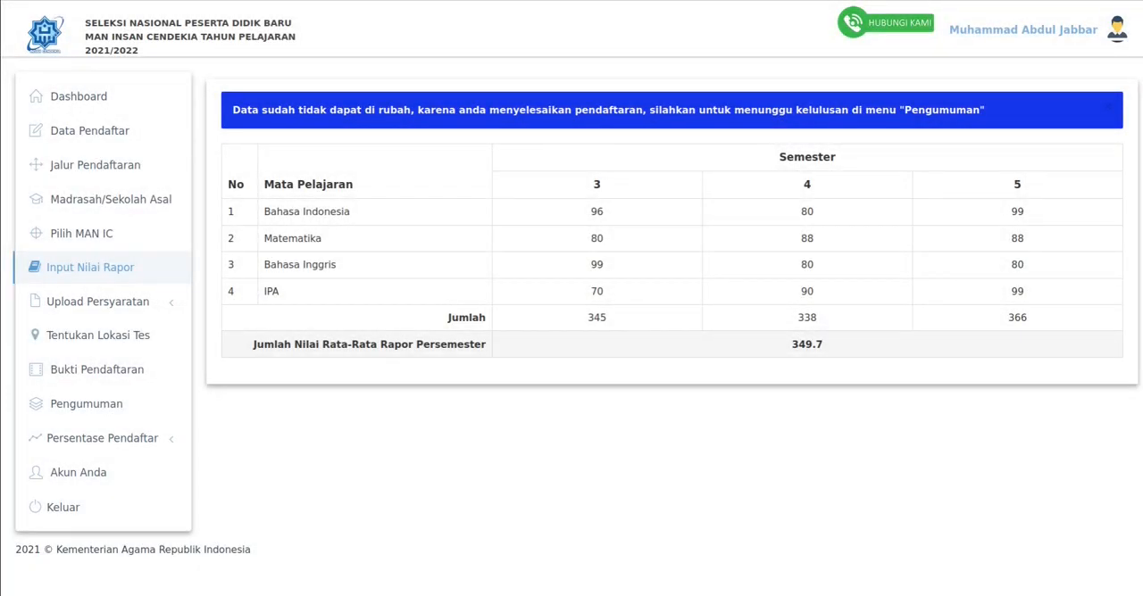
- Check the uploaded Rapor and Akte Kelahiran documents and the chosen test location
{"action": "left_click", "coordinate": [174, 302]}
{"action": "scroll", "coordinate": [174, 302], "scroll_direction": "down", "scroll_amount": 1}
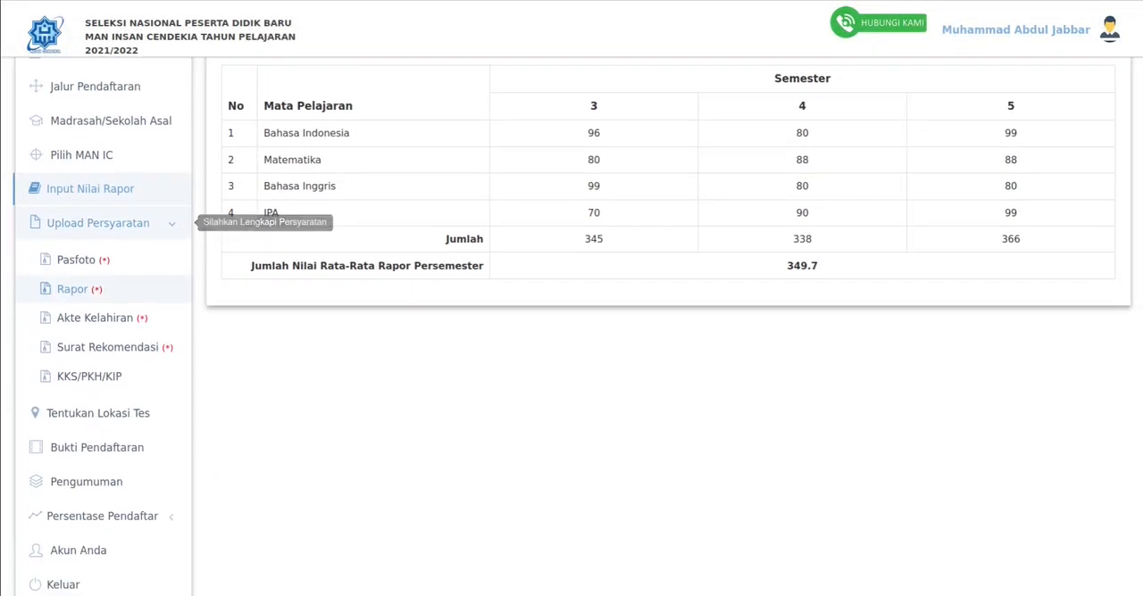
{"action": "left_click", "coordinate": [73, 289]}
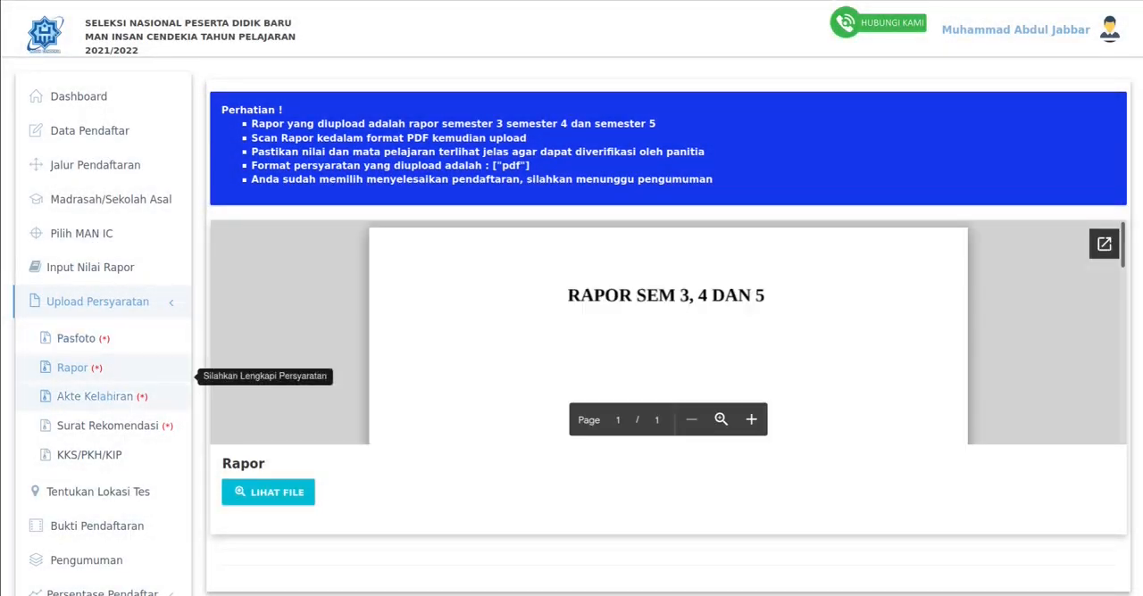
{"action": "left_click", "coordinate": [94, 396]}
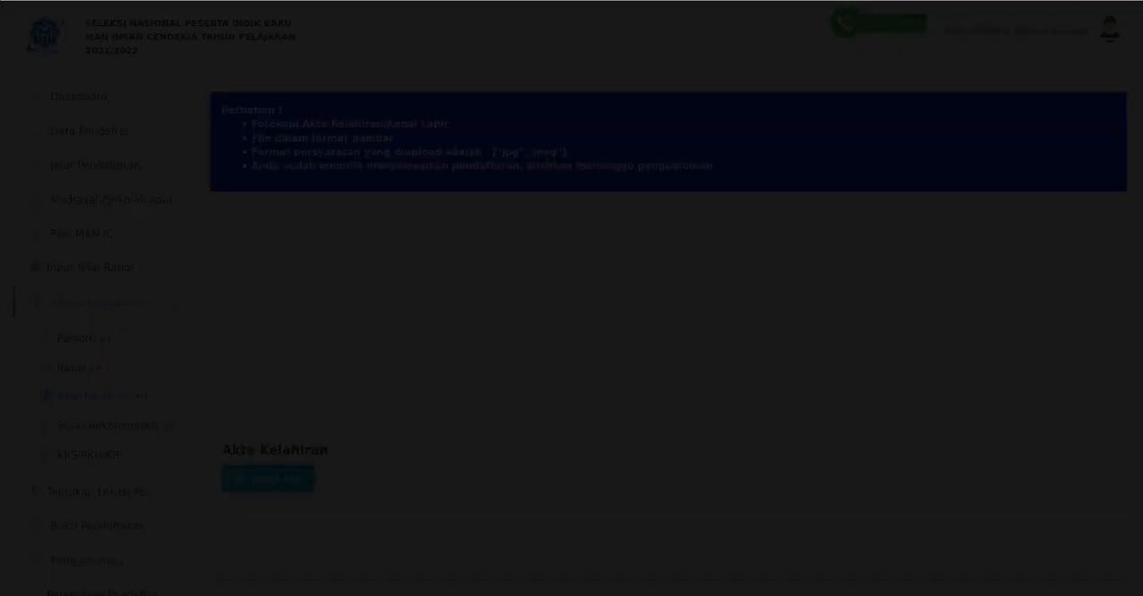
{"action": "scroll", "coordinate": [100, 375], "scroll_direction": "down", "scroll_amount": 1}
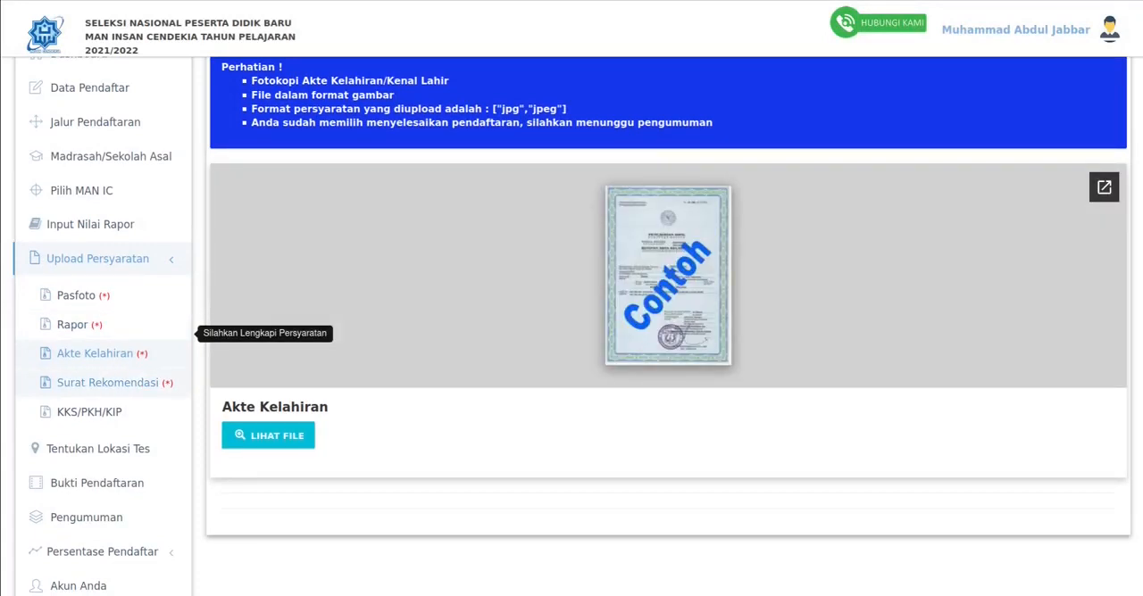
{"action": "left_click", "coordinate": [98, 448]}
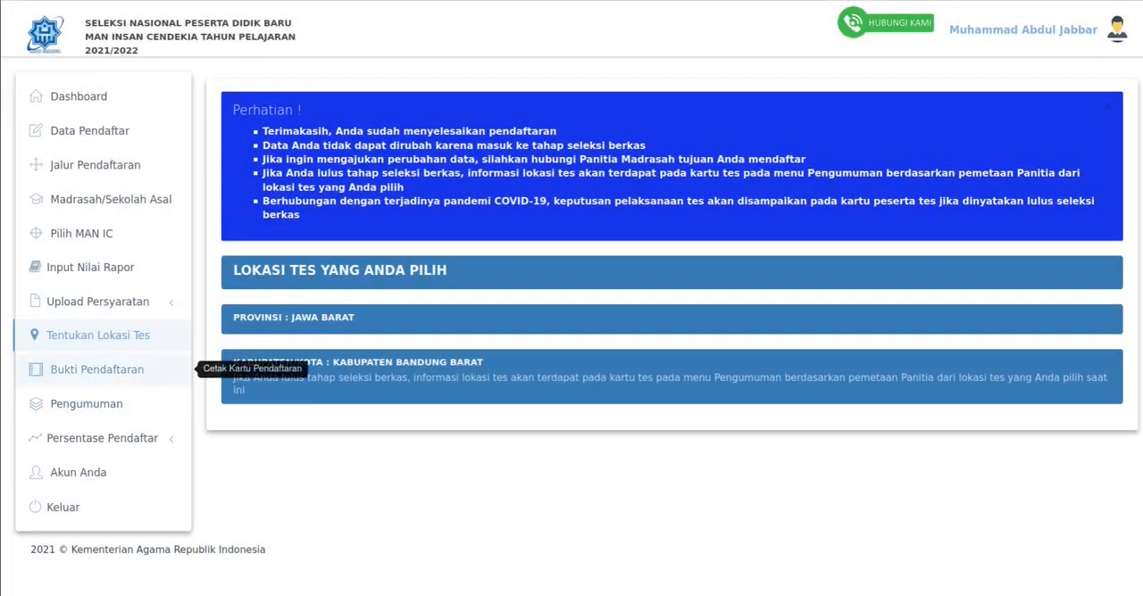
- Examine the Tanda Bukti Pendaftaran card, including the applicant's details, school choices and school of origin
{"action": "left_click", "coordinate": [98, 370]}
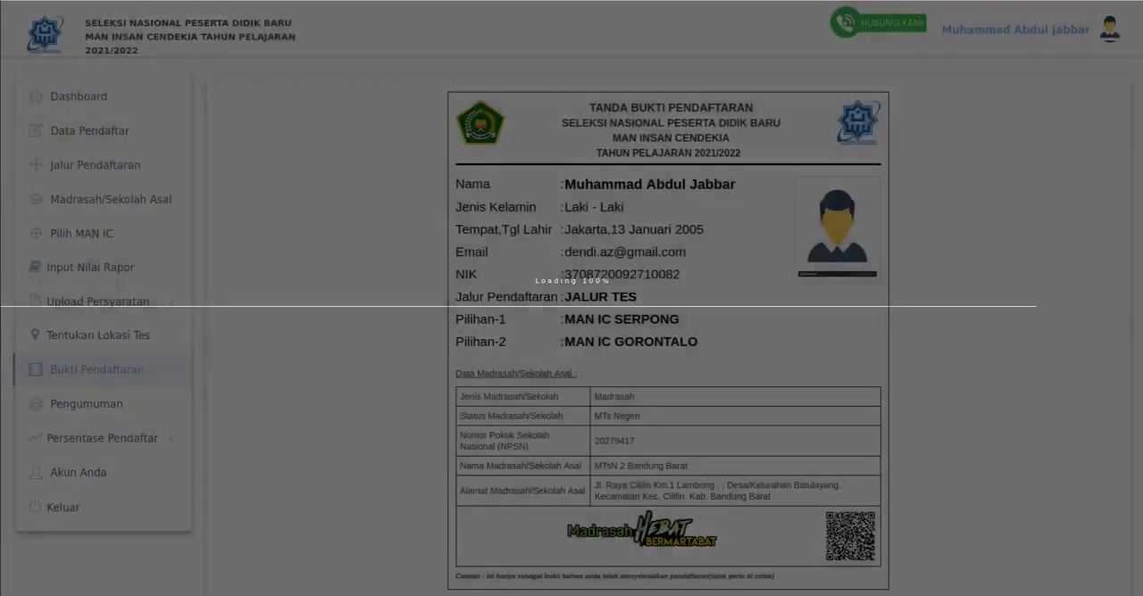
{"action": "scroll", "coordinate": [571, 312], "scroll_direction": "down", "scroll_amount": 1}
{"action": "scroll", "coordinate": [571, 313], "scroll_direction": "up", "scroll_amount": 1}
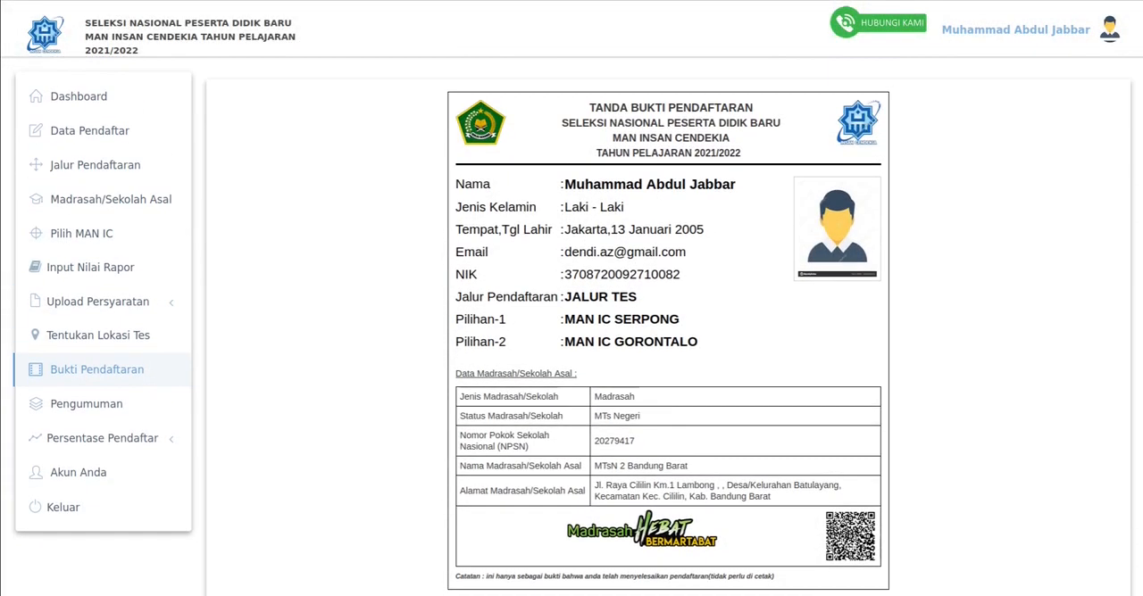
{"action": "scroll", "coordinate": [572, 312], "scroll_direction": "down", "scroll_amount": 1}
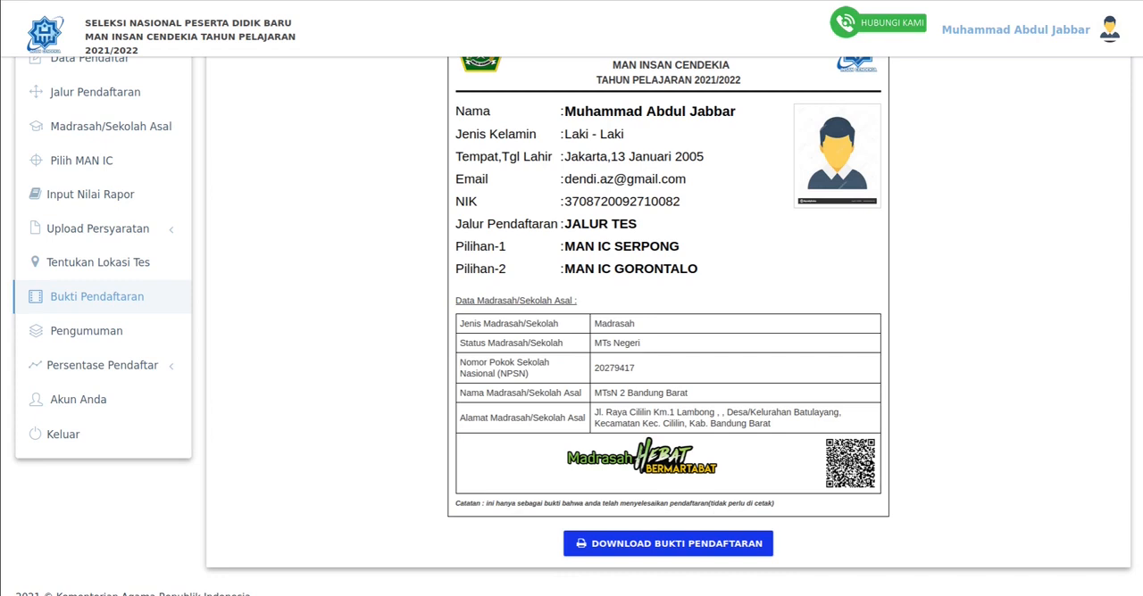
{"action": "scroll", "coordinate": [571, 313], "scroll_direction": "up", "scroll_amount": 1}
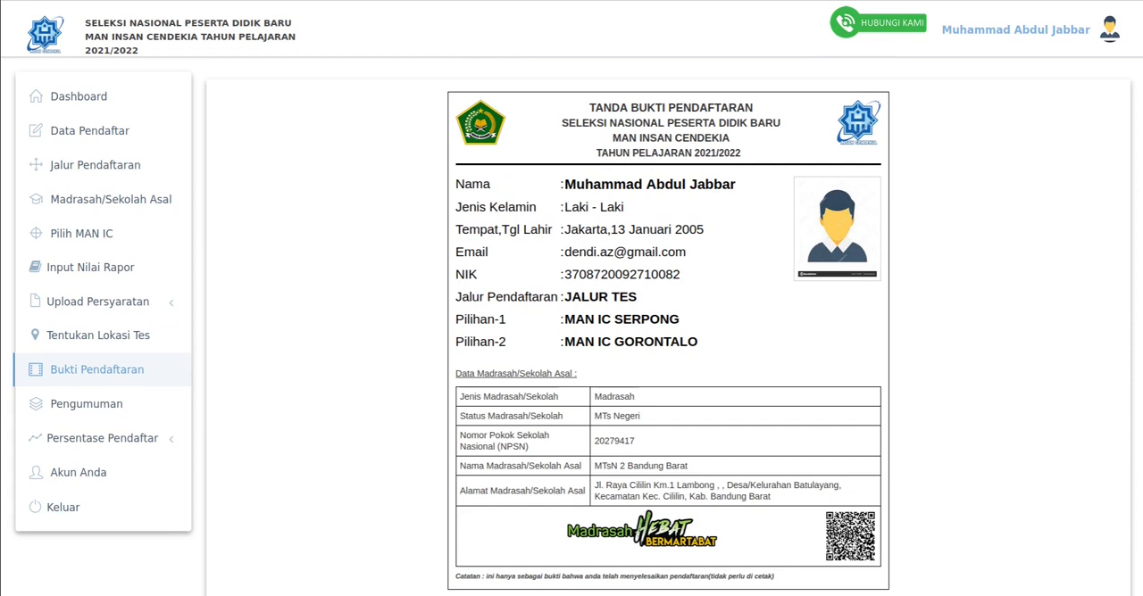
{"action": "scroll", "coordinate": [571, 312], "scroll_direction": "down", "scroll_amount": 1}
{"action": "scroll", "coordinate": [571, 313], "scroll_direction": "up", "scroll_amount": 1}
{"action": "left_click_drag", "start_coordinate": [687, 253], "coordinate": [563, 252]}
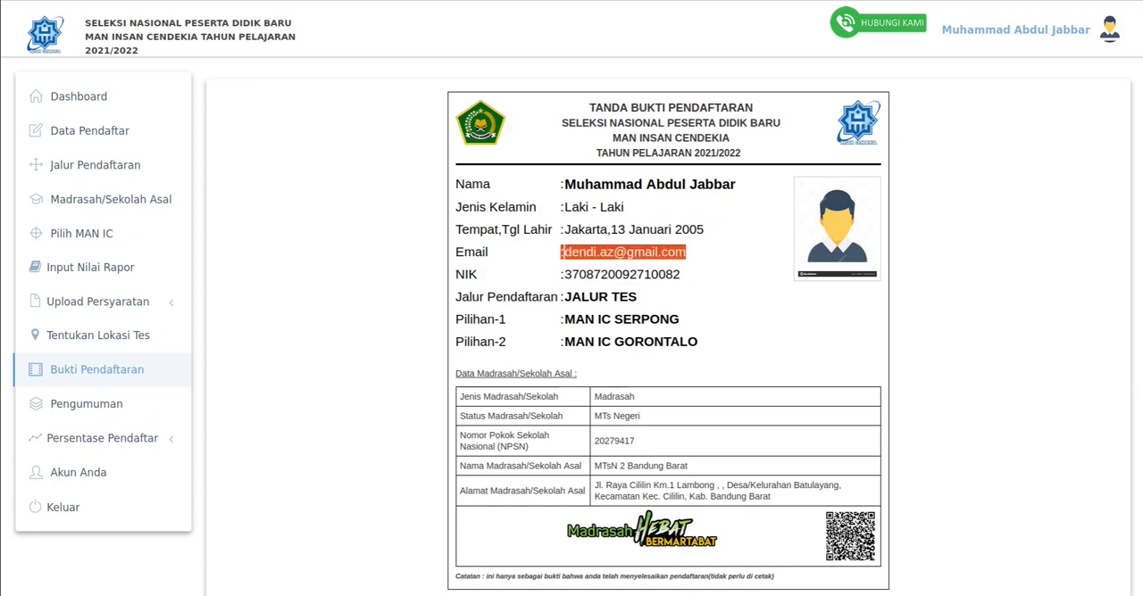
{"action": "scroll", "coordinate": [571, 313], "scroll_direction": "down", "scroll_amount": 1}
{"action": "scroll", "coordinate": [572, 313], "scroll_direction": "up", "scroll_amount": 1}
{"action": "scroll", "coordinate": [572, 312], "scroll_direction": "down", "scroll_amount": 1}
- Open the downloadable registration proof PDF with Firefox, read through it, and return to the Bukti Pendaftaran page
{"action": "left_click", "coordinate": [668, 544]}
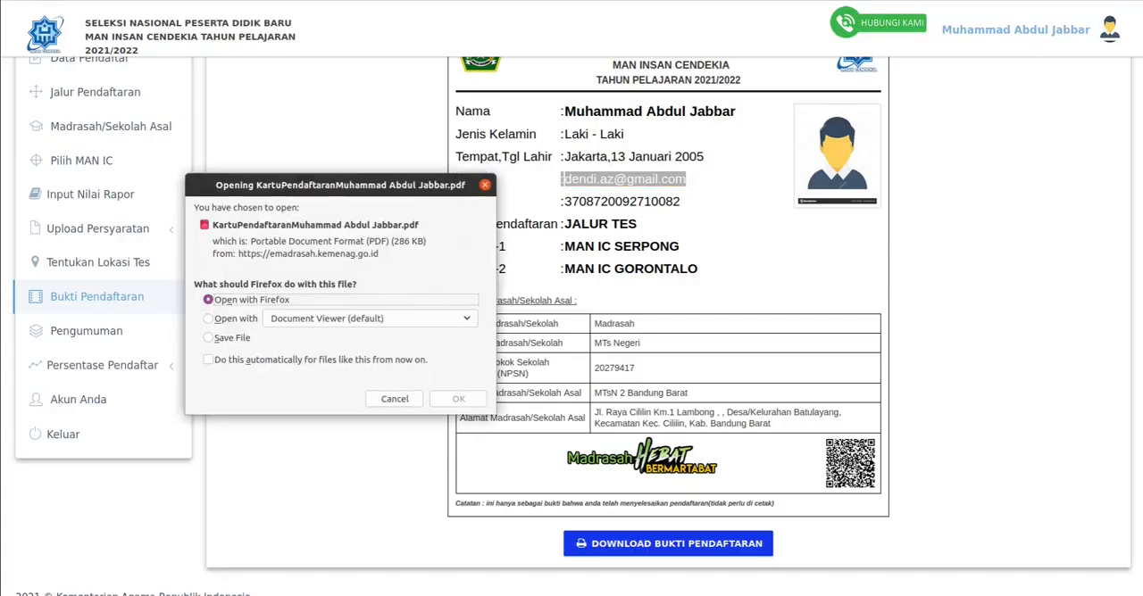
{"action": "key", "text": "Return"}
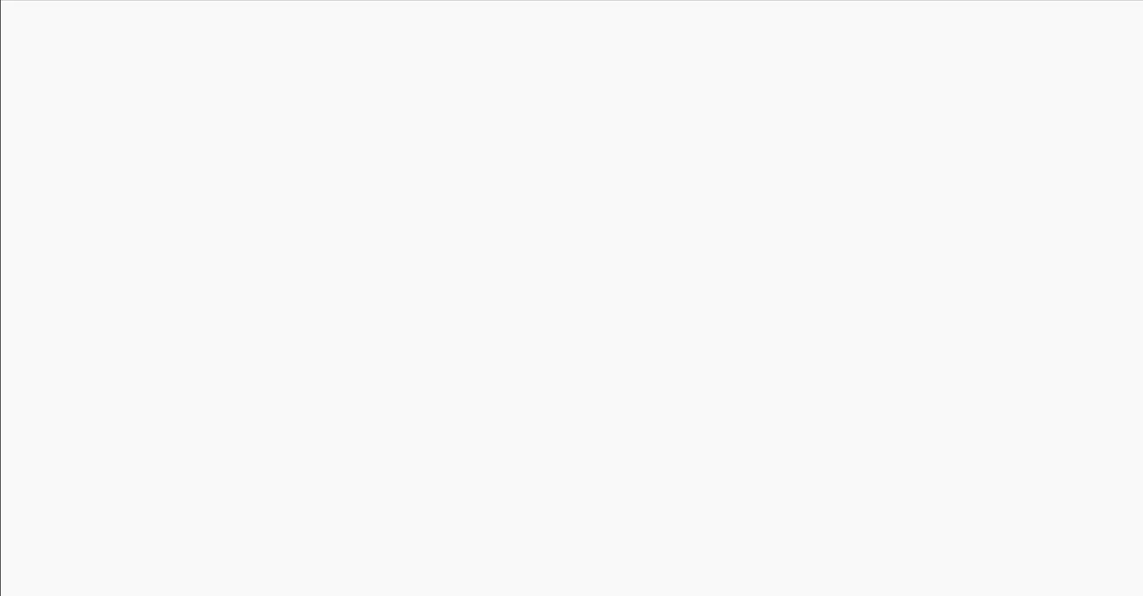
{"action": "scroll", "coordinate": [571, 313], "scroll_direction": "down", "scroll_amount": 3}
{"action": "scroll", "coordinate": [571, 313], "scroll_direction": "up", "scroll_amount": 2}
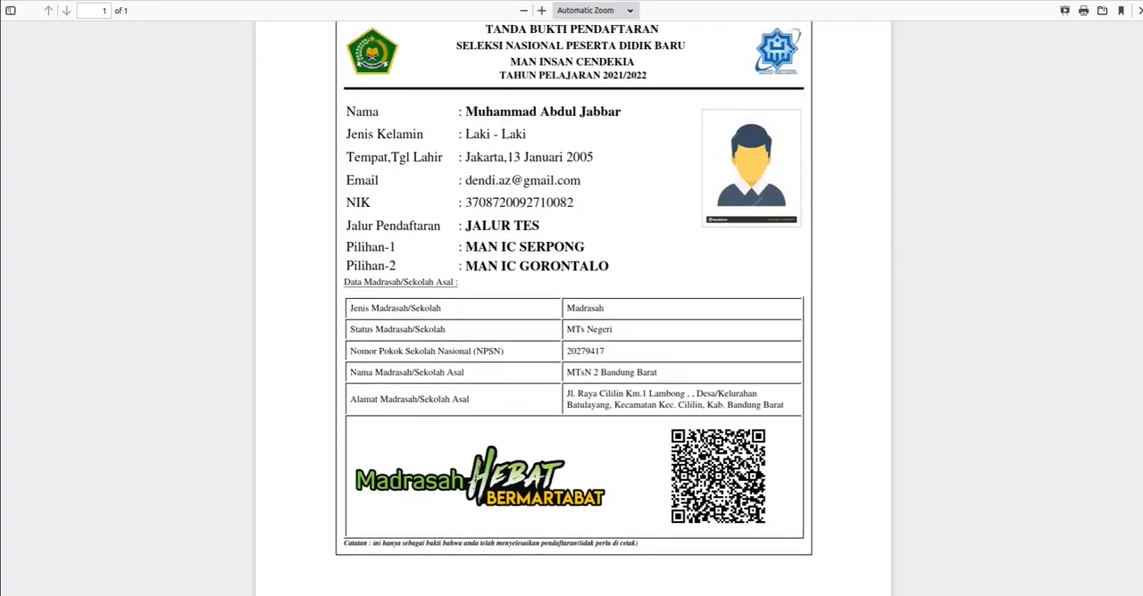
{"action": "scroll", "coordinate": [572, 312], "scroll_direction": "down", "scroll_amount": 1}
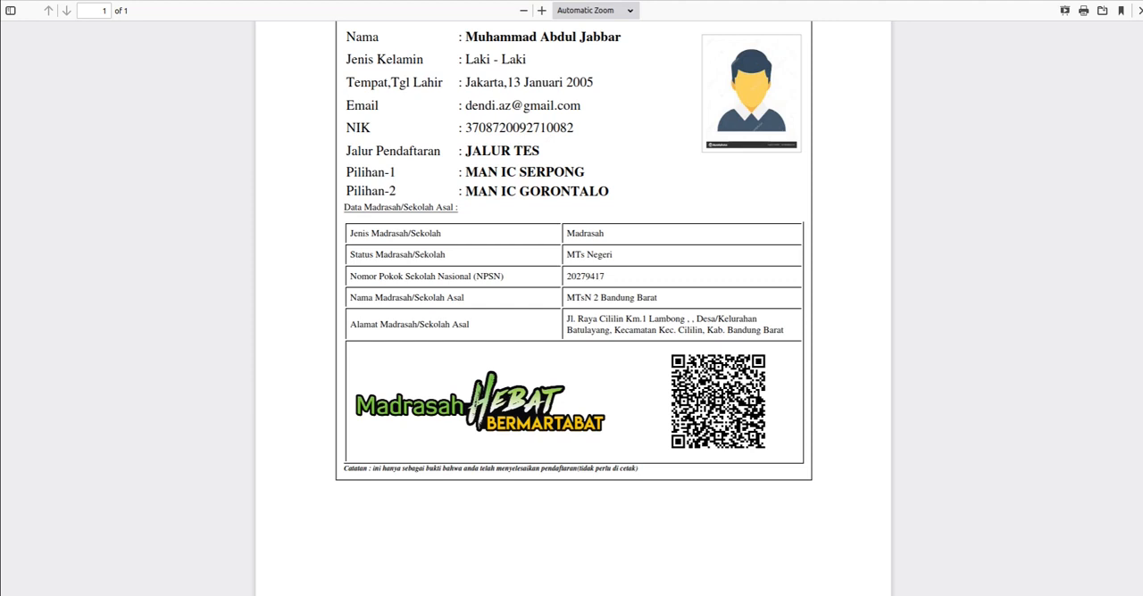
{"action": "scroll", "coordinate": [573, 308], "scroll_direction": "up", "scroll_amount": 3}
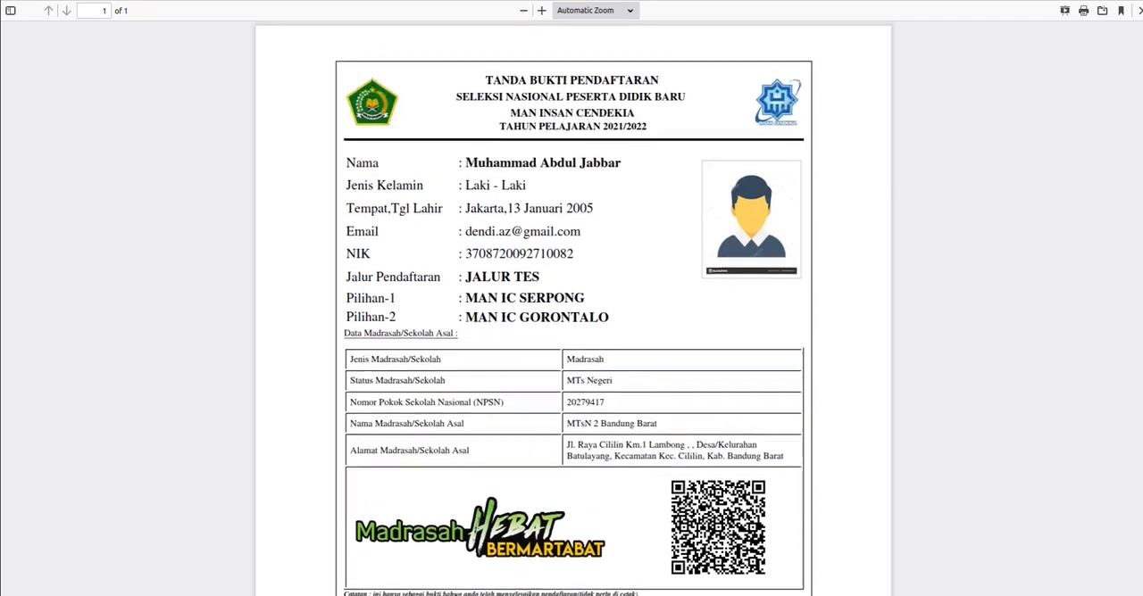
{"action": "scroll", "coordinate": [573, 308], "scroll_direction": "down", "scroll_amount": 3}
{"action": "scroll", "coordinate": [573, 308], "scroll_direction": "up", "scroll_amount": 2}
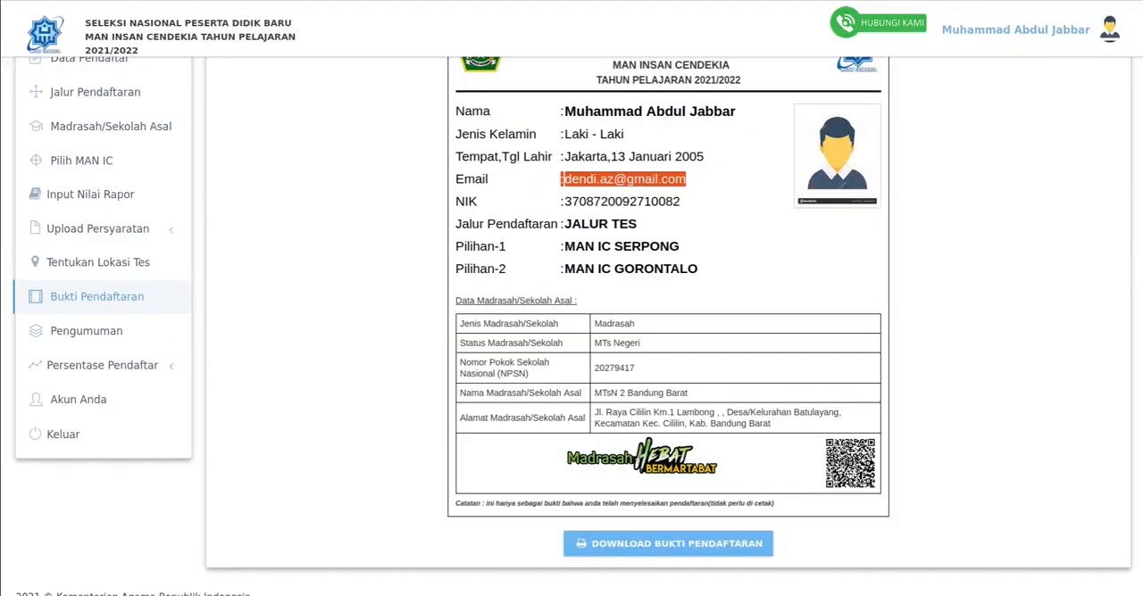
{"action": "scroll", "coordinate": [667, 339], "scroll_direction": "up", "scroll_amount": 1}
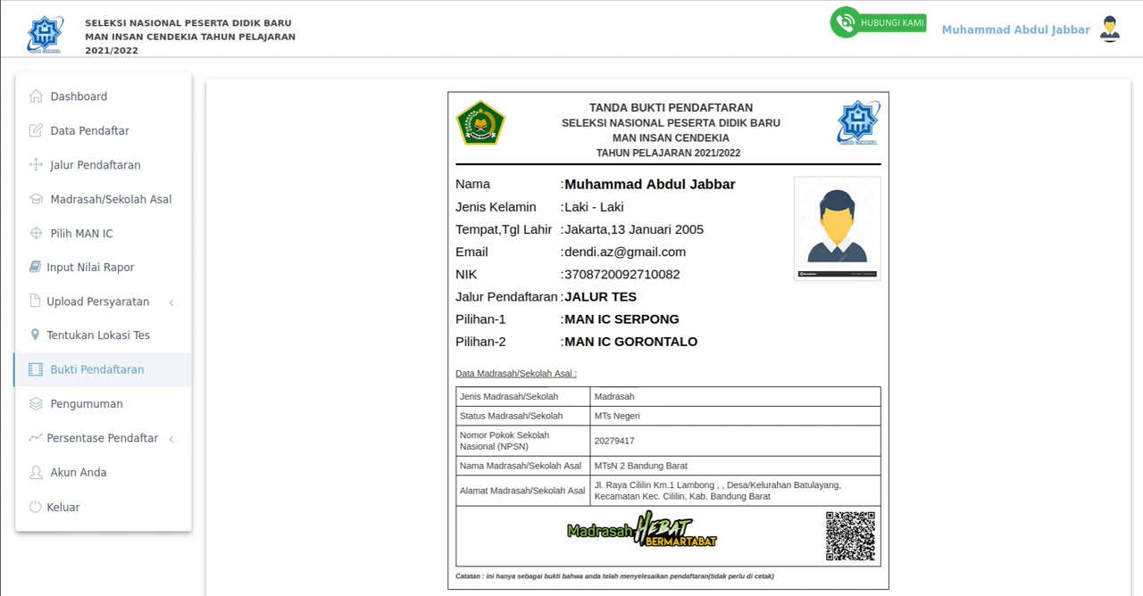
{"action": "scroll", "coordinate": [668, 331], "scroll_direction": "down", "scroll_amount": 2}
{"action": "scroll", "coordinate": [668, 331], "scroll_direction": "up", "scroll_amount": 2}
{"action": "scroll", "coordinate": [668, 330], "scroll_direction": "down", "scroll_amount": 1}
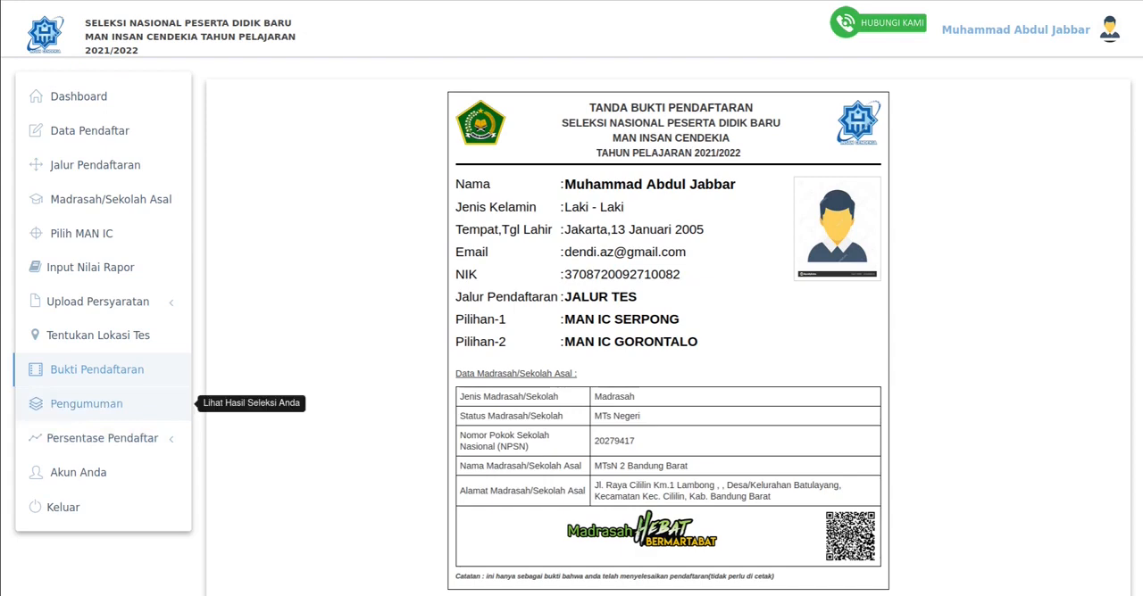
- Check the selection announcement dates on the Pengumuman page and the Tanggal Penting section of the registration information site
{"action": "left_click", "coordinate": [86, 404]}
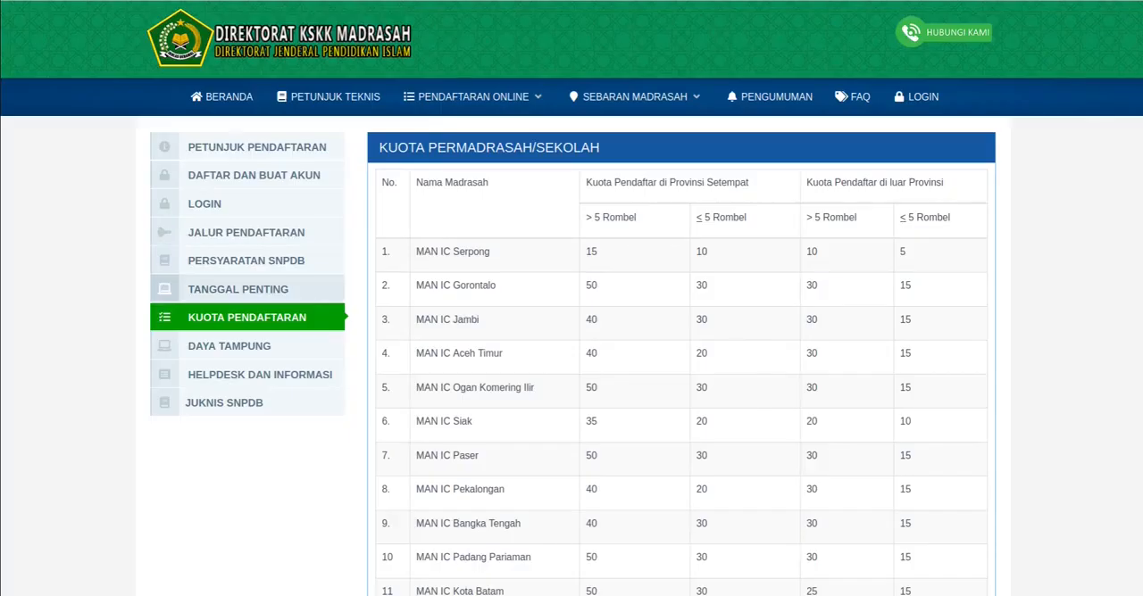
{"action": "left_click", "coordinate": [238, 289]}
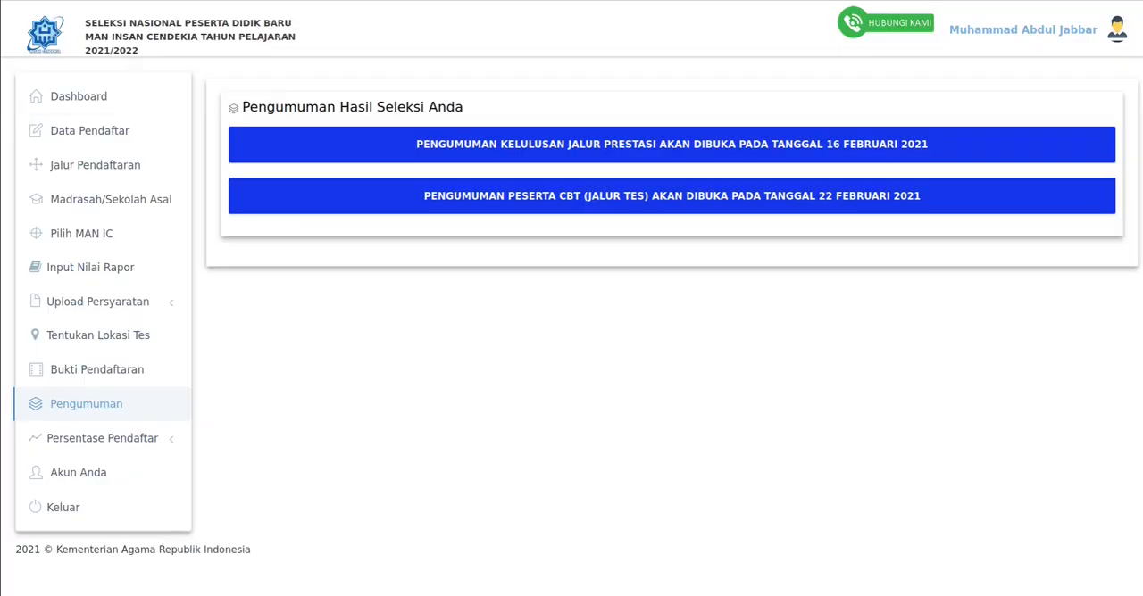
{"action": "left_click_drag", "start_coordinate": [842, 195], "coordinate": [920, 196]}
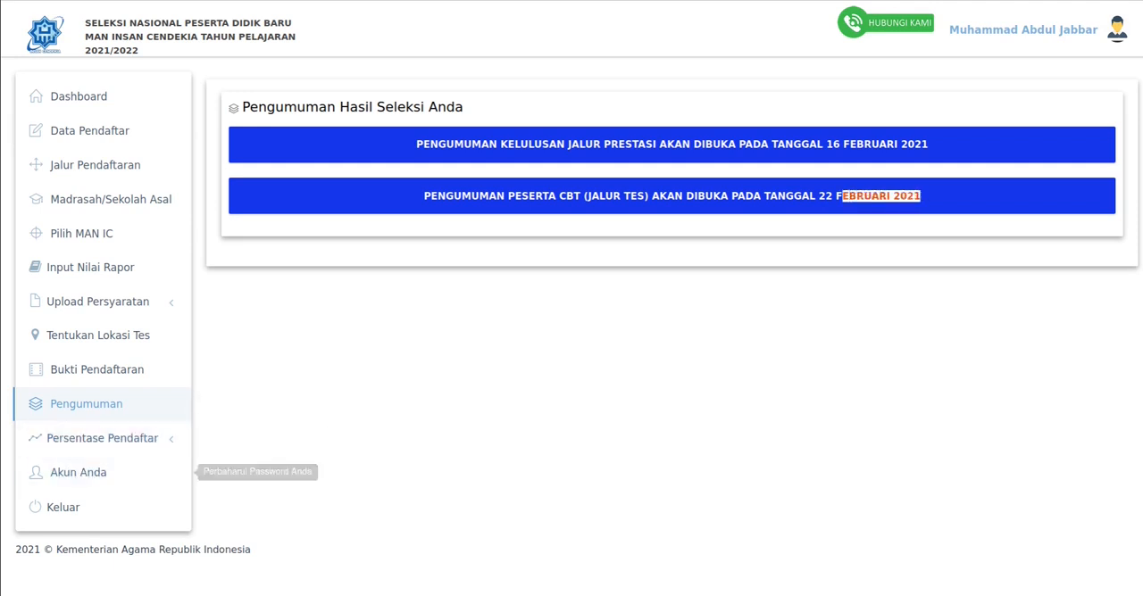
{"action": "left_click", "coordinate": [571, 402]}
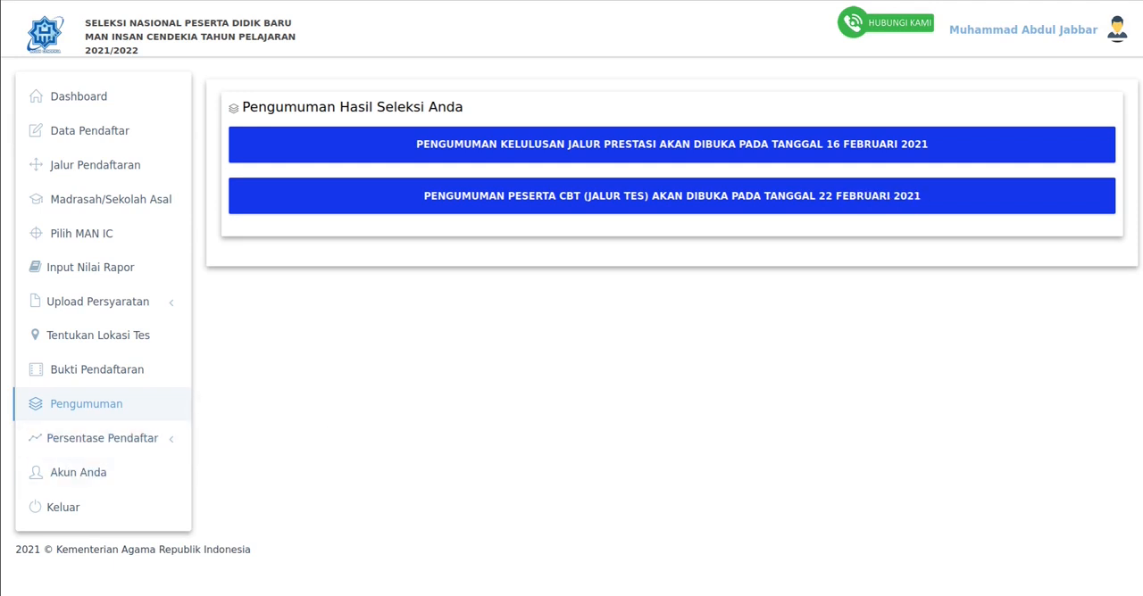
- View the chart of applicant percentages per madrasah under Persentase Pendaftar
{"action": "left_click", "coordinate": [103, 437]}
{"action": "scroll", "coordinate": [102, 437], "scroll_direction": "down", "scroll_amount": 1}
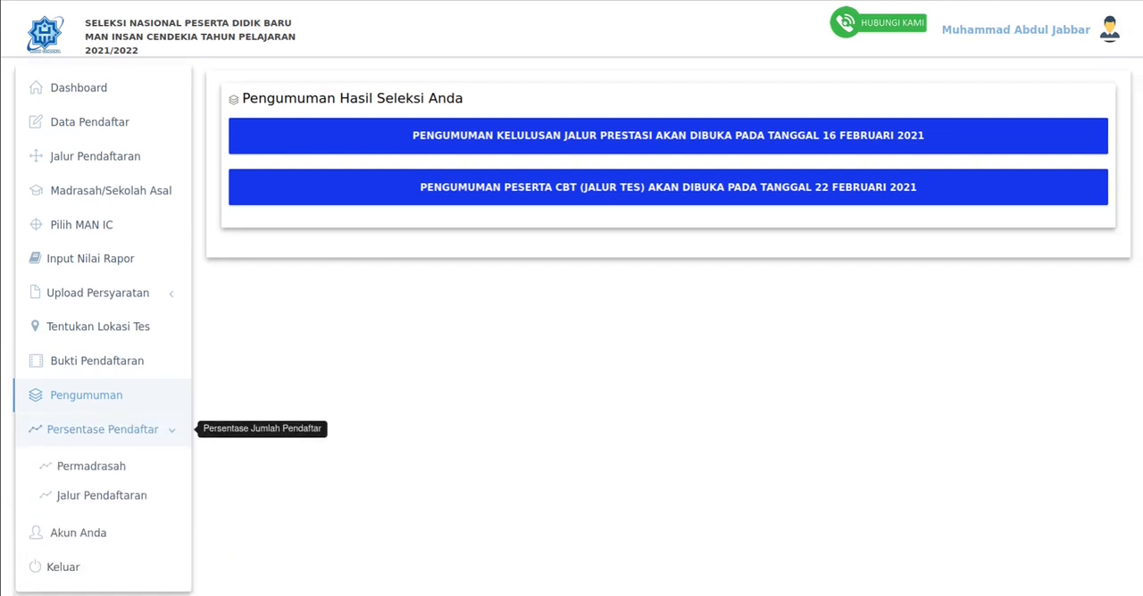
{"action": "left_click", "coordinate": [91, 453]}
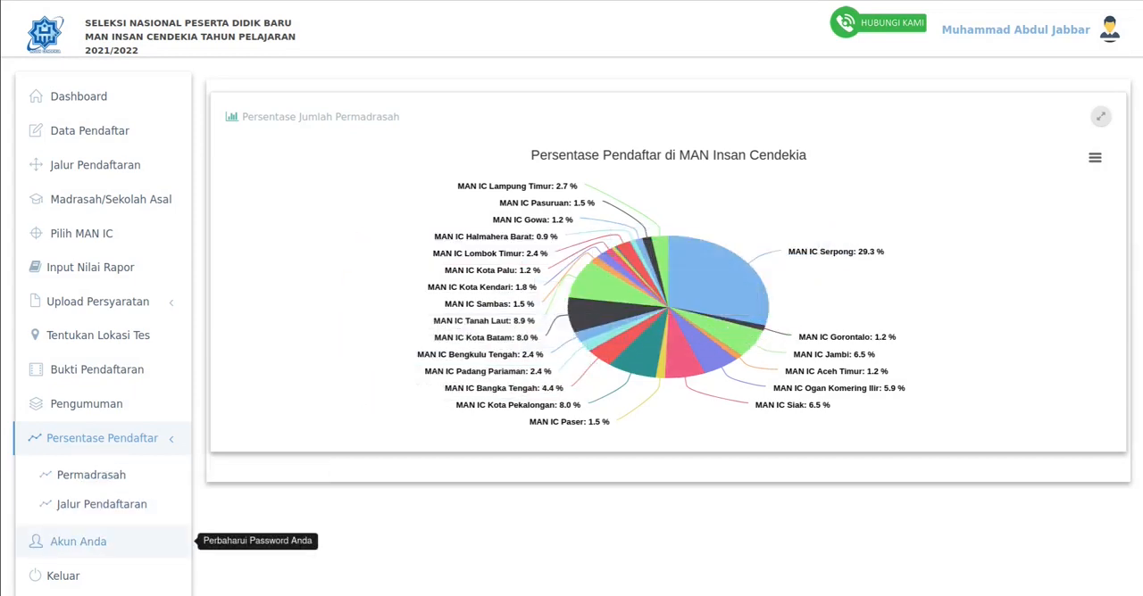
- Open the Akun Anda page and look over the password and password confirmation fields
{"action": "left_click", "coordinate": [78, 541]}
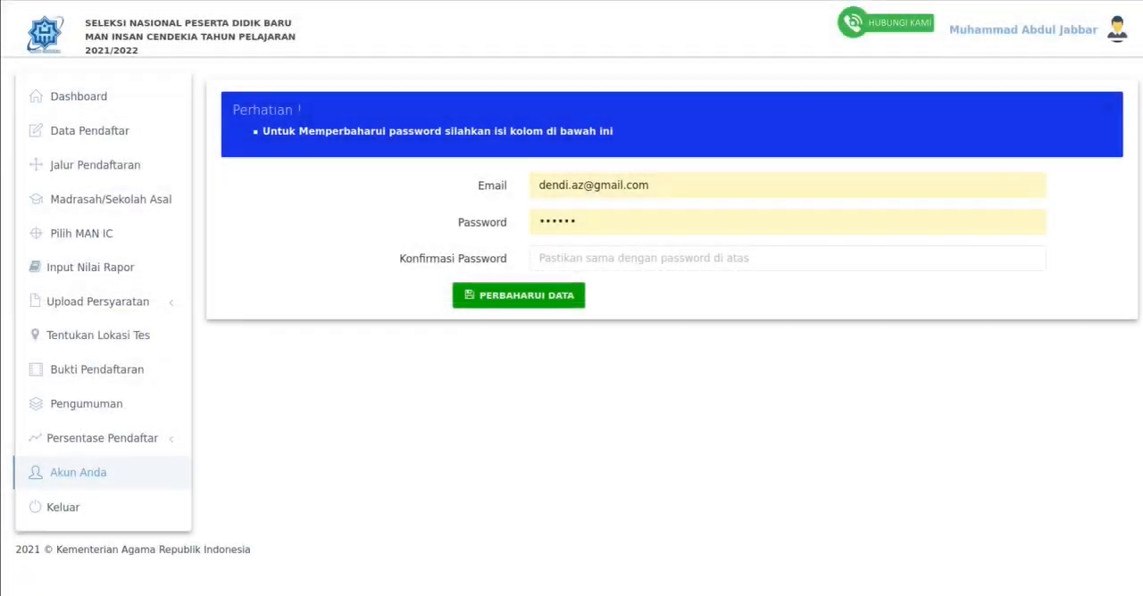
{"action": "left_click", "coordinate": [607, 221]}
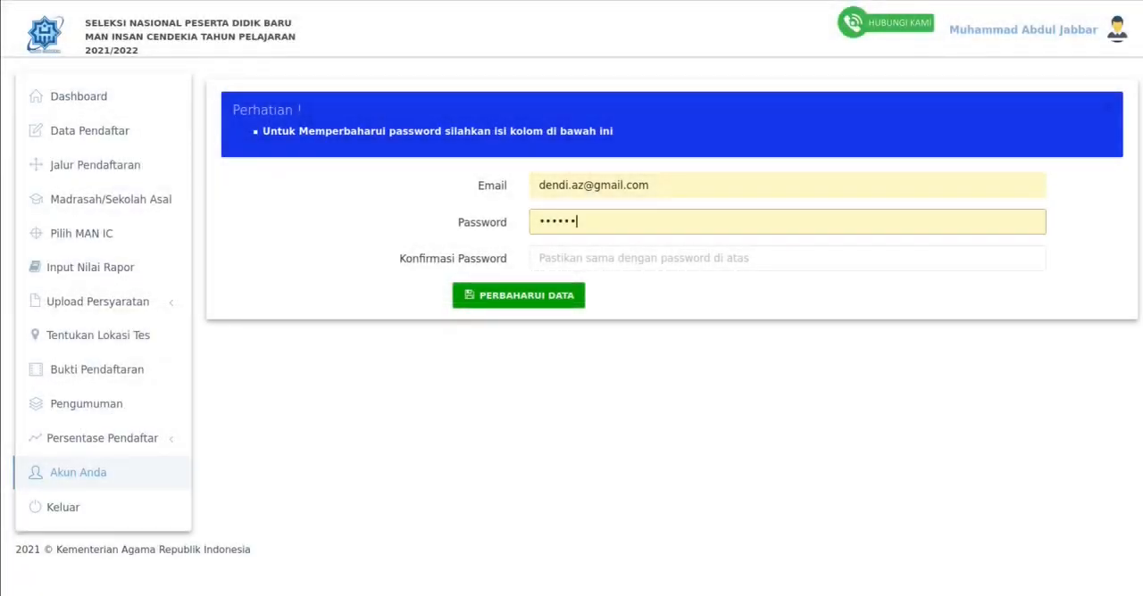
{"action": "left_click", "coordinate": [607, 259]}
{"action": "left_click", "coordinate": [500, 357]}
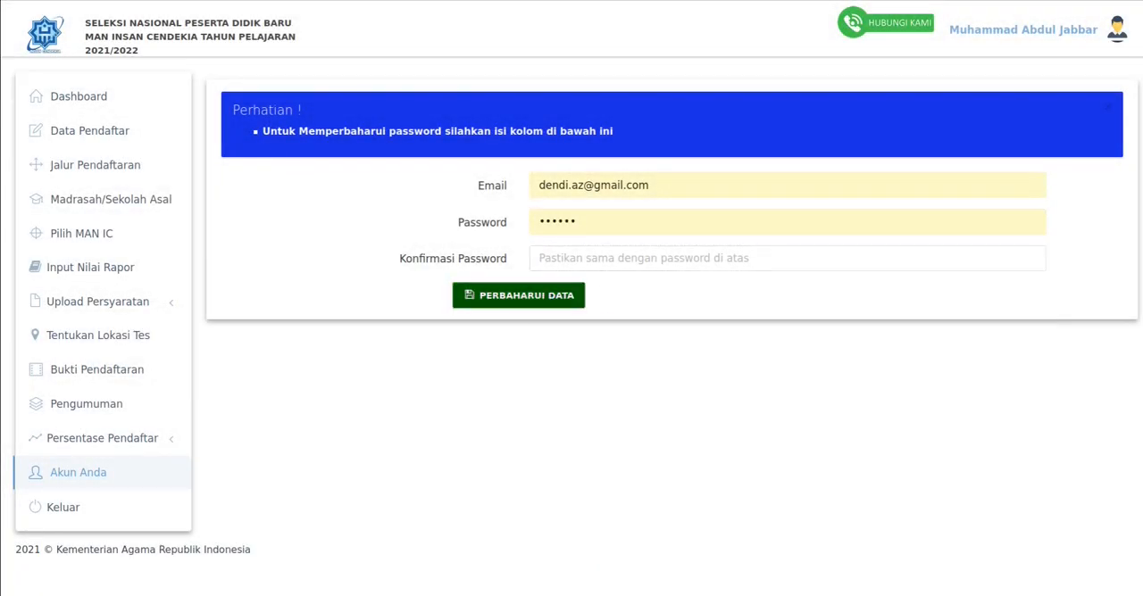